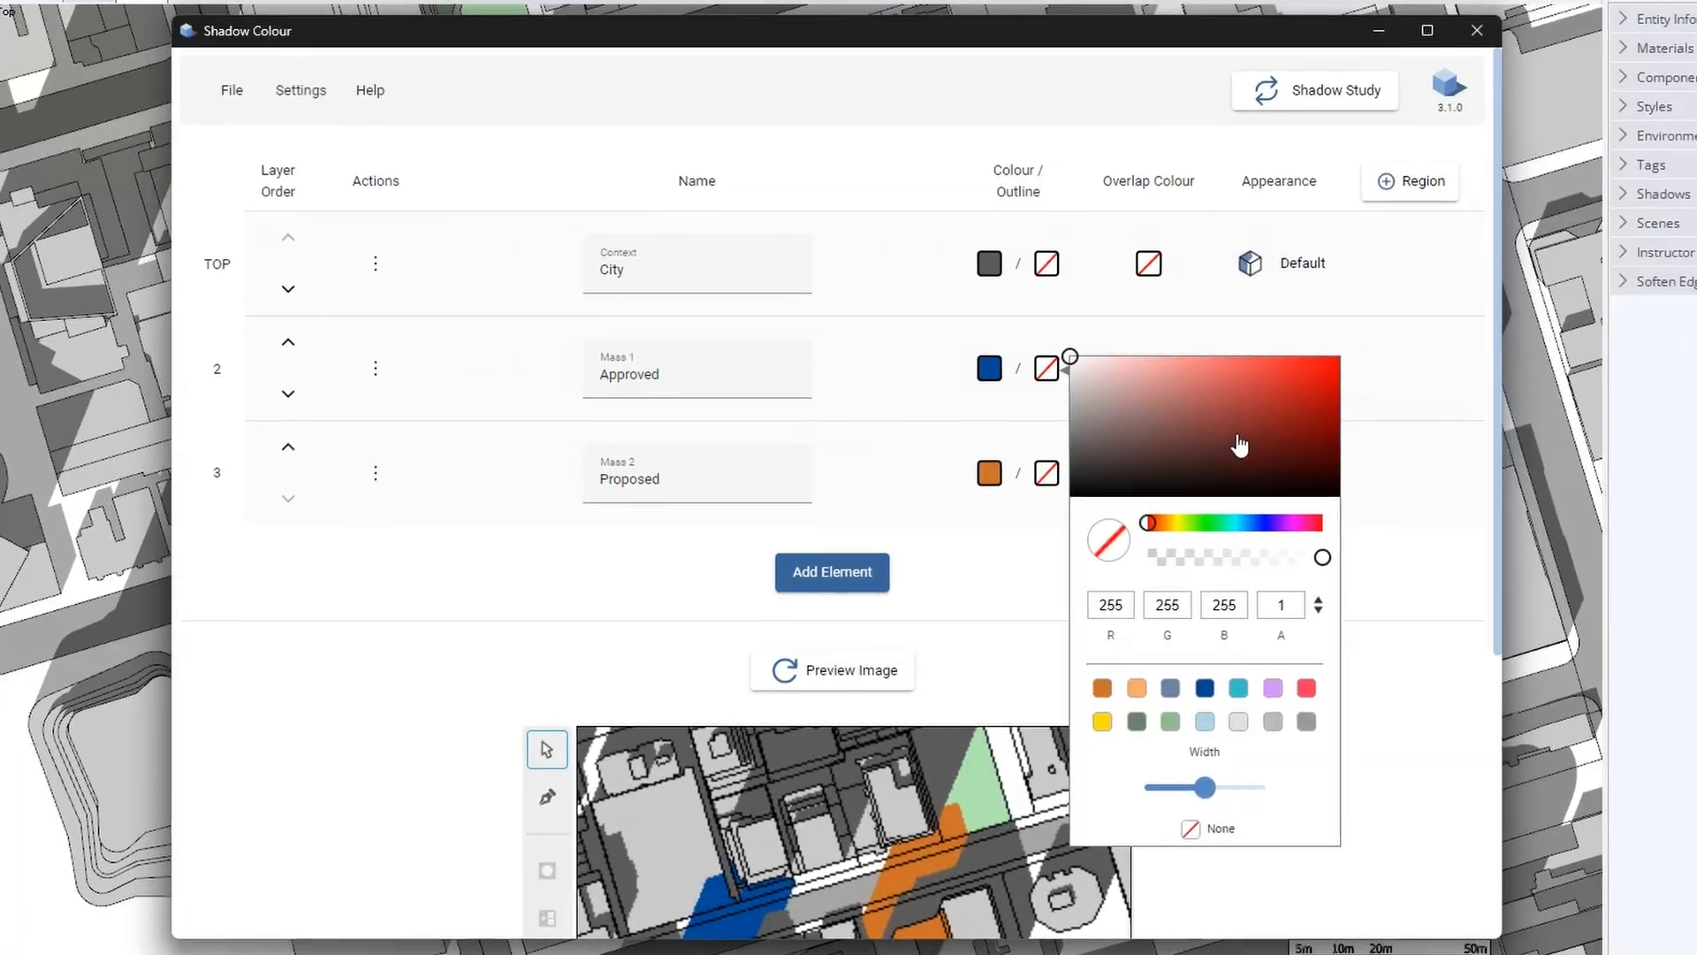
Give the Approved mass a red outline and invert the mask so colours show only in the two regions
left_click(1313, 371)
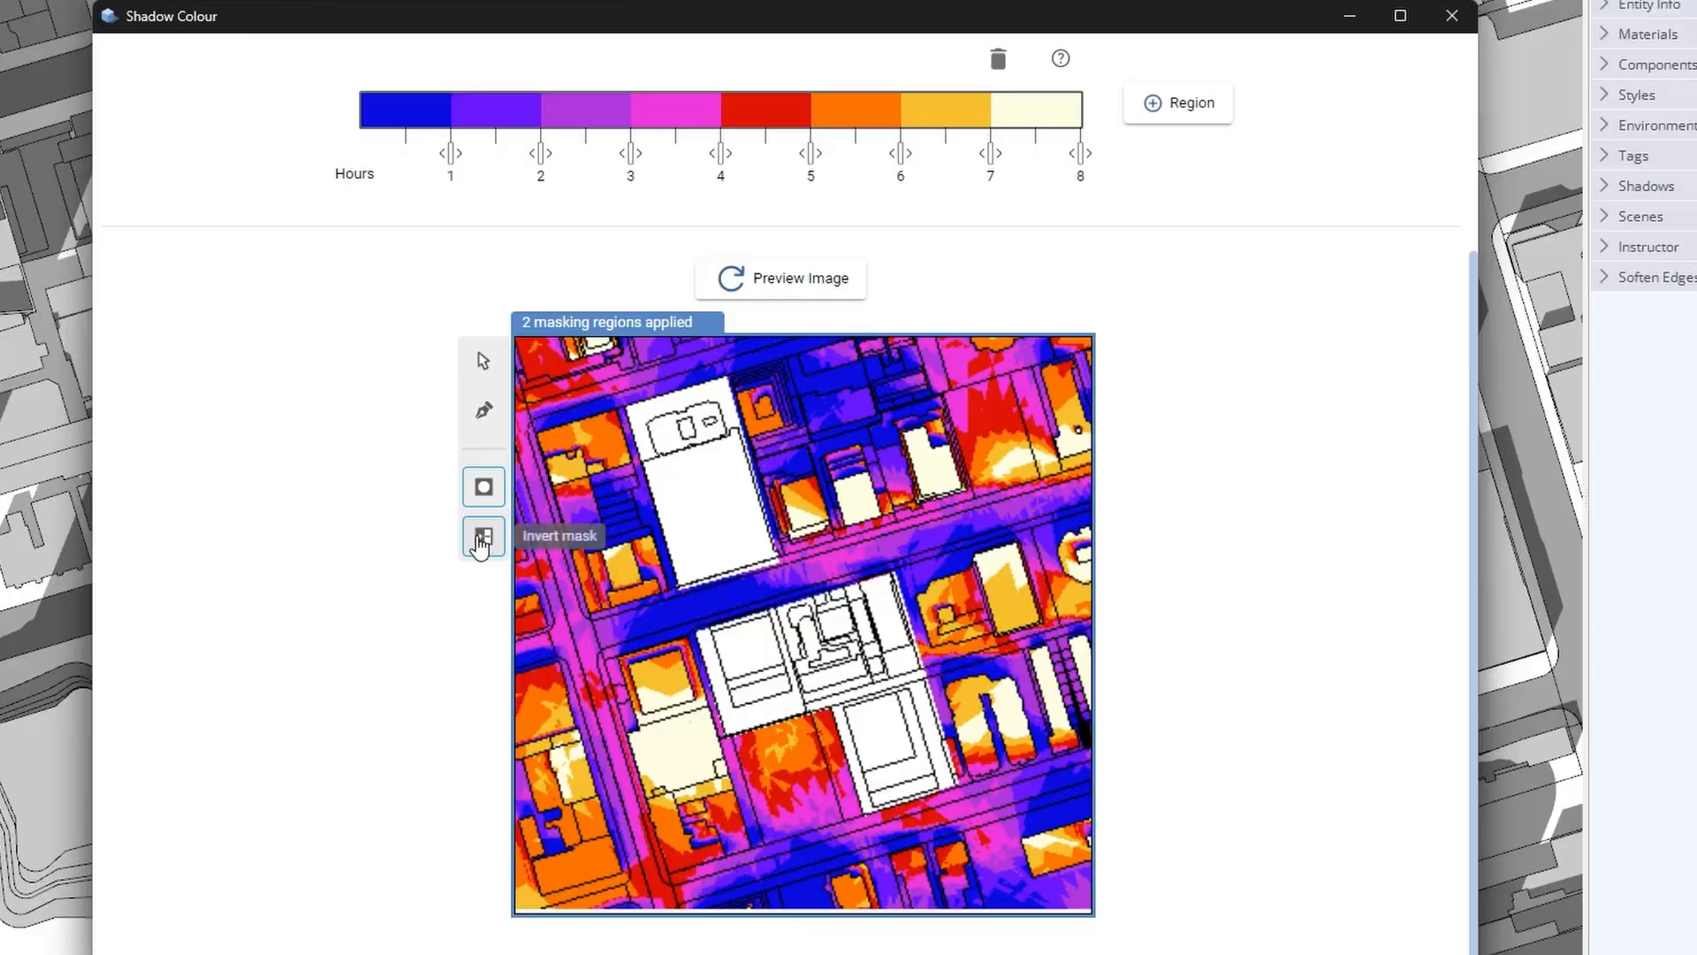
left_click(480, 546)
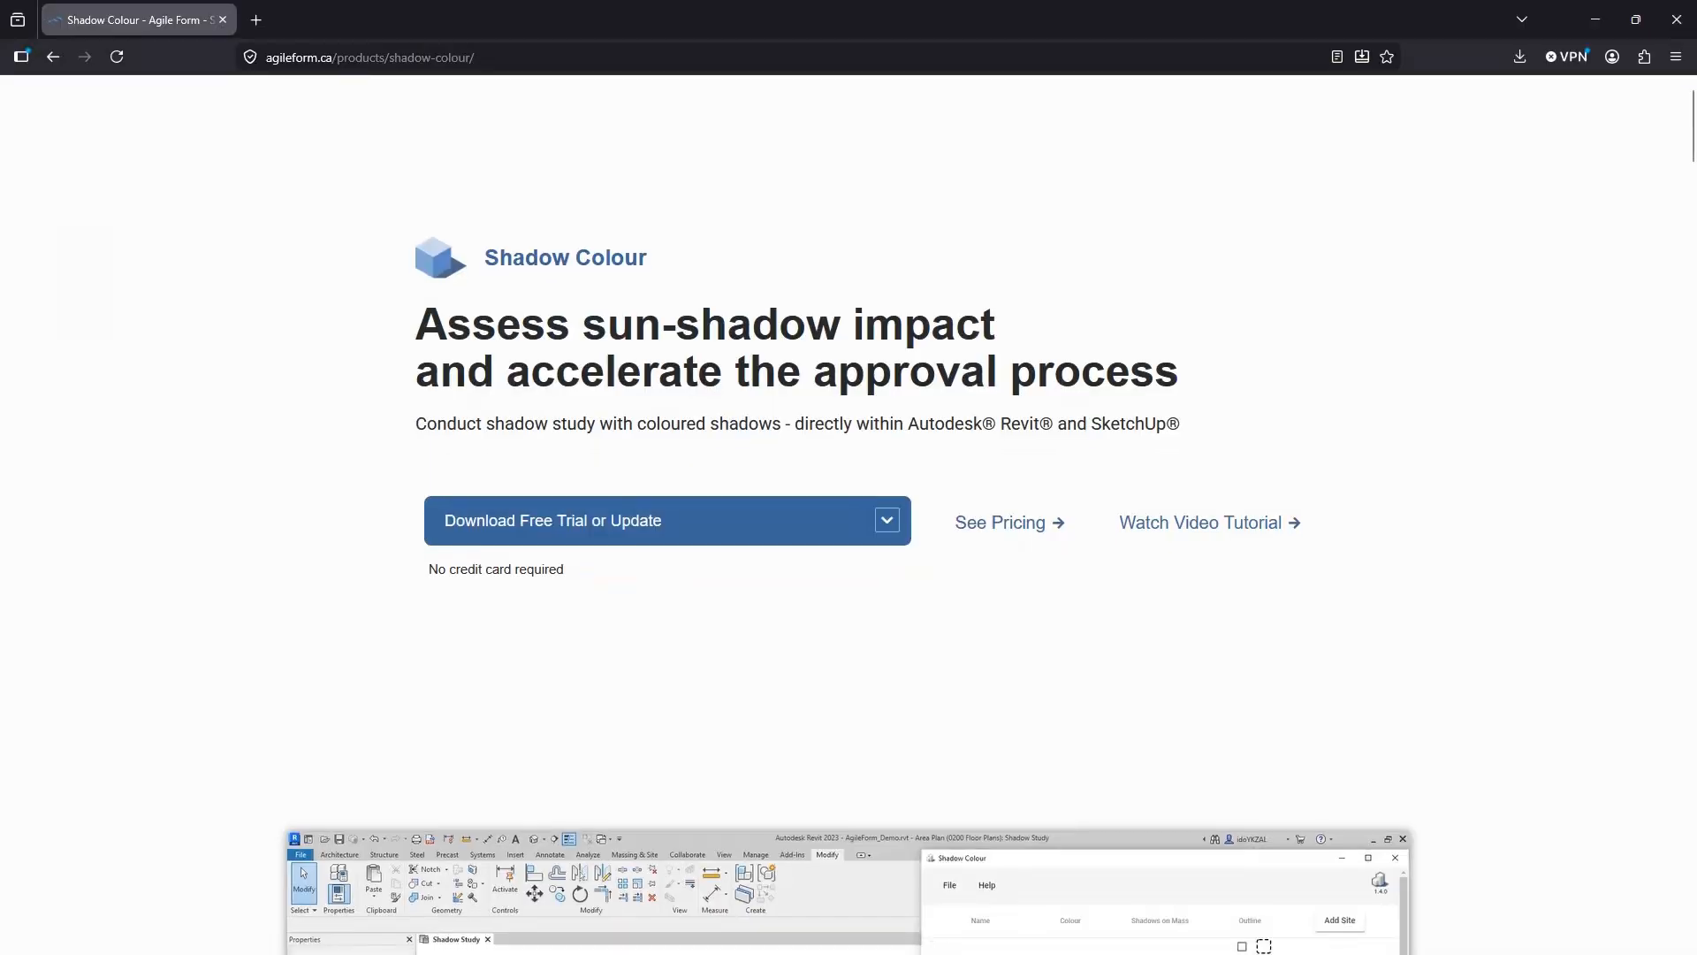
Scroll the Shadow Colour product page to its feature cards, then orbit the SketchUp city model and return to Select
scroll(988, 476, "down", 10)
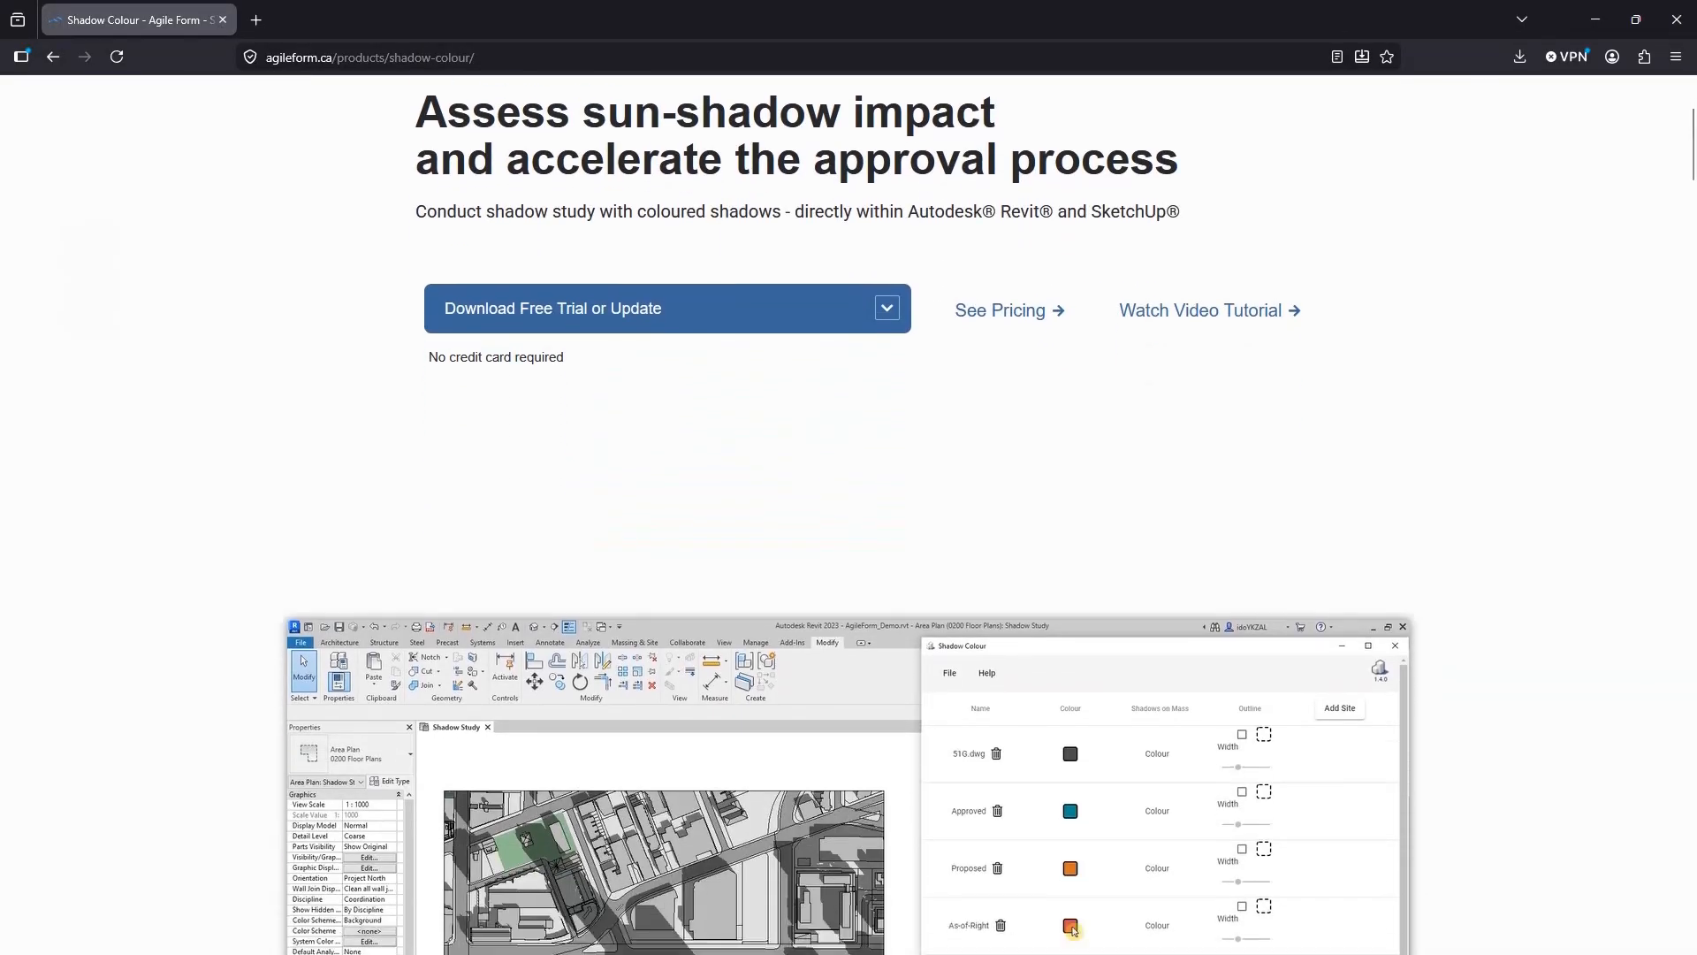
scroll(847, 515, "down", 10)
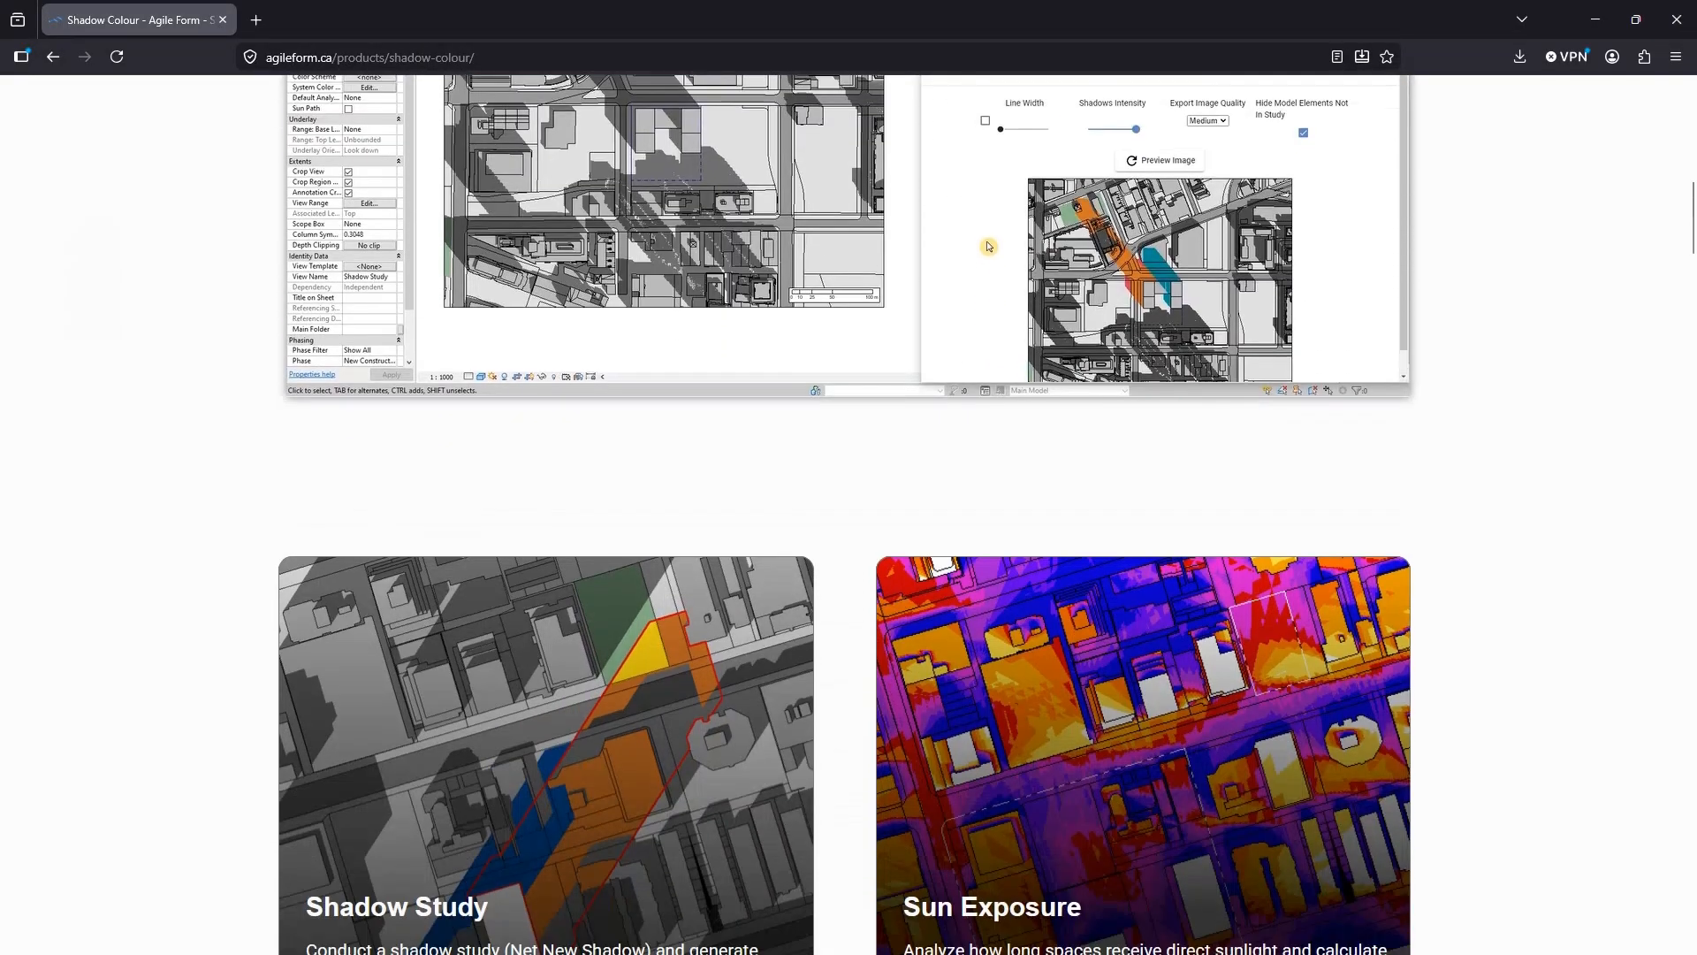
scroll(847, 514, "down", 3)
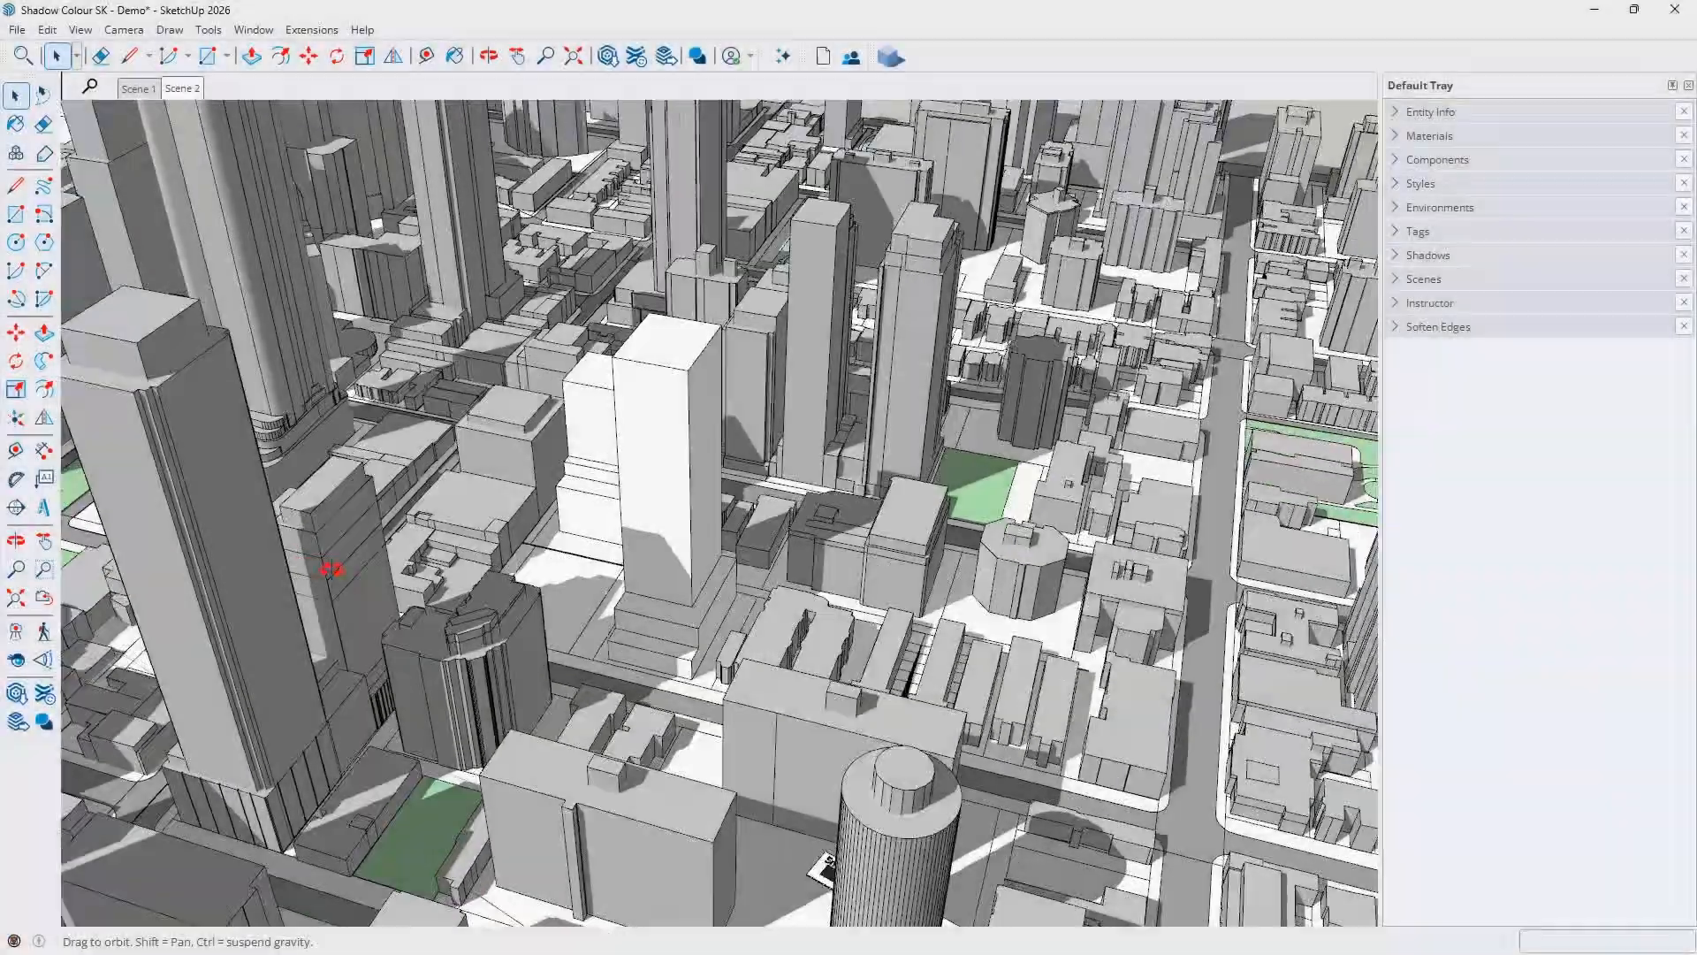
mouse_move(333, 568)
left_mouse_down()
mouse_move(625, 691)
mouse_move(790, 628)
mouse_move(778, 619)
left_mouse_up()
key("space")
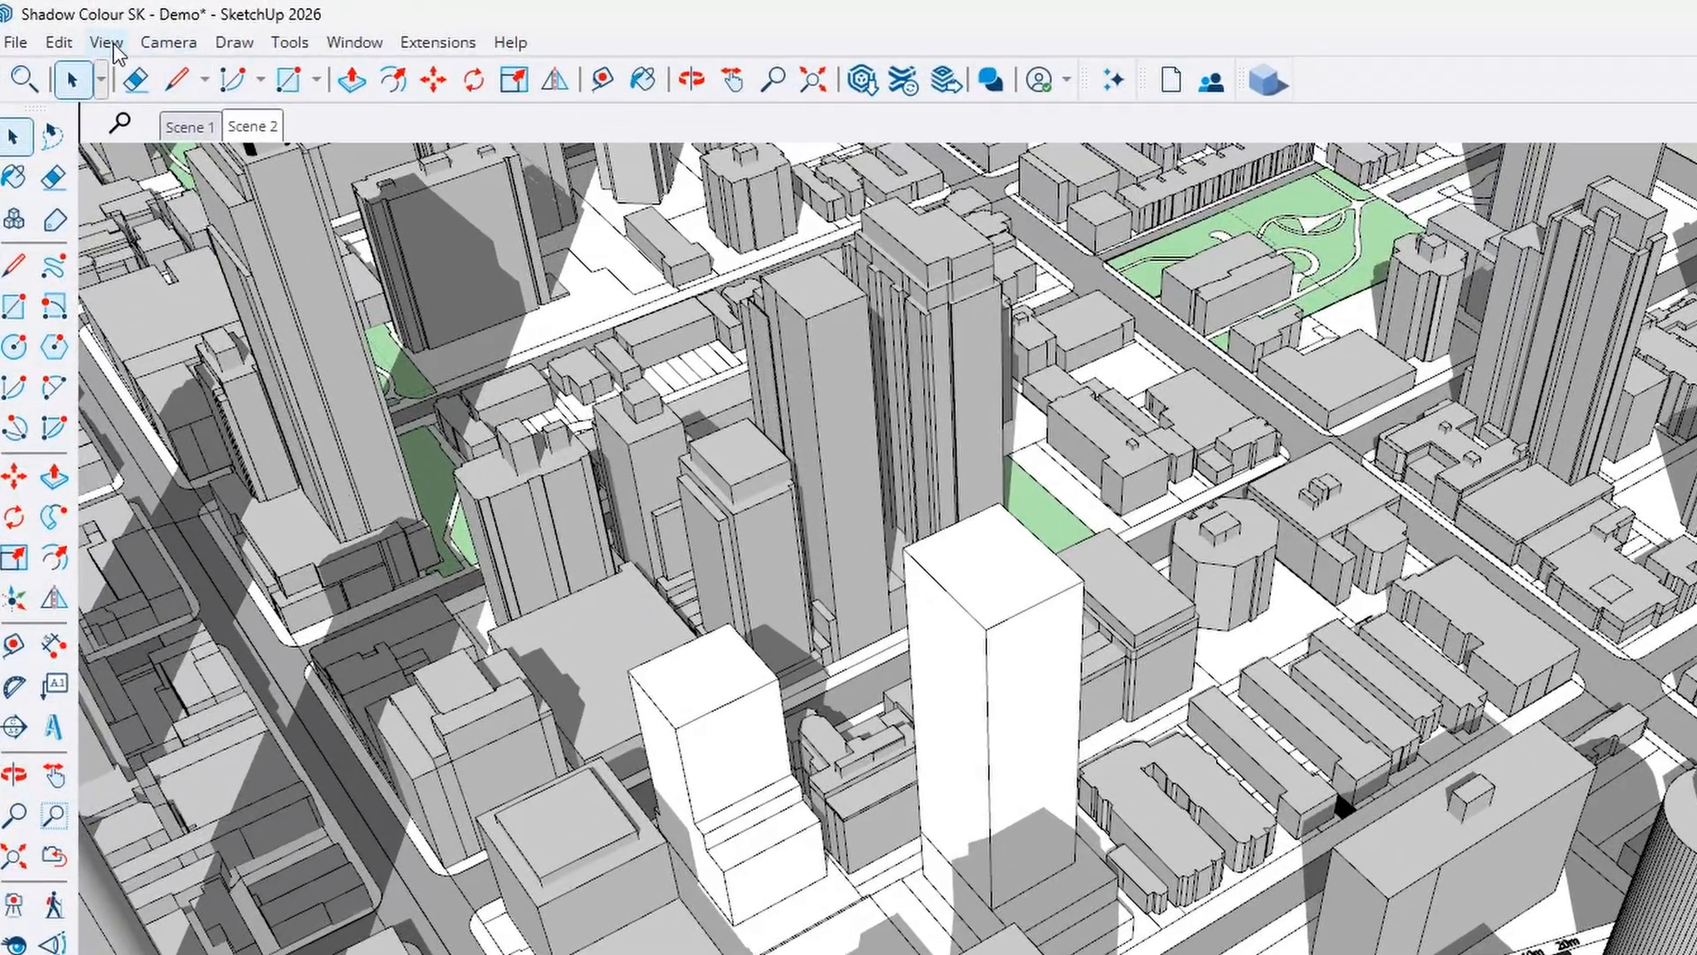
Confirm in Model Info that the city model is geo-located in Toronto, ON, Canada, then close it
left_click(350, 46)
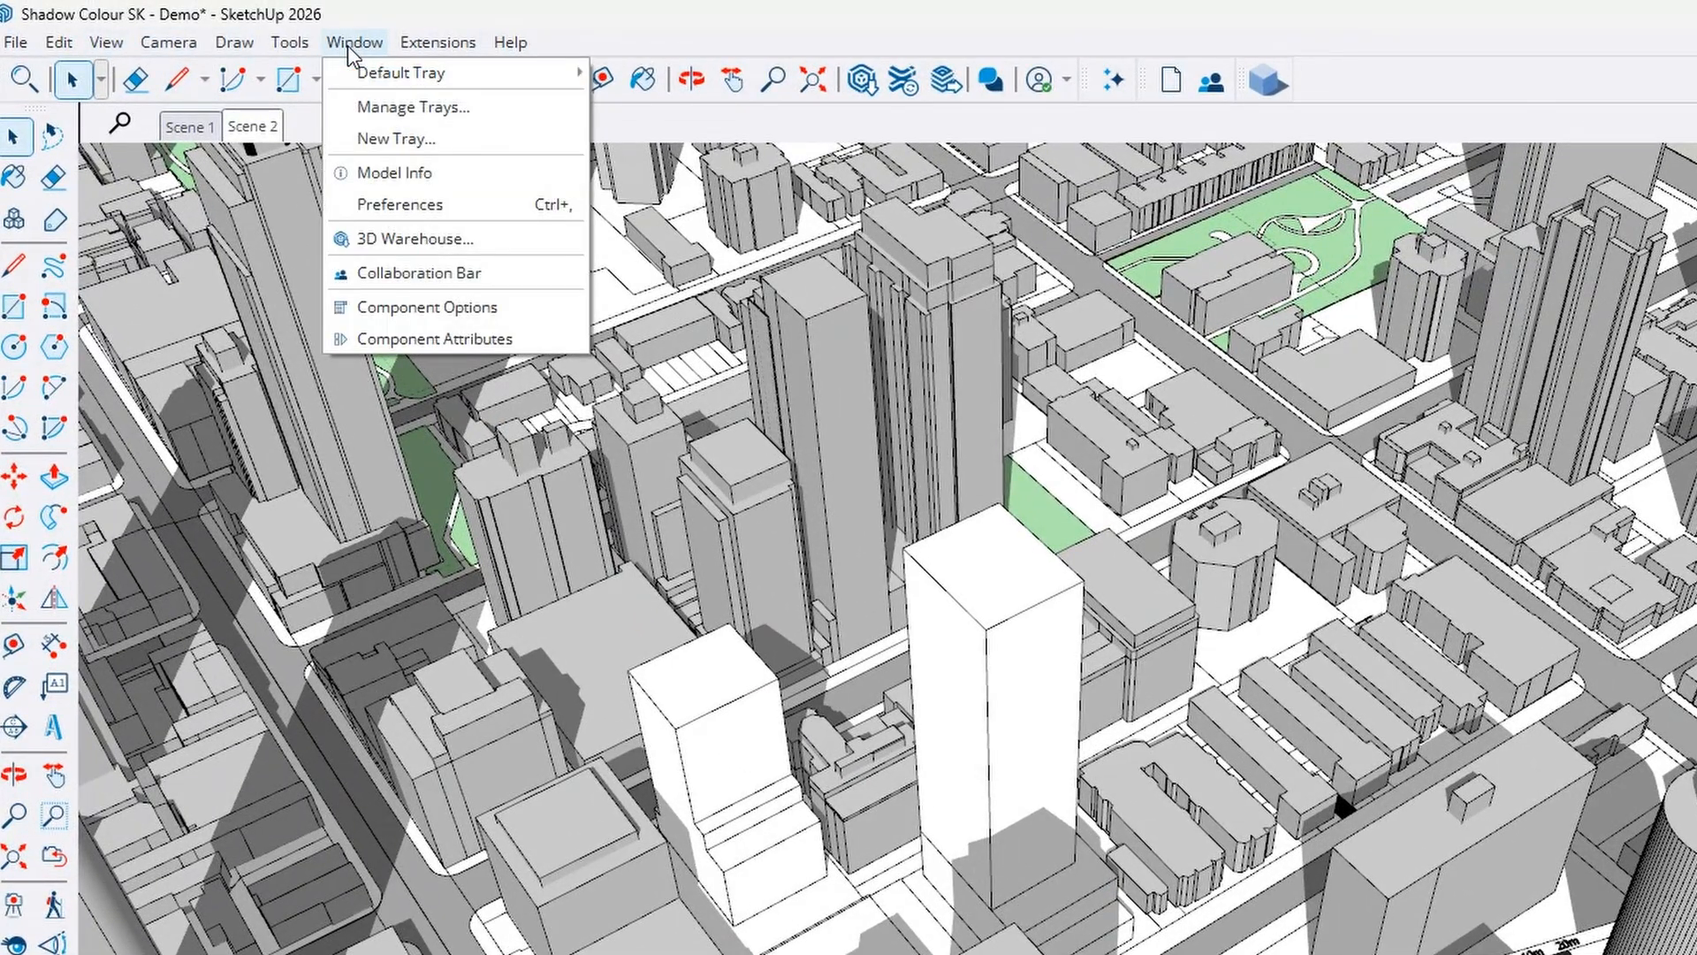
left_click(466, 174)
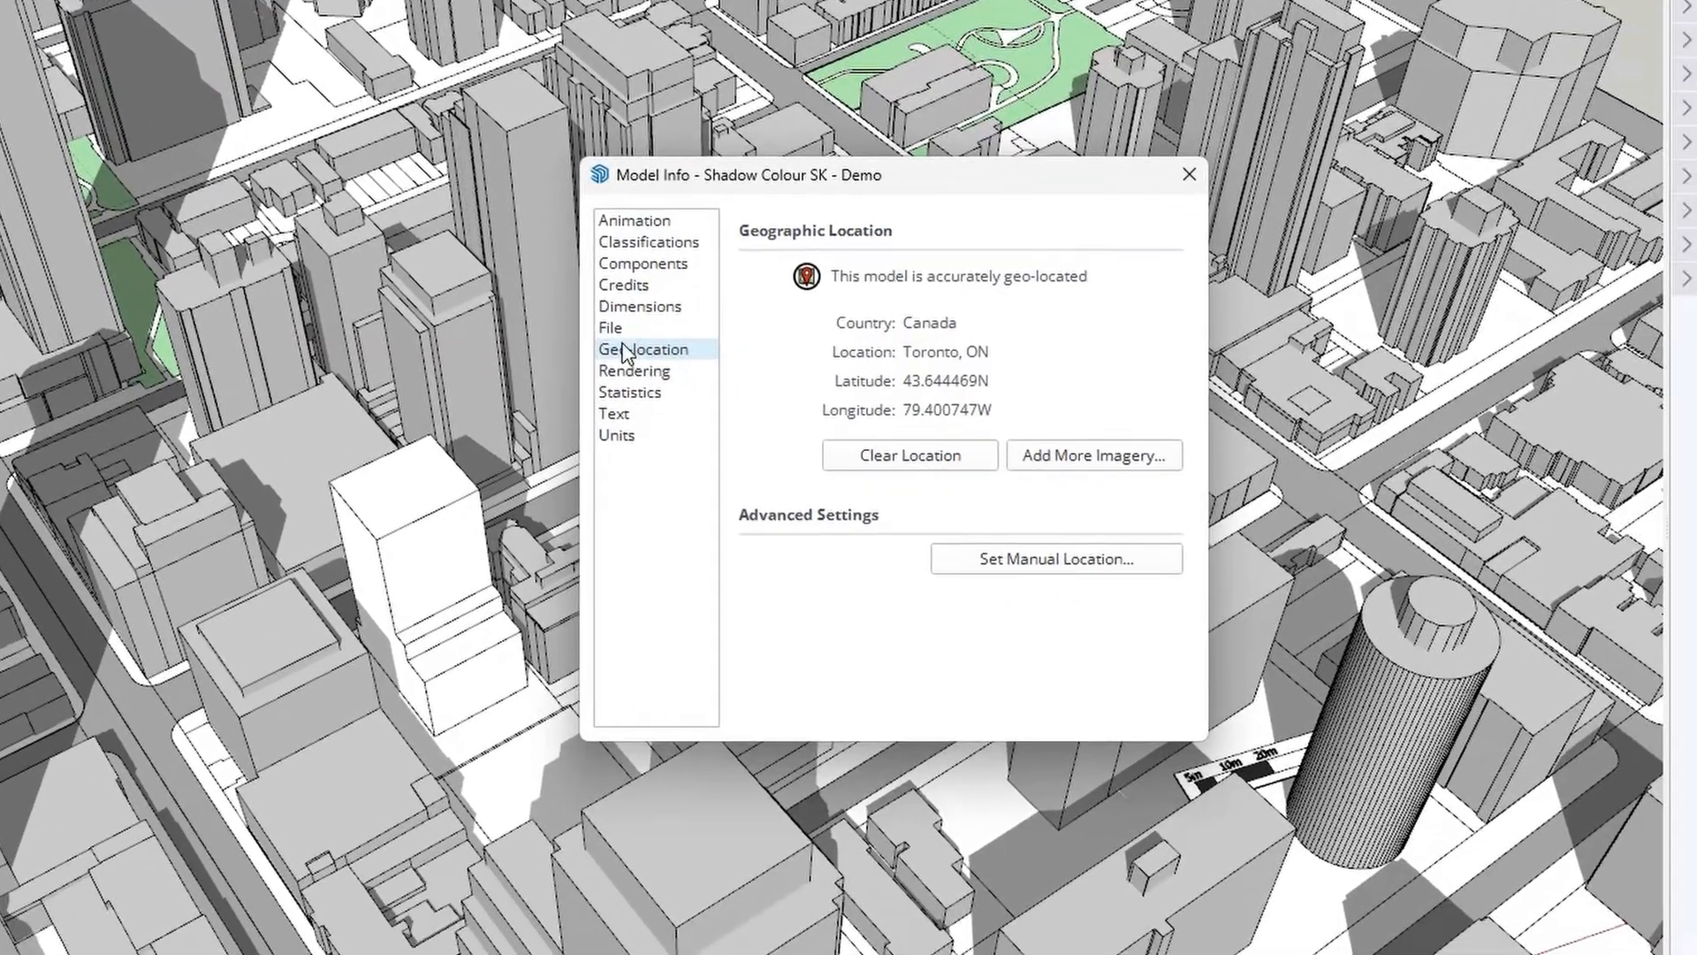
left_click(919, 518)
left_click(920, 537)
left_click(1189, 175)
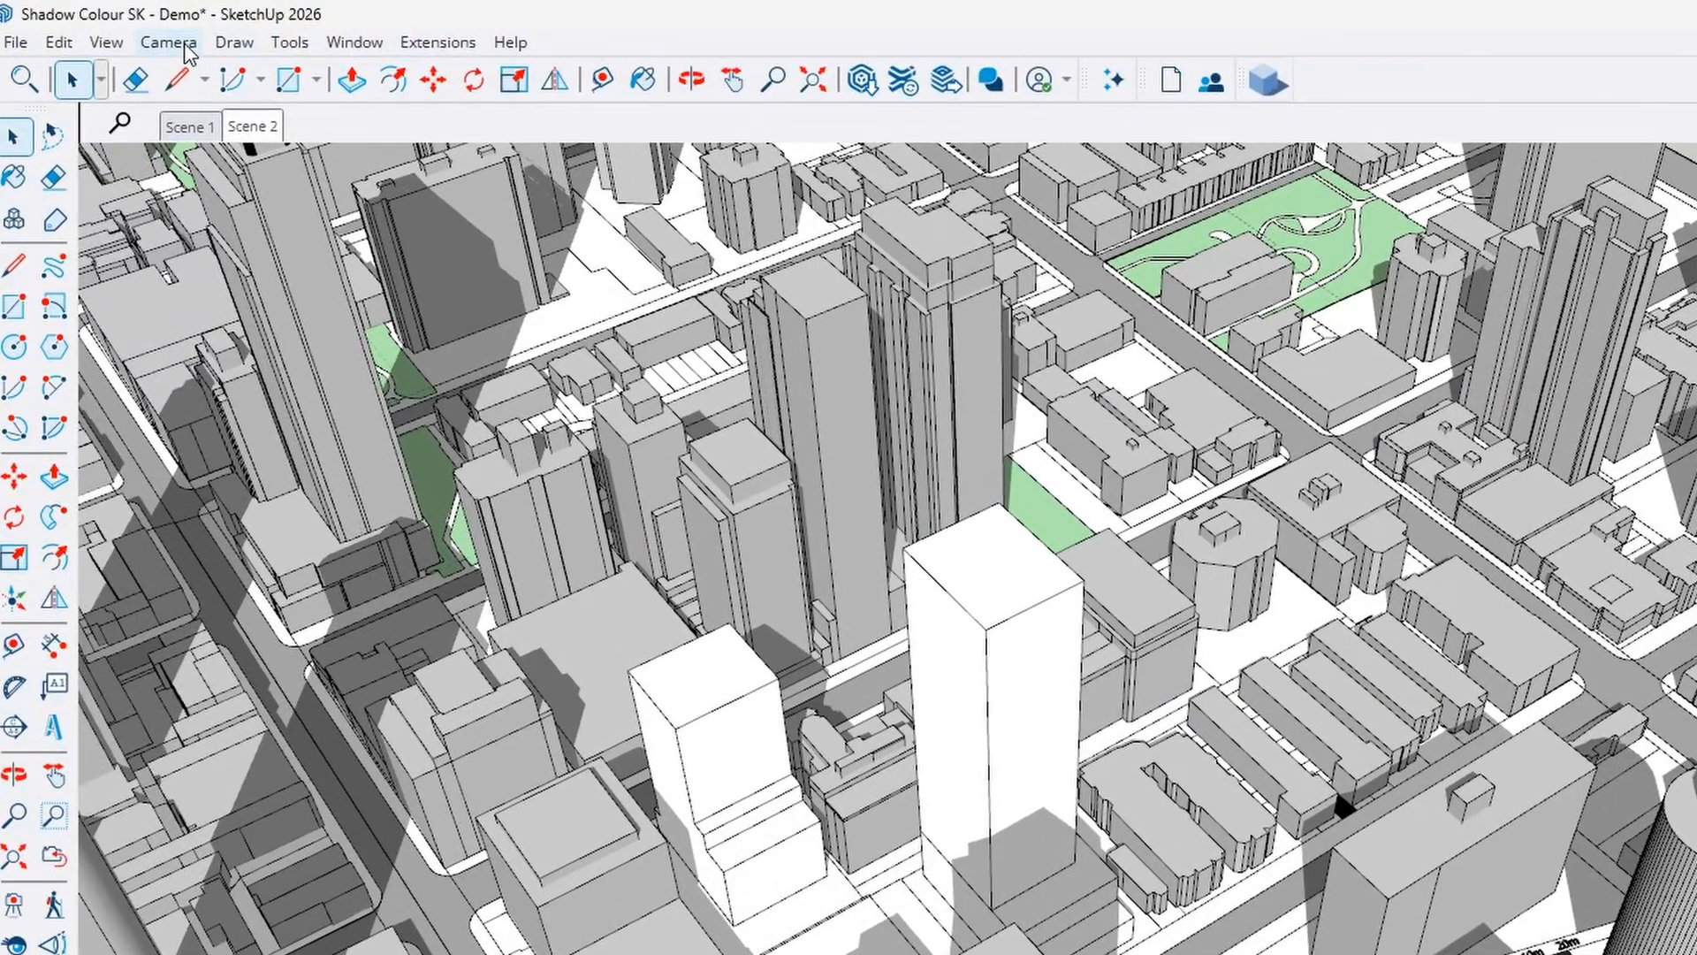
Set the camera to the Top standard view with parallel projection
left_click(168, 42)
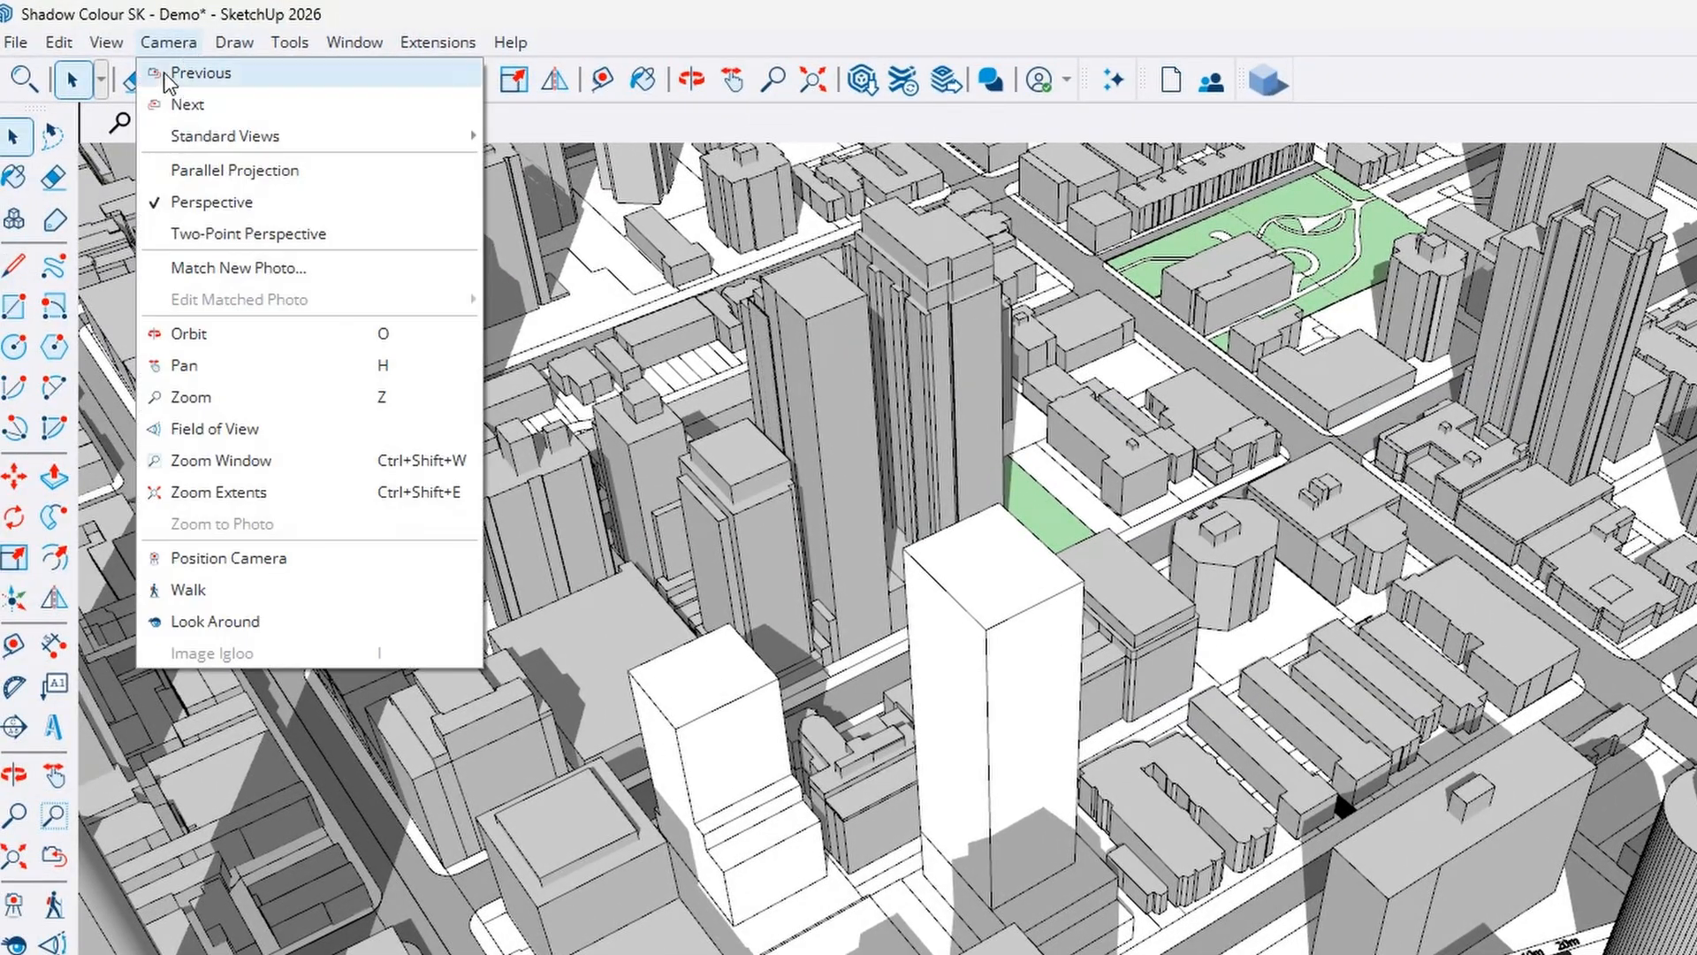
mouse_move(181, 137)
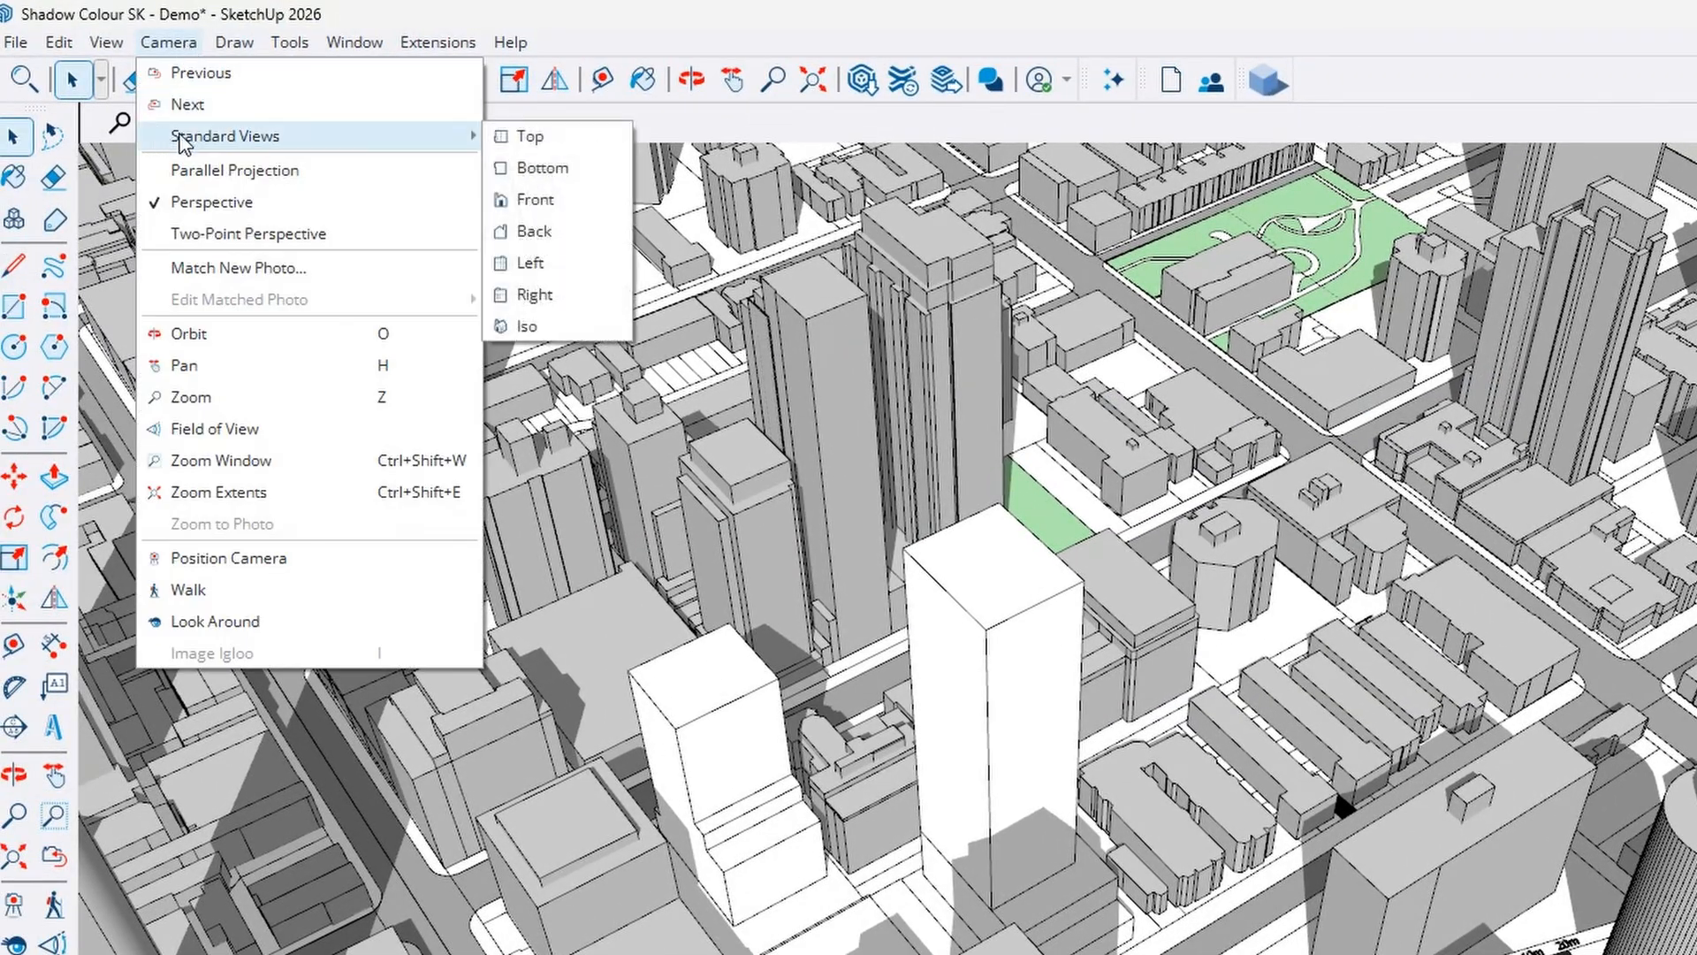
left_click(522, 135)
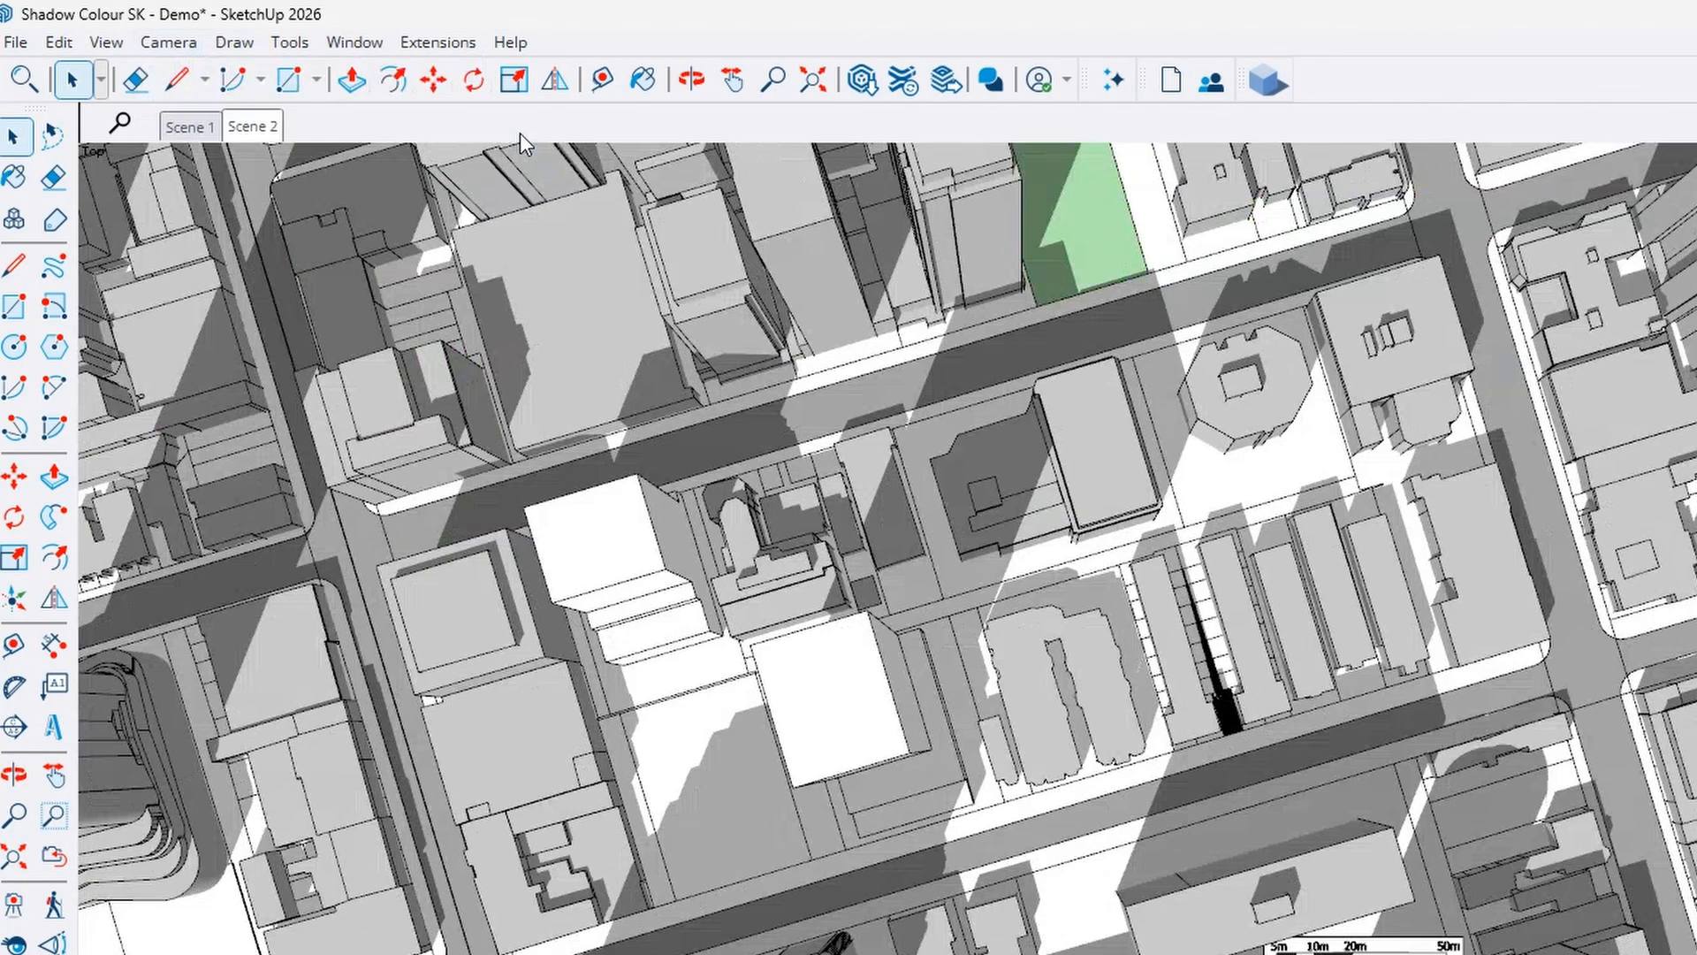
left_click(169, 44)
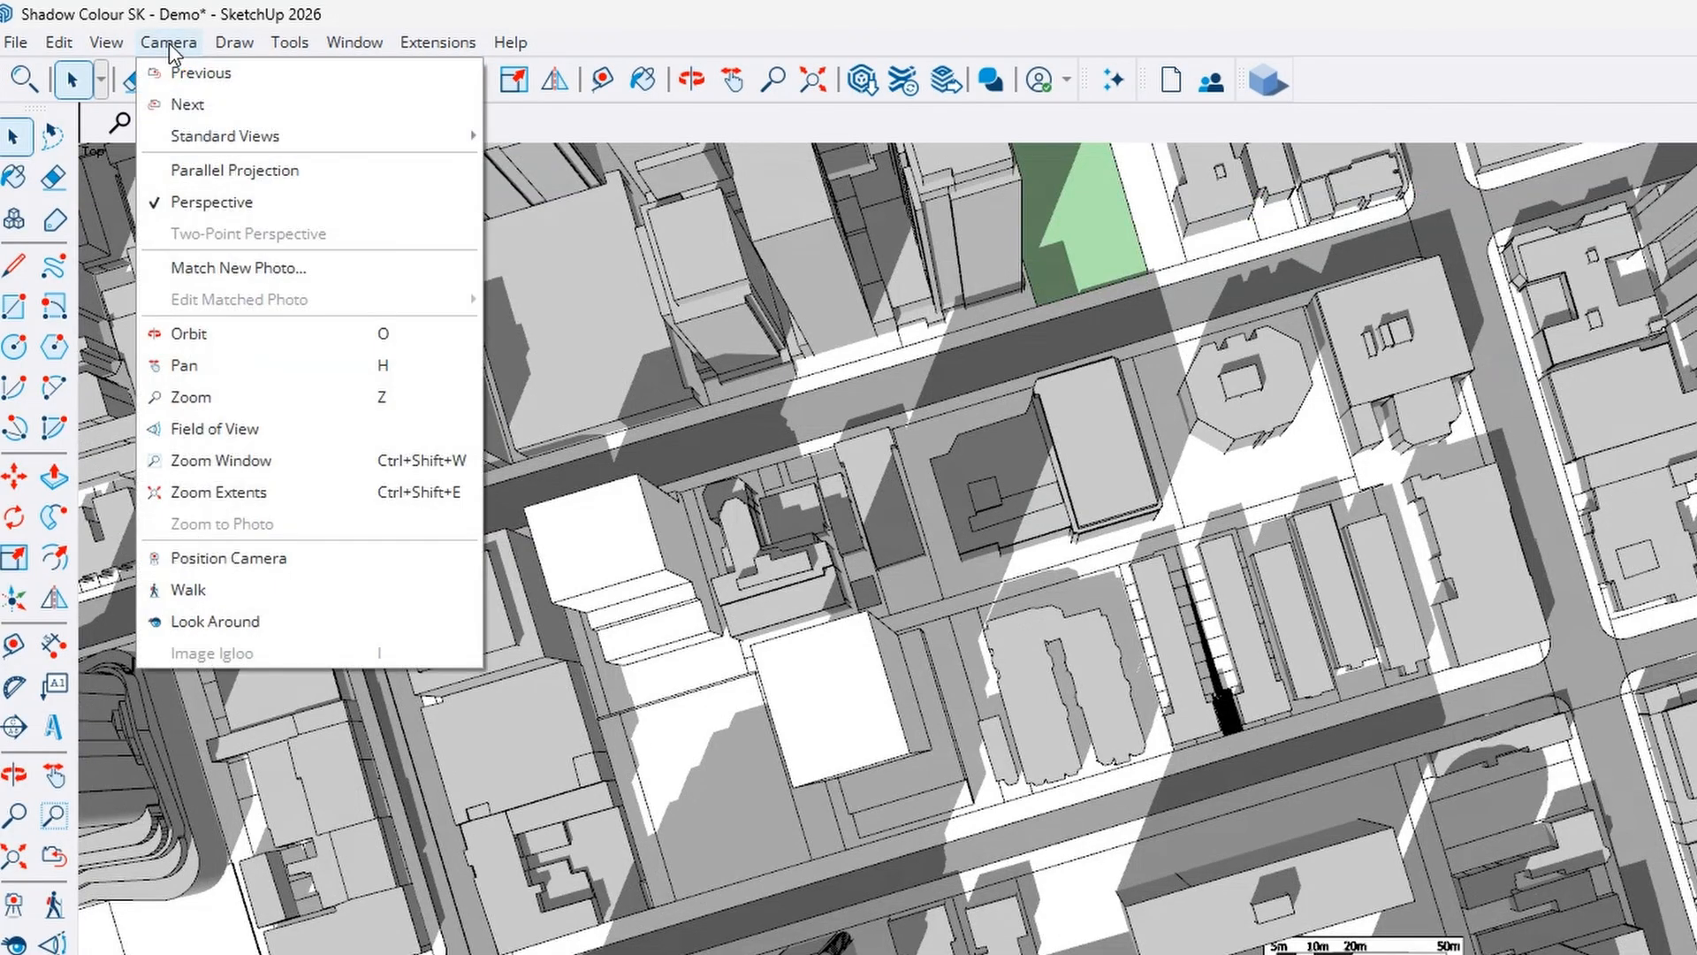
left_click(248, 170)
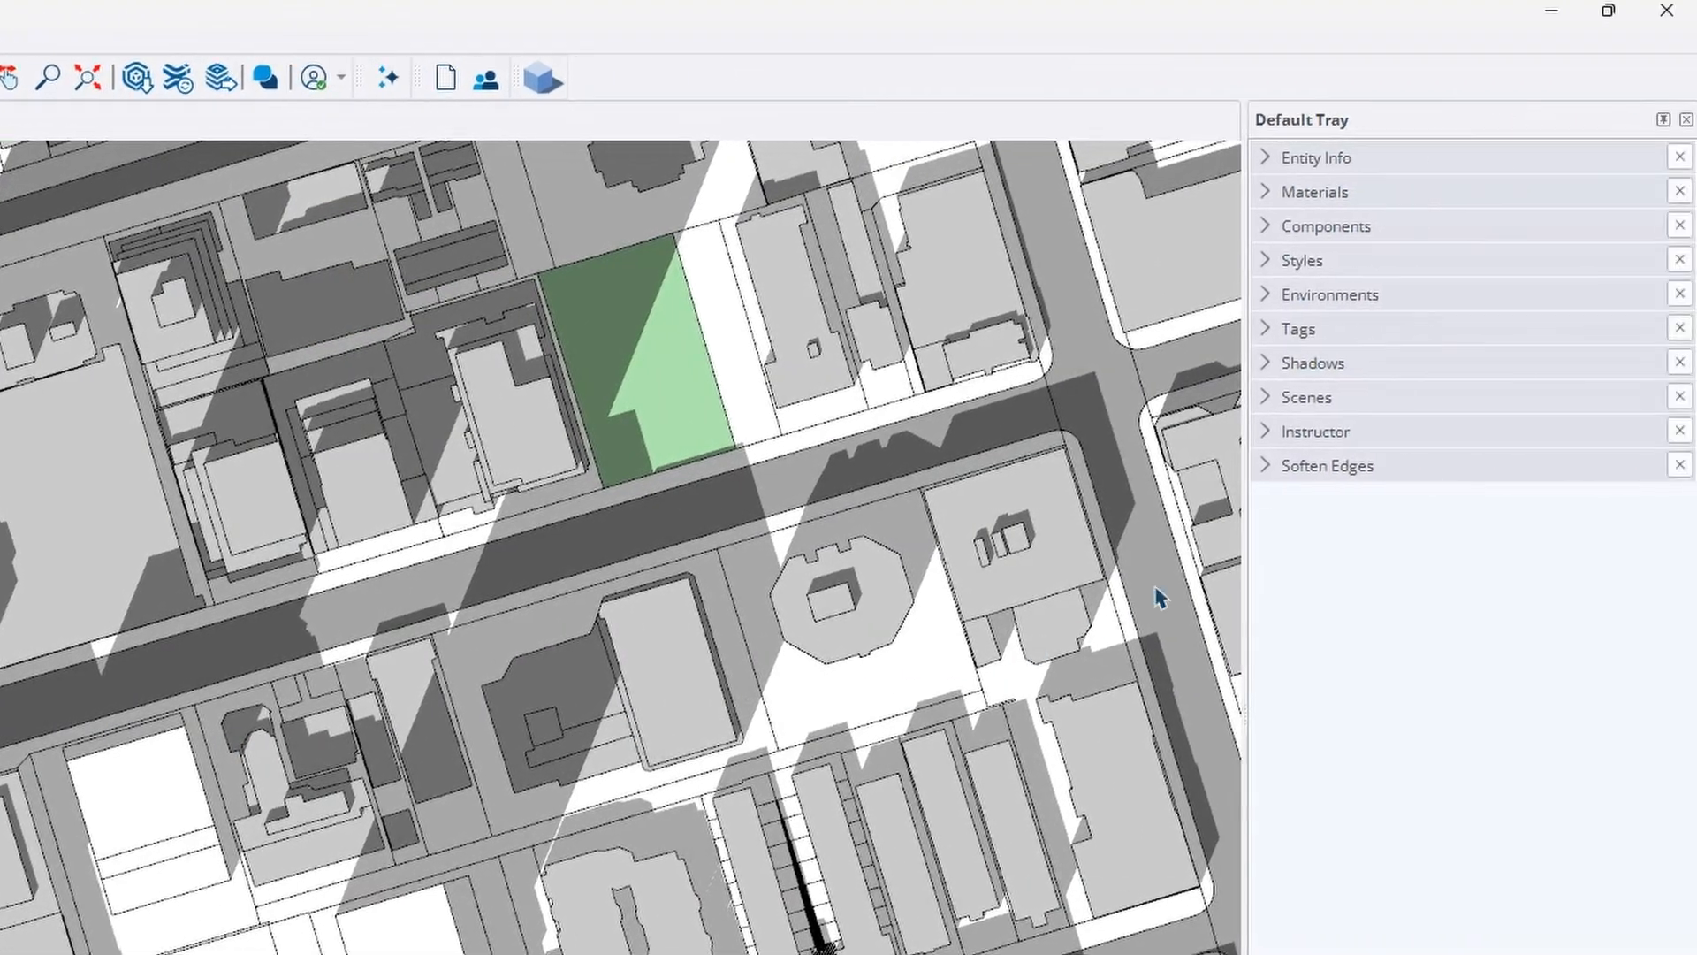
Apply Construction Documentation Style to the model and turn off its profile edges
left_click(1271, 260)
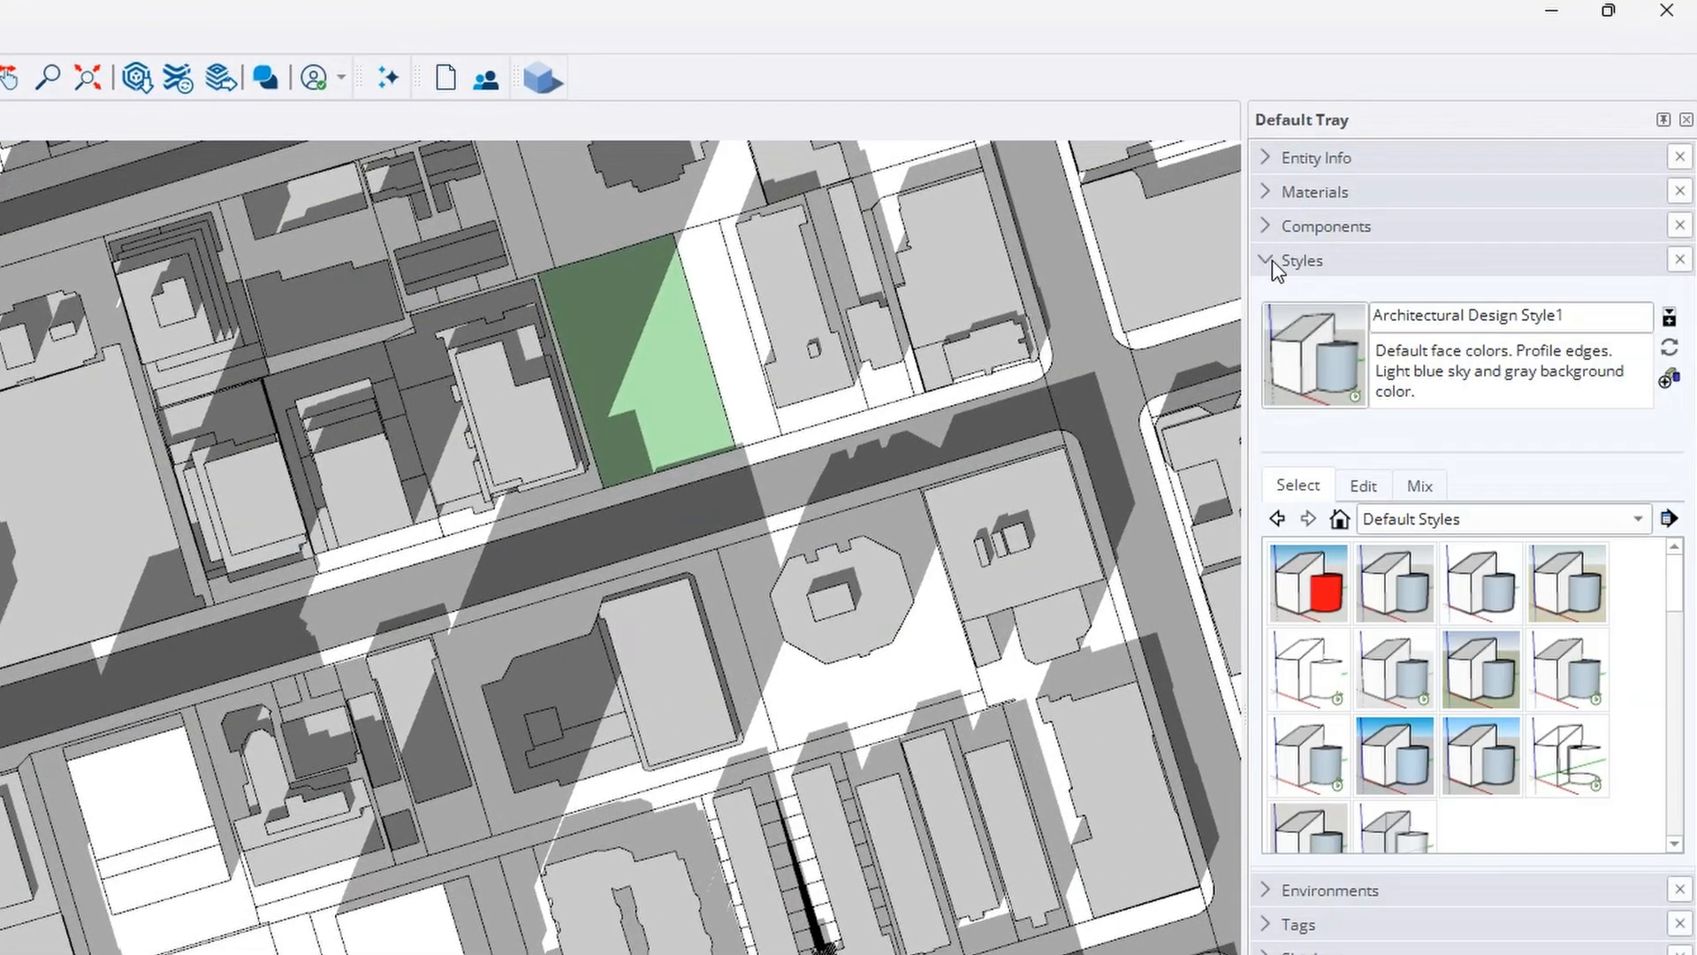
left_click(1499, 588)
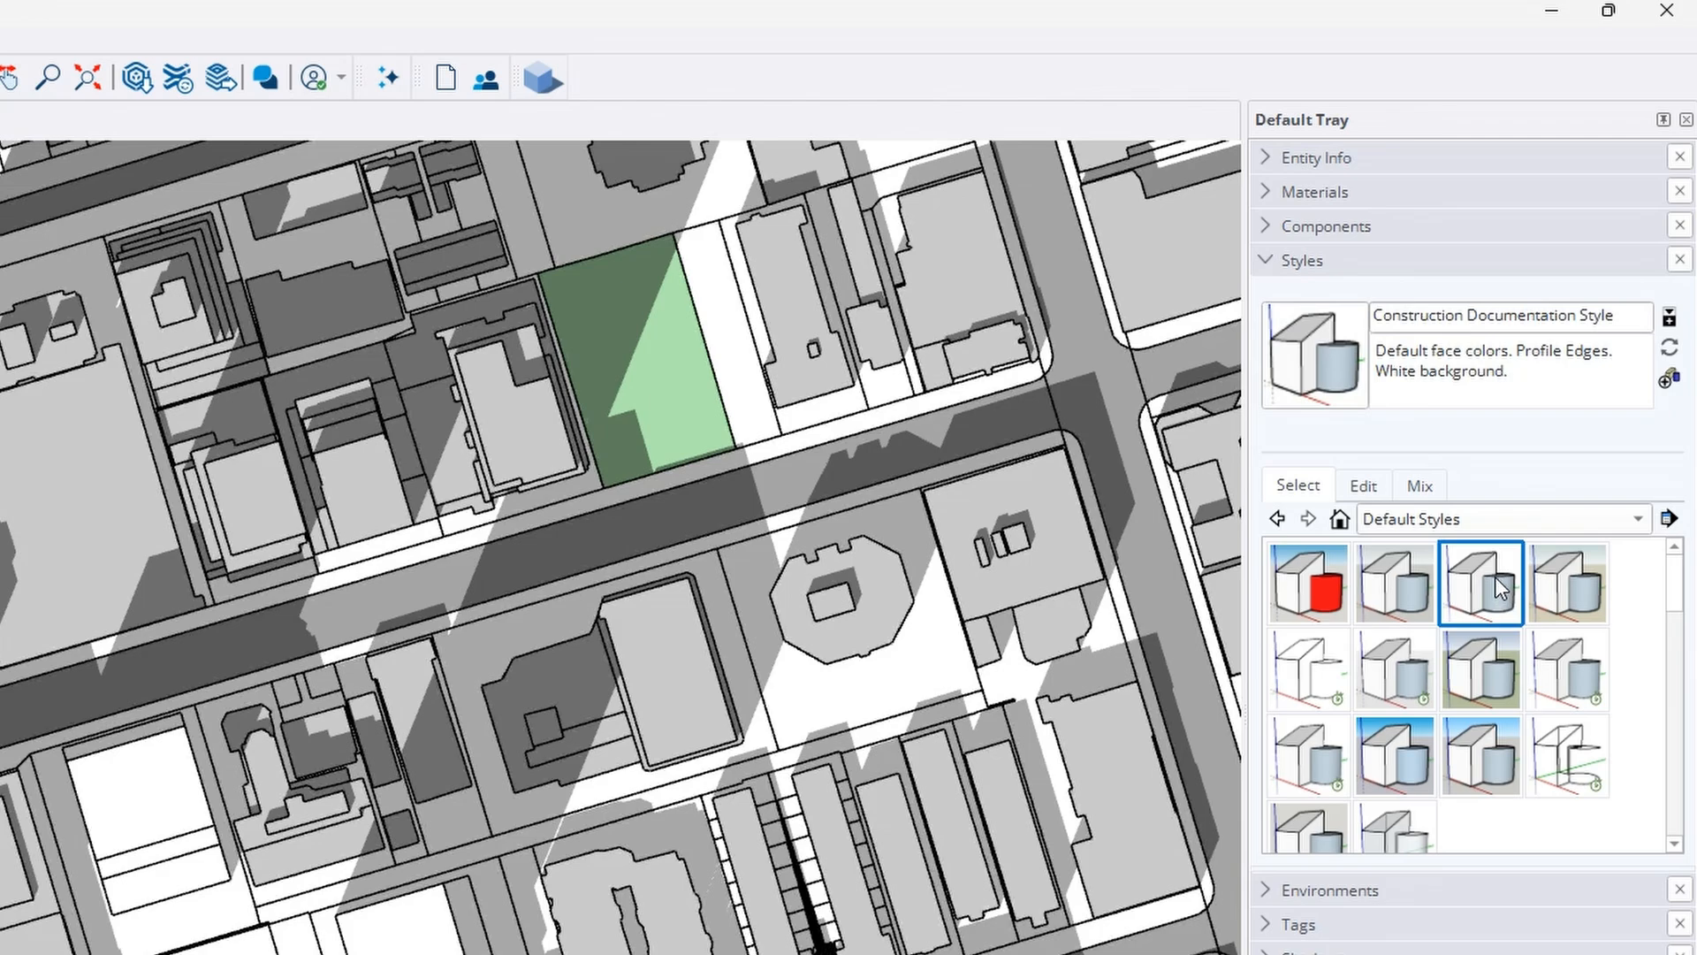
left_click(1363, 486)
left_click(1274, 646)
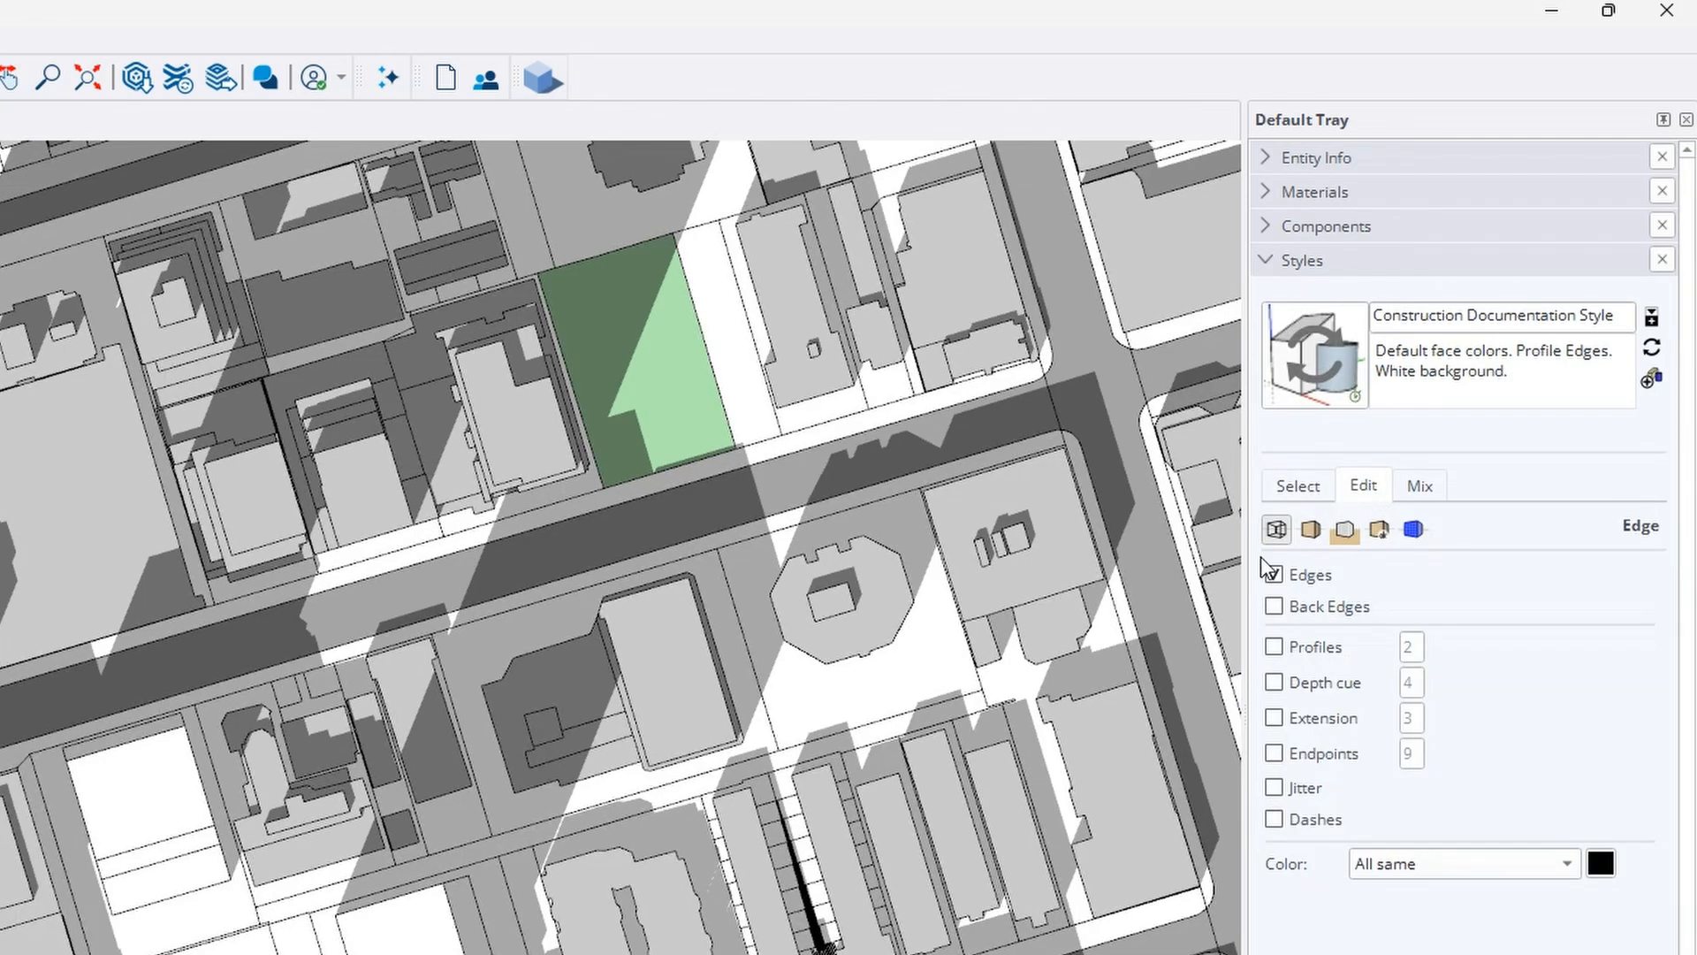
left_click(1269, 262)
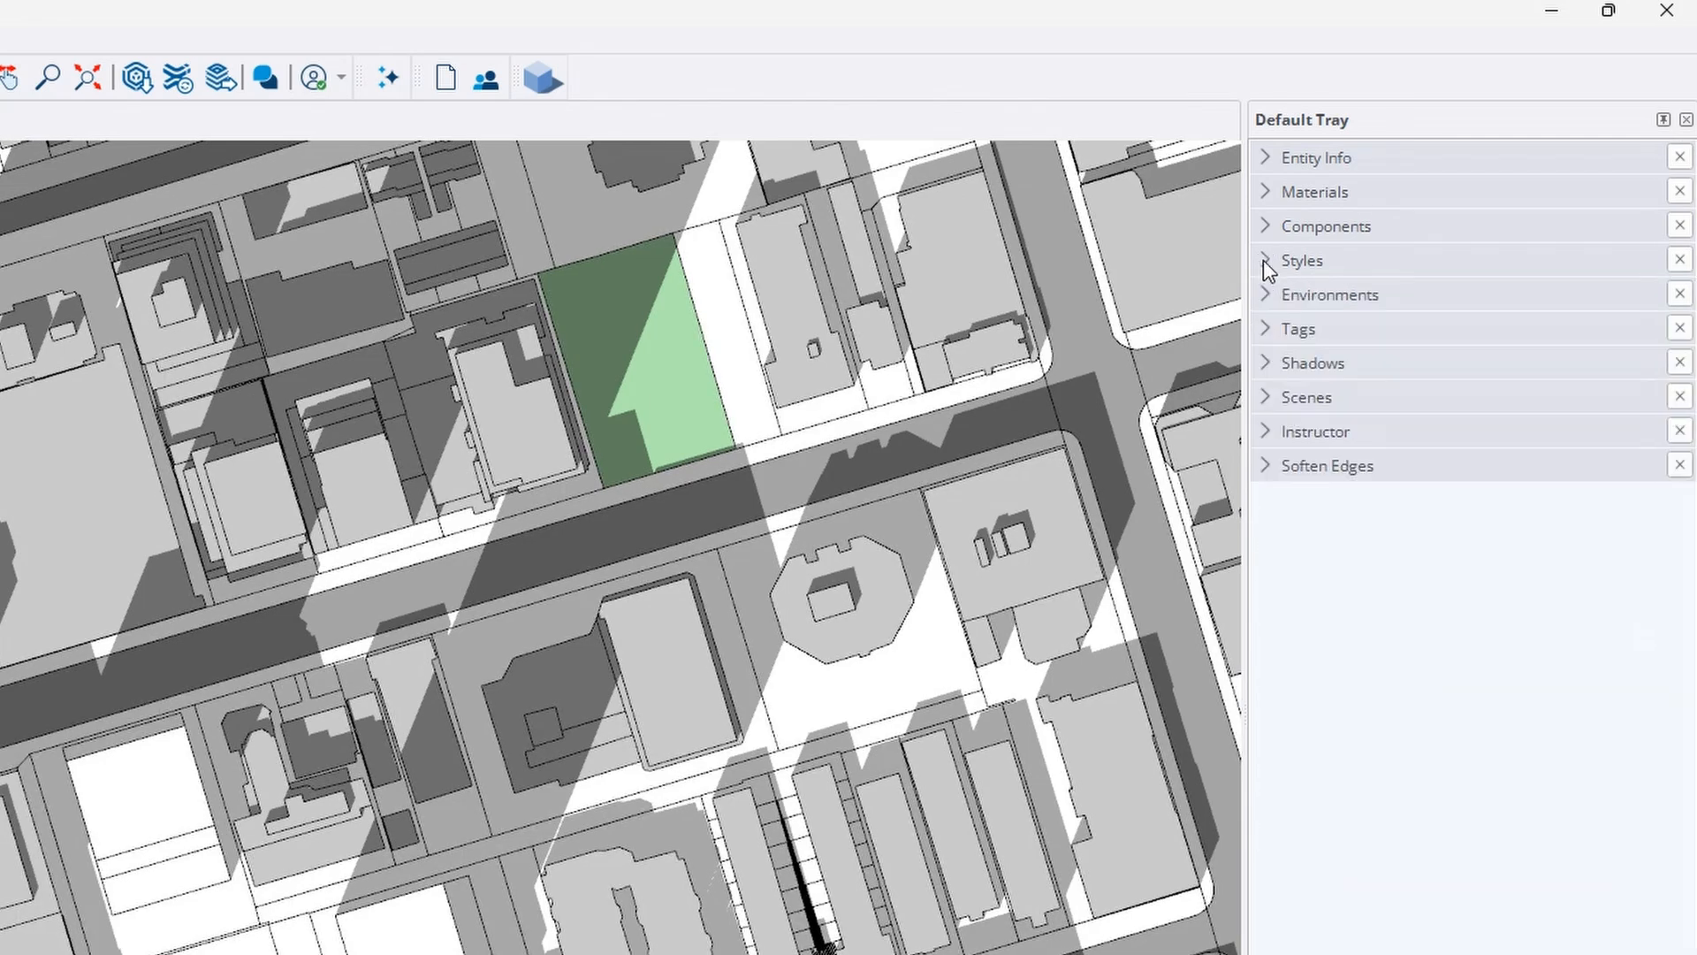
Raise the shadow light level to 81, keeping 03/21 at 02:30 pm in UTC-04:00
left_click(1269, 365)
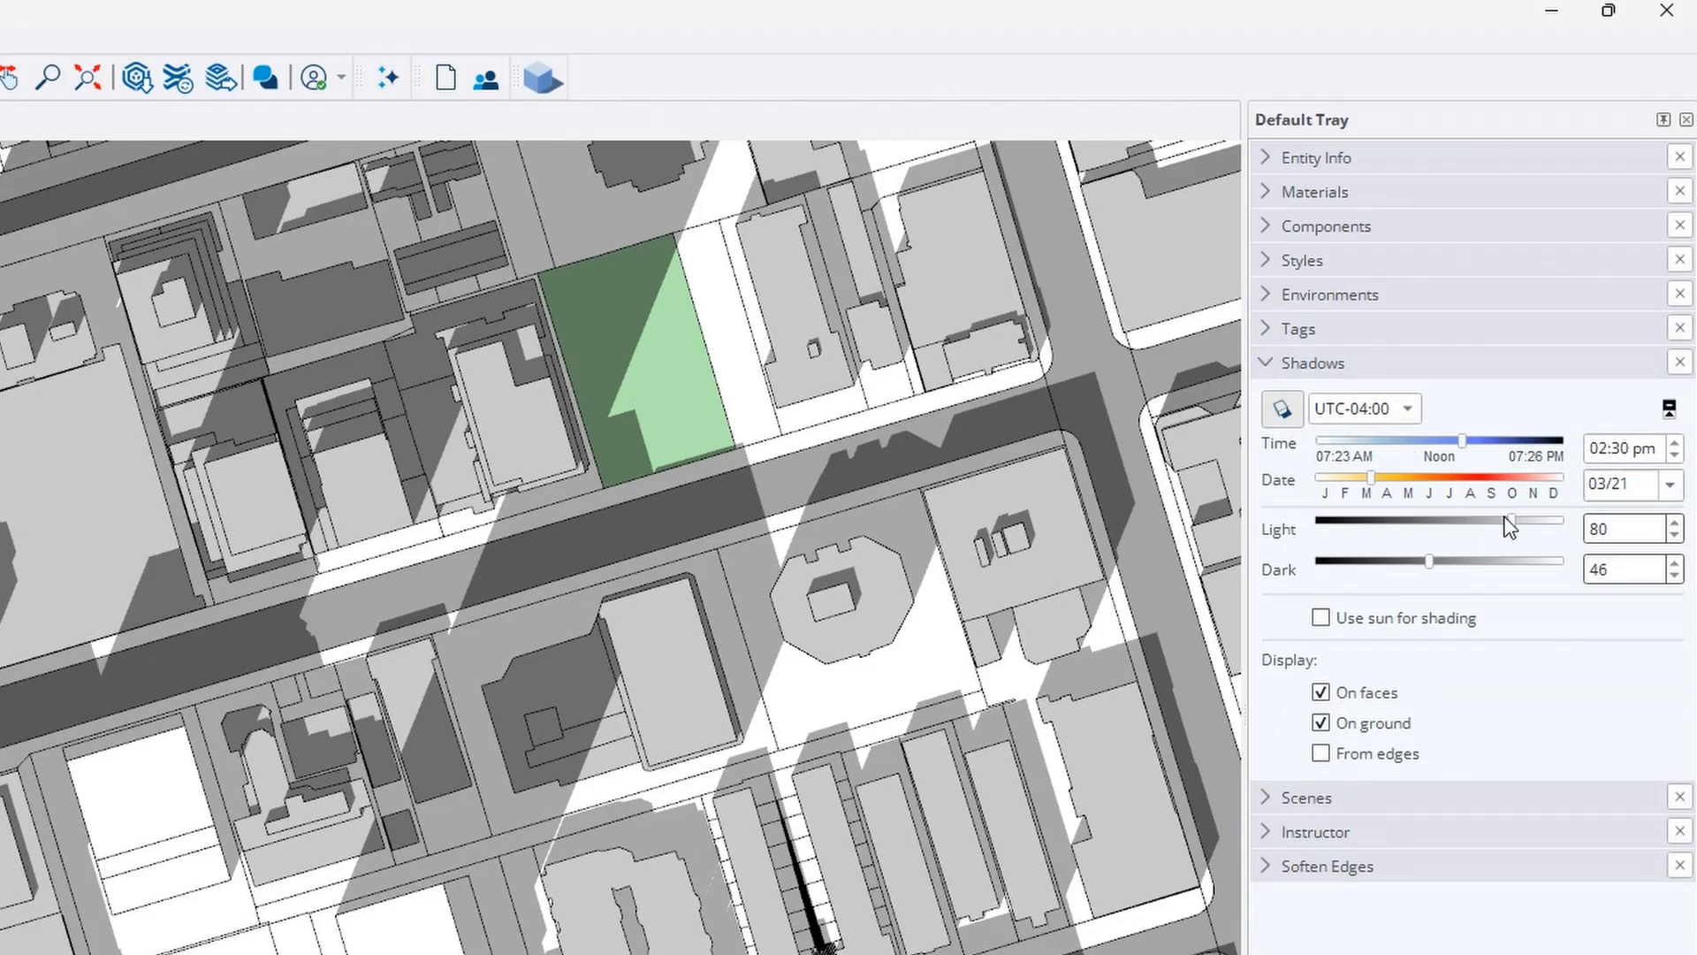
left_click_drag(1509, 524, 1513, 523)
left_click(1391, 410)
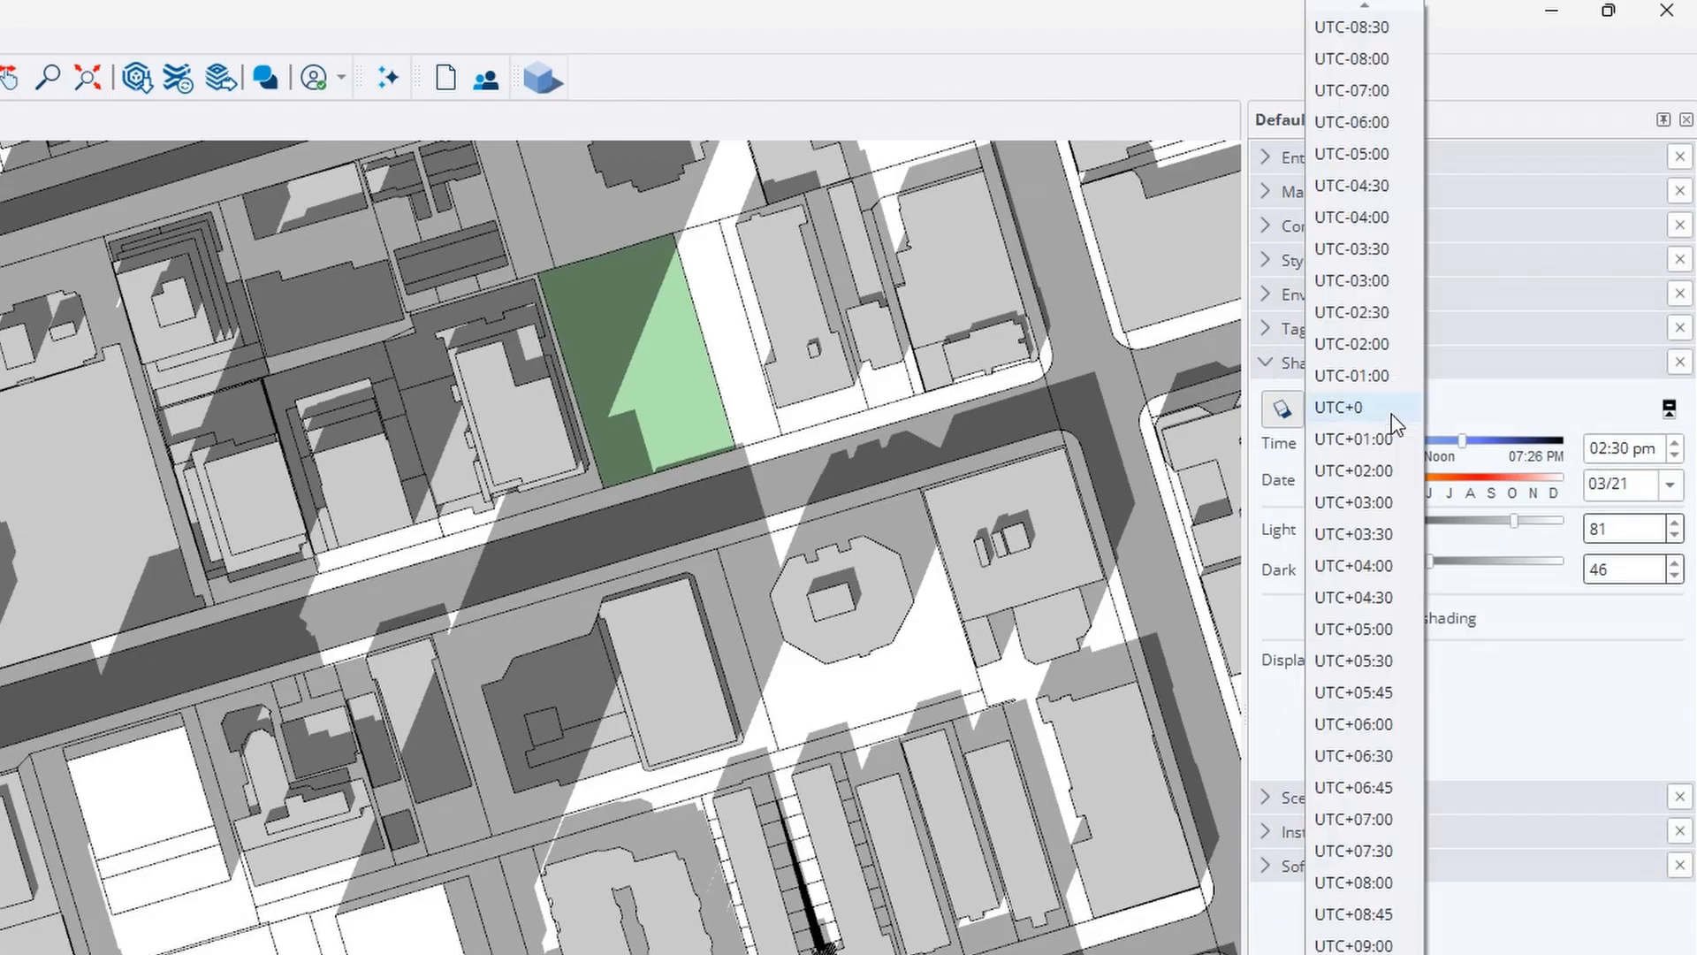
left_click(1463, 402)
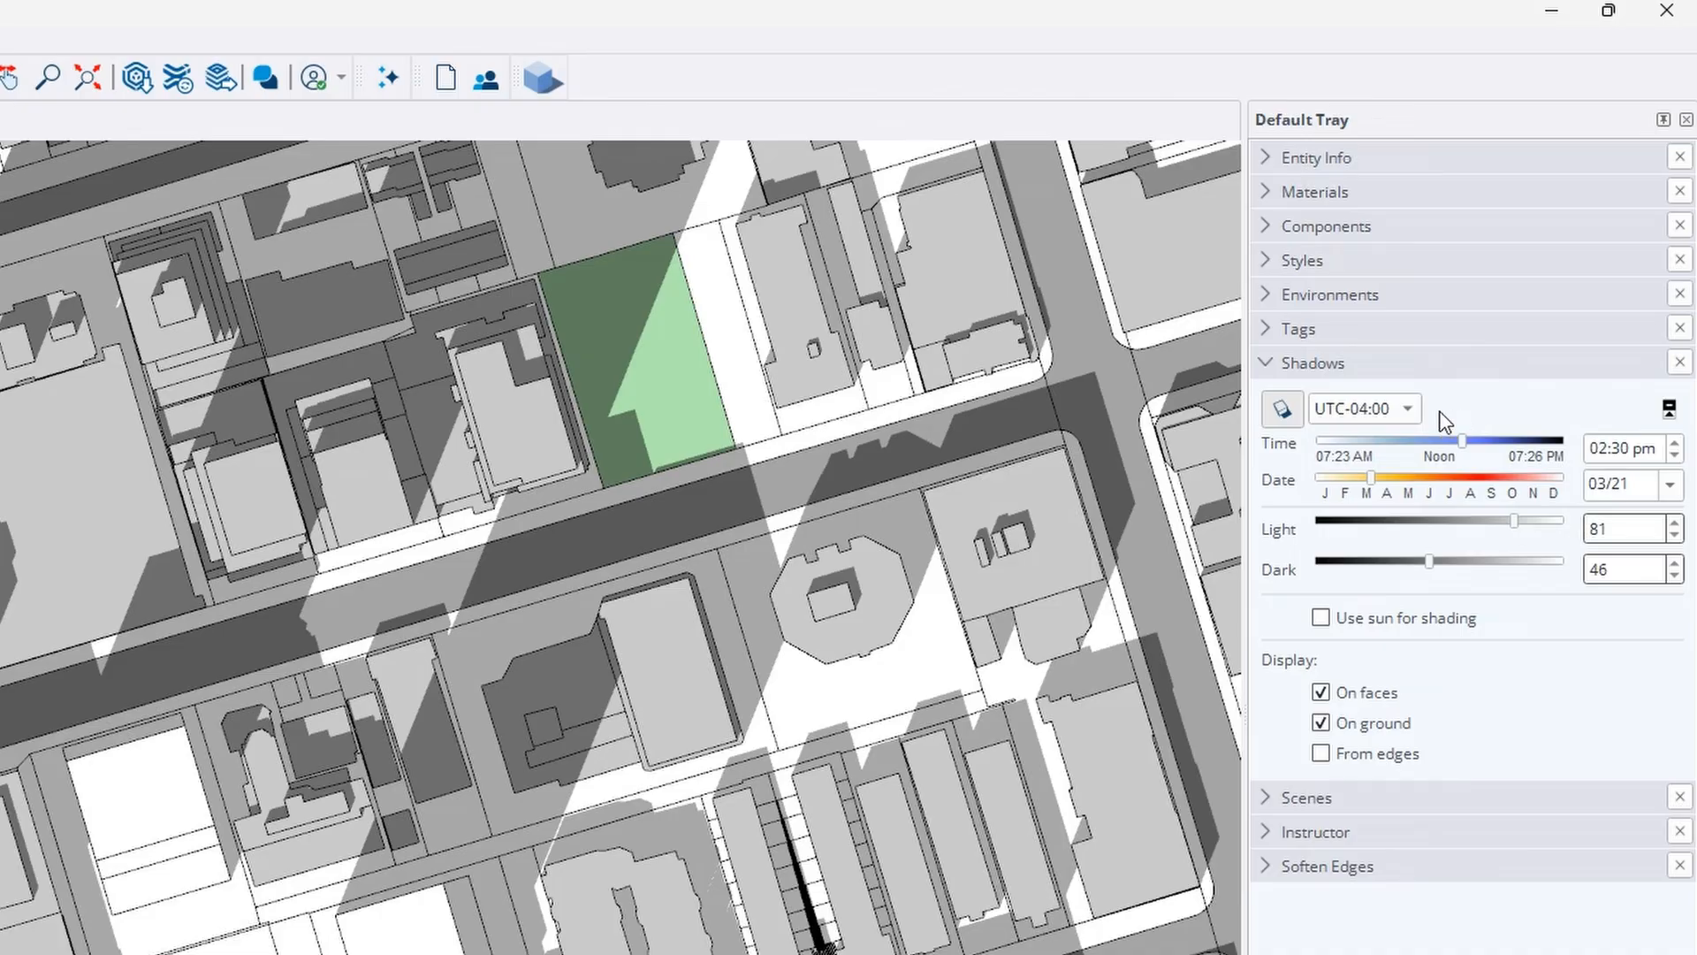
left_click(1269, 365)
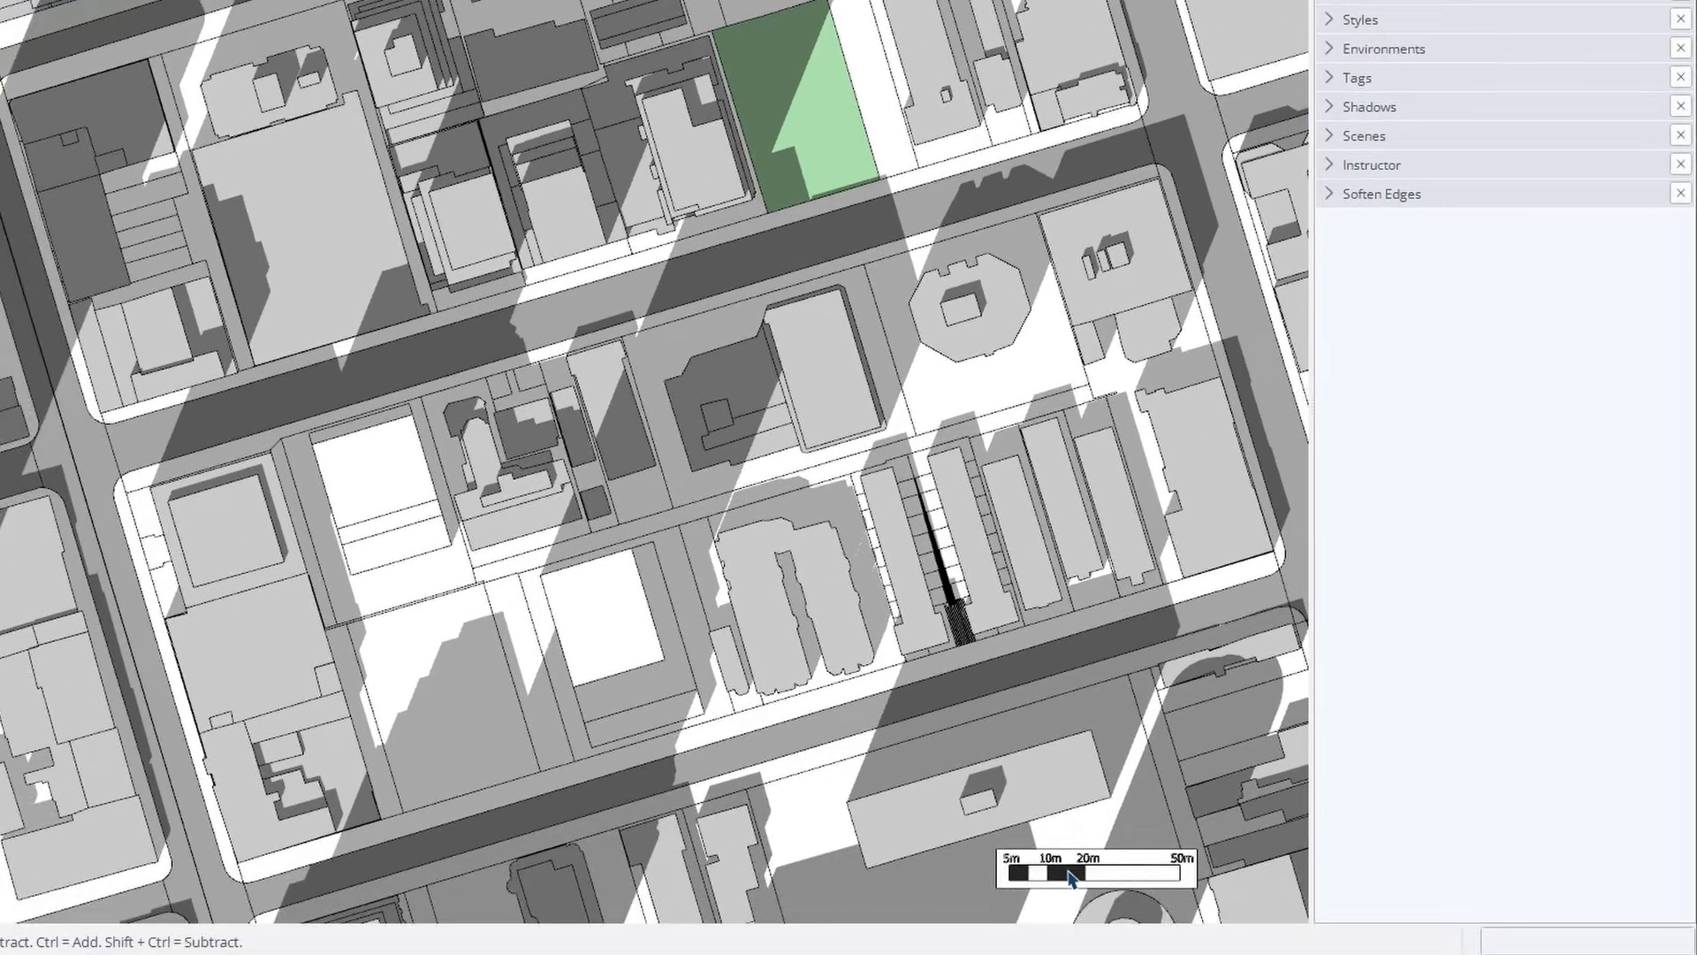
Turn off Receive Shadows for the scale bar in Entity Info
left_click(1072, 875)
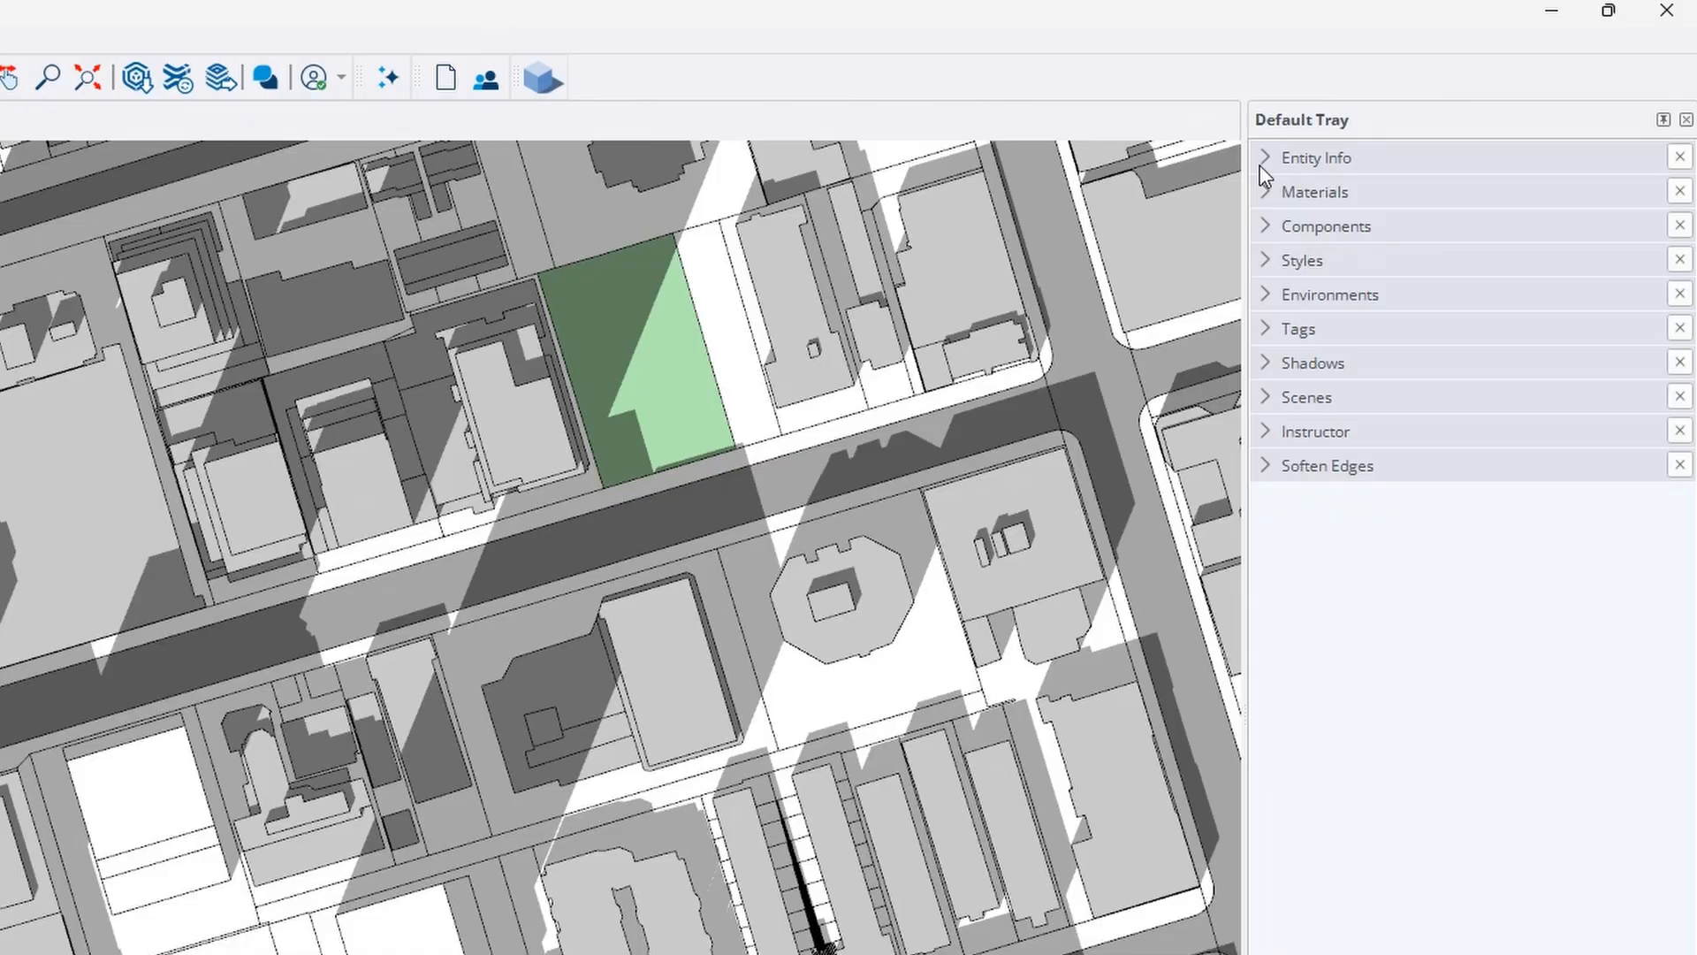
left_click(1273, 161)
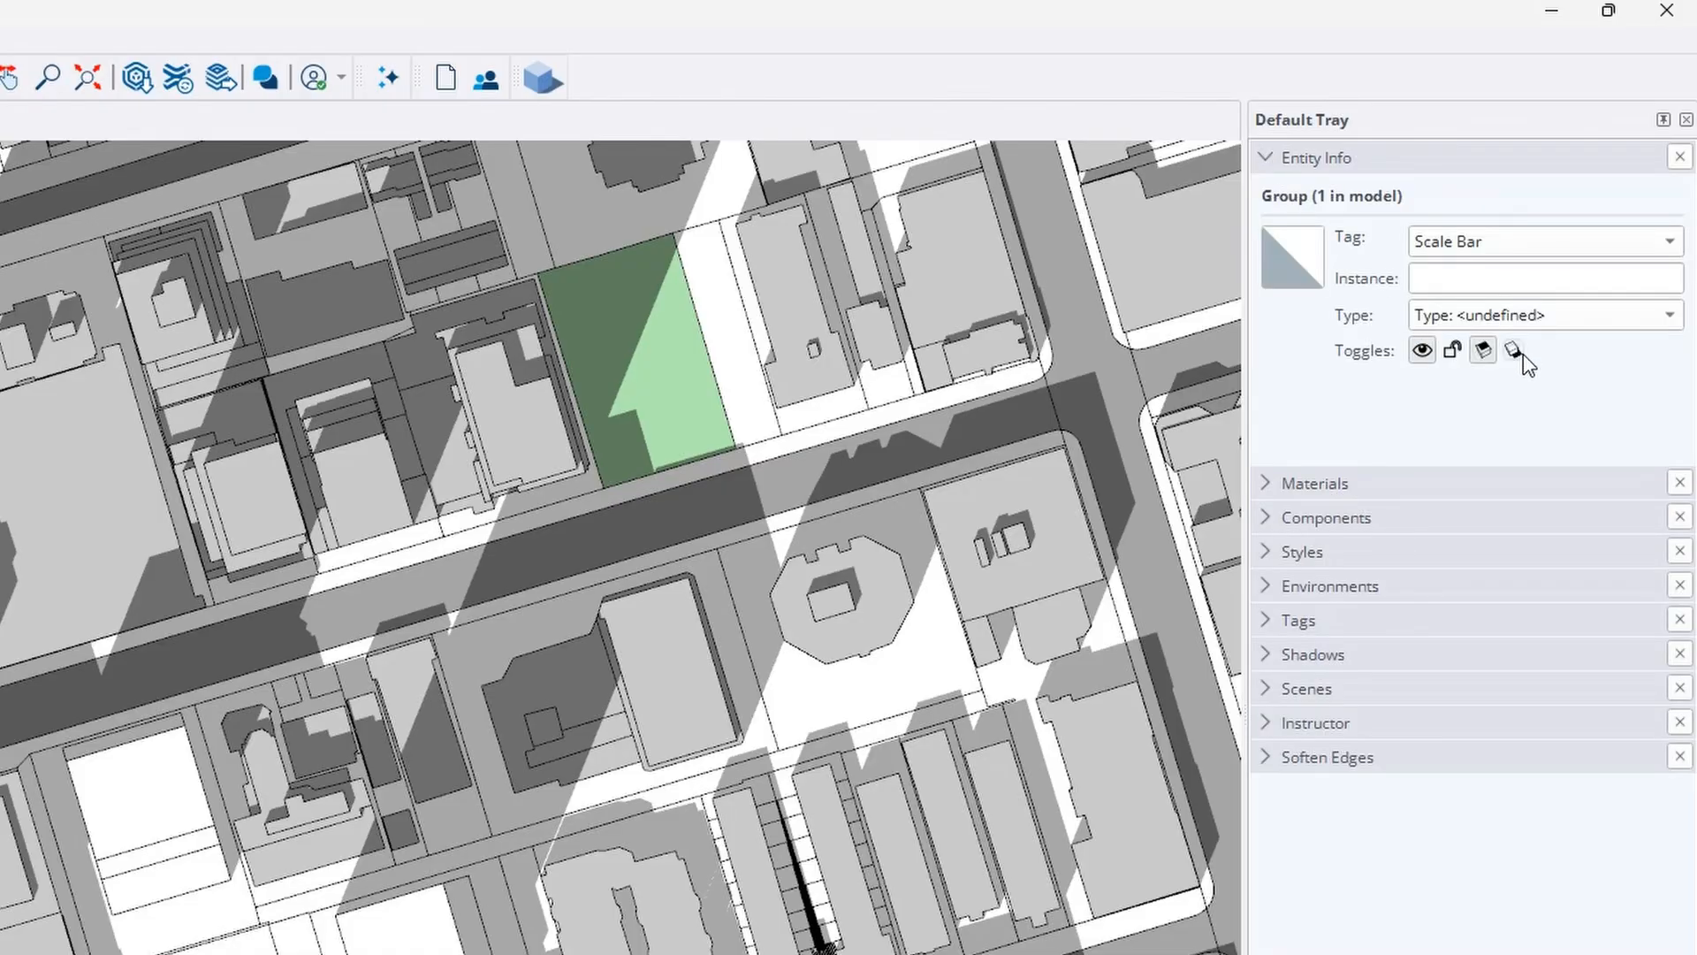
left_click(1484, 349)
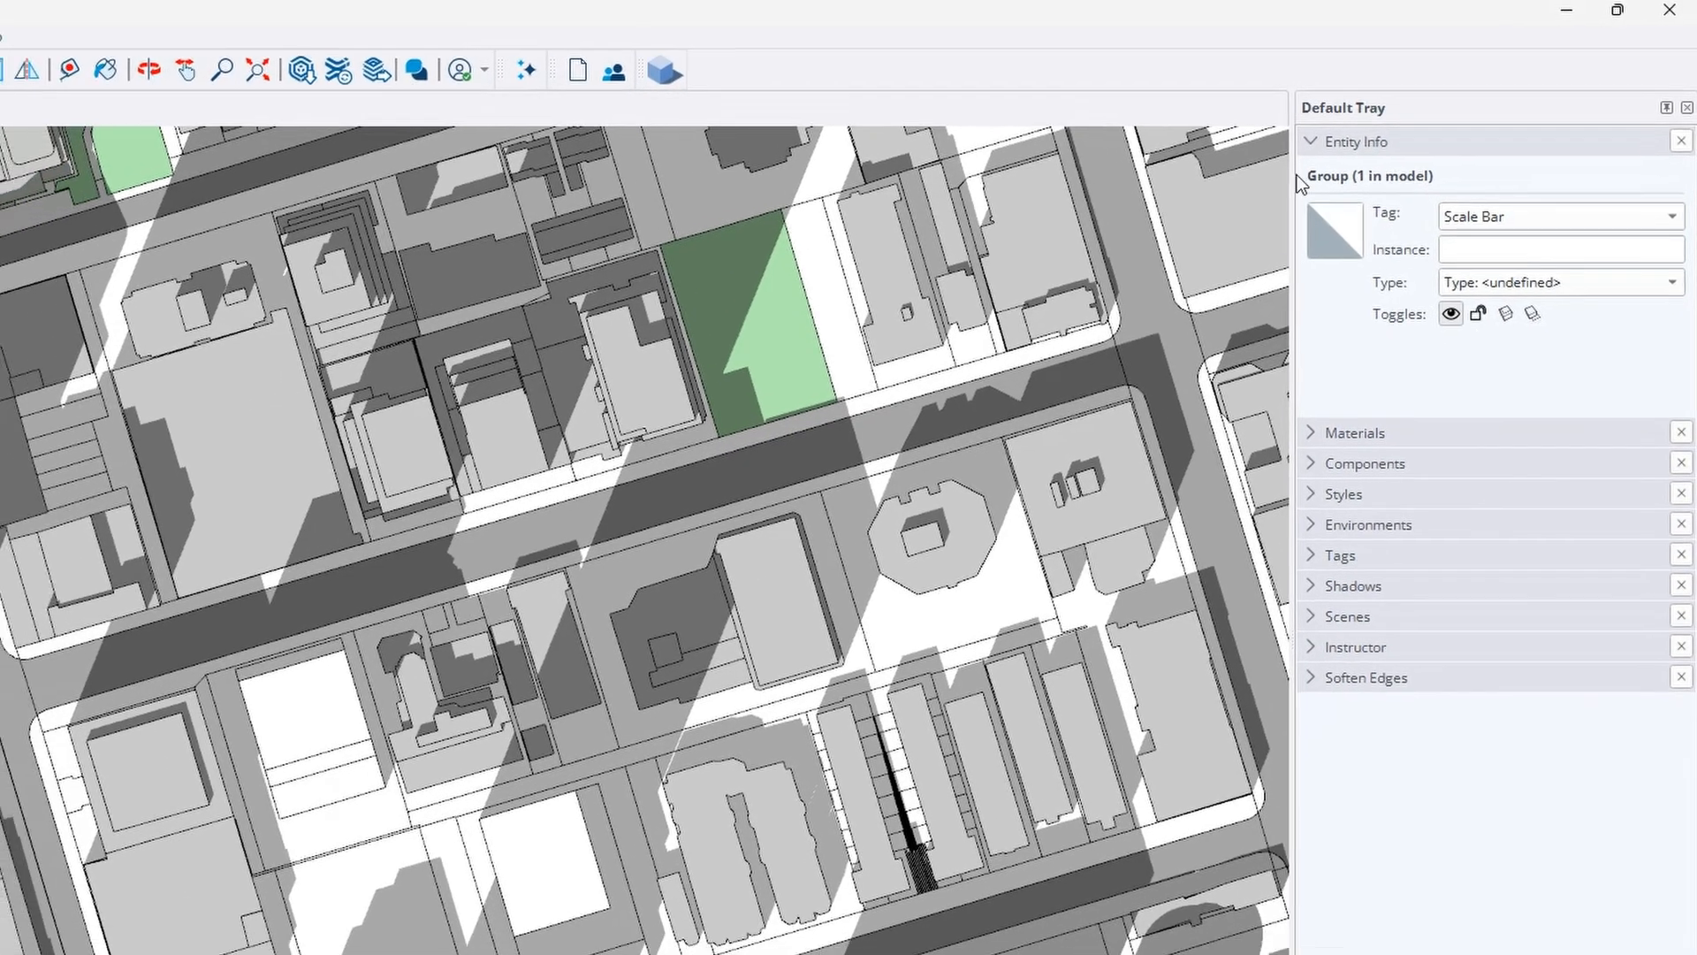
left_click(1267, 161)
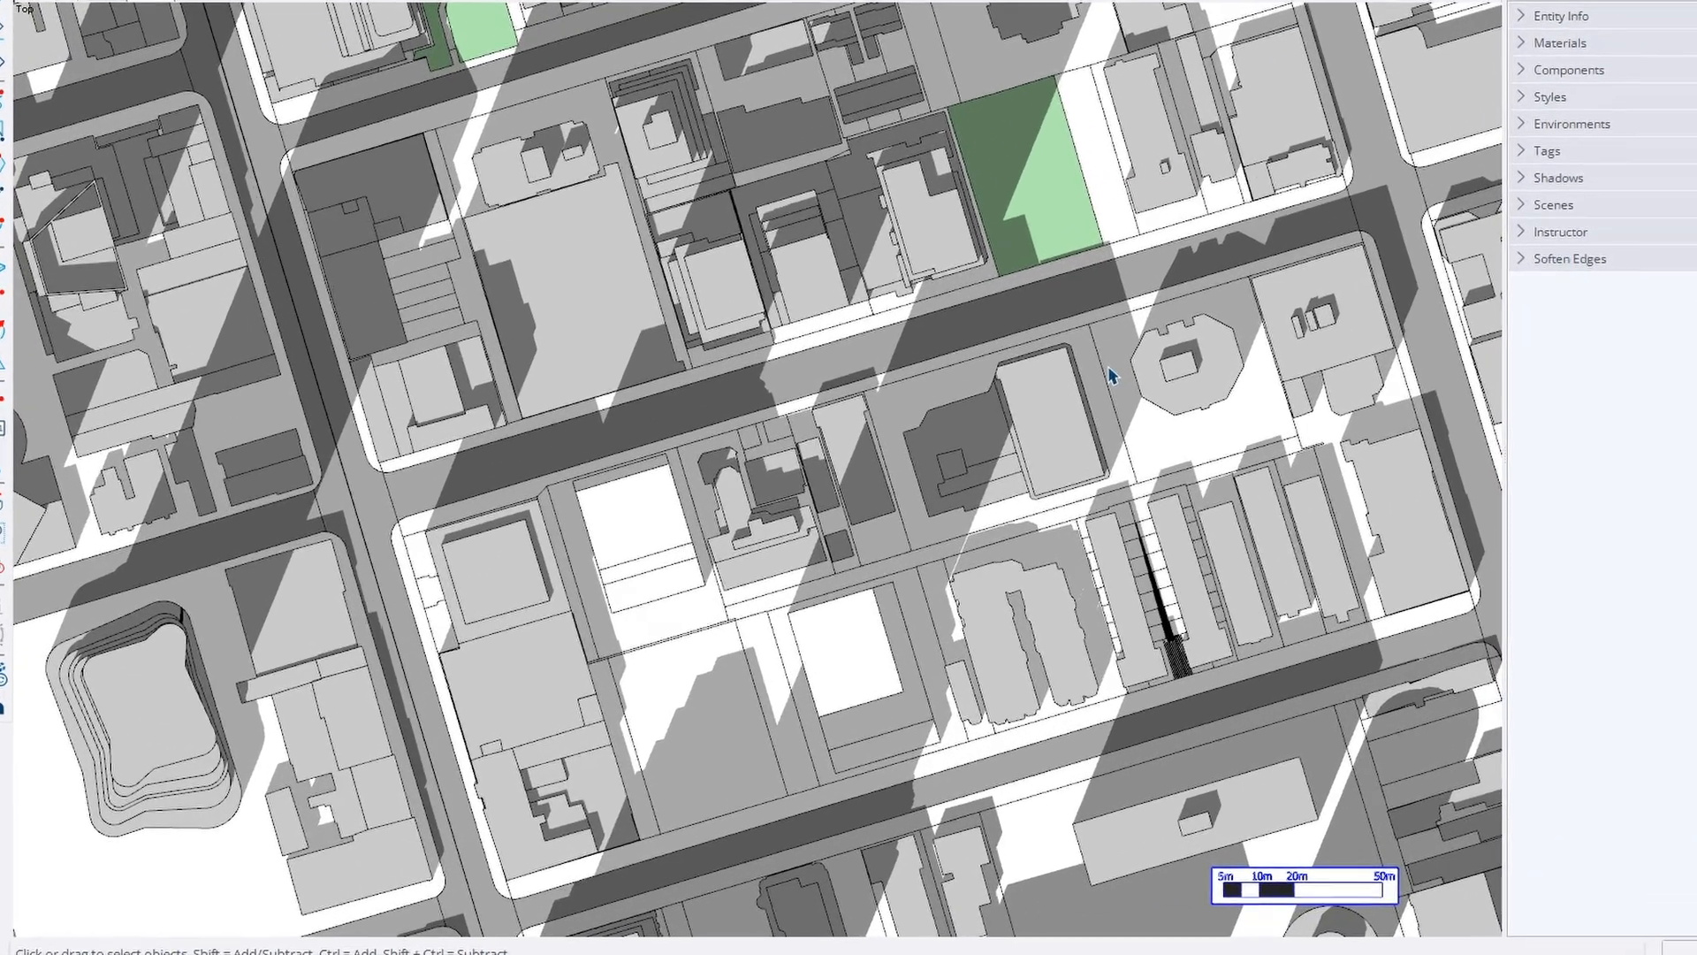
Select all, then select only the south-eastern white building block
key("ctrl+a")
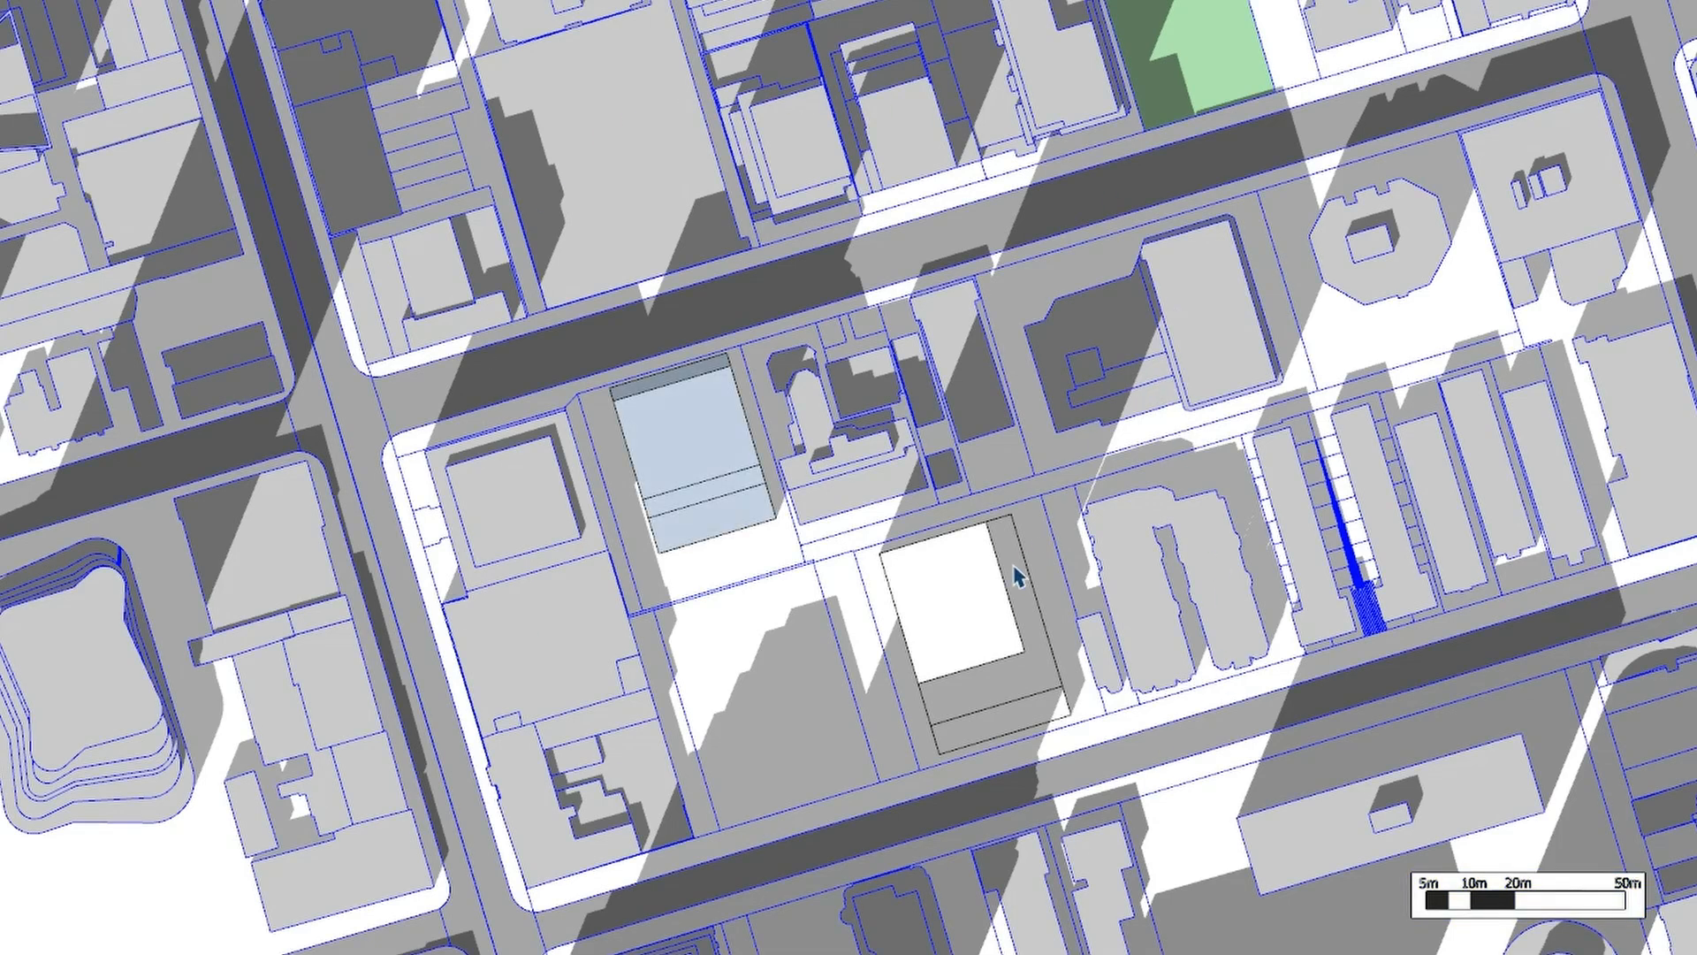
left_click(694, 442)
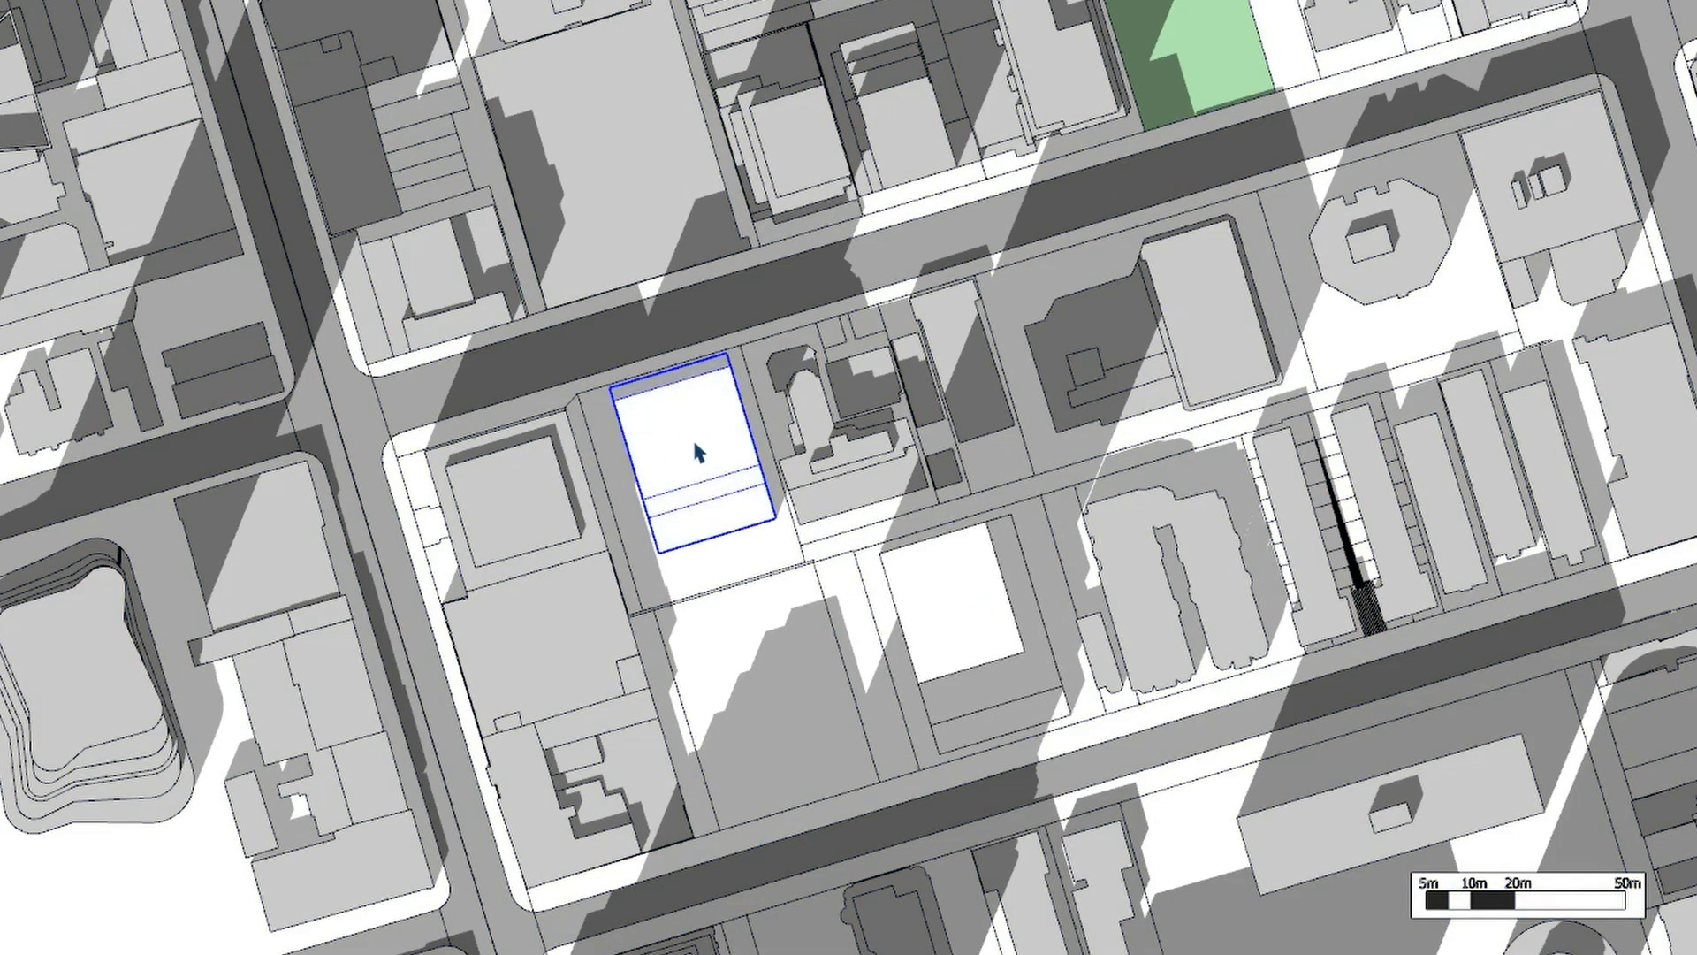
left_click(962, 592)
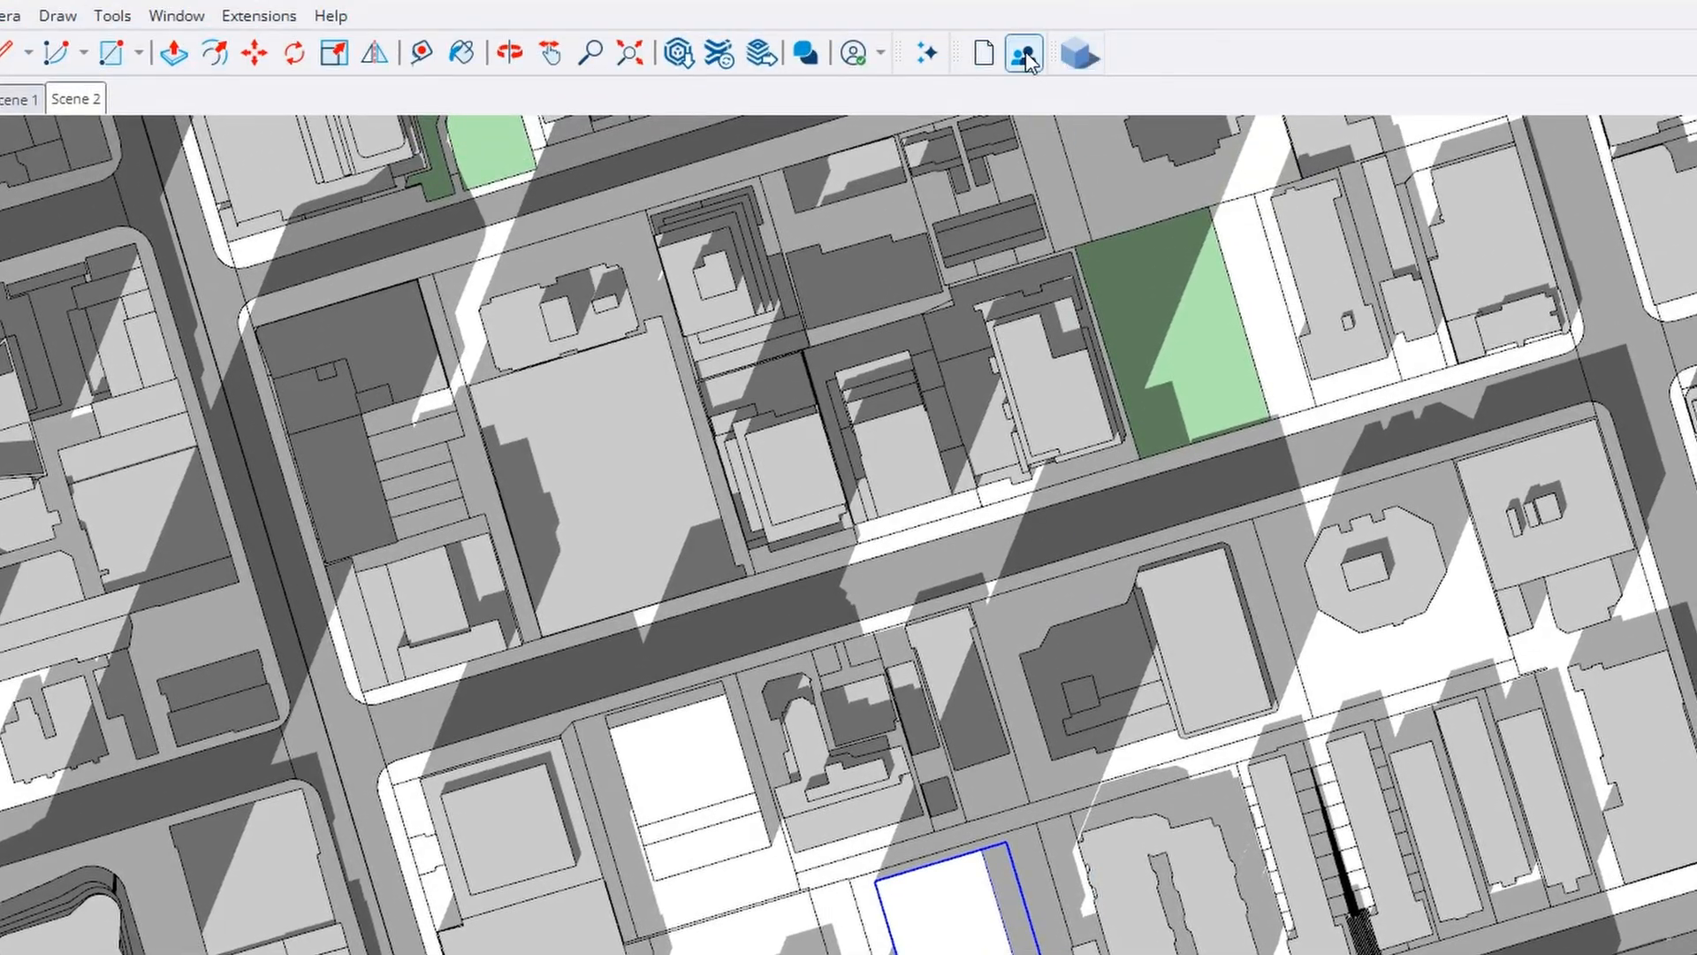
Open Shadow Colour, review the Shadow Study, Sun Exposure and Shadow Duration options, then start a new Shadow Study
left_click(1082, 55)
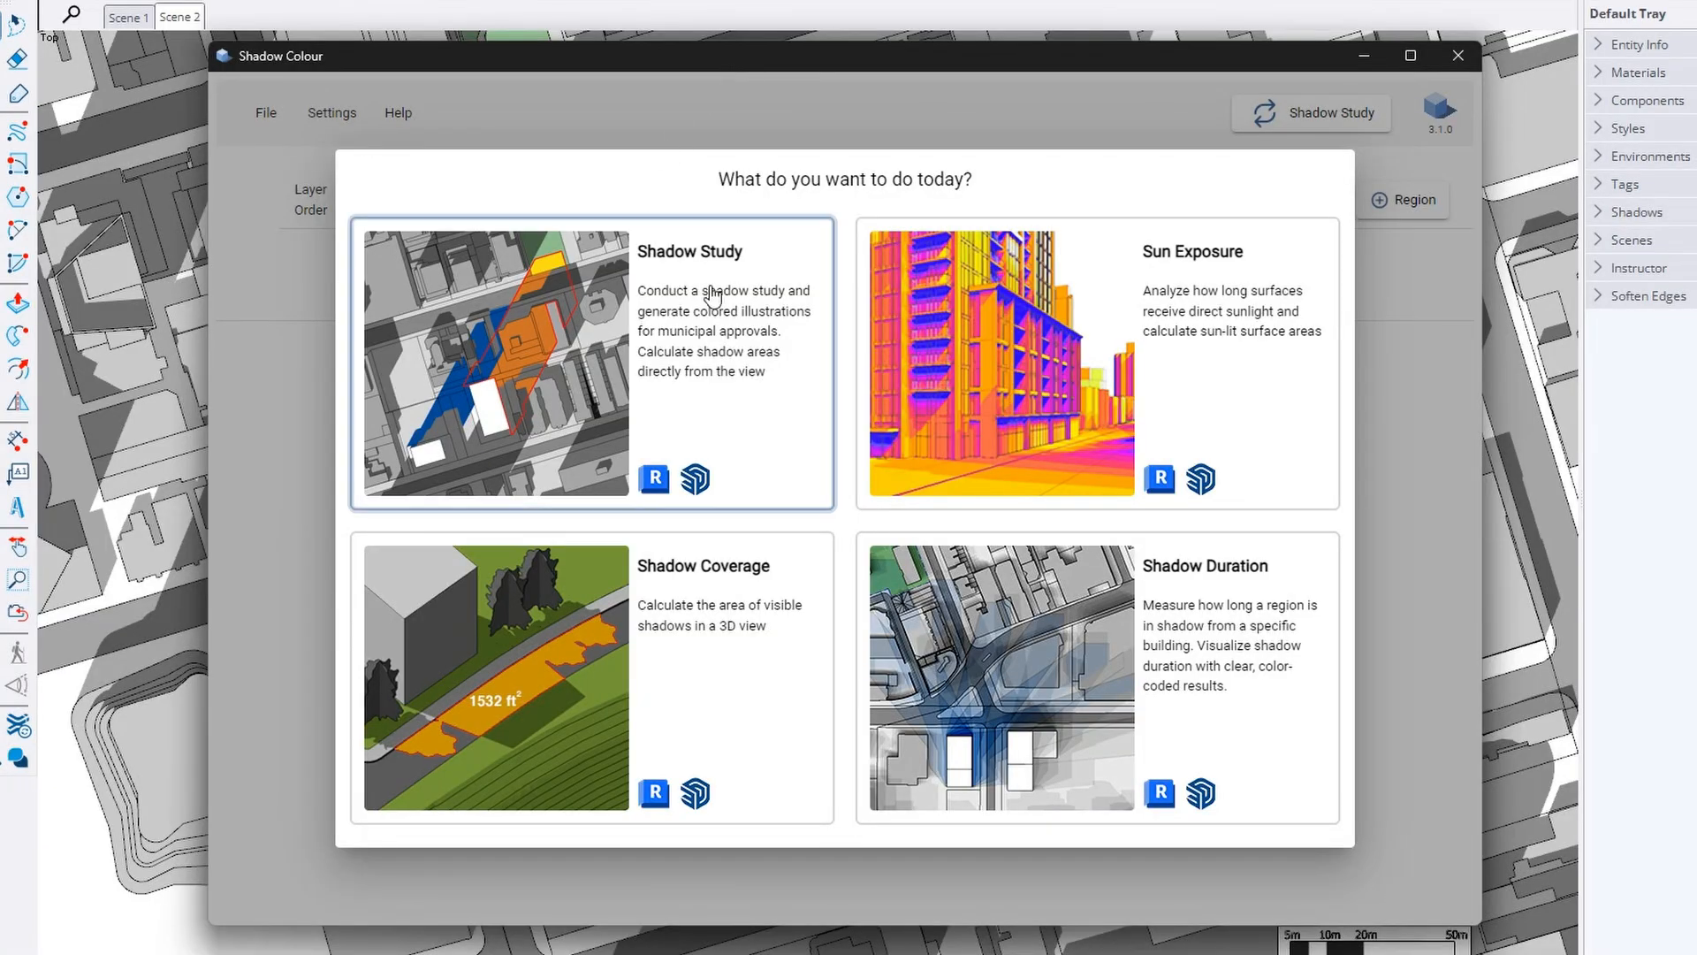
left_click(602, 367)
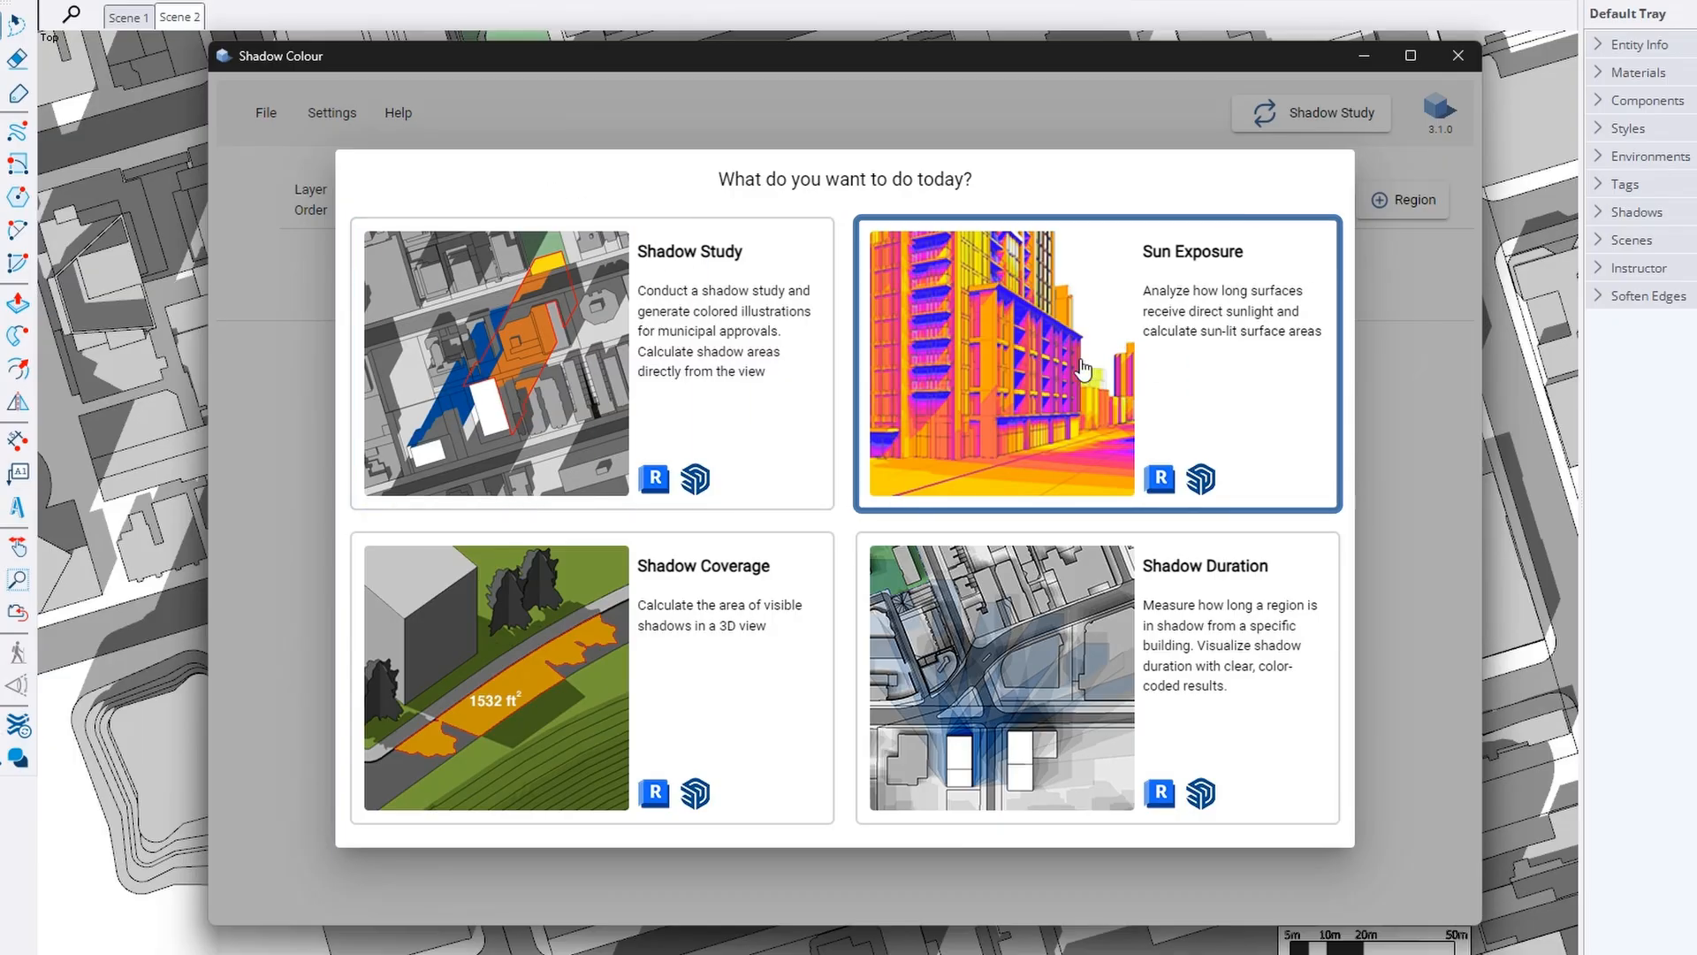
left_click(1044, 375)
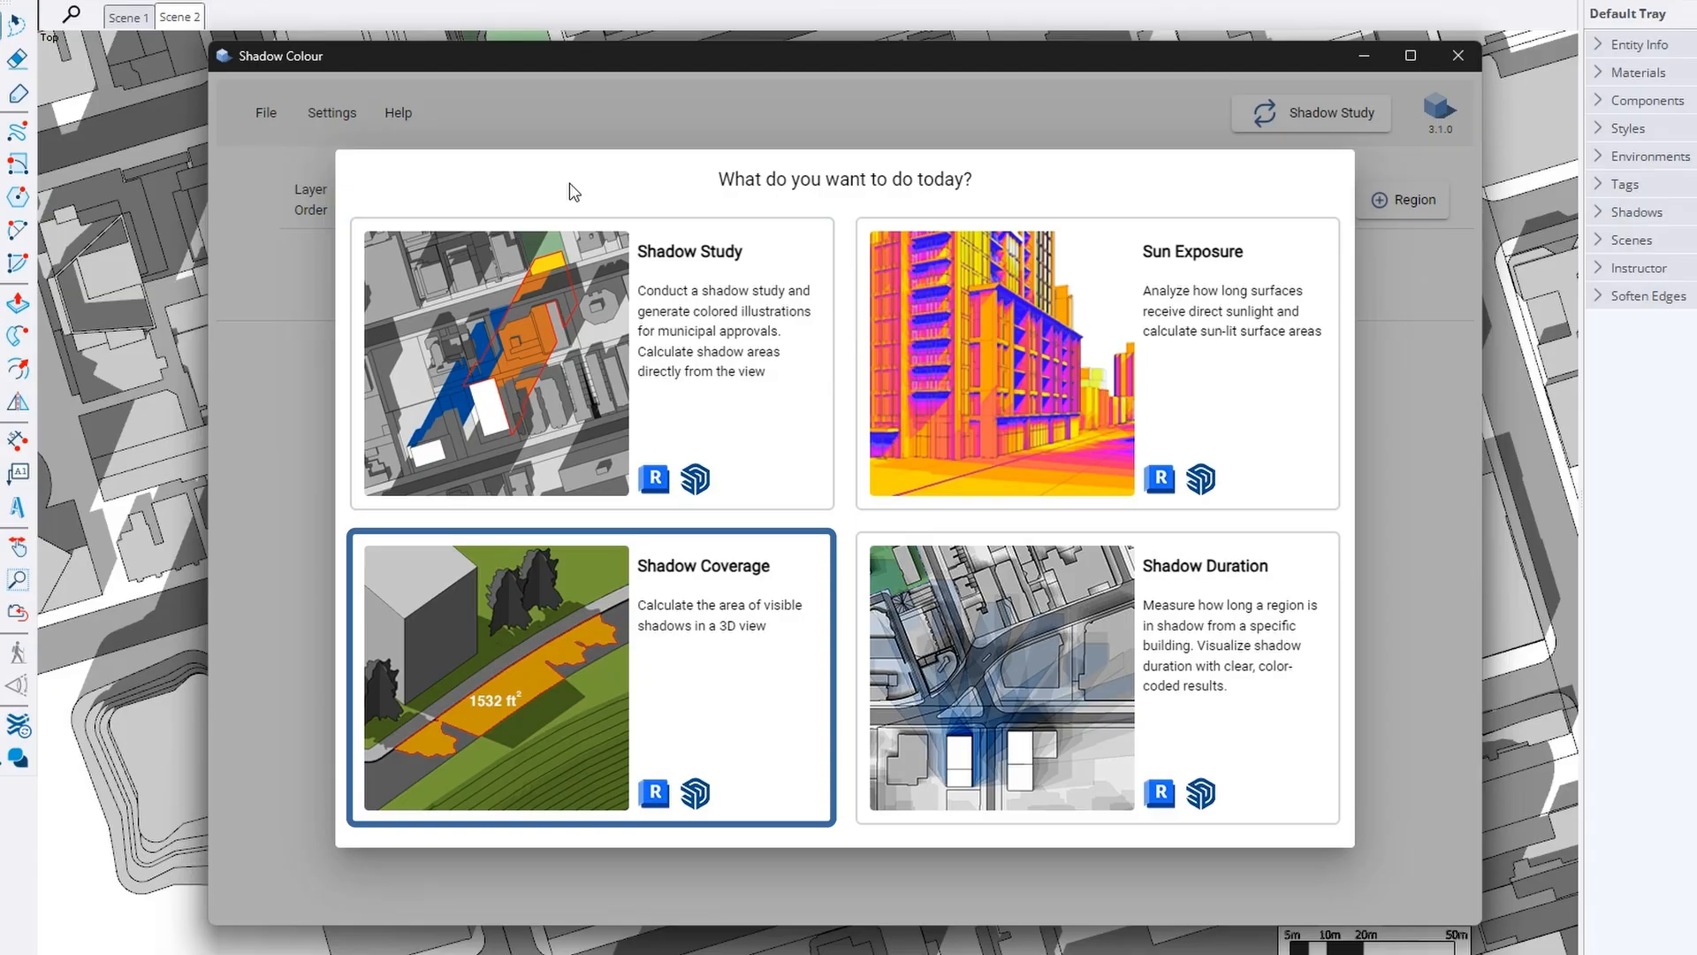
left_click(1037, 674)
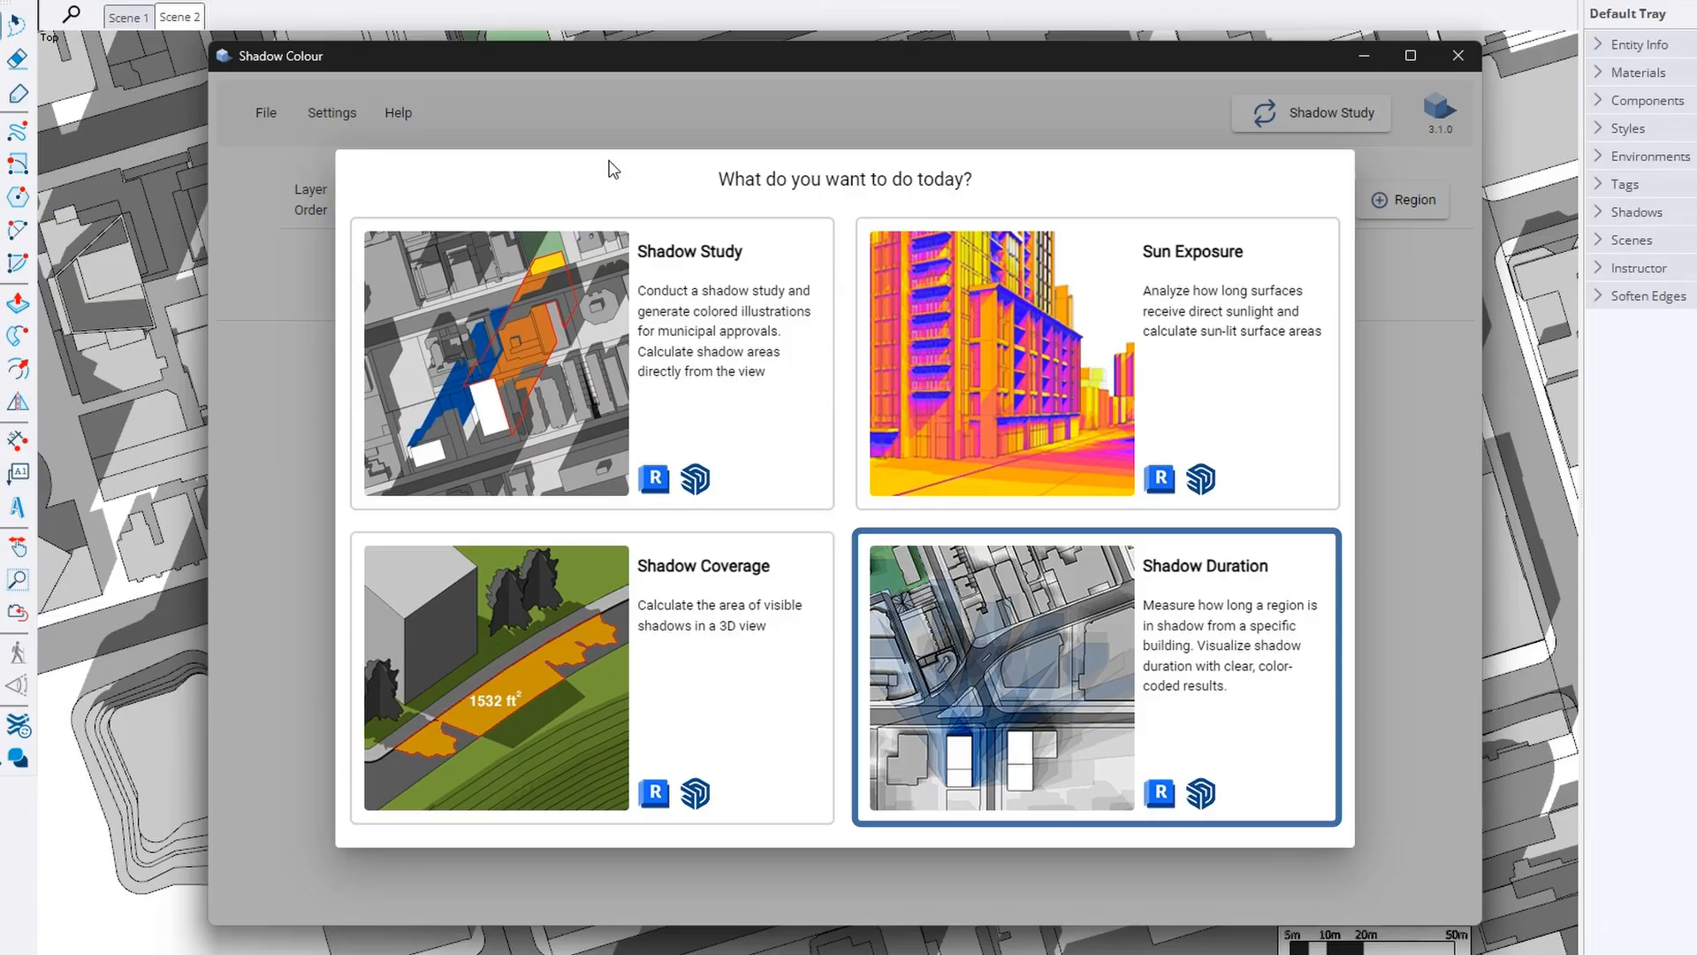
left_click(600, 336)
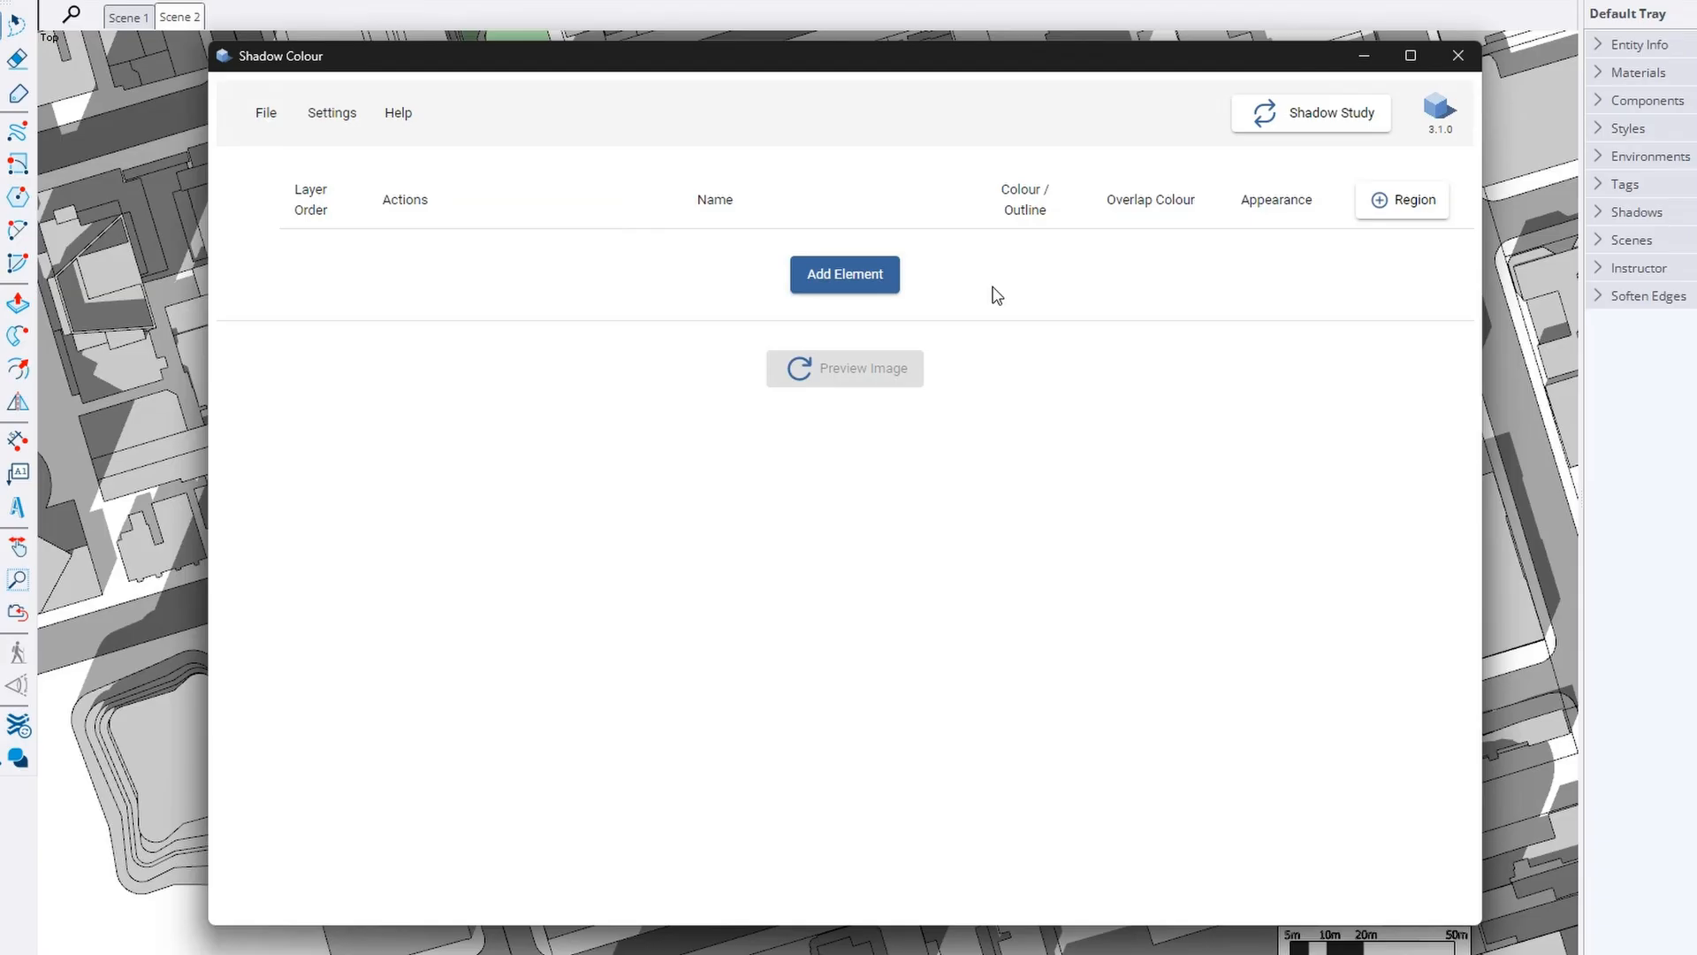
Add the surrounding city buildings as element City with grey shadow colour 91,90,90 at alpha 0.82
left_click(842, 282)
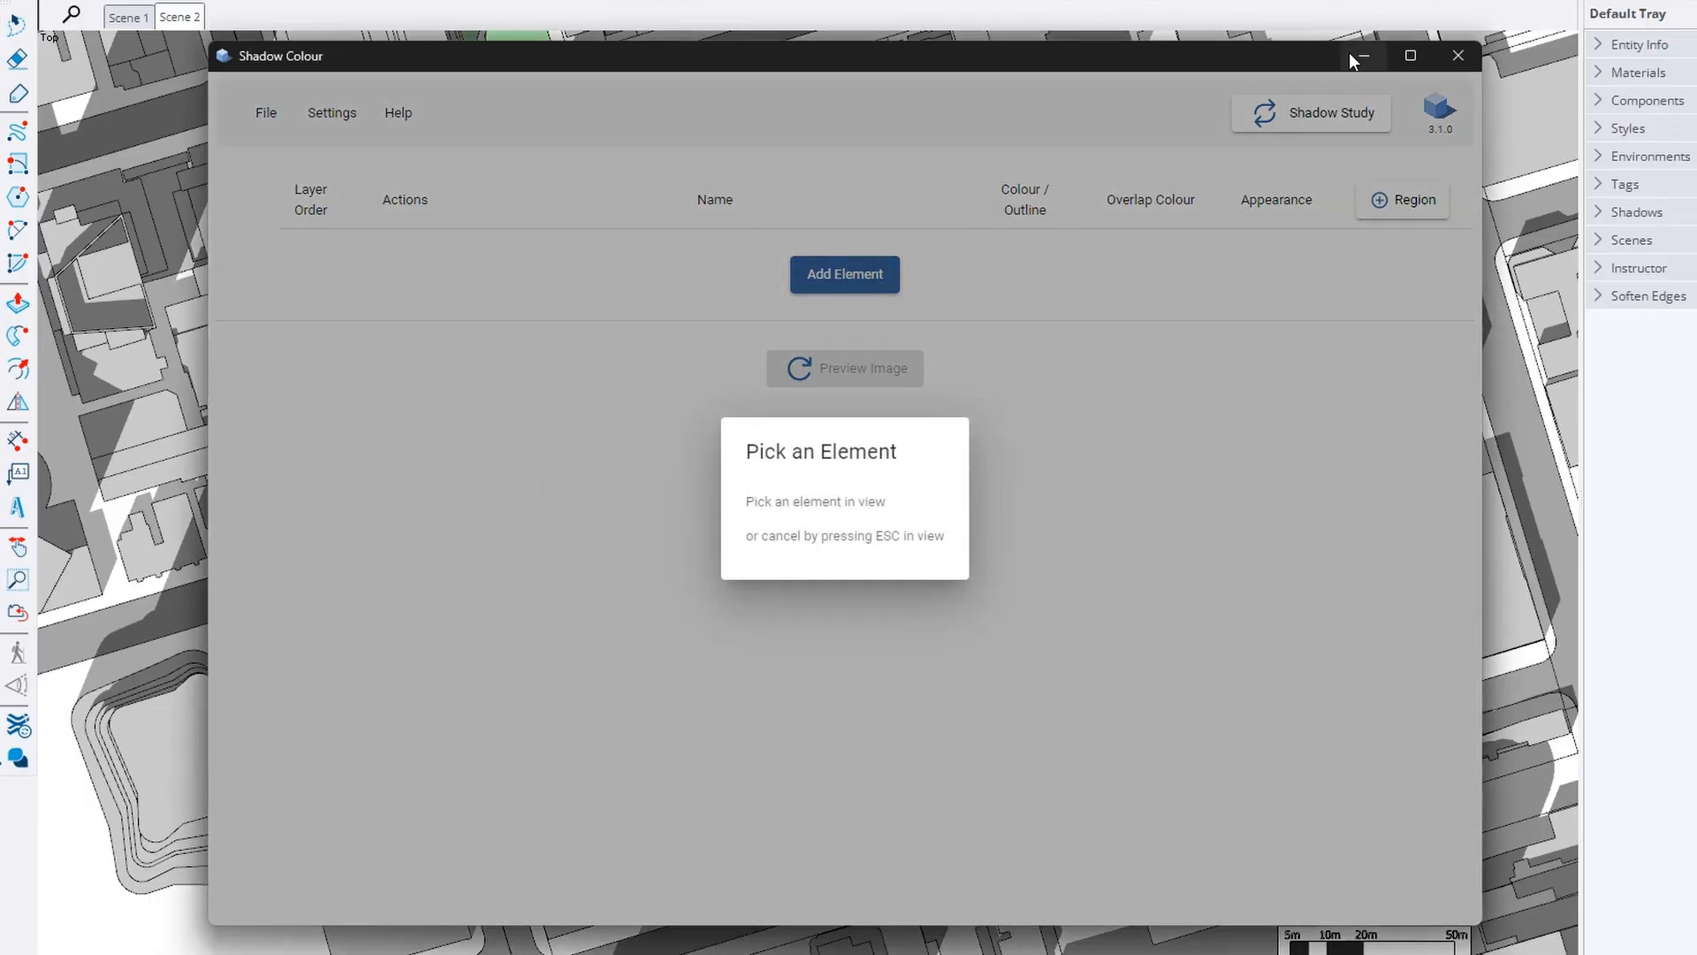
left_click(1355, 56)
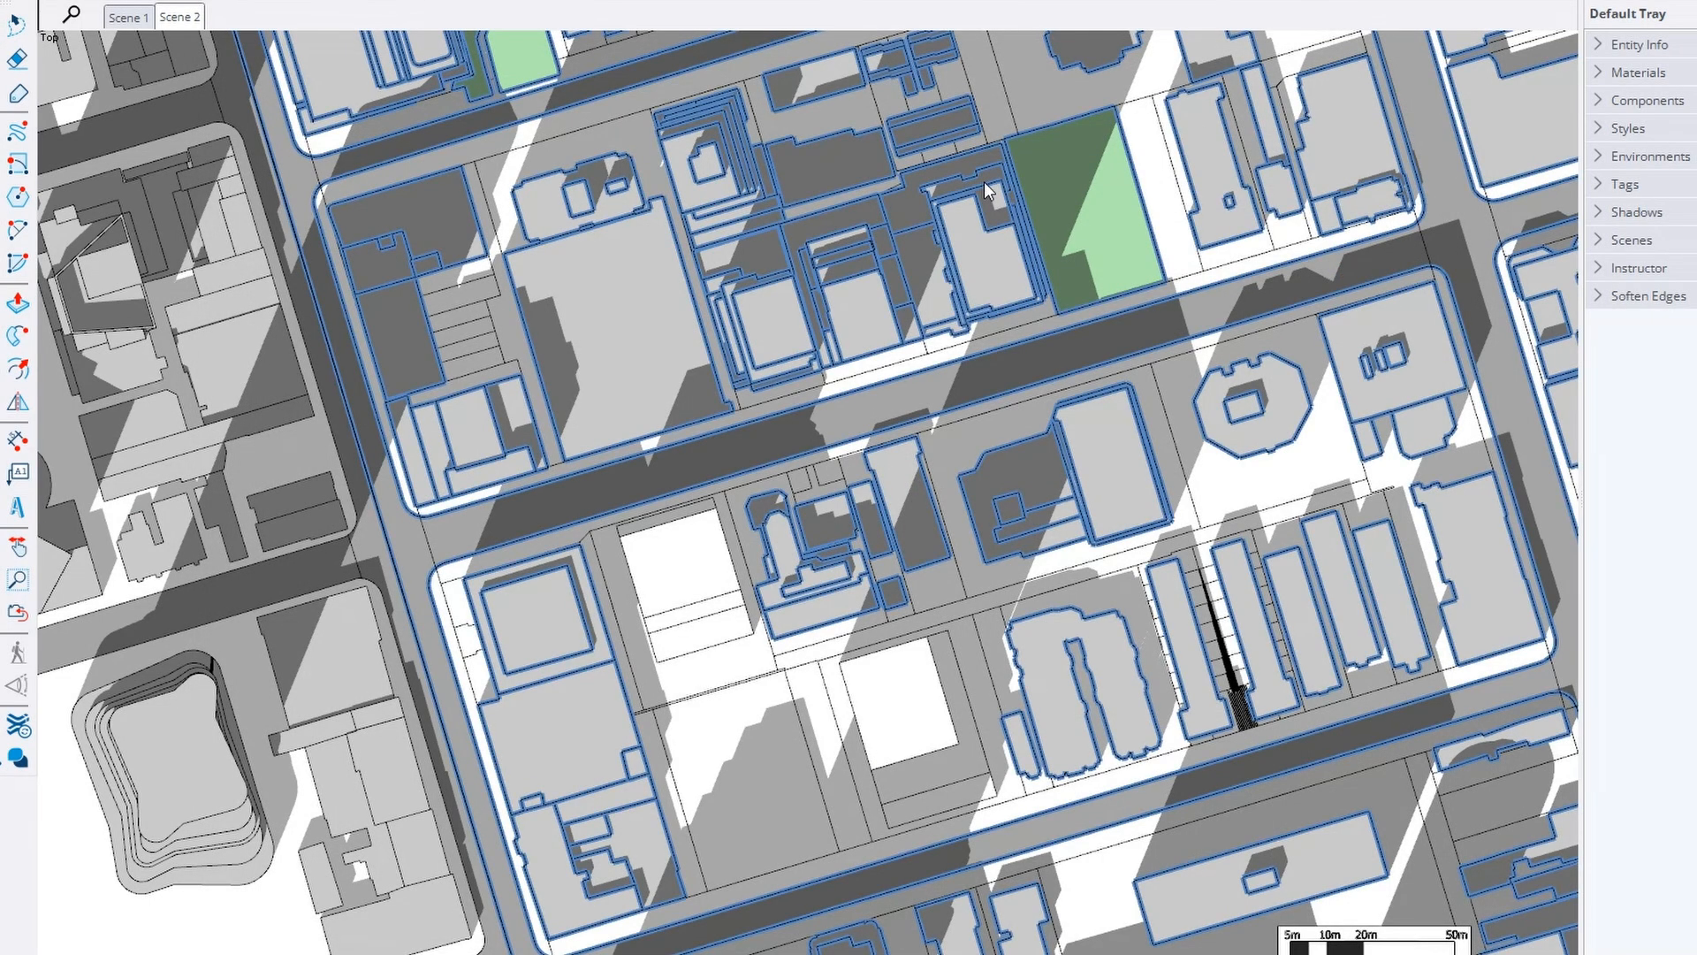
left_click(984, 182)
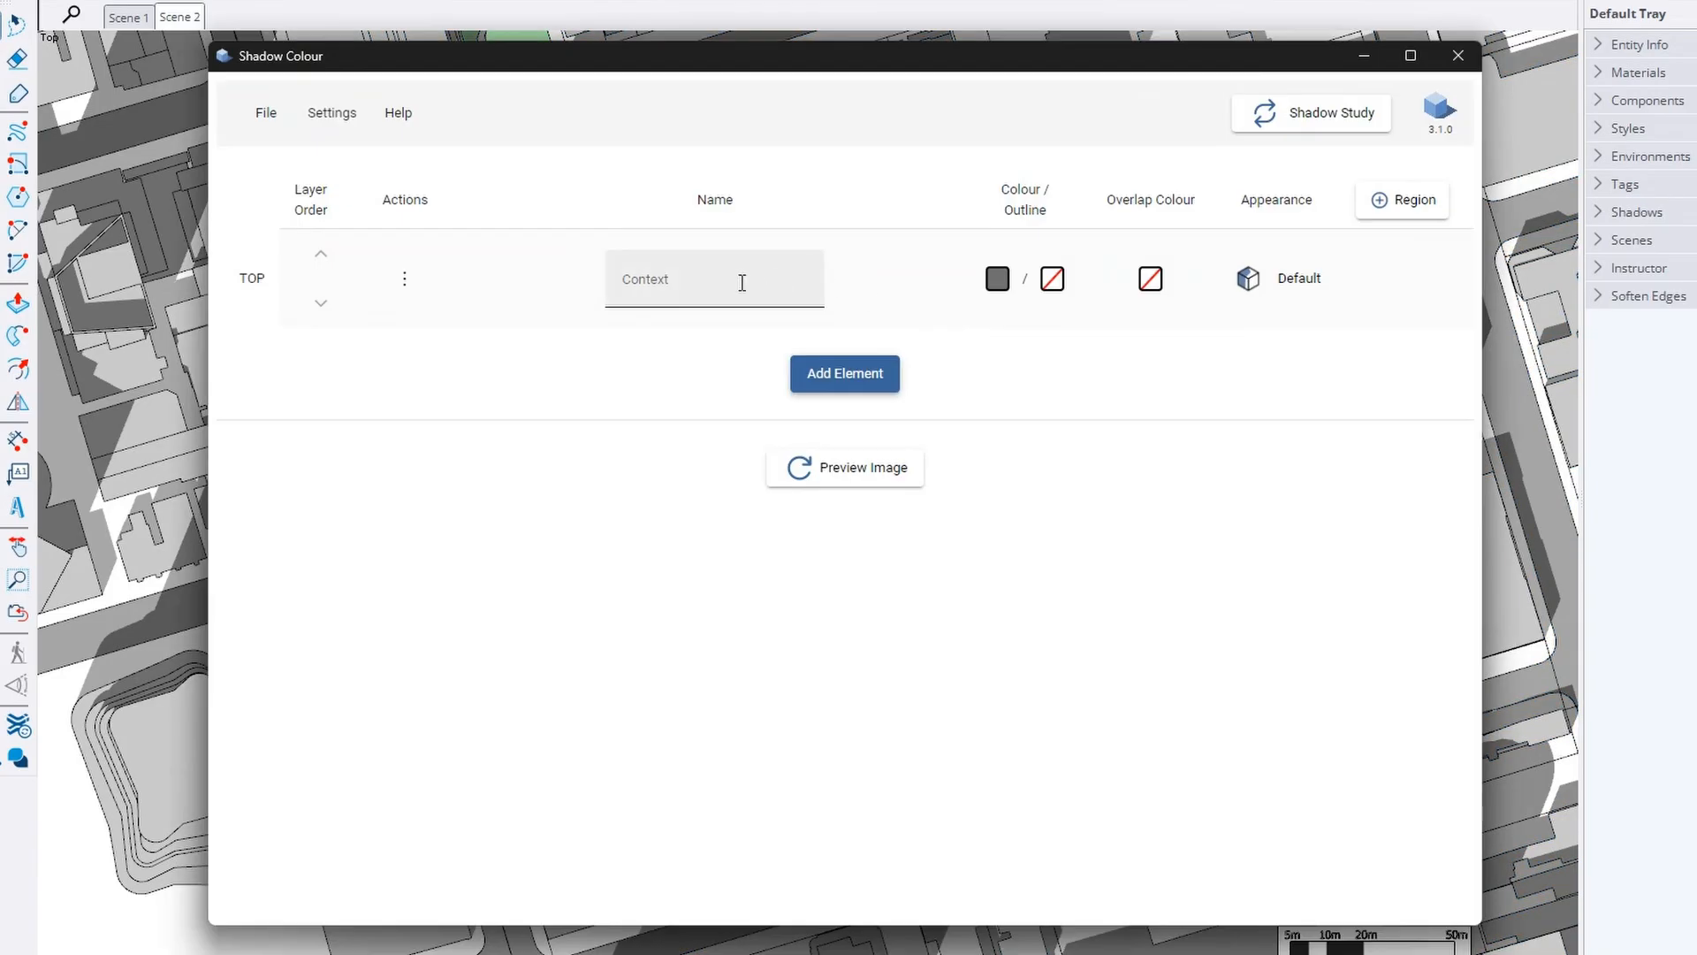
left_click(740, 283)
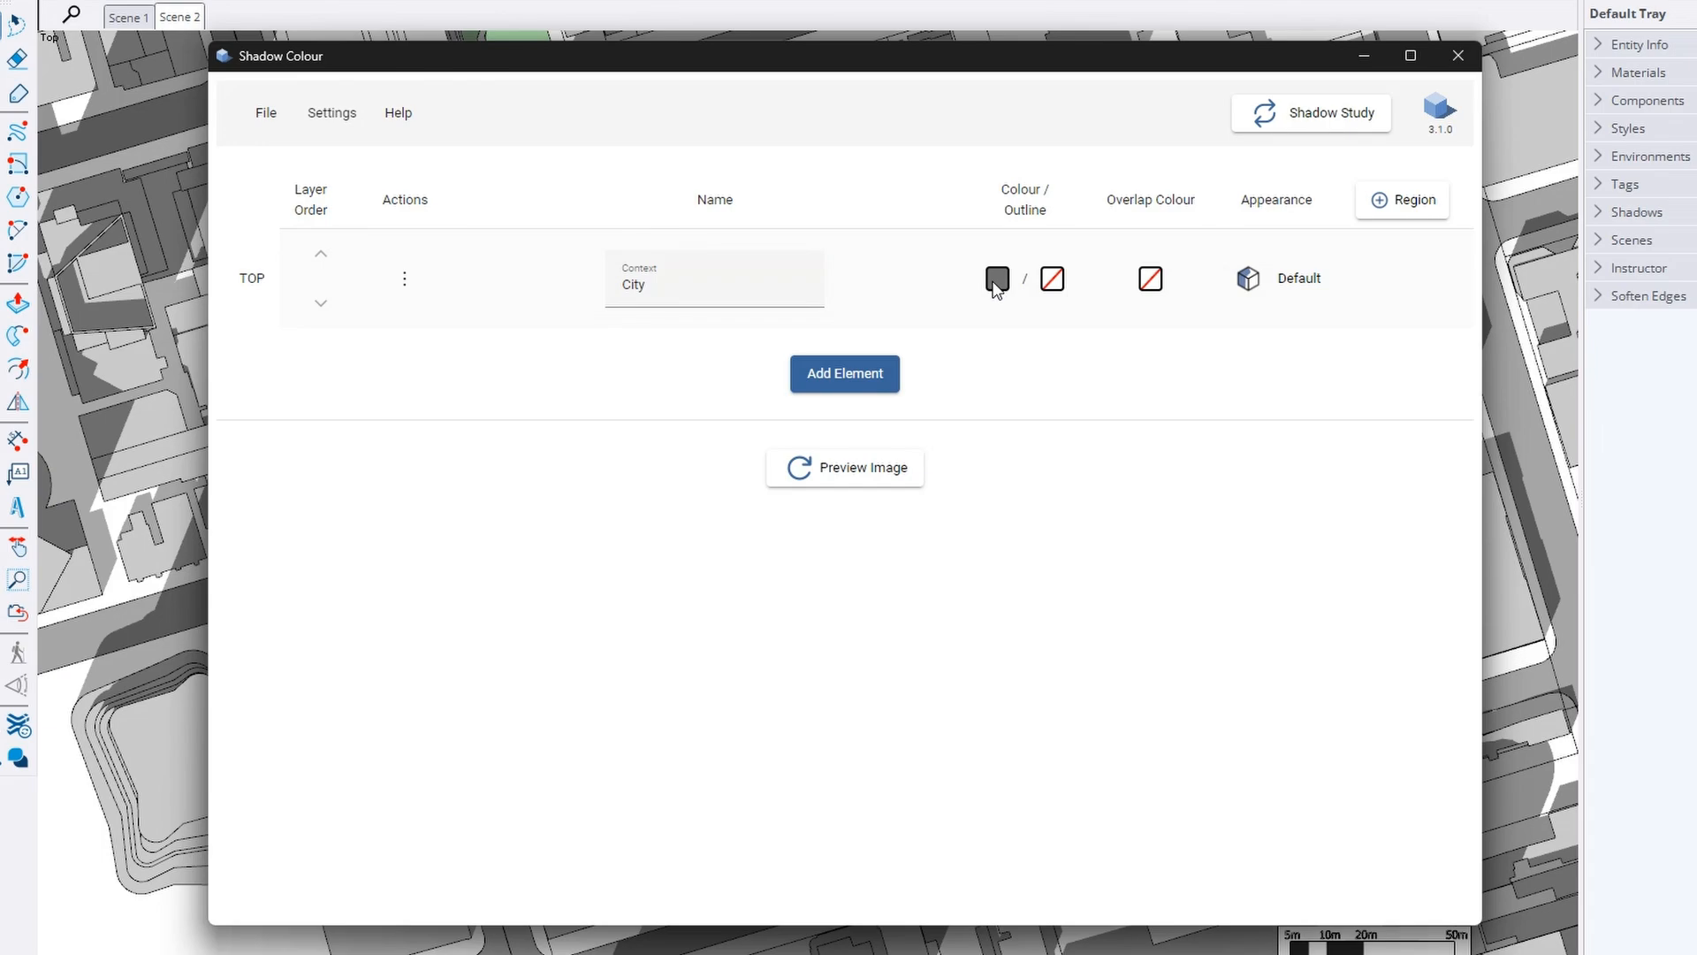
left_click(997, 280)
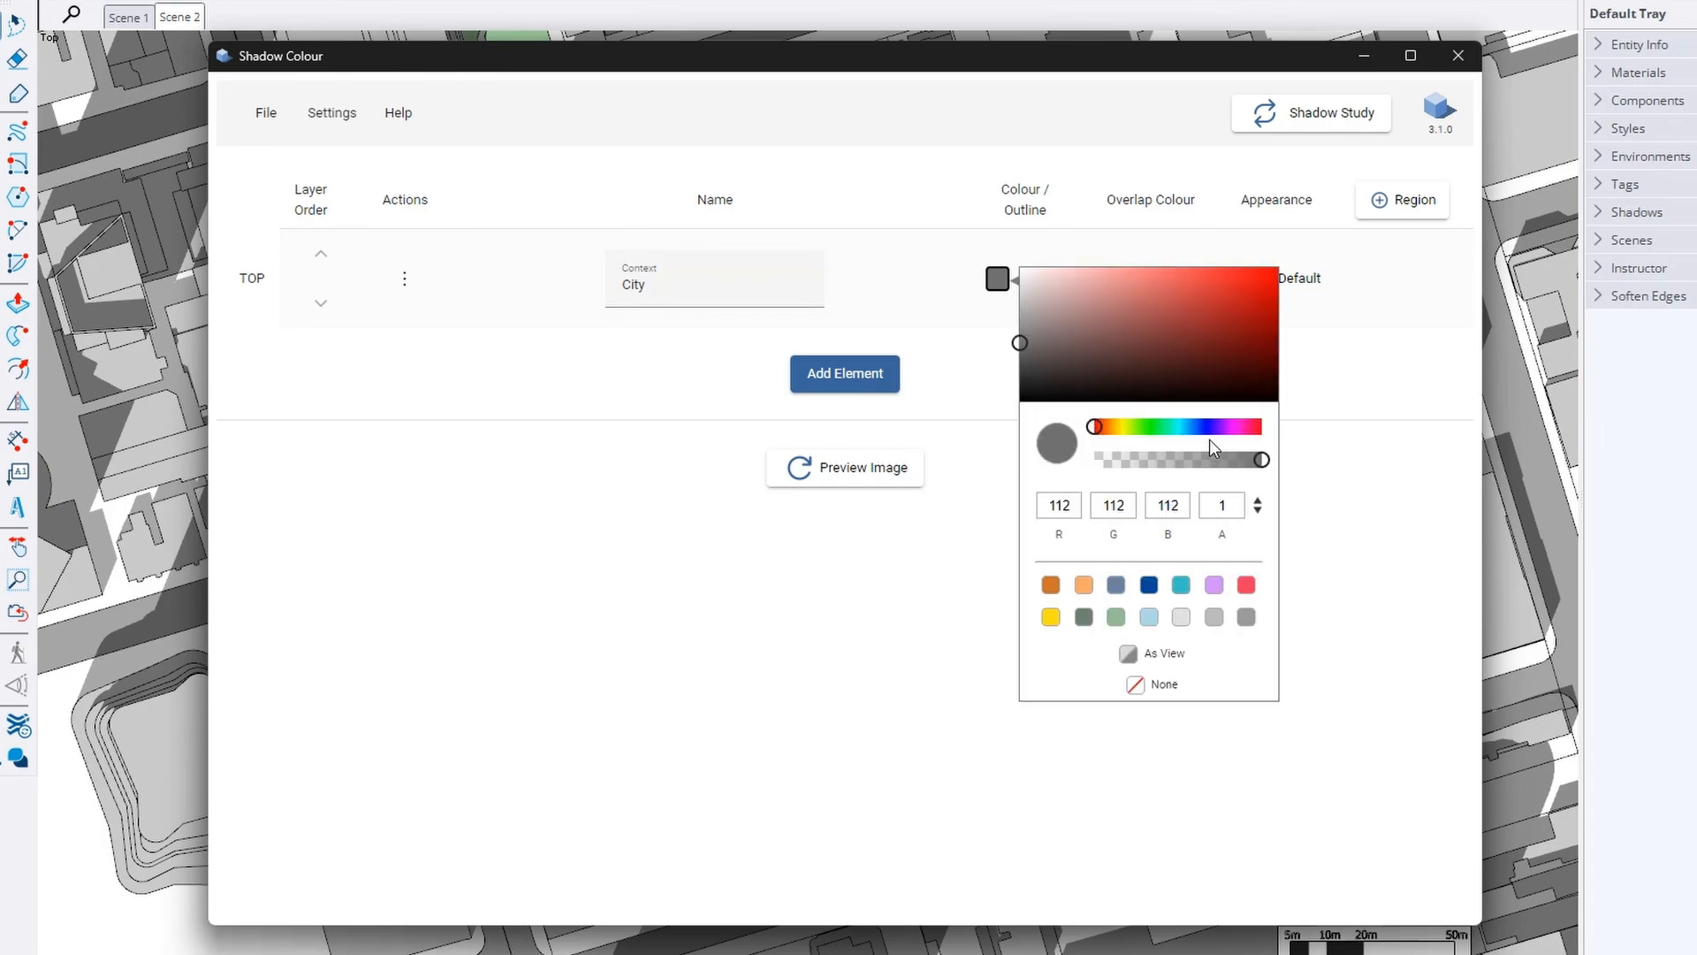
mouse_move(1263, 461)
left_mouse_down()
mouse_move(1221, 460)
mouse_move(1274, 463)
left_mouse_up()
left_click_drag(1020, 343, 1023, 358)
left_click(990, 376)
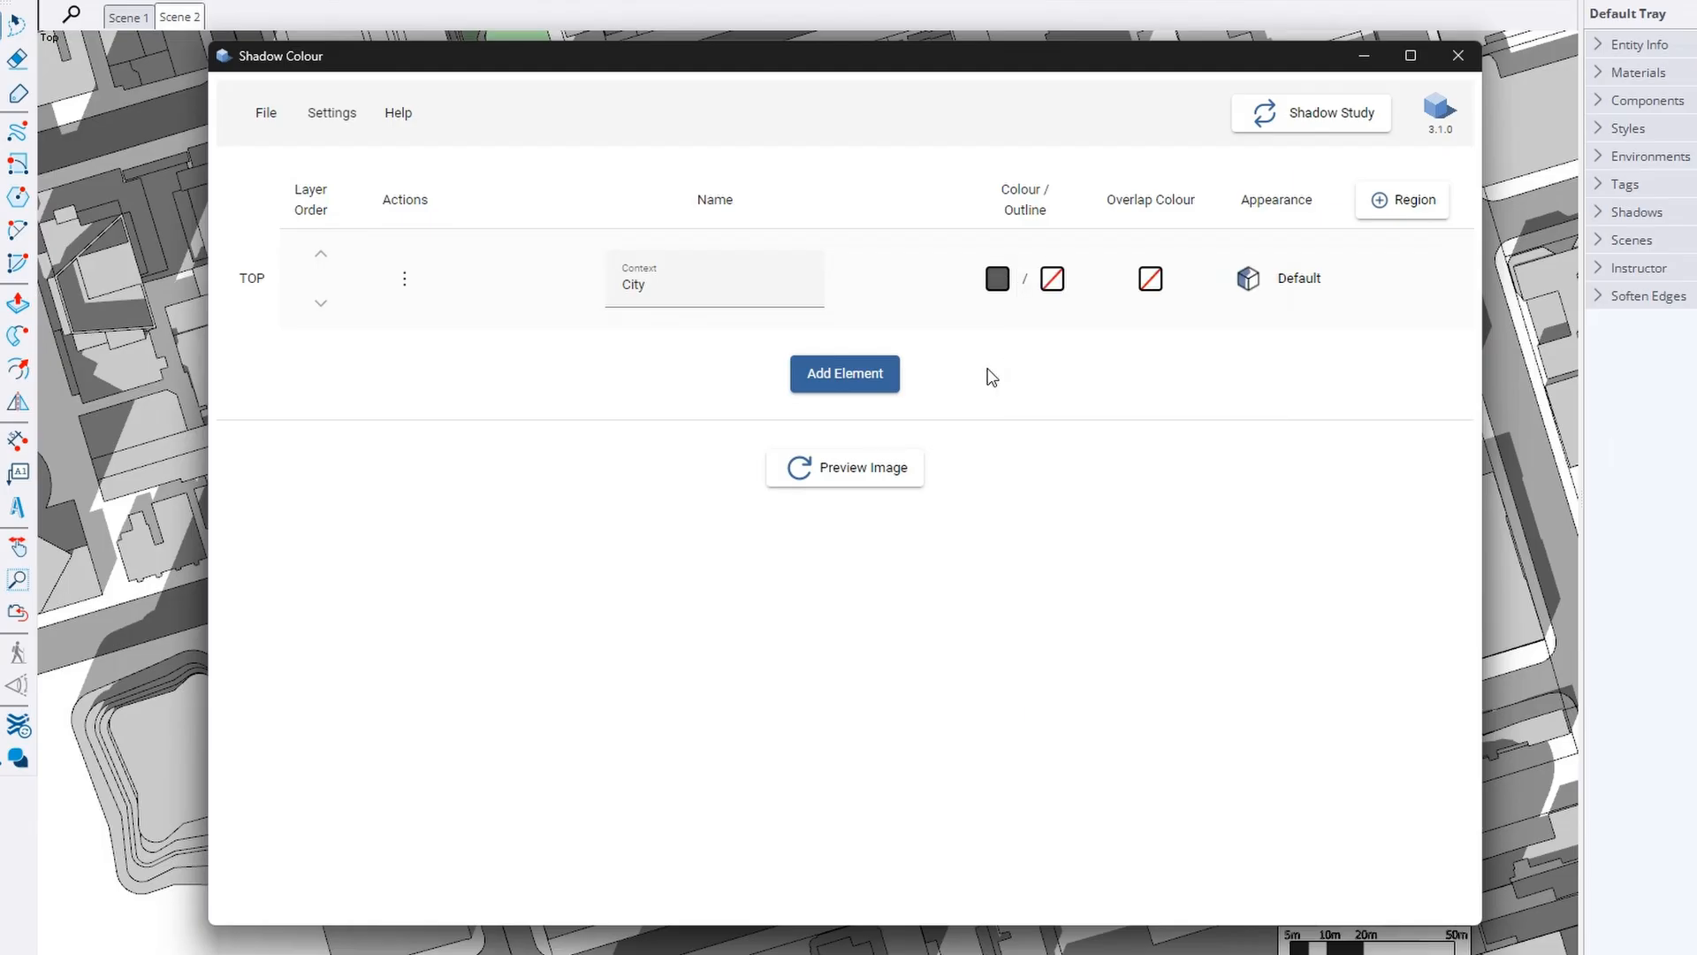
left_click(851, 380)
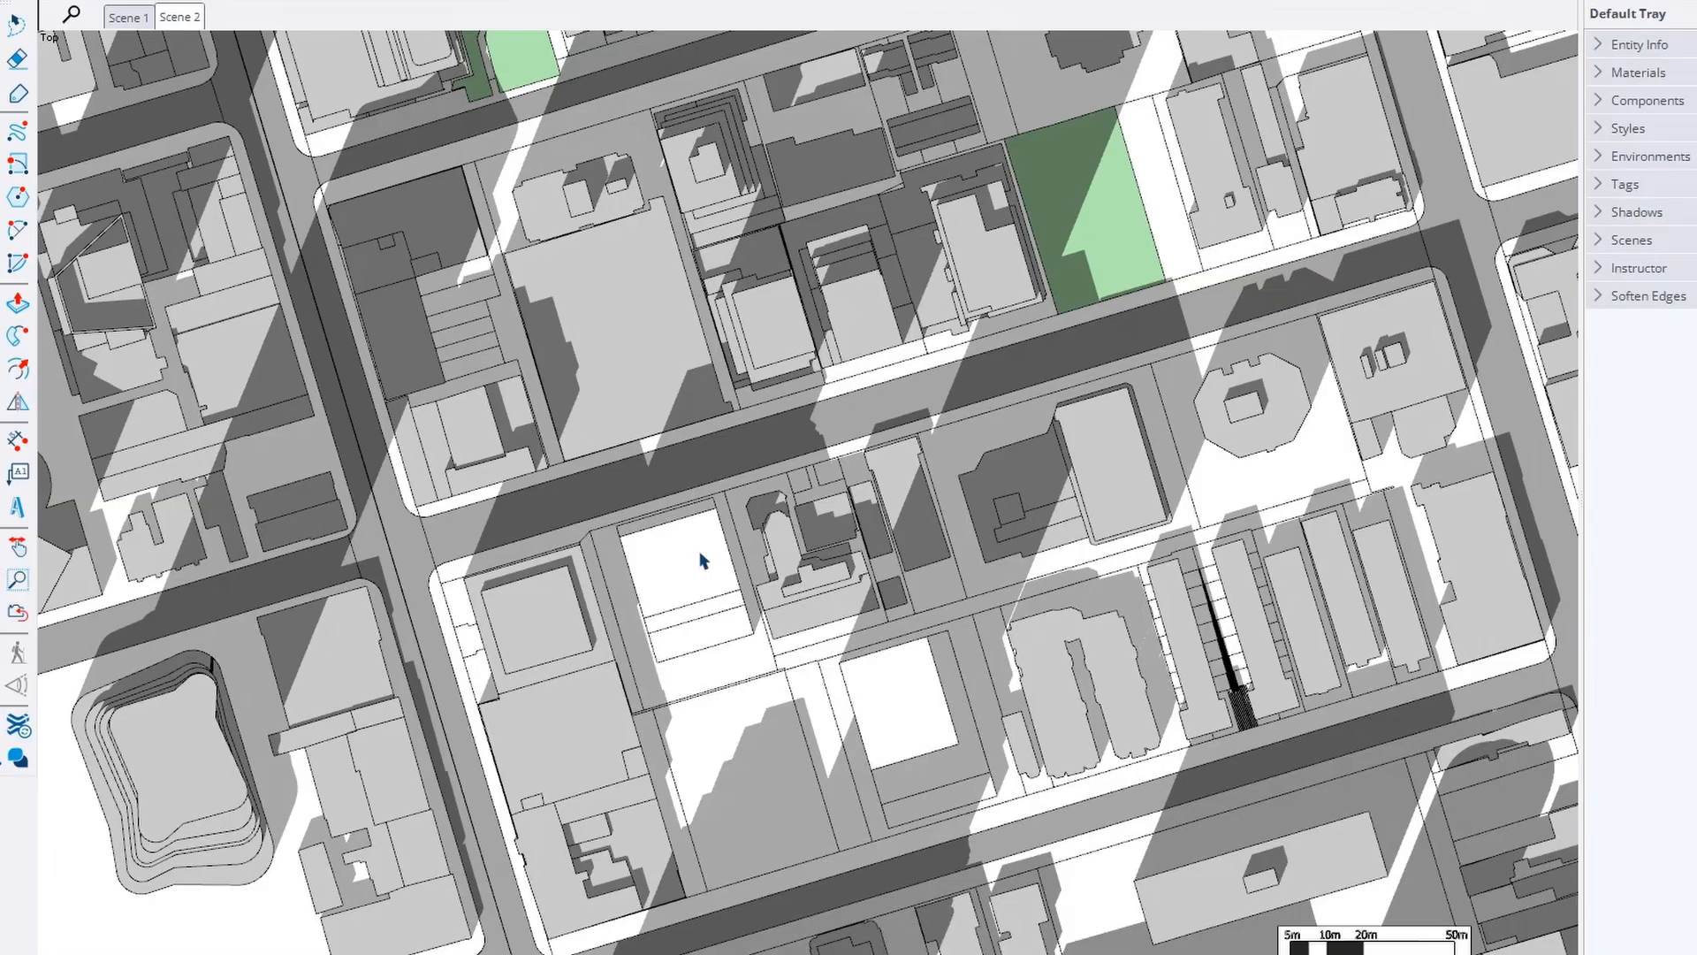
Pick both building masses and name the first Approved with a dark-blue shadow colour
left_click(703, 560)
left_click(814, 471)
left_click(904, 677)
left_click(706, 391)
type("Appro")
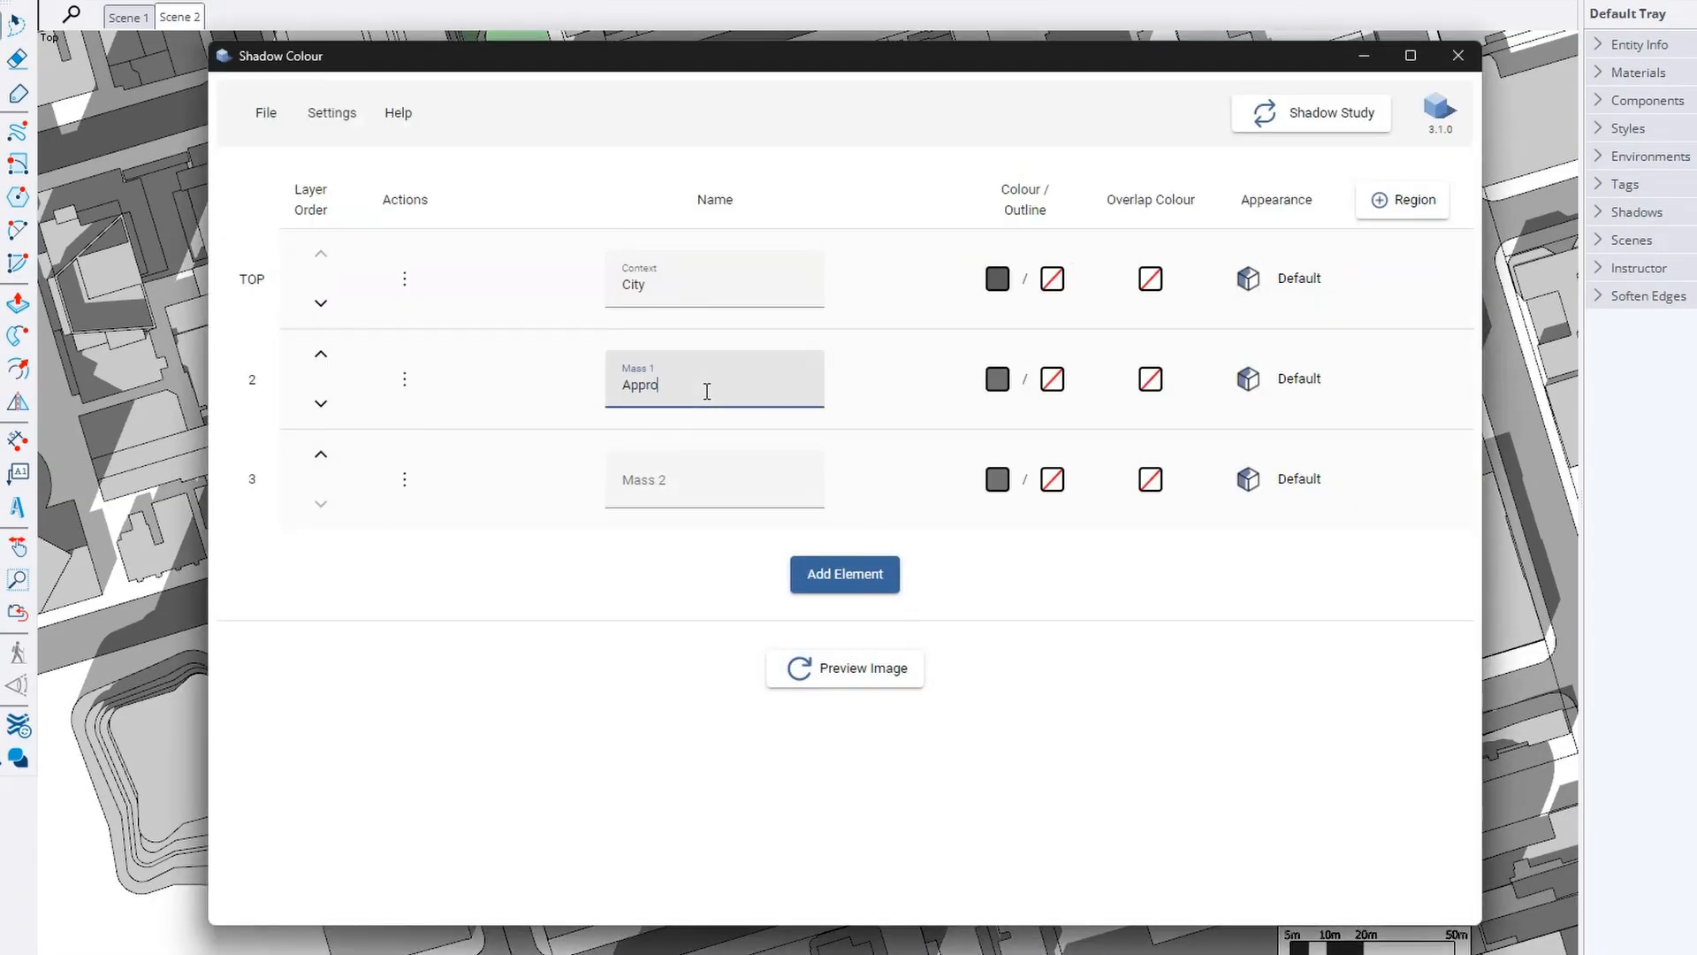
type("ved")
left_click(998, 378)
left_click(1148, 684)
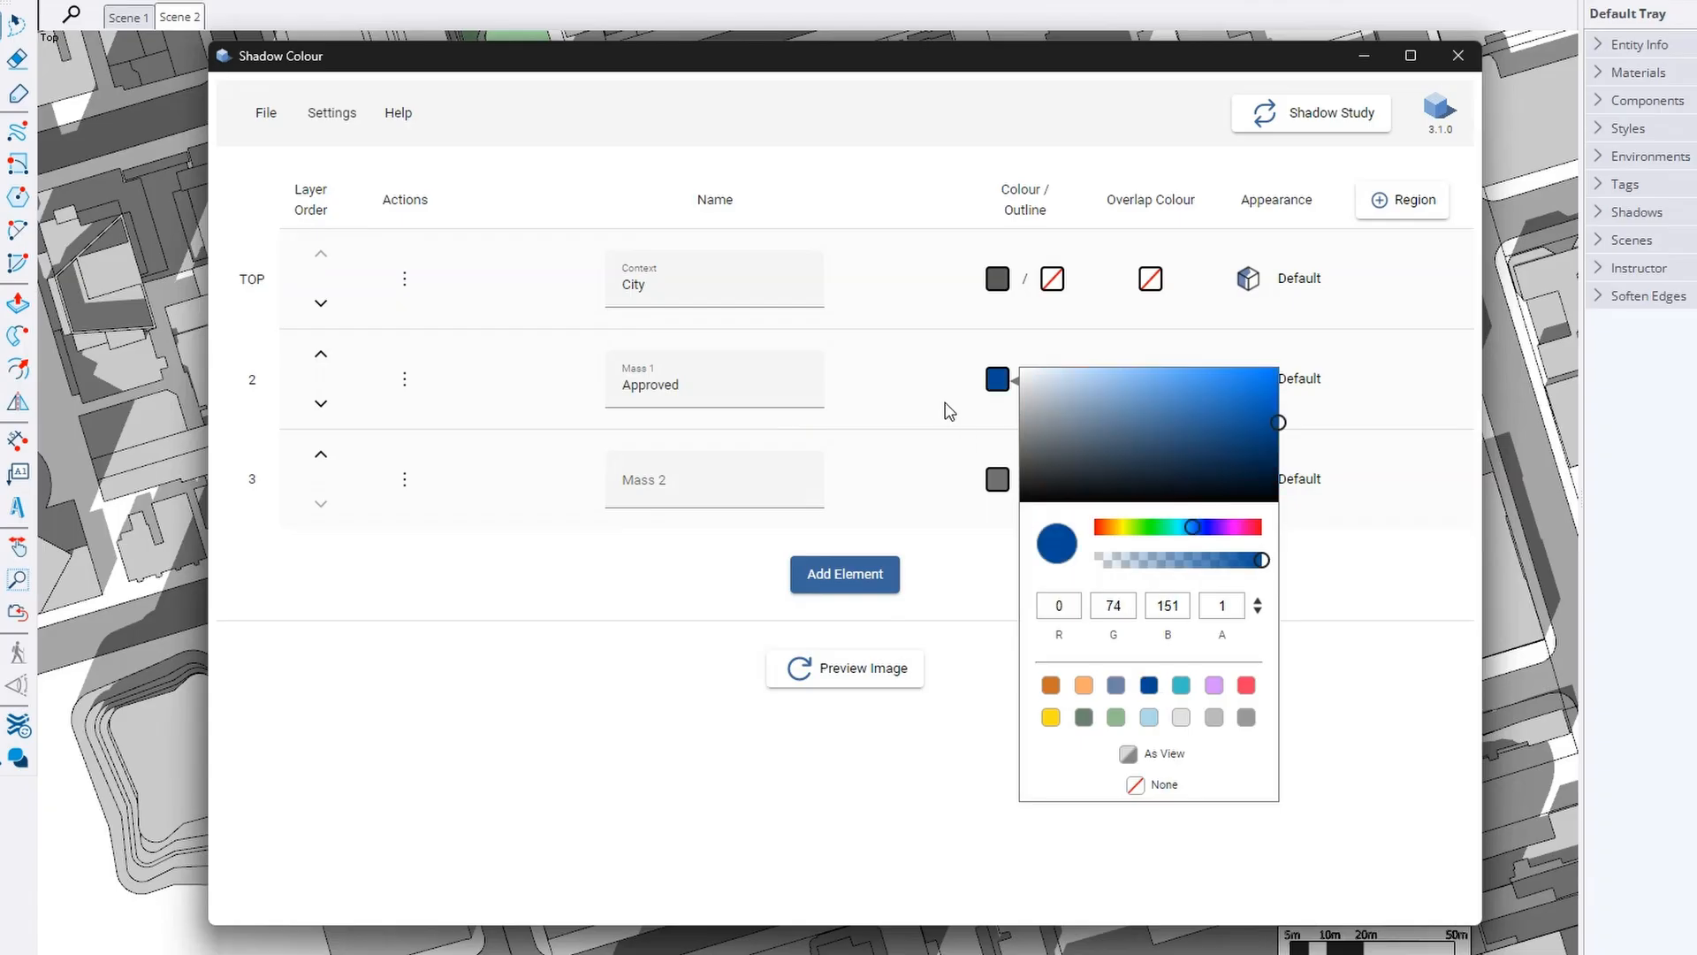
Name the second mass Proposed and give it an orange shadow colour
left_click(785, 480)
type("Proposed")
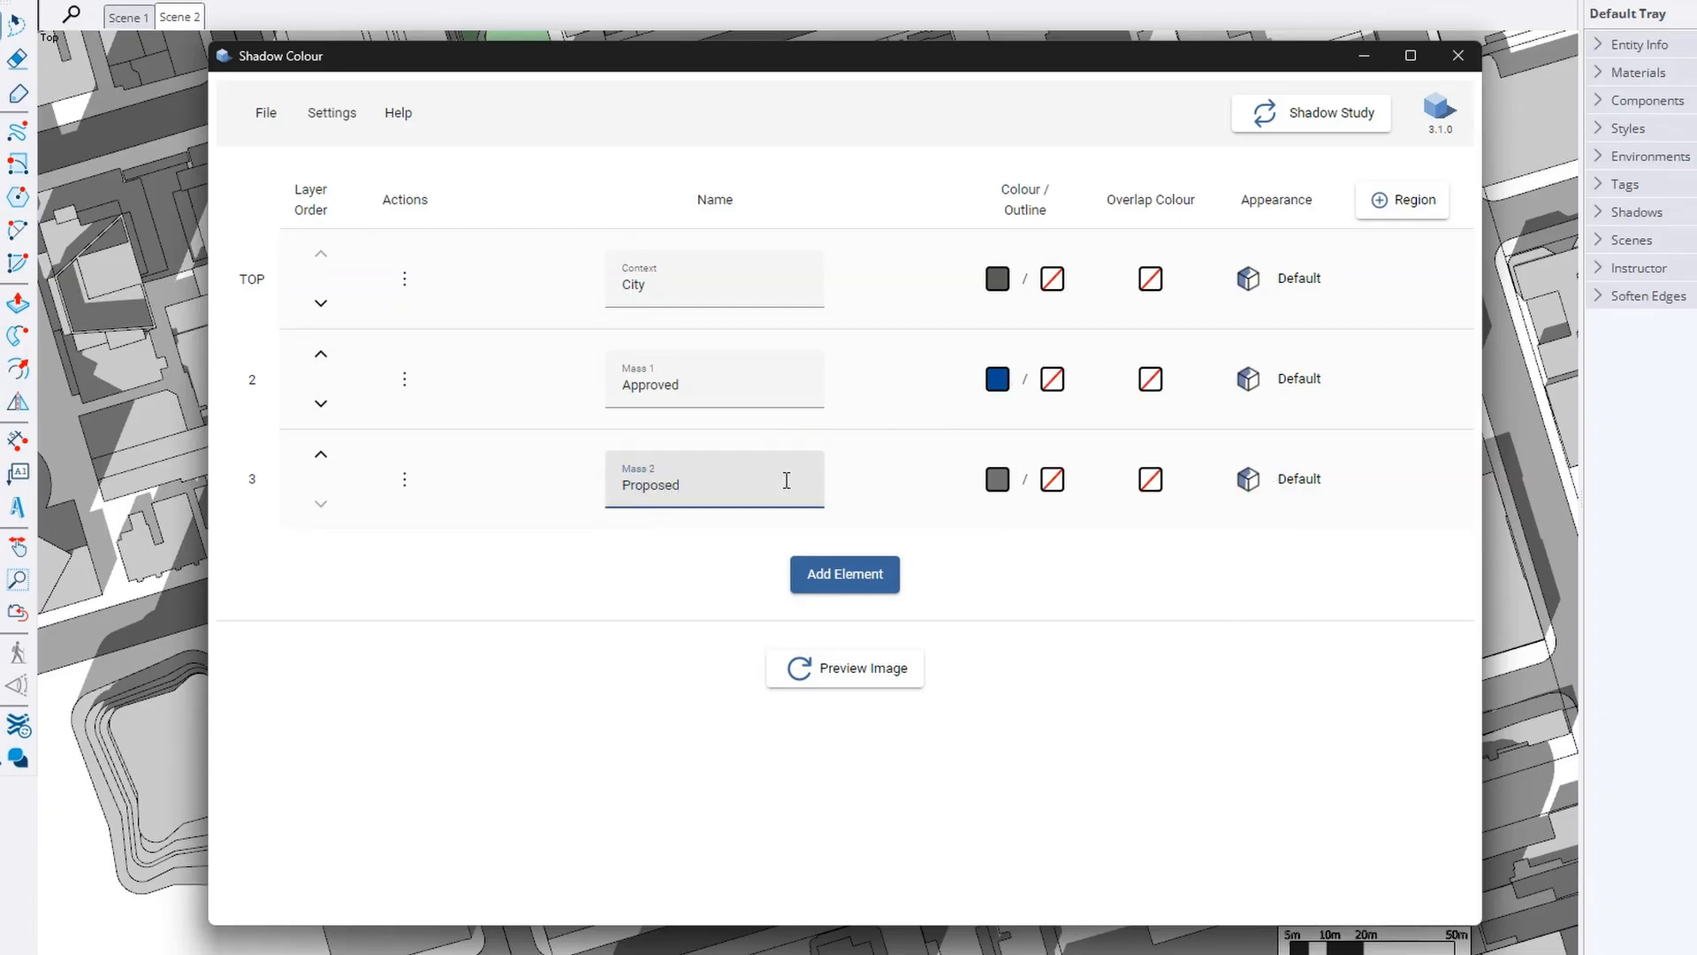
left_click(997, 480)
left_click(1060, 790)
left_click(963, 577)
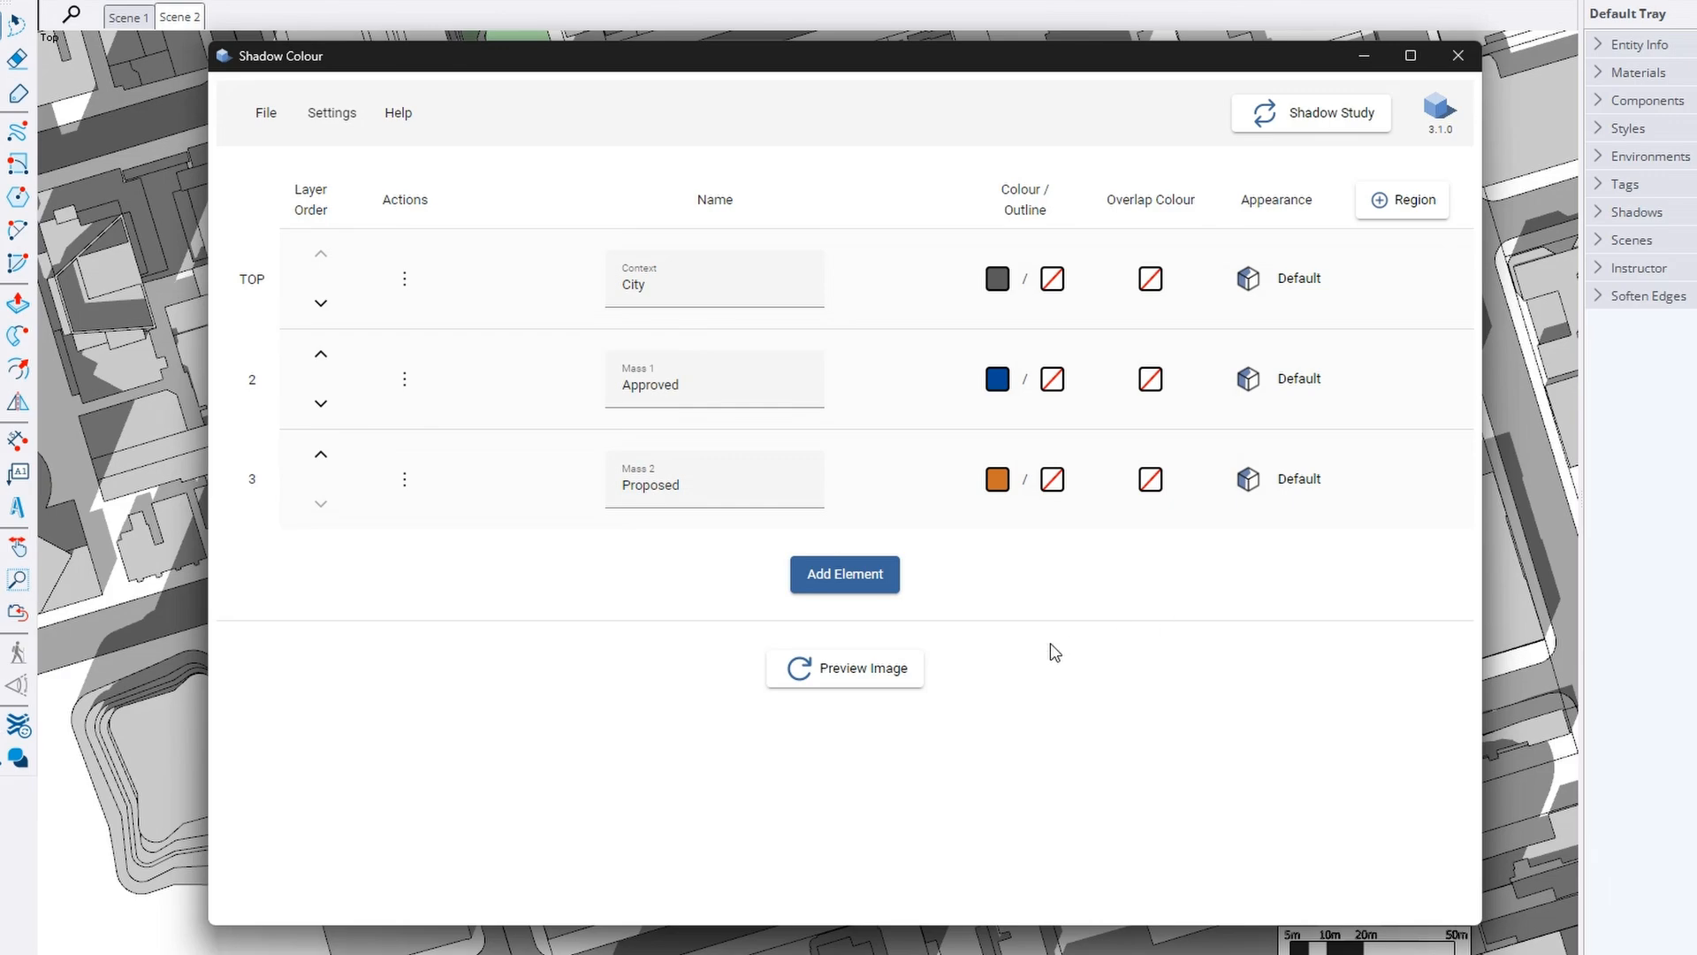
Generate the shadow study preview and scroll through its image and legend
left_click(851, 672)
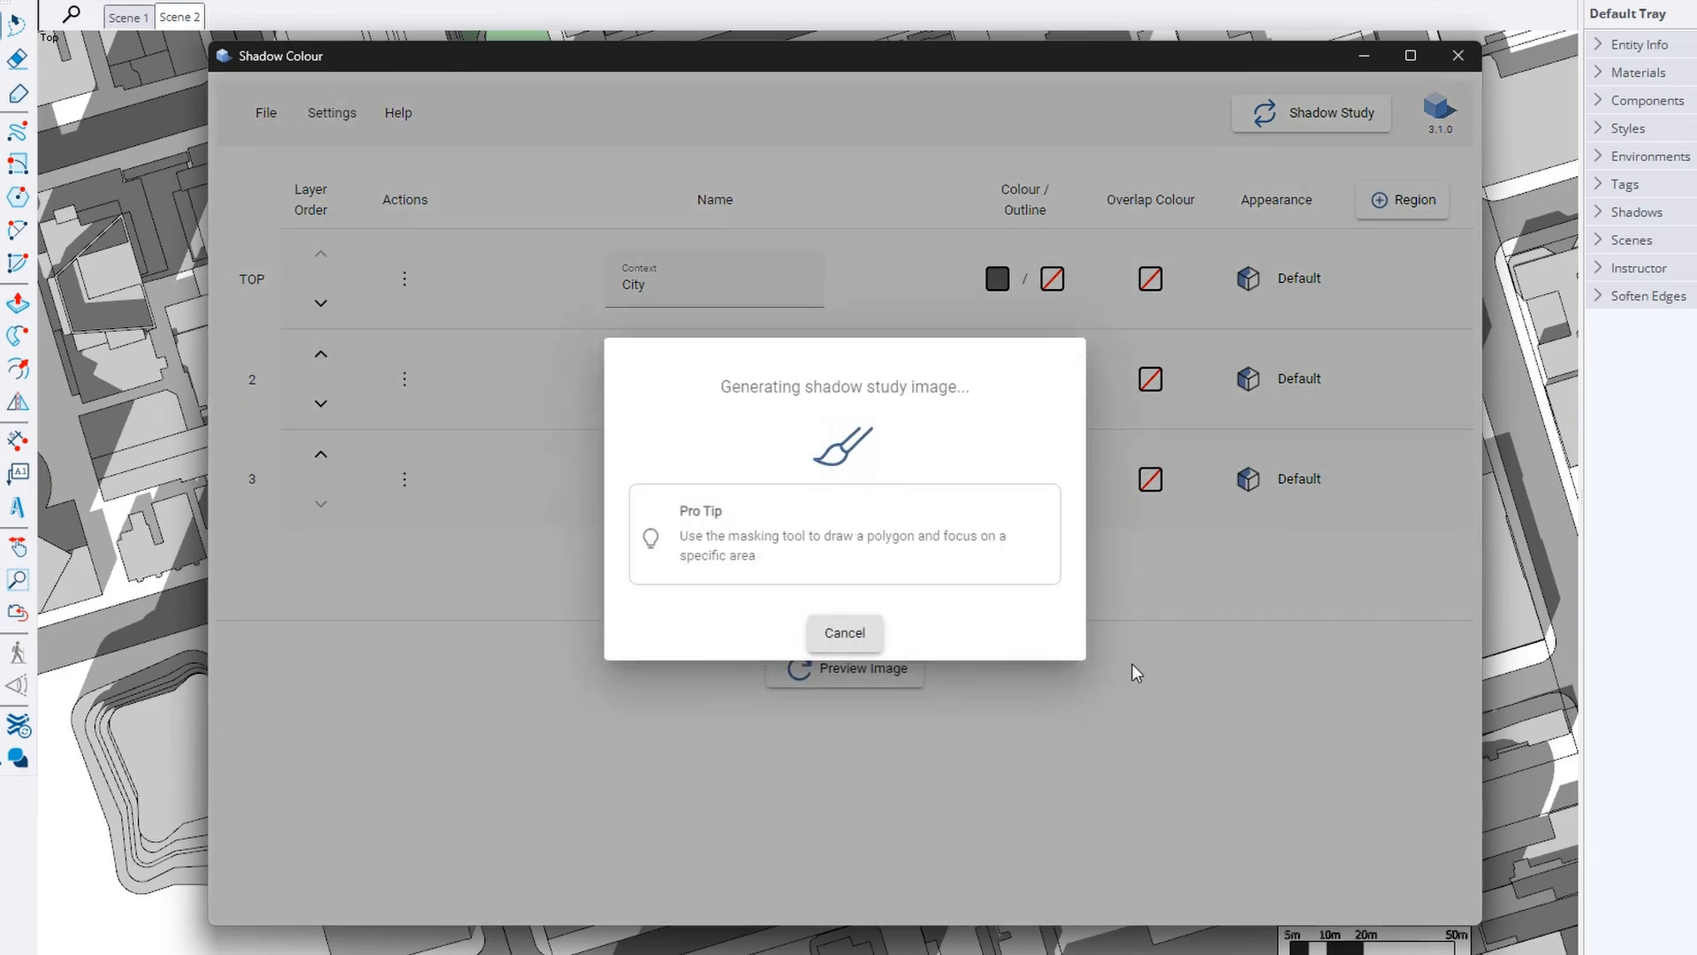
scroll(1232, 720, "down", 3)
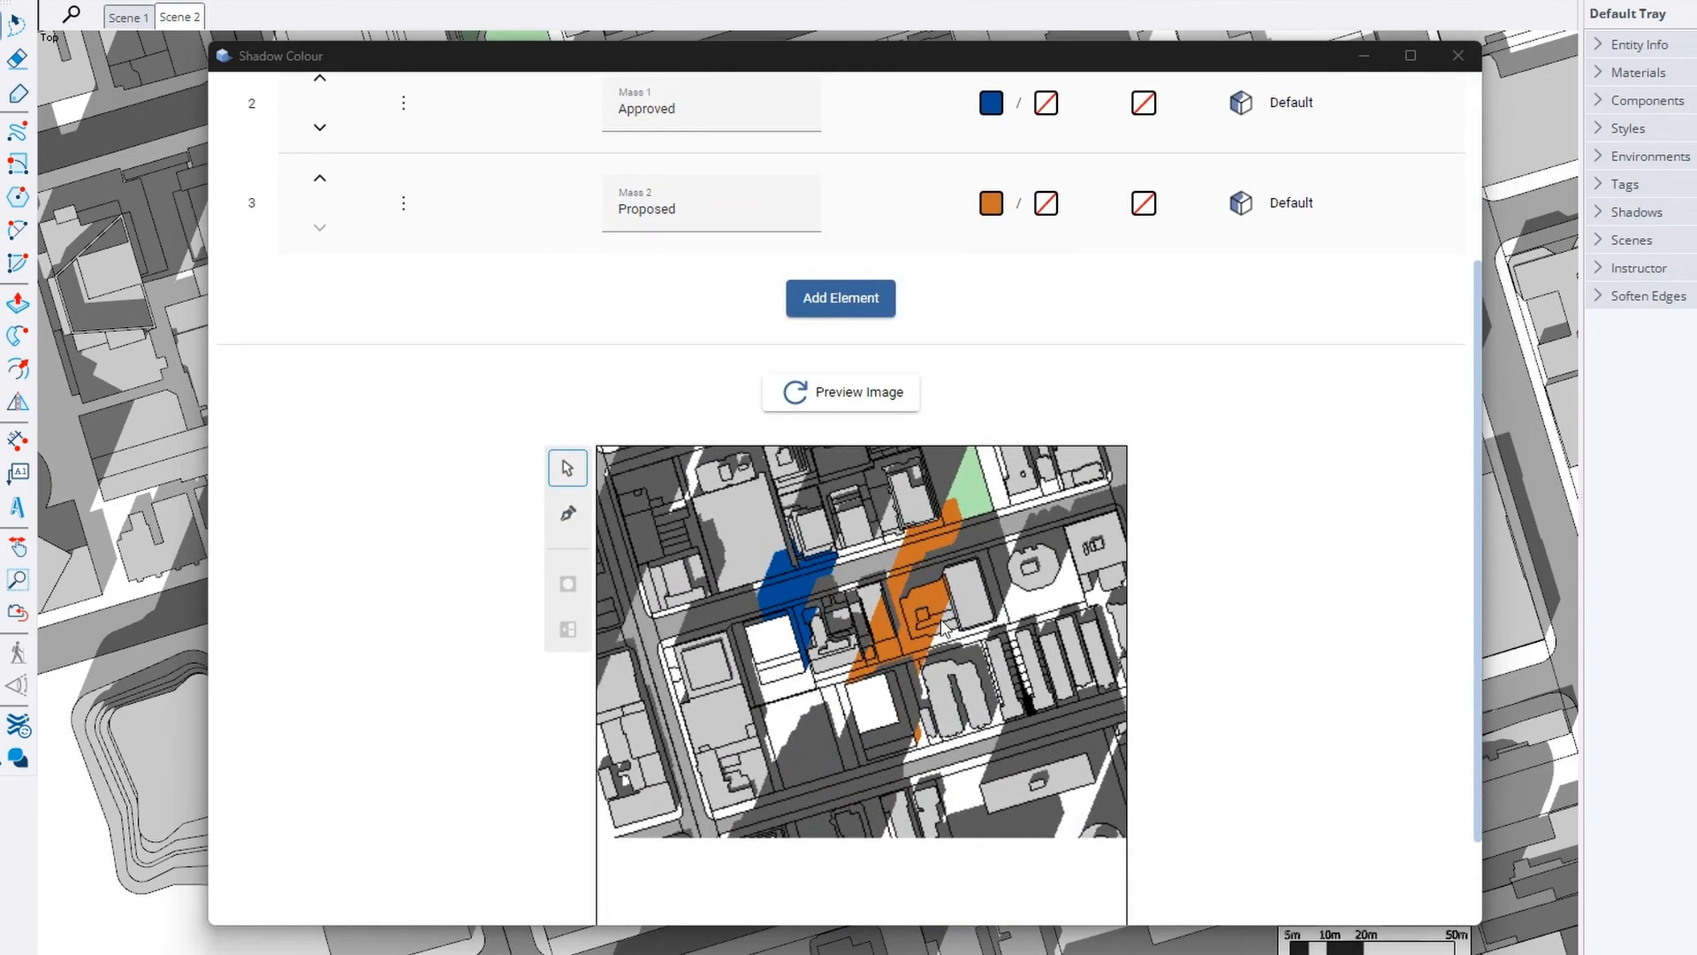
scroll(1197, 652, "down", 2)
scroll(953, 528, "up", 3)
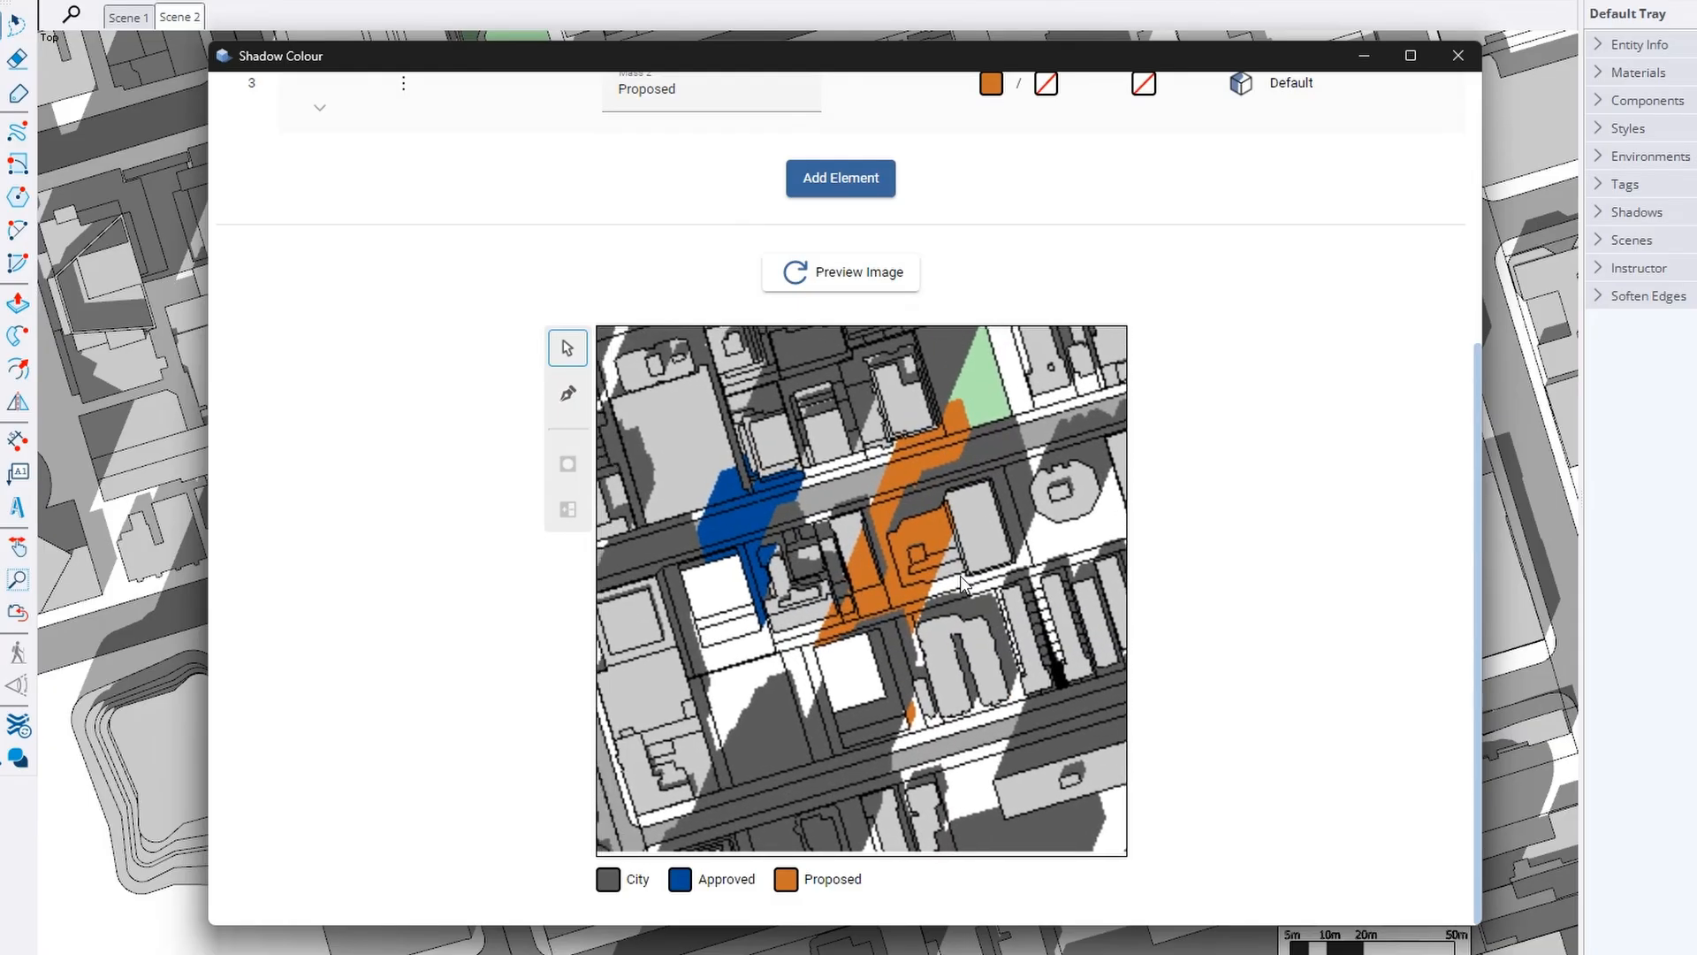
scroll(1186, 544, "up", 5)
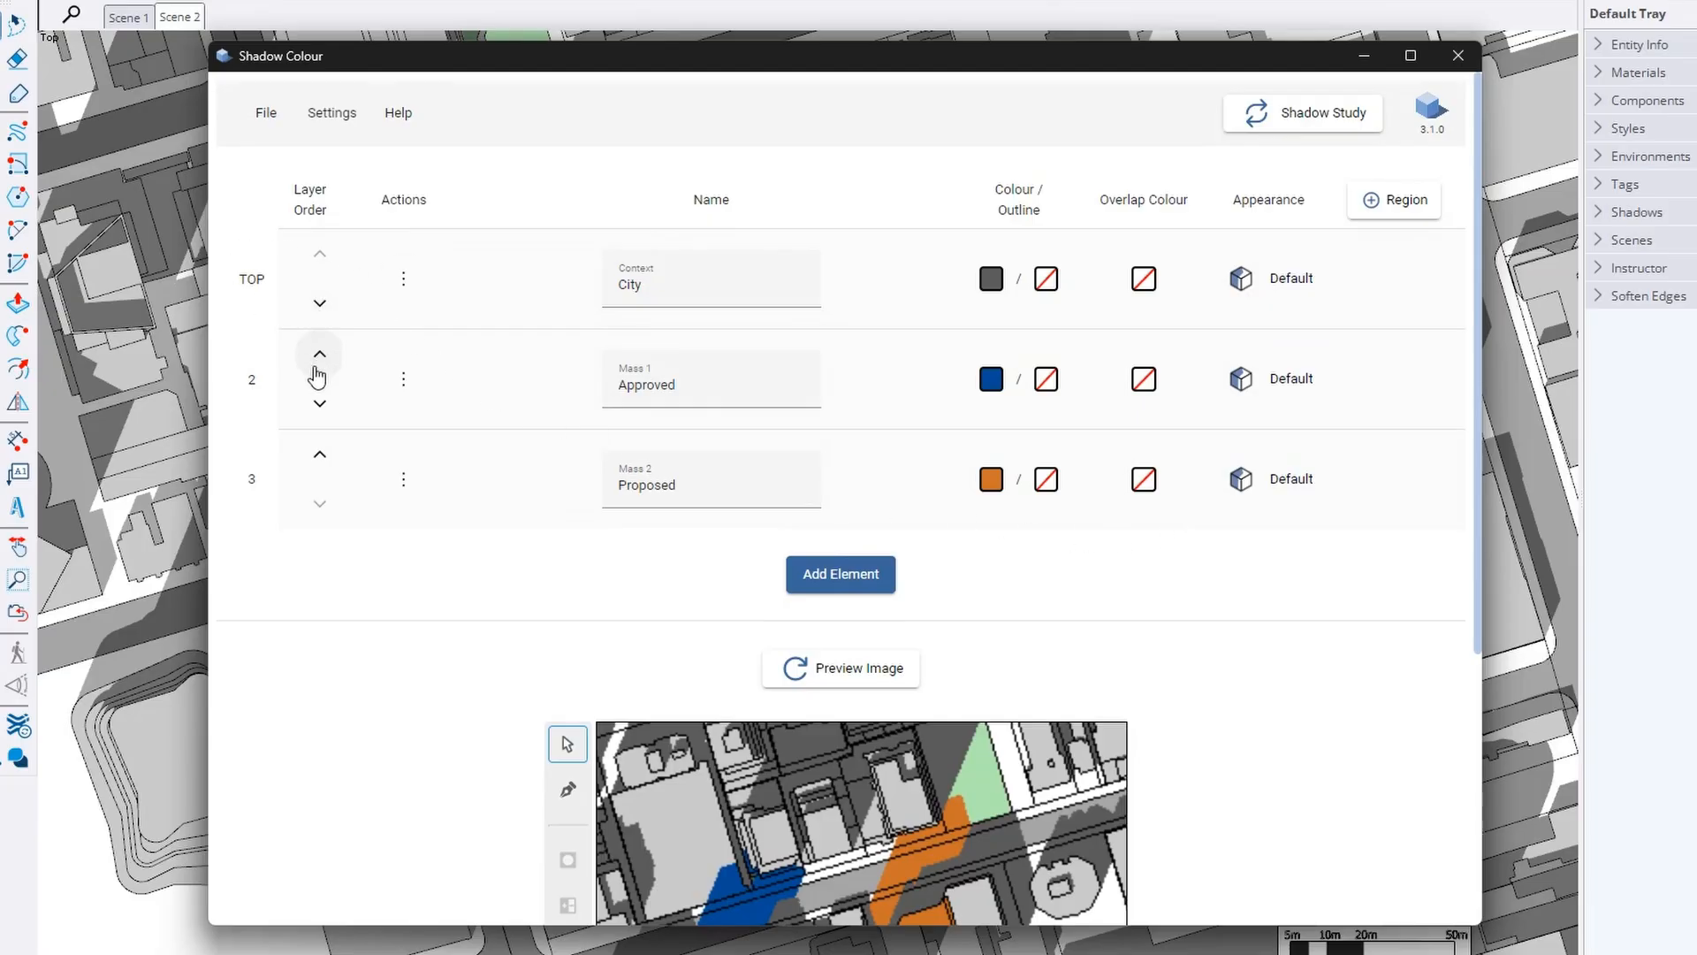
left_click(320, 453)
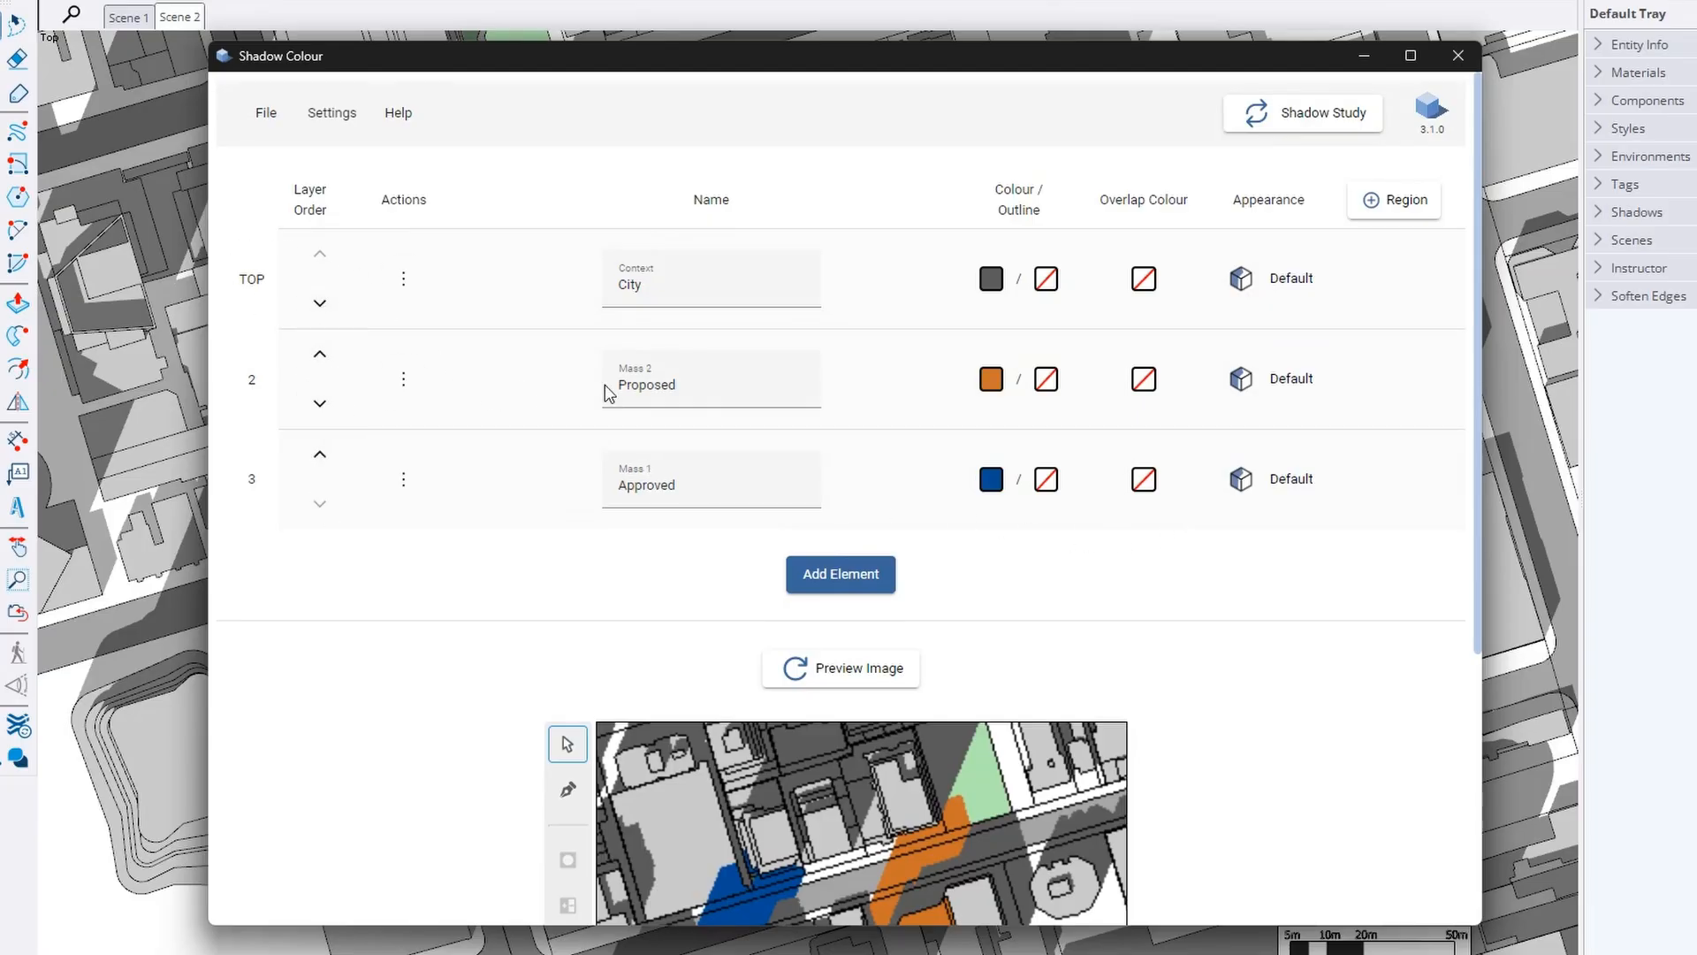
left_click(320, 403)
left_click(402, 382)
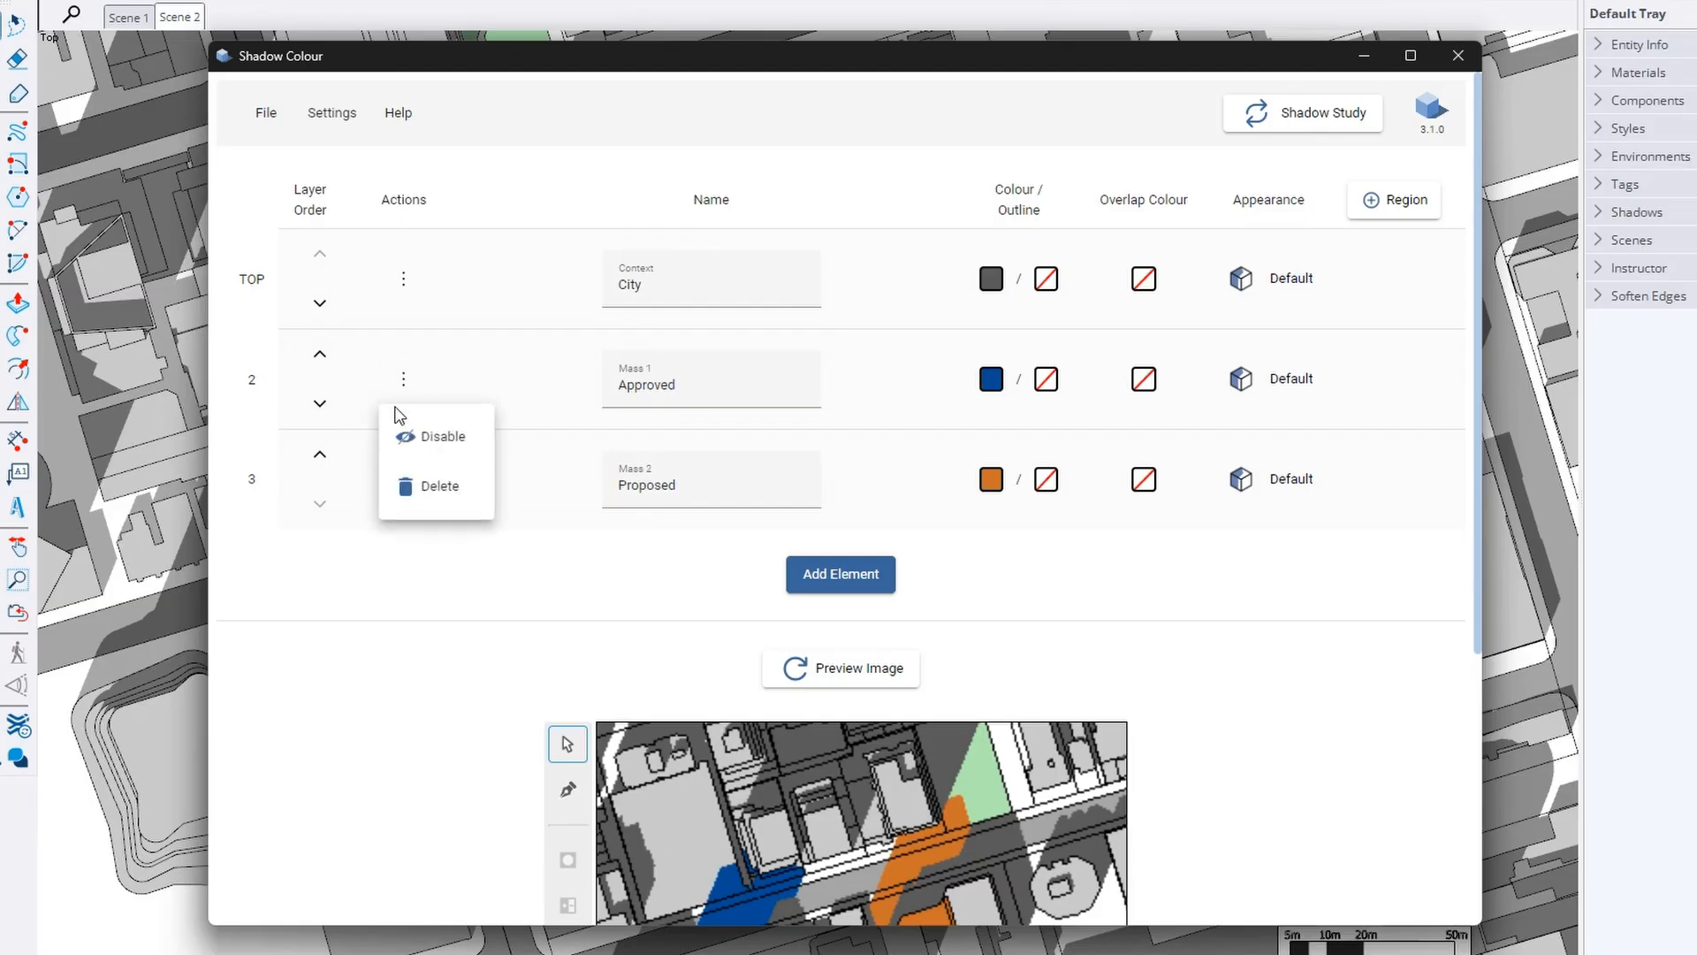
left_click(444, 438)
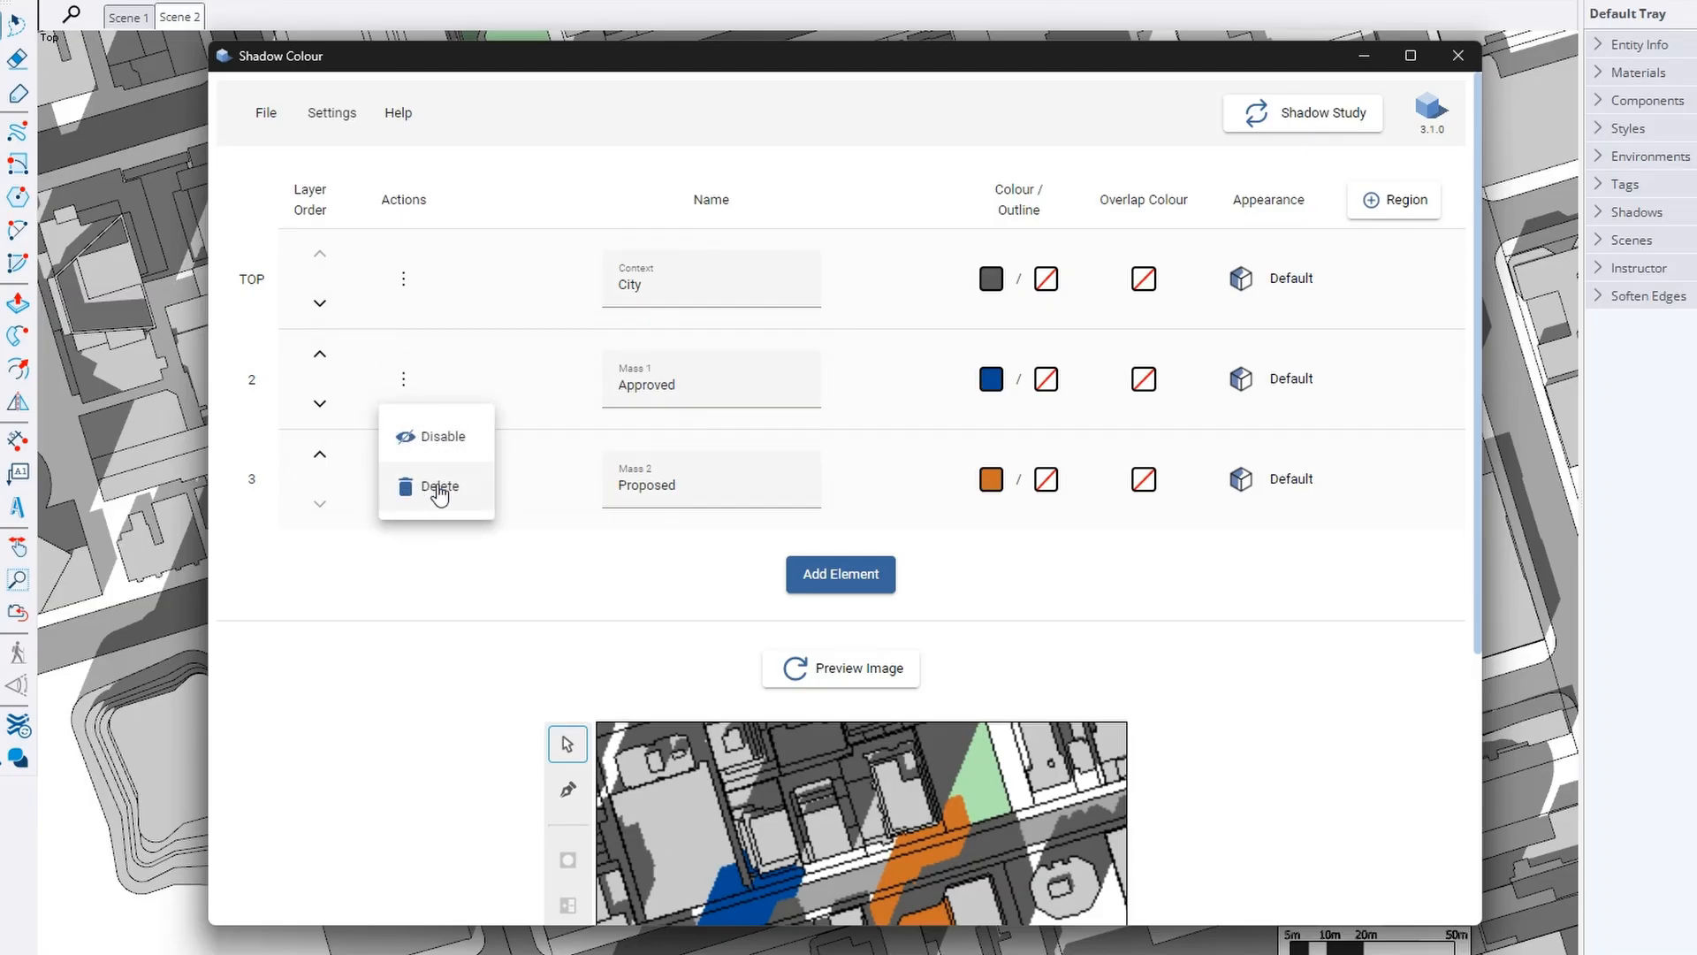
left_click(992, 380)
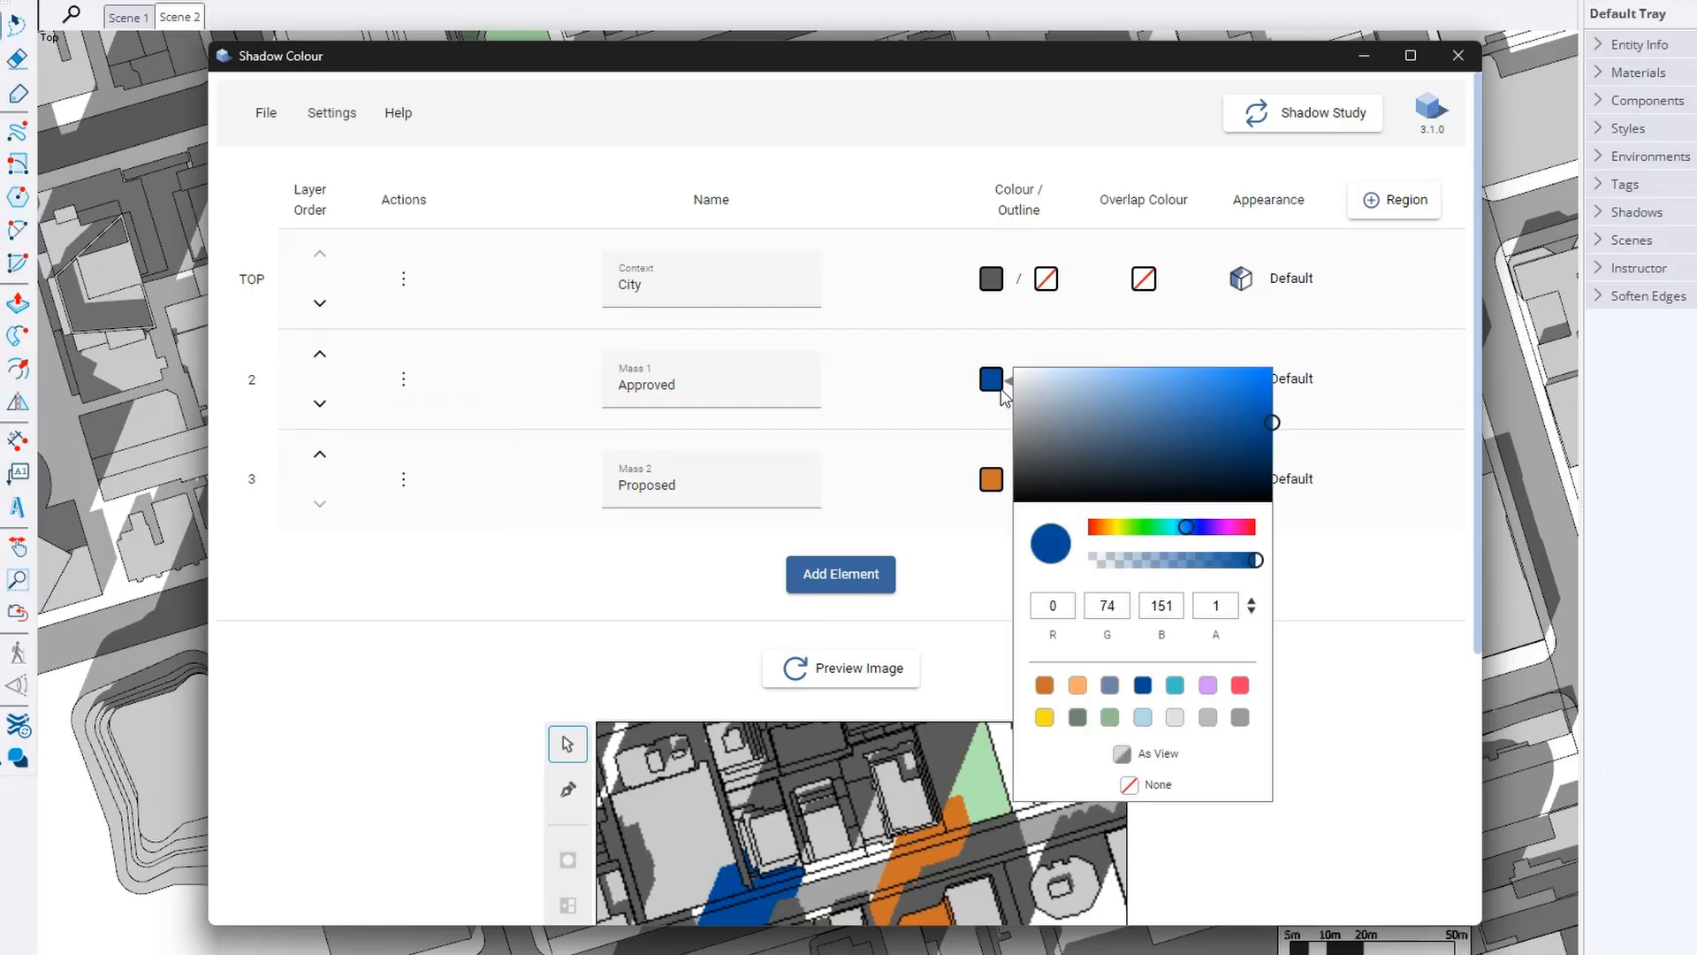
left_click(972, 415)
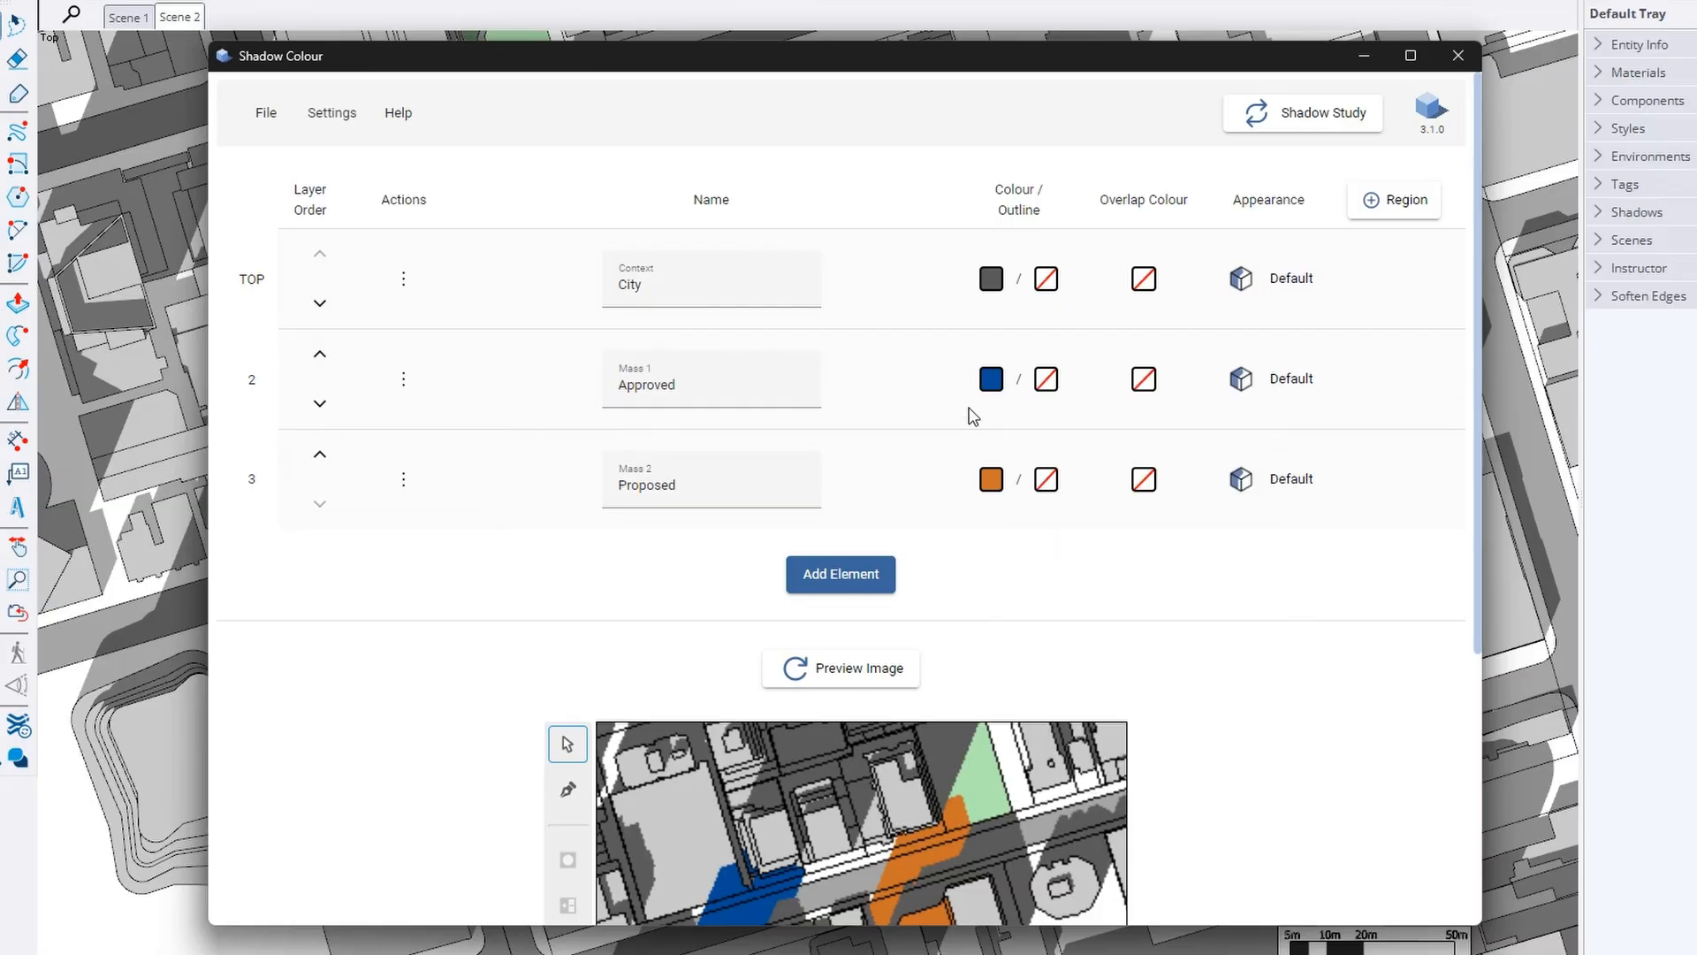
left_click(1046, 380)
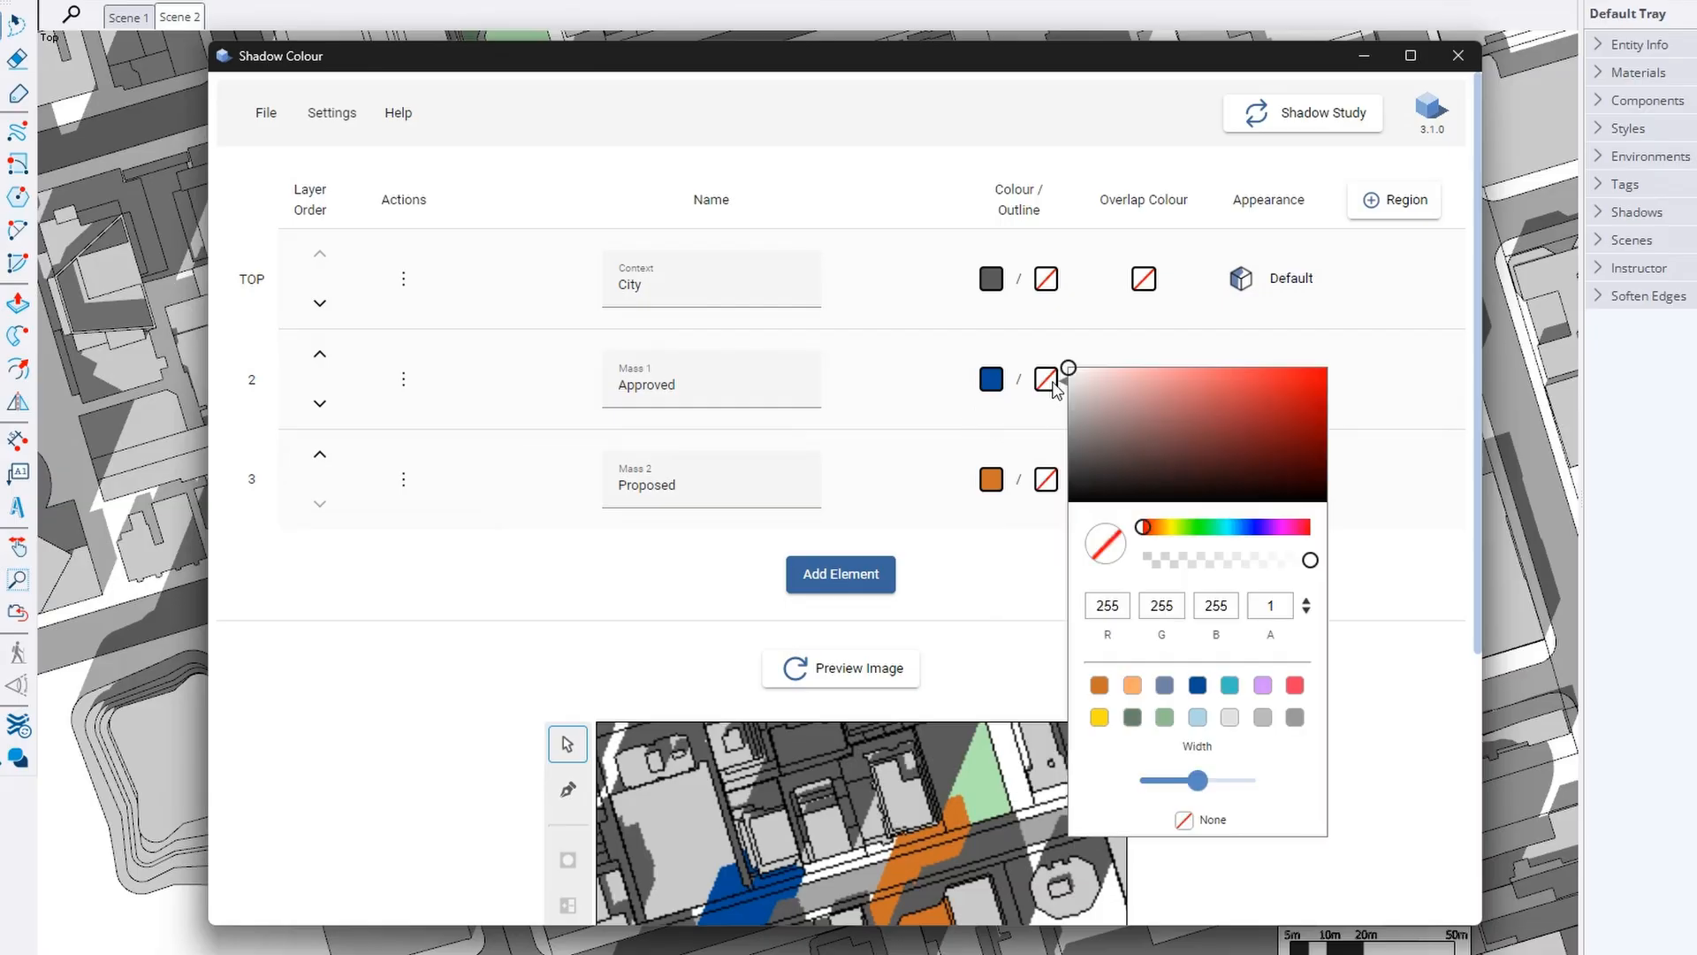
left_click(1296, 395)
mouse_move(1198, 781)
left_mouse_down()
mouse_move(1163, 781)
mouse_move(1218, 783)
left_mouse_up()
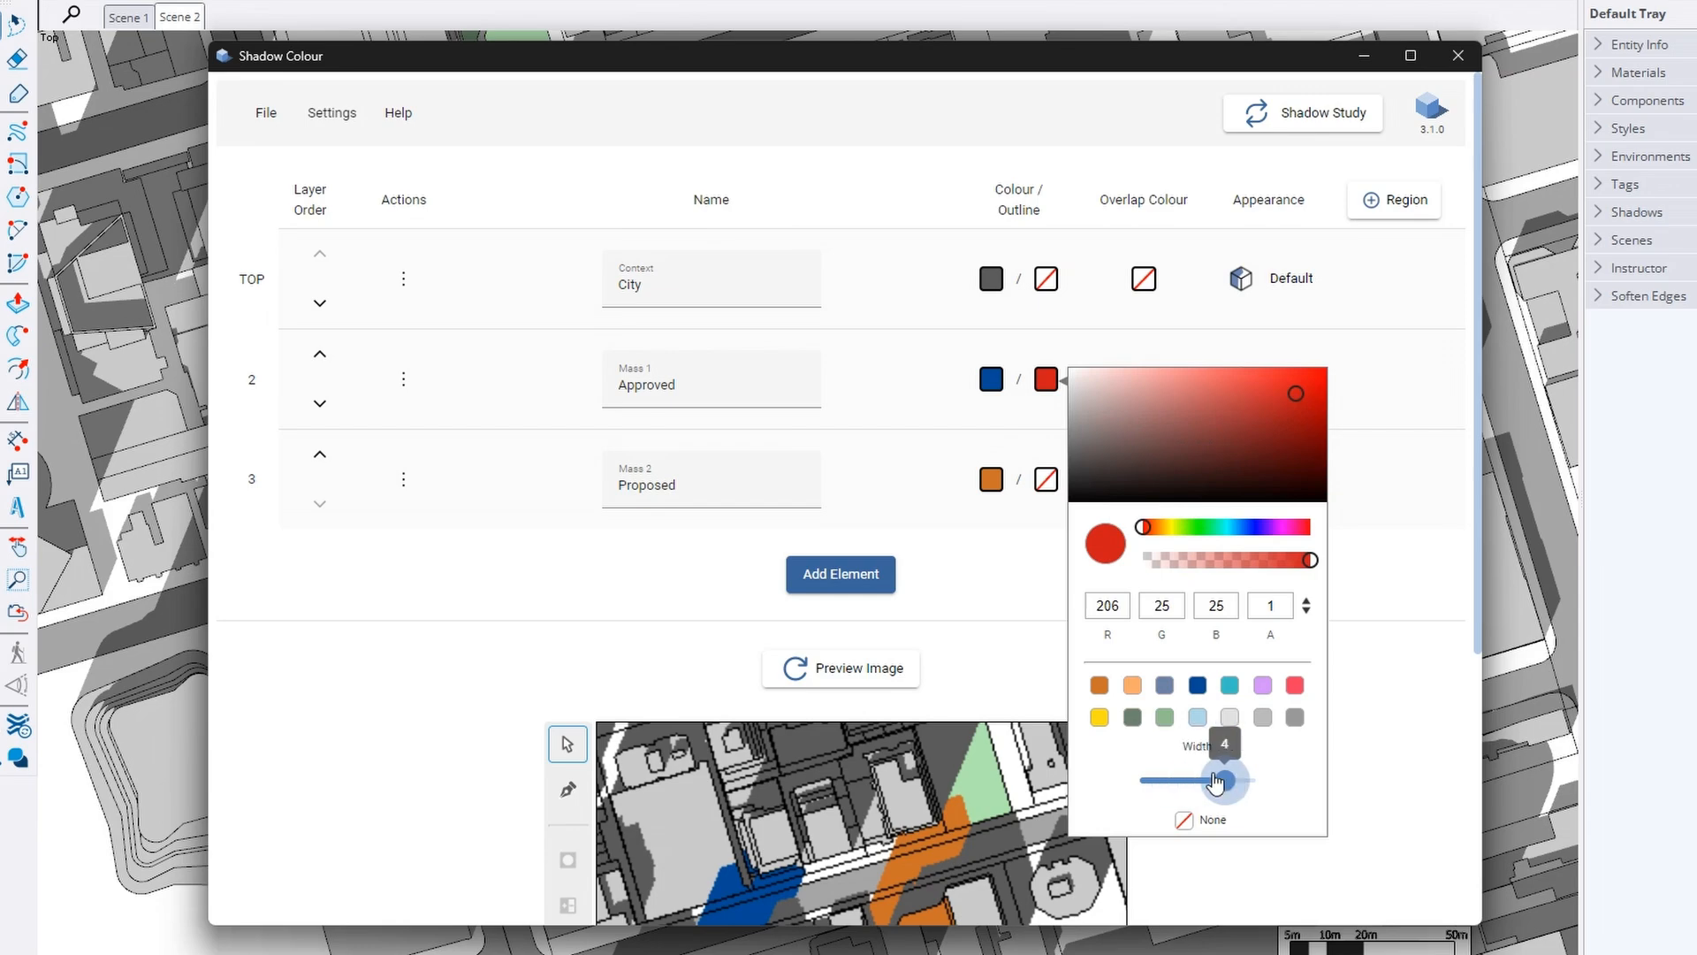
left_click(1184, 820)
left_click(1383, 698)
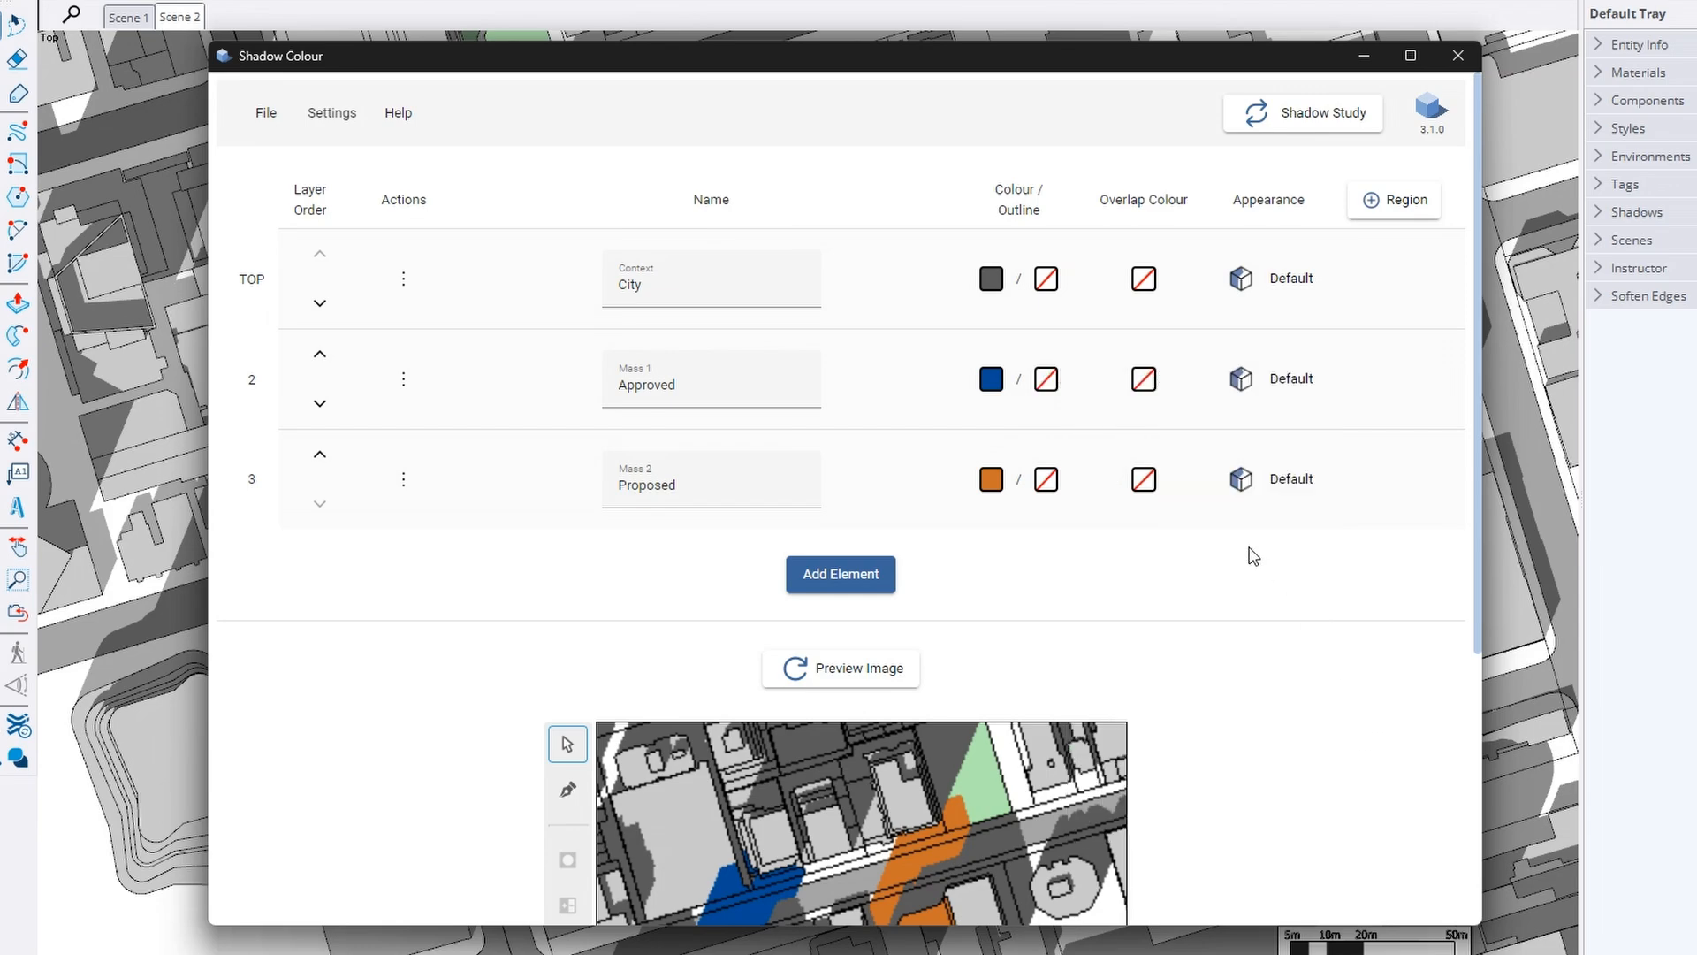
left_click(1145, 382)
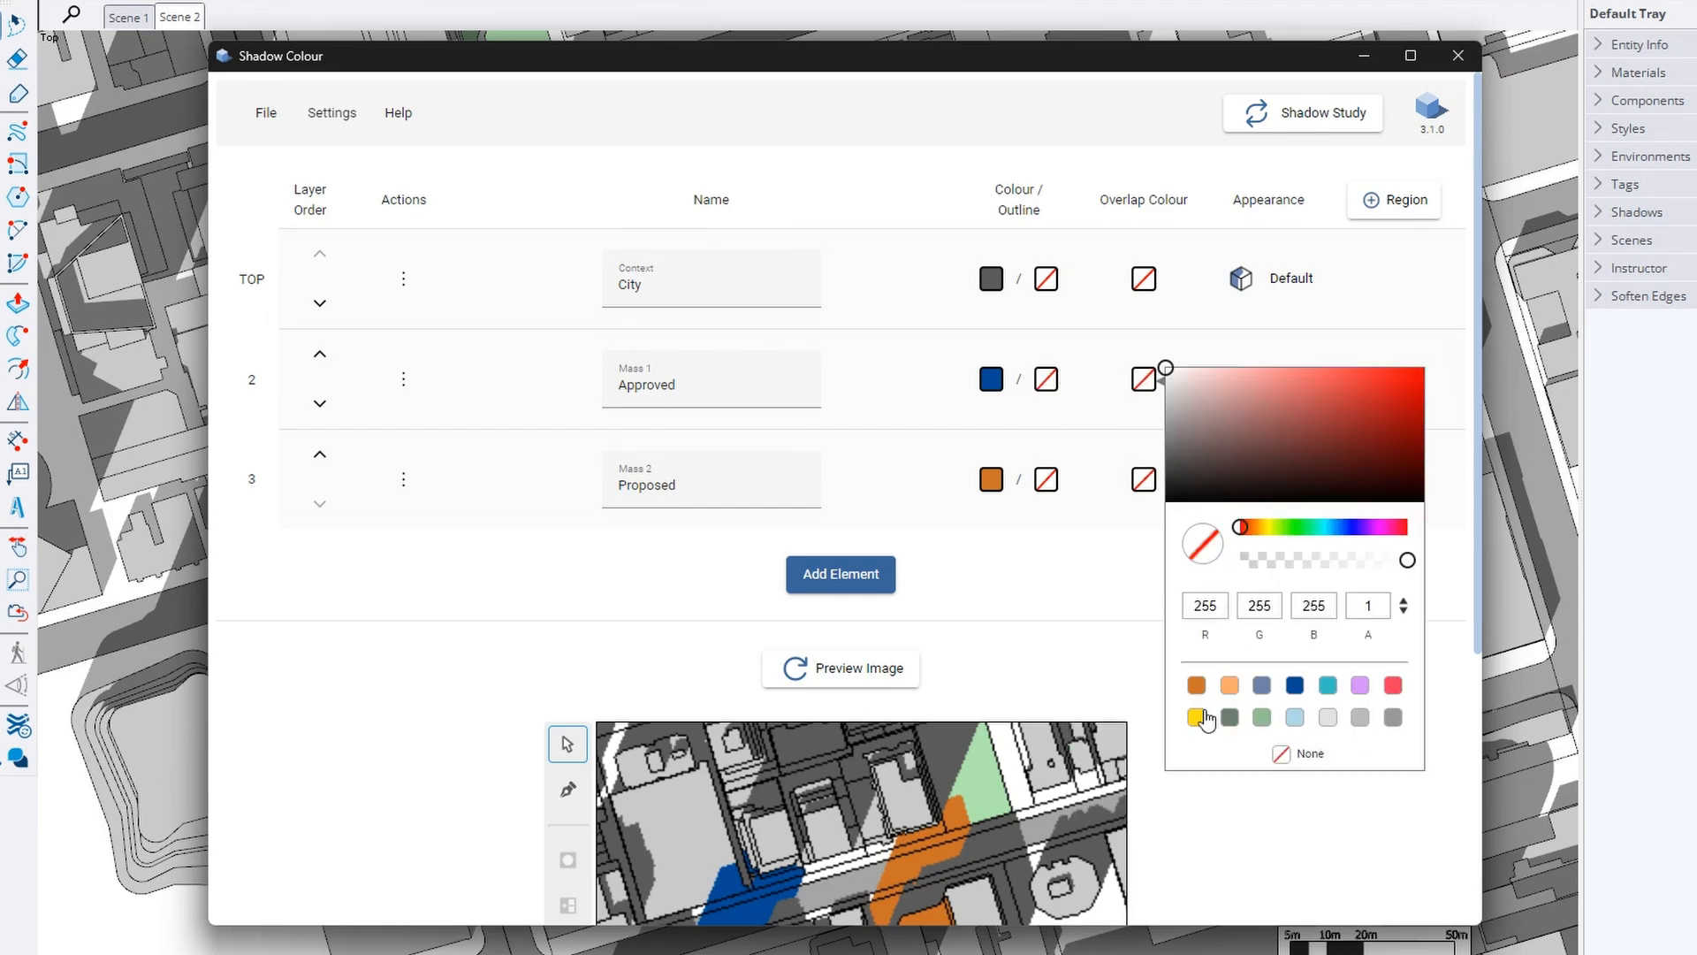
Leave the overlap and Approved appearance settings unchanged, then start adding a site Region
left_click(1155, 660)
left_click(1280, 384)
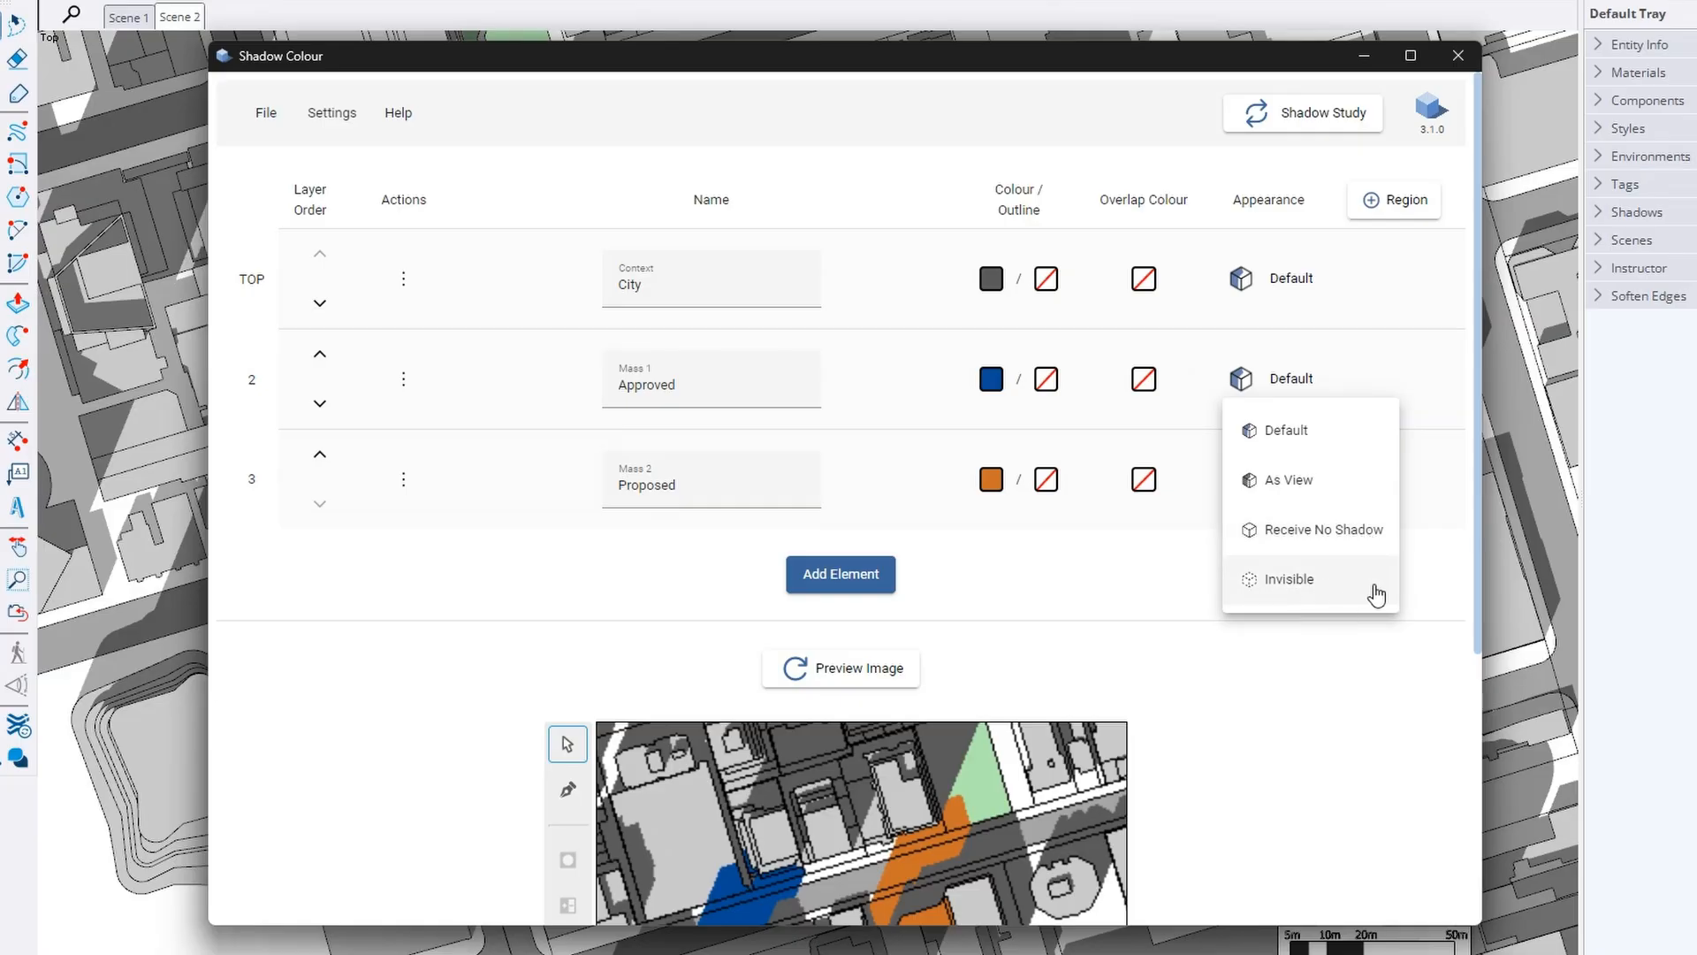
left_click(1430, 559)
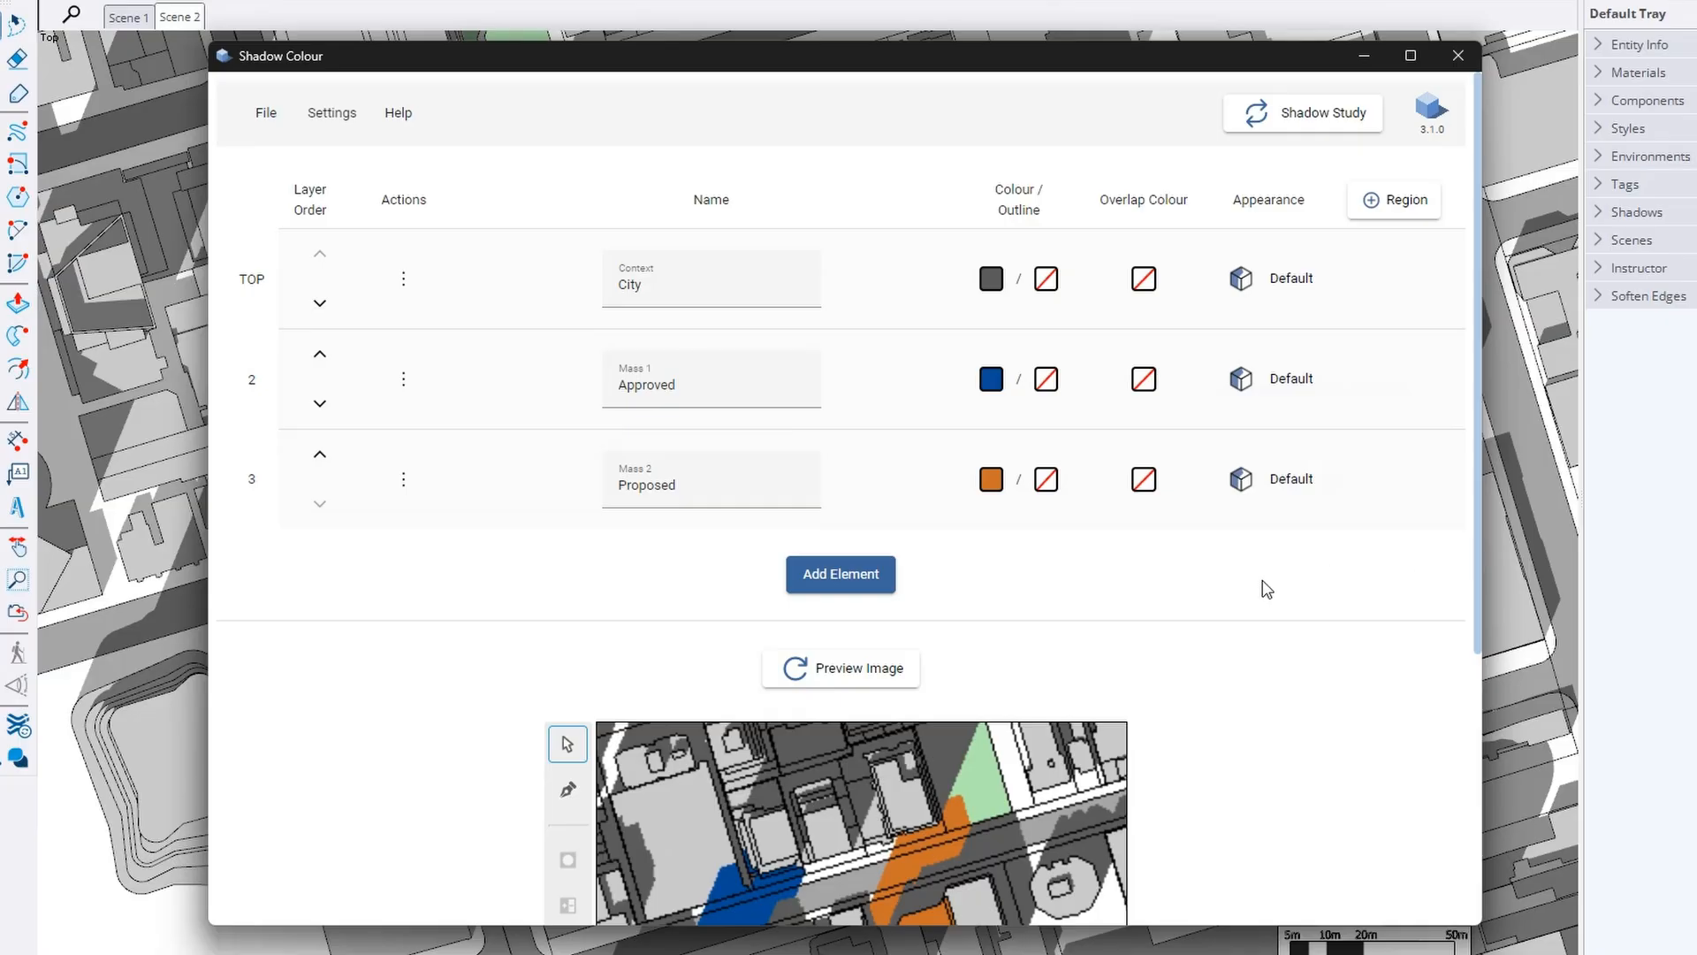
left_click(1372, 58)
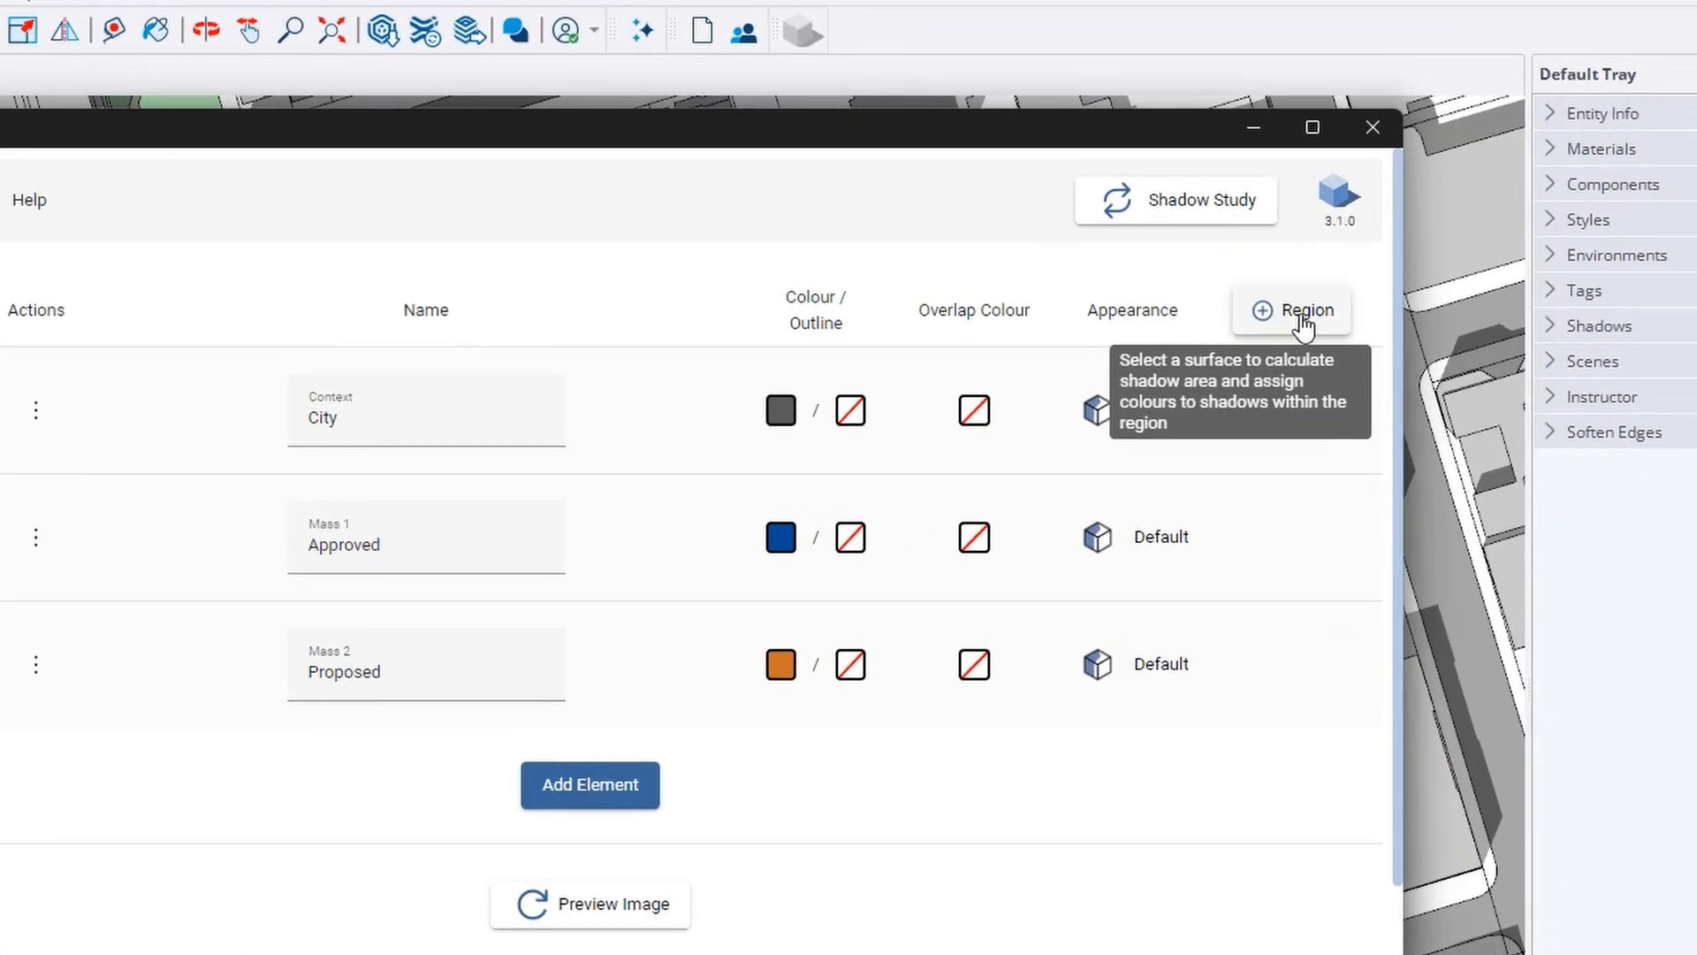
Pick the green site as the study region and name it Park
left_click(1304, 324)
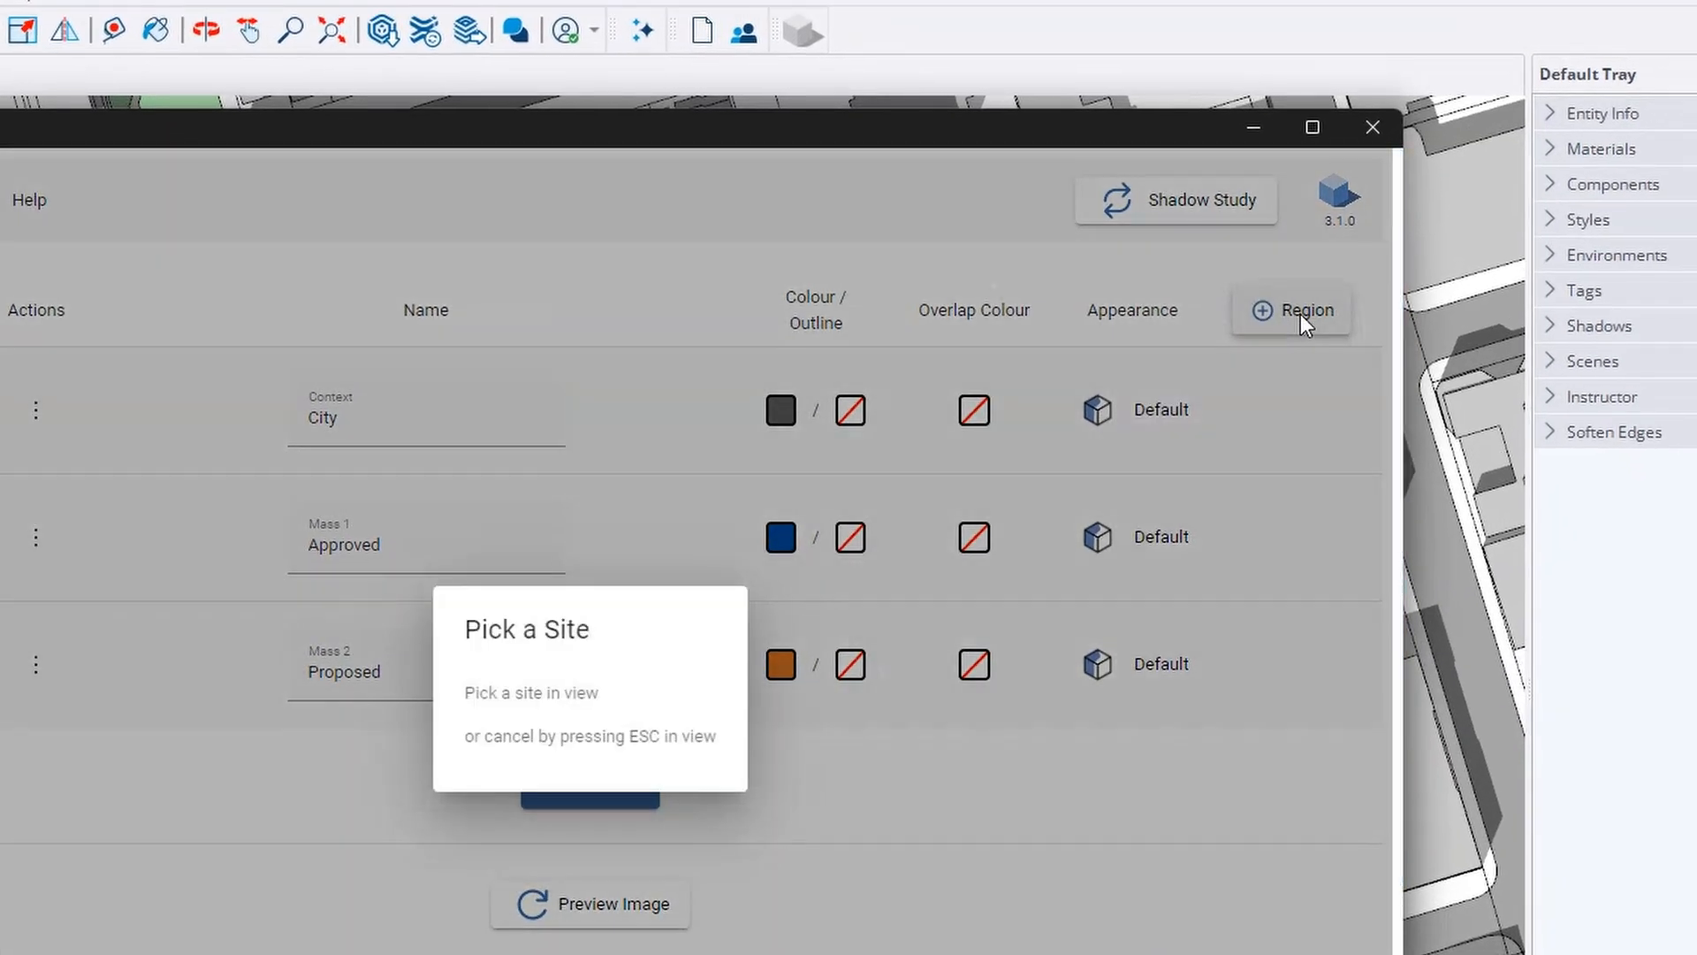
left_click(1259, 126)
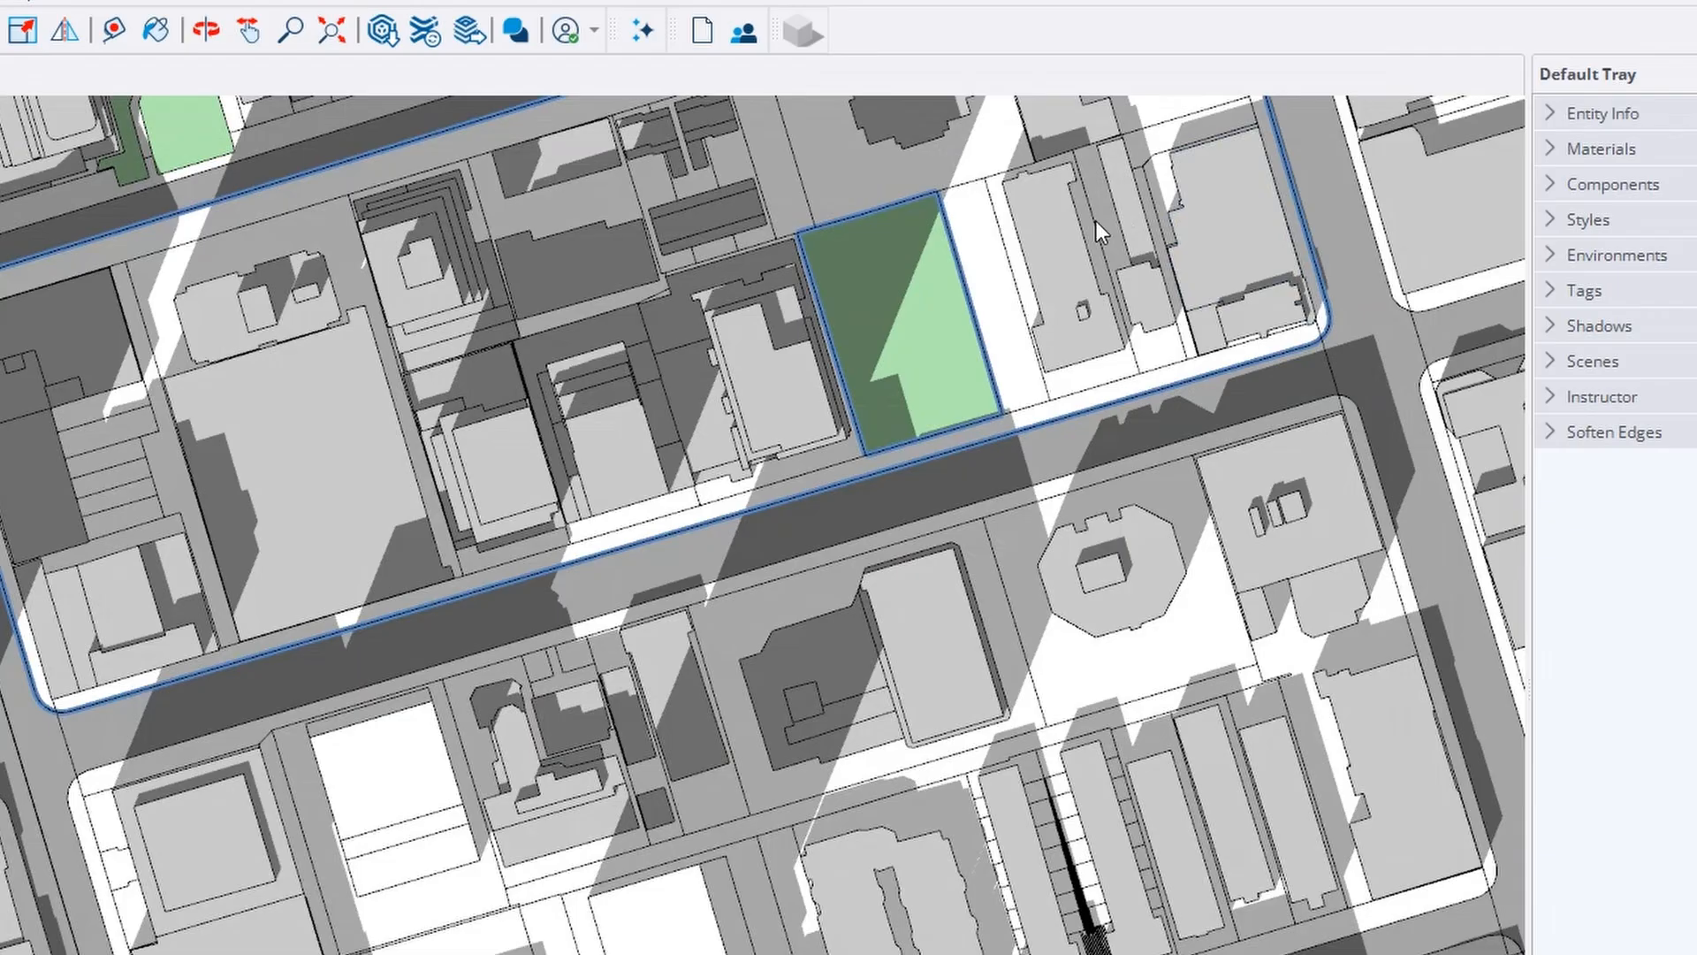
left_click(915, 336)
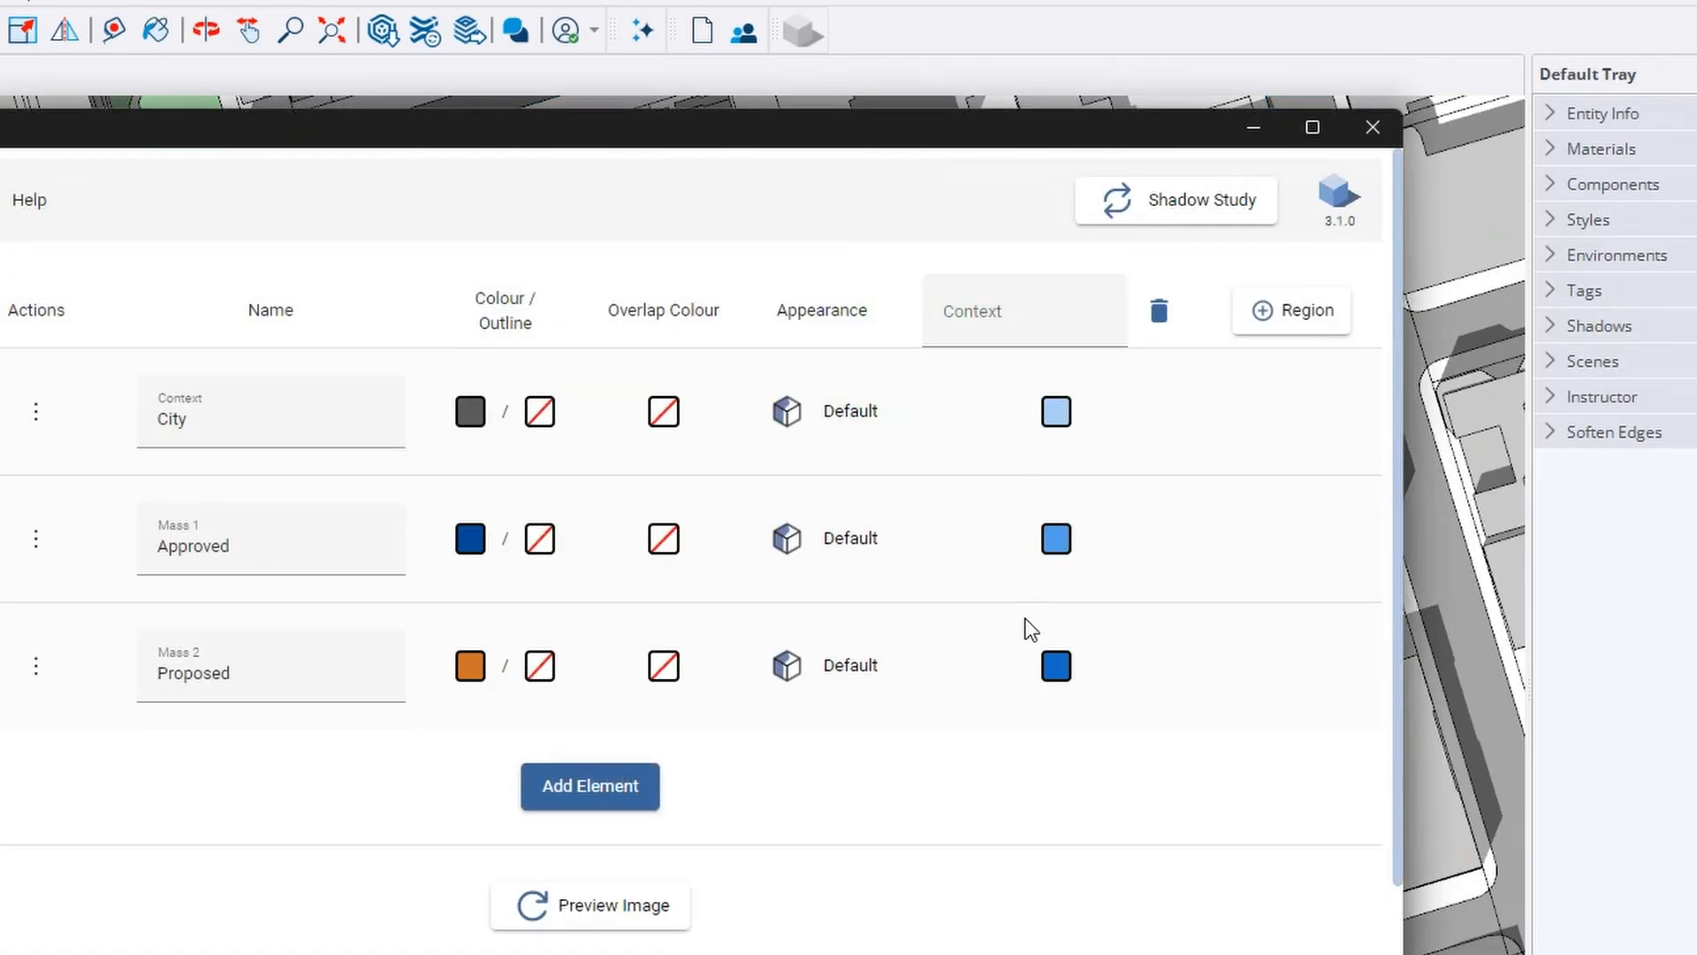
left_click(995, 317)
type("Park")
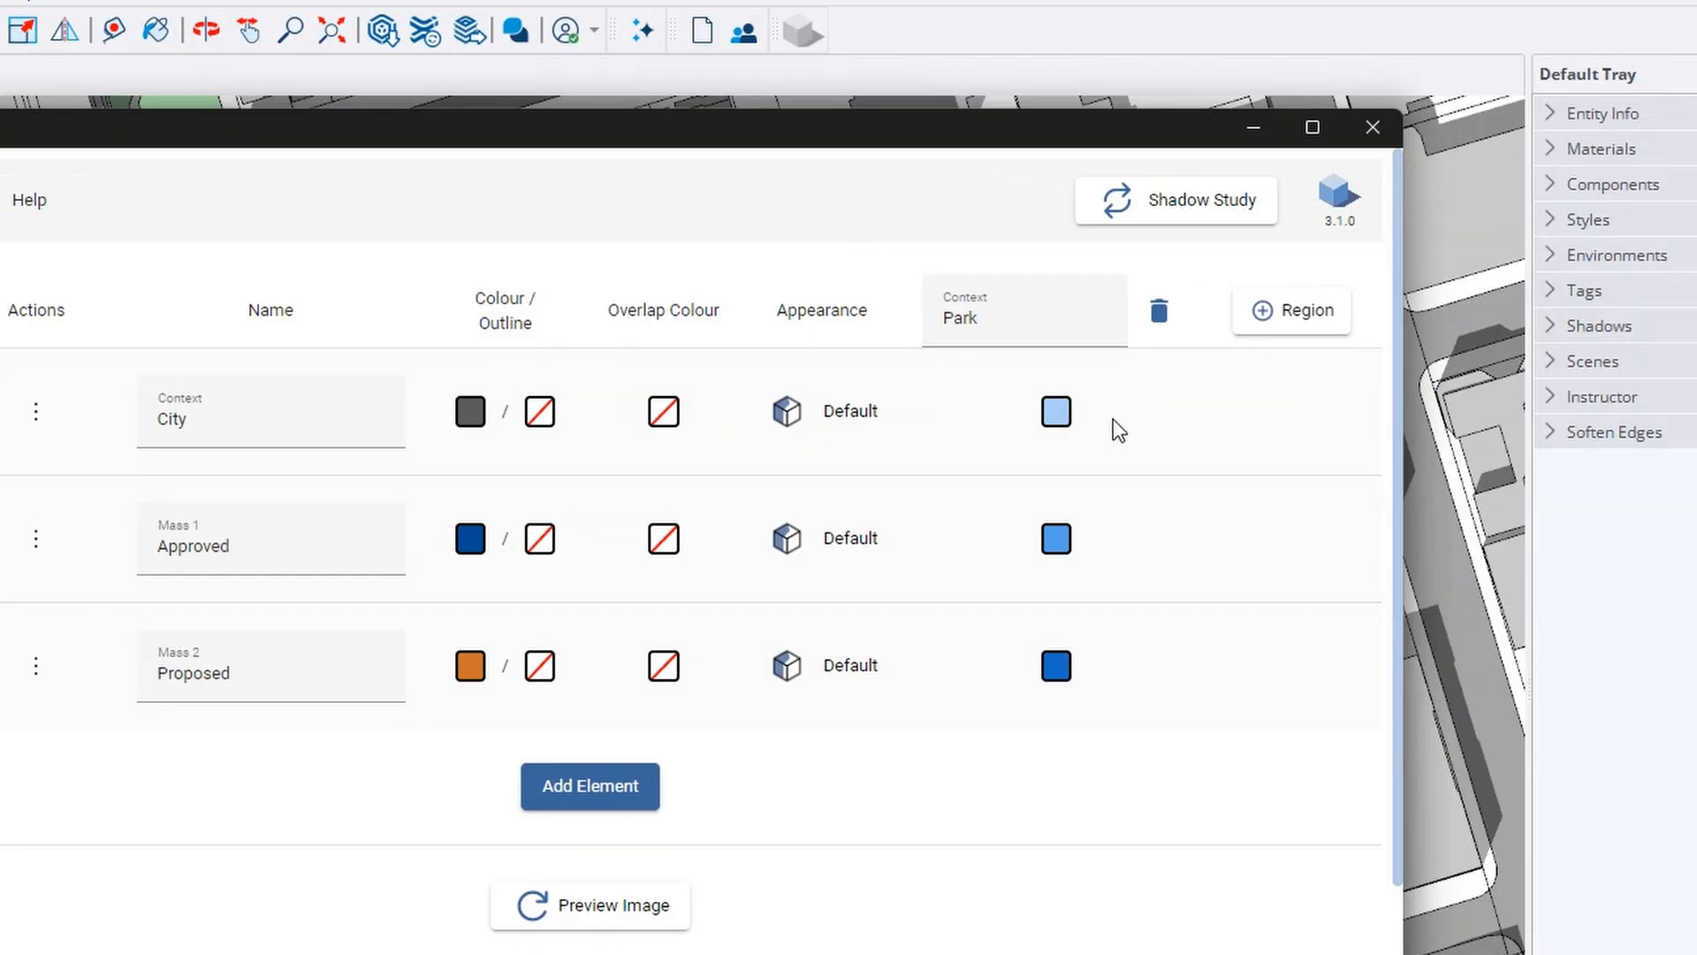
Darken the Proposed mass's Park colour to dark blue (16, 75, 140)
left_click(1056, 411)
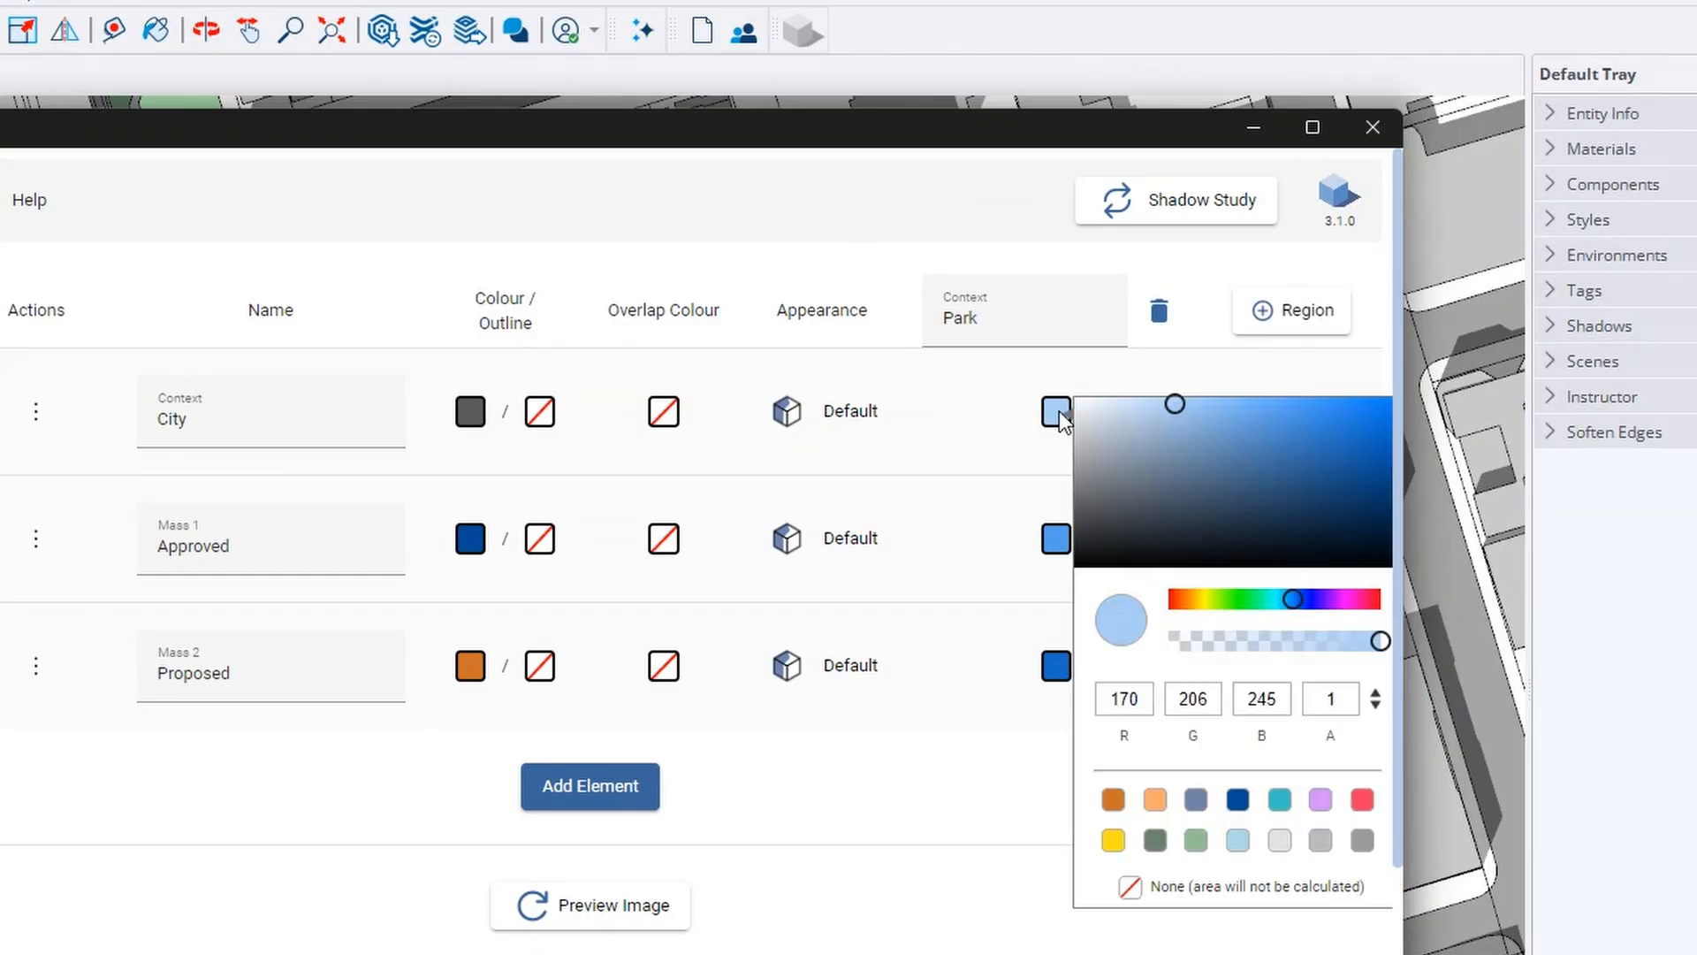
left_click(1045, 386)
left_click(1057, 665)
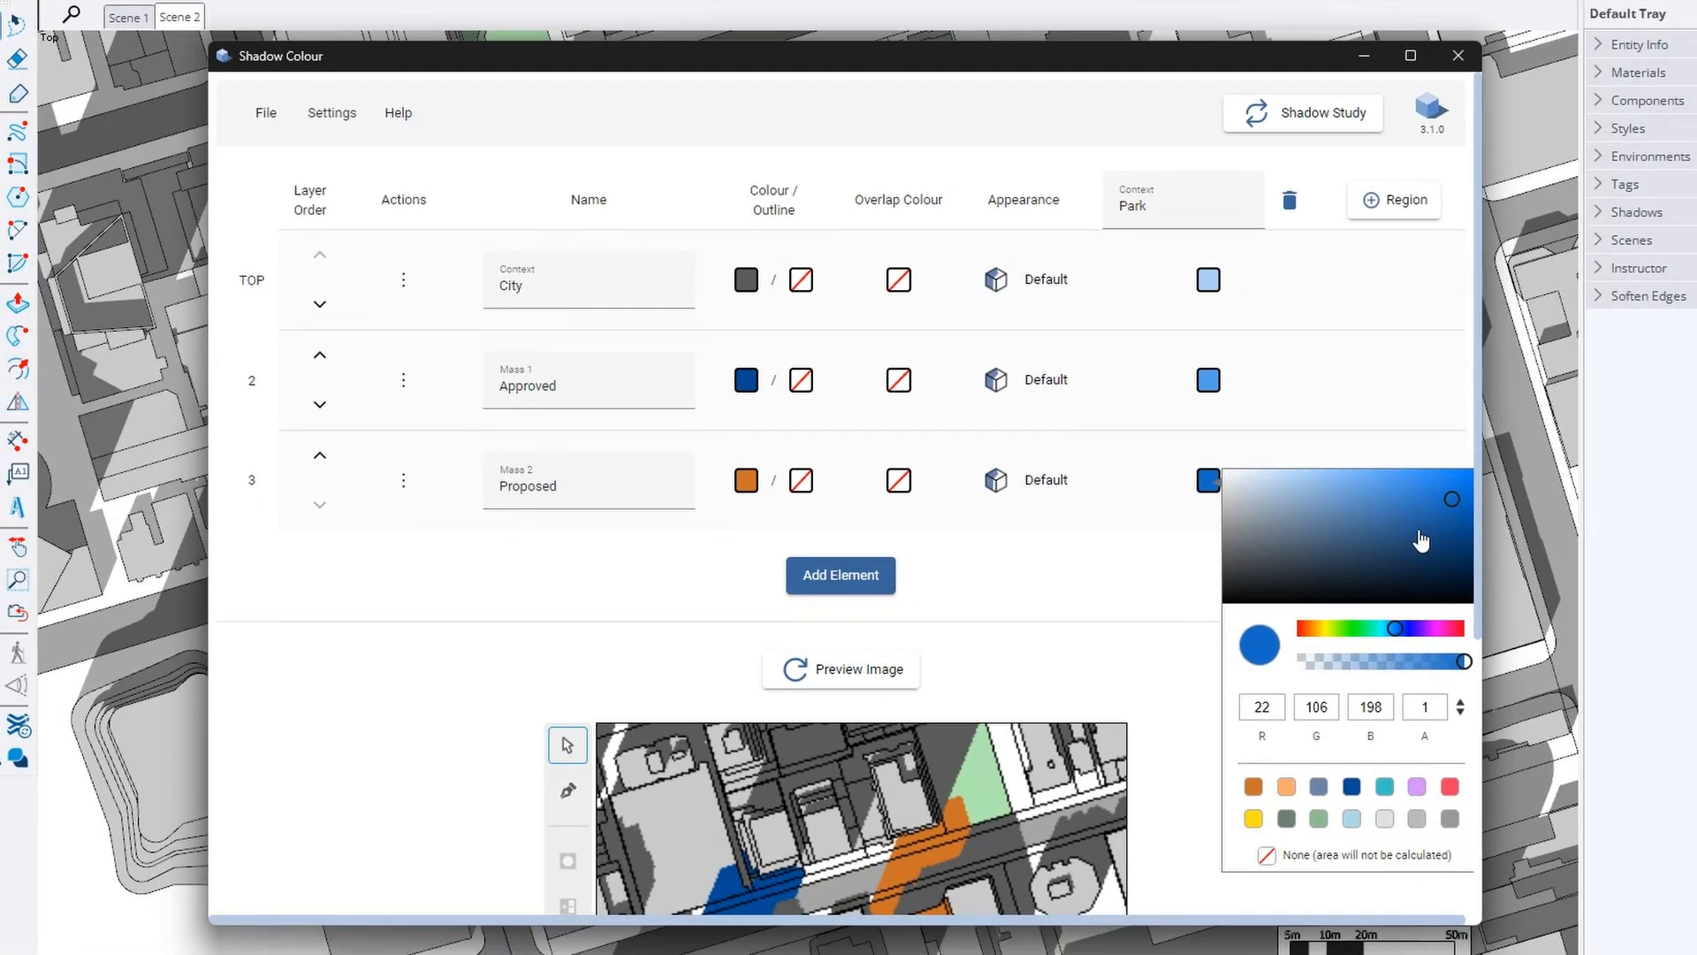
left_click_drag(1452, 500, 1453, 522)
left_click(1177, 559)
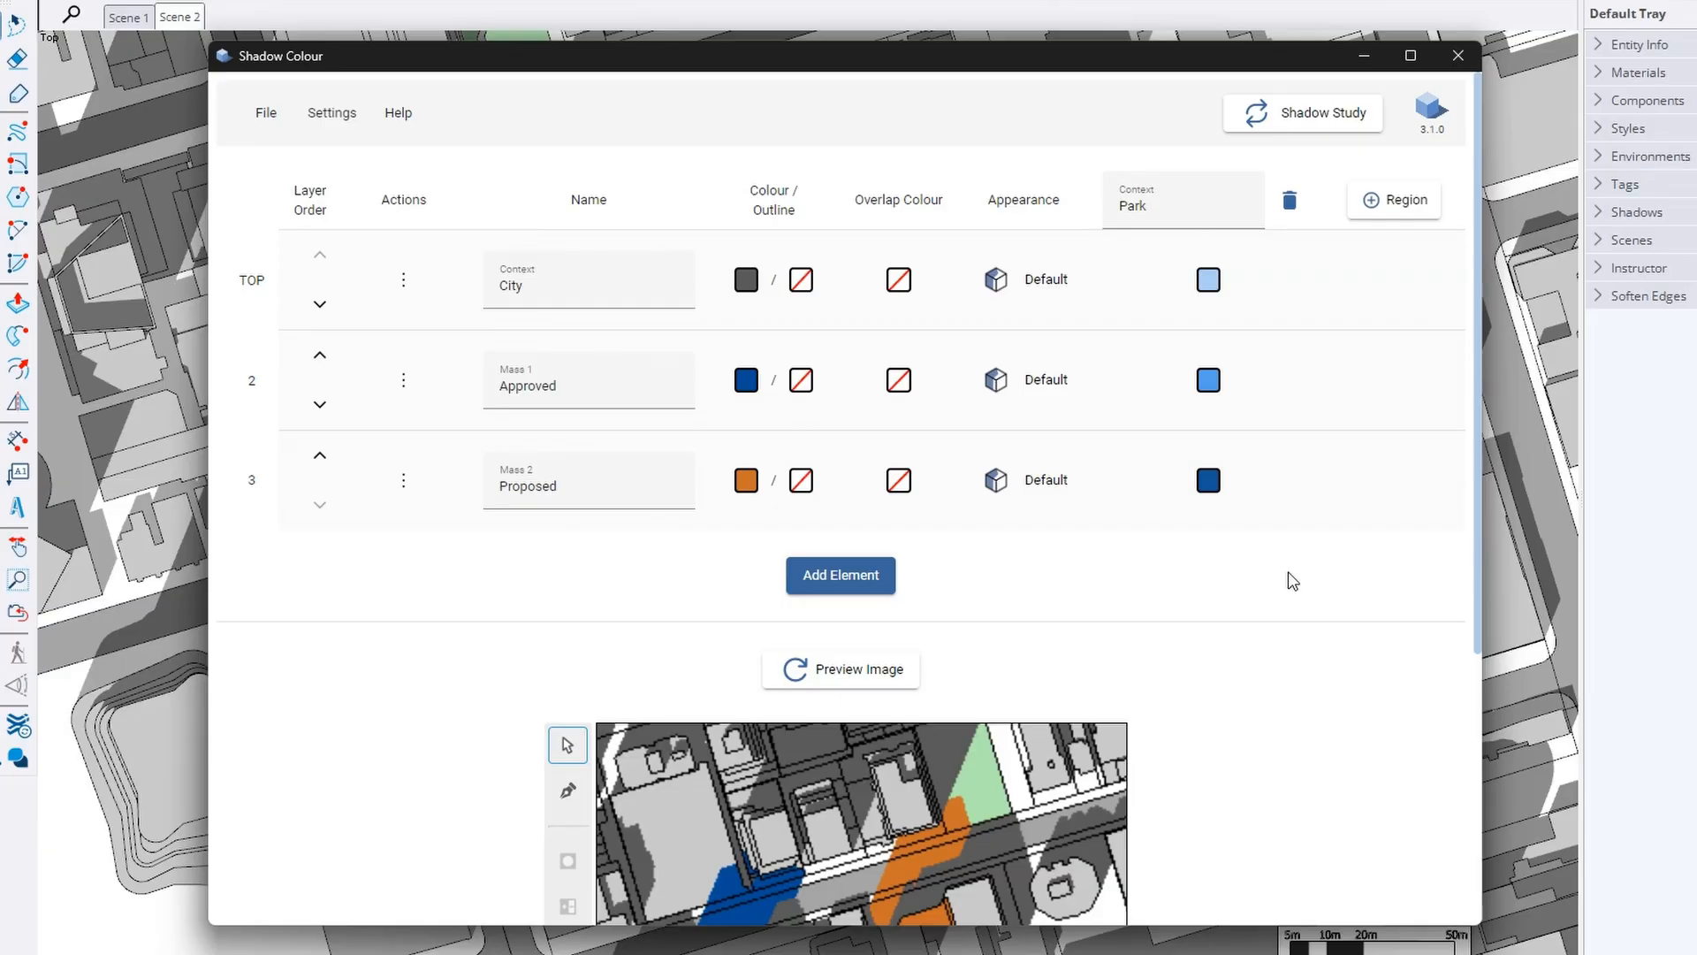
scroll(1290, 580, "down", 3)
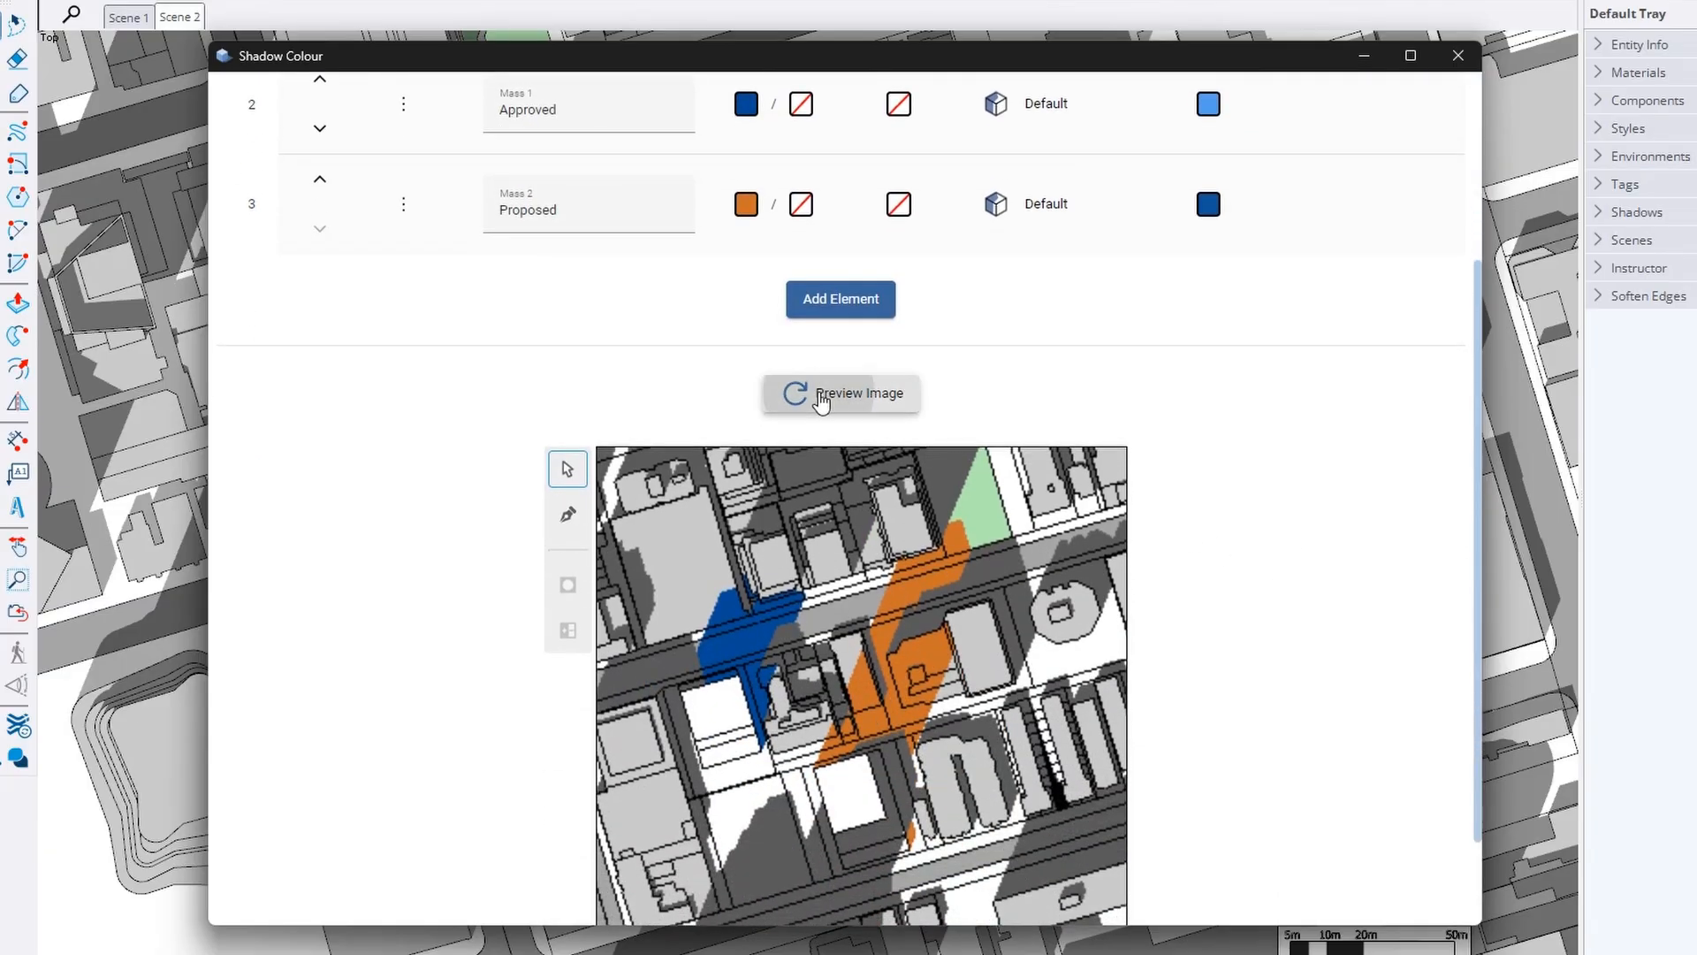
Regenerate and inspect the preview showing Park shading: City 46.9%, Approved 0%, Proposed 10.1%
left_click(822, 394)
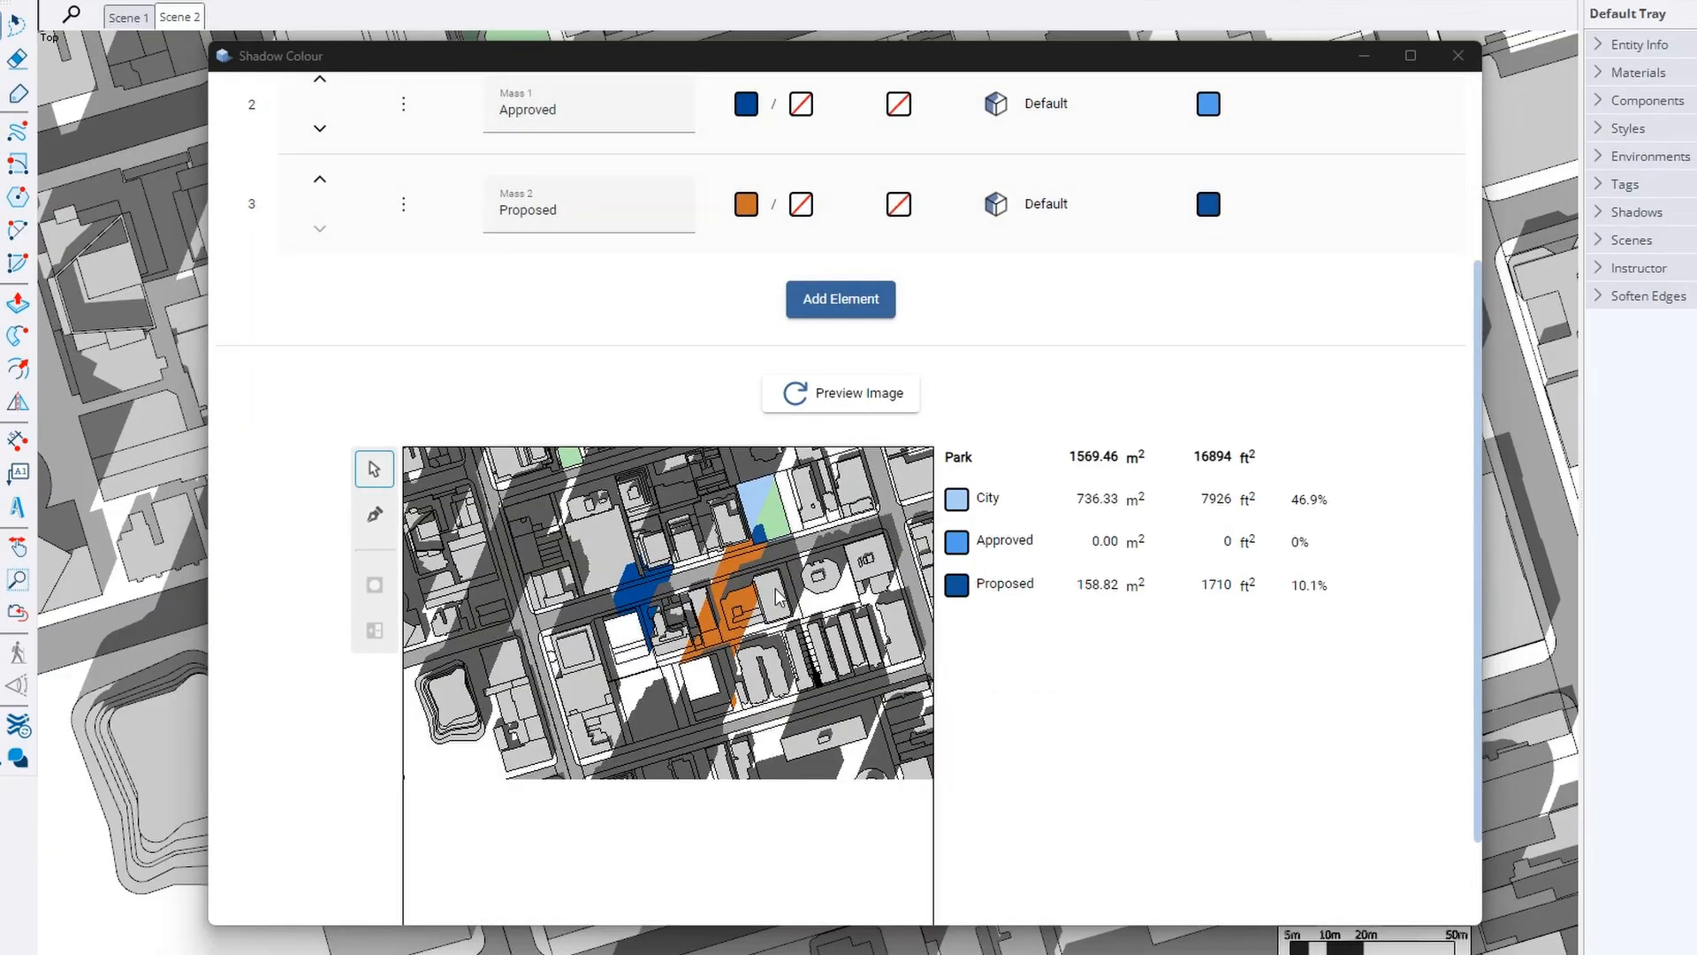
scroll(775, 601, "up", 5)
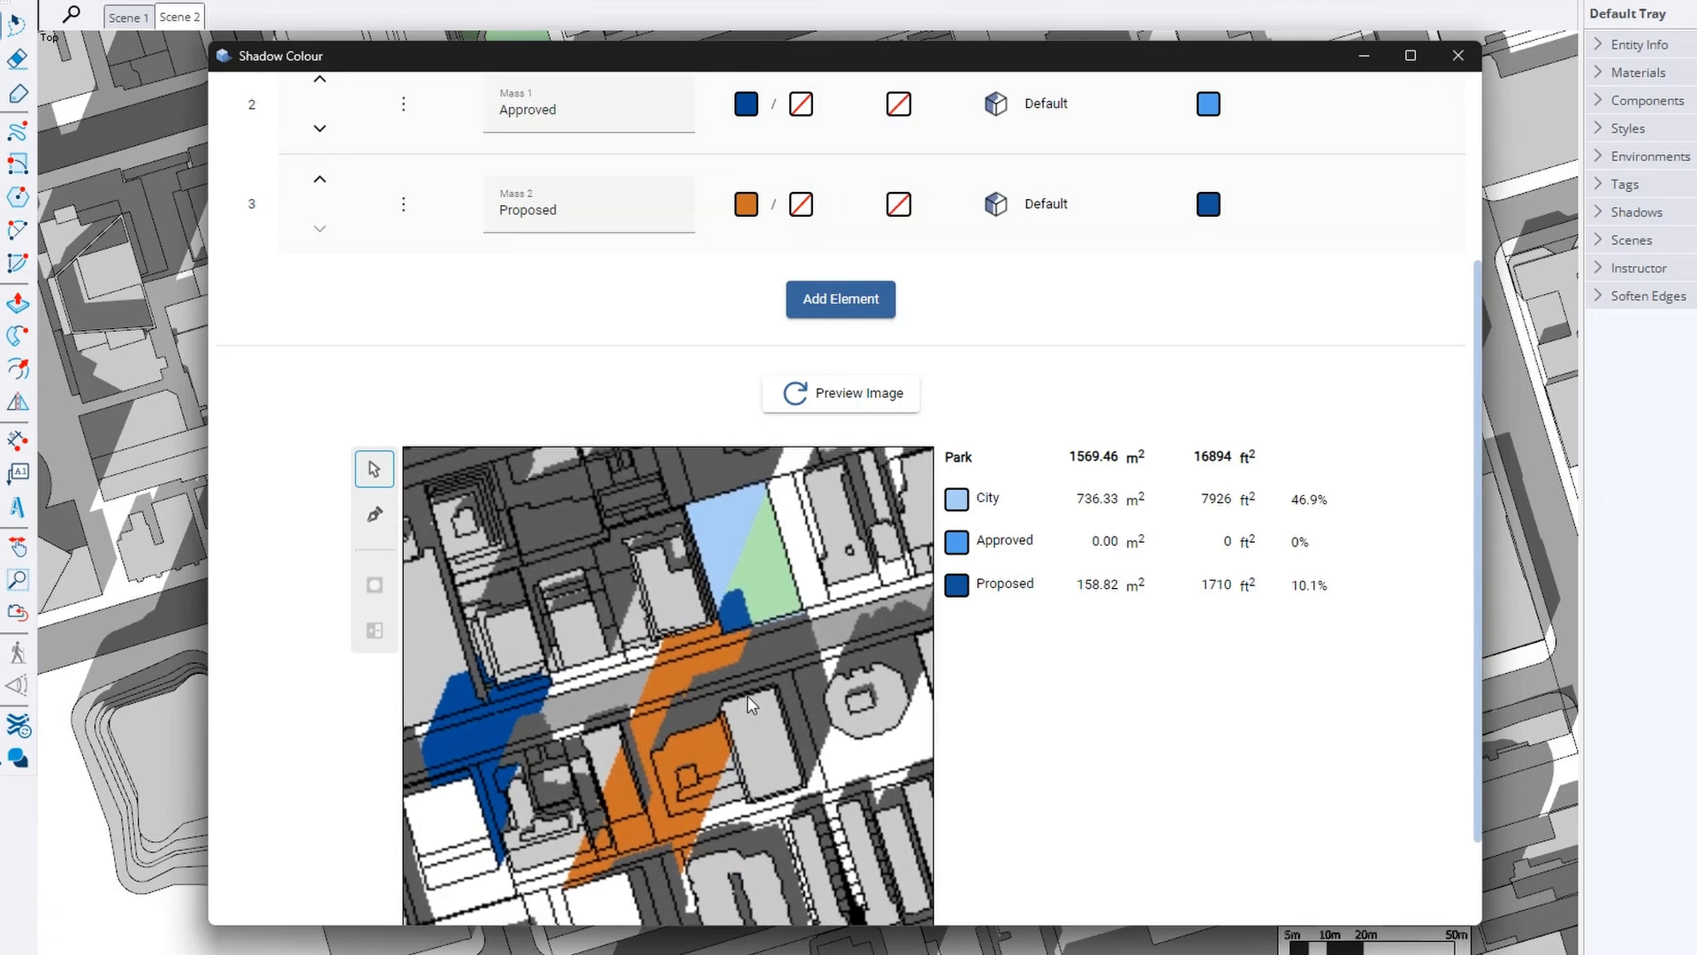
scroll(1017, 619, "down", 2)
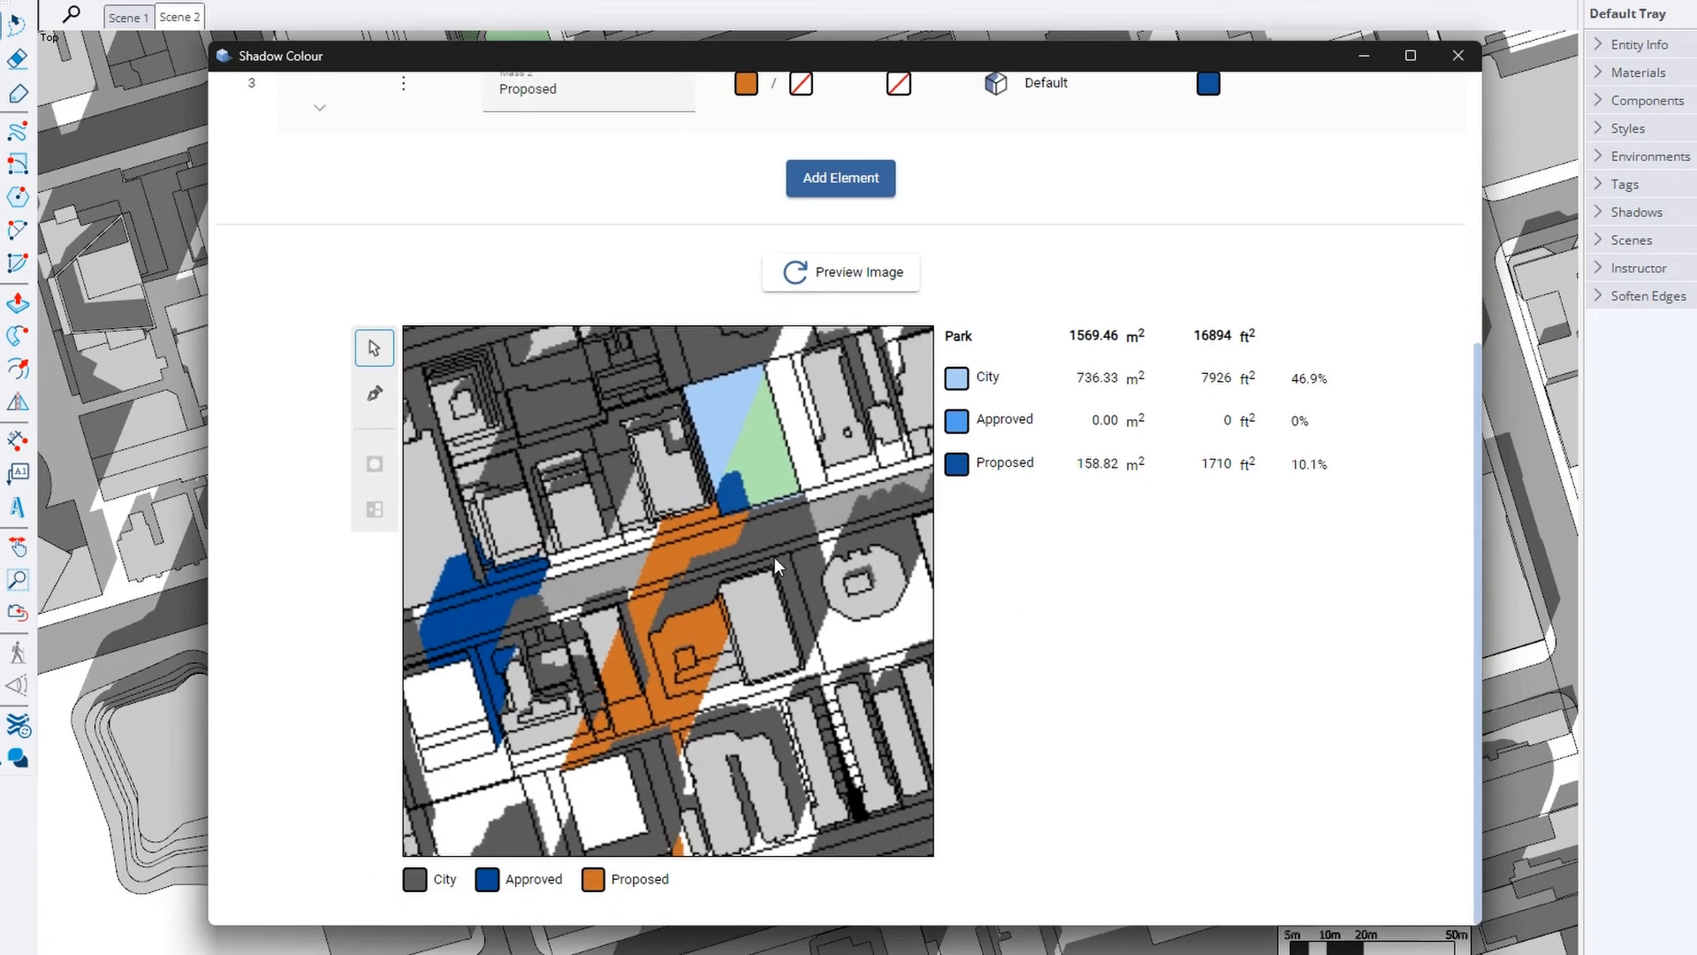
left_click_drag(775, 556, 801, 562)
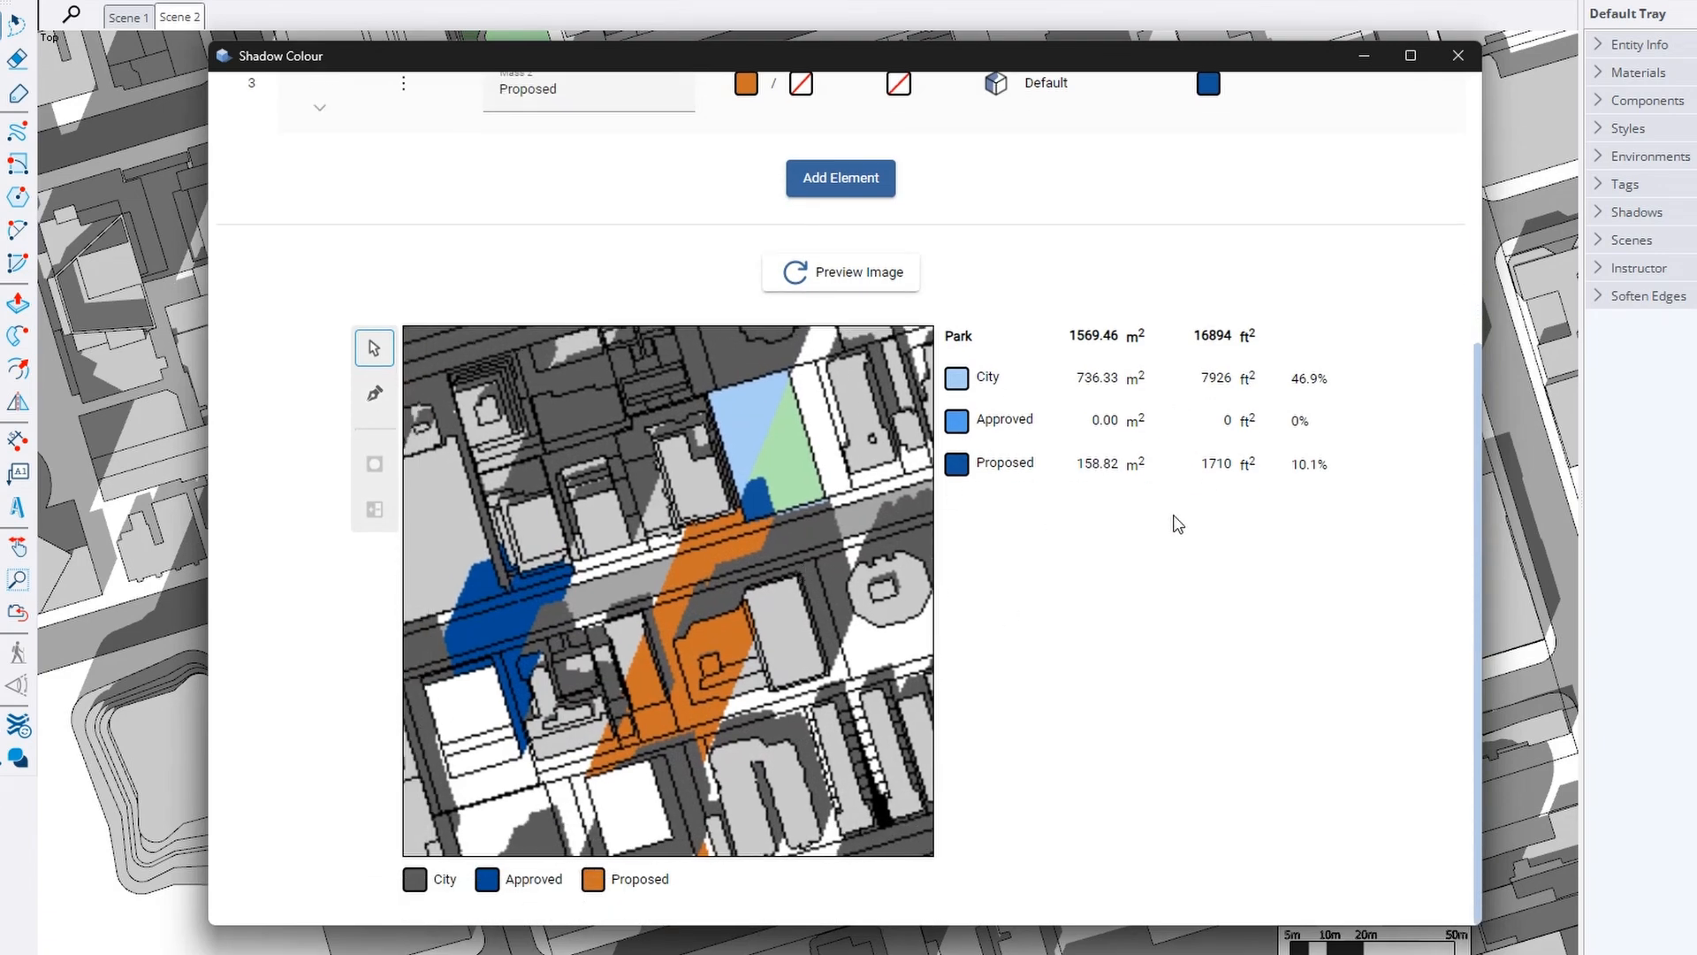
scroll(1177, 524, "up", 6)
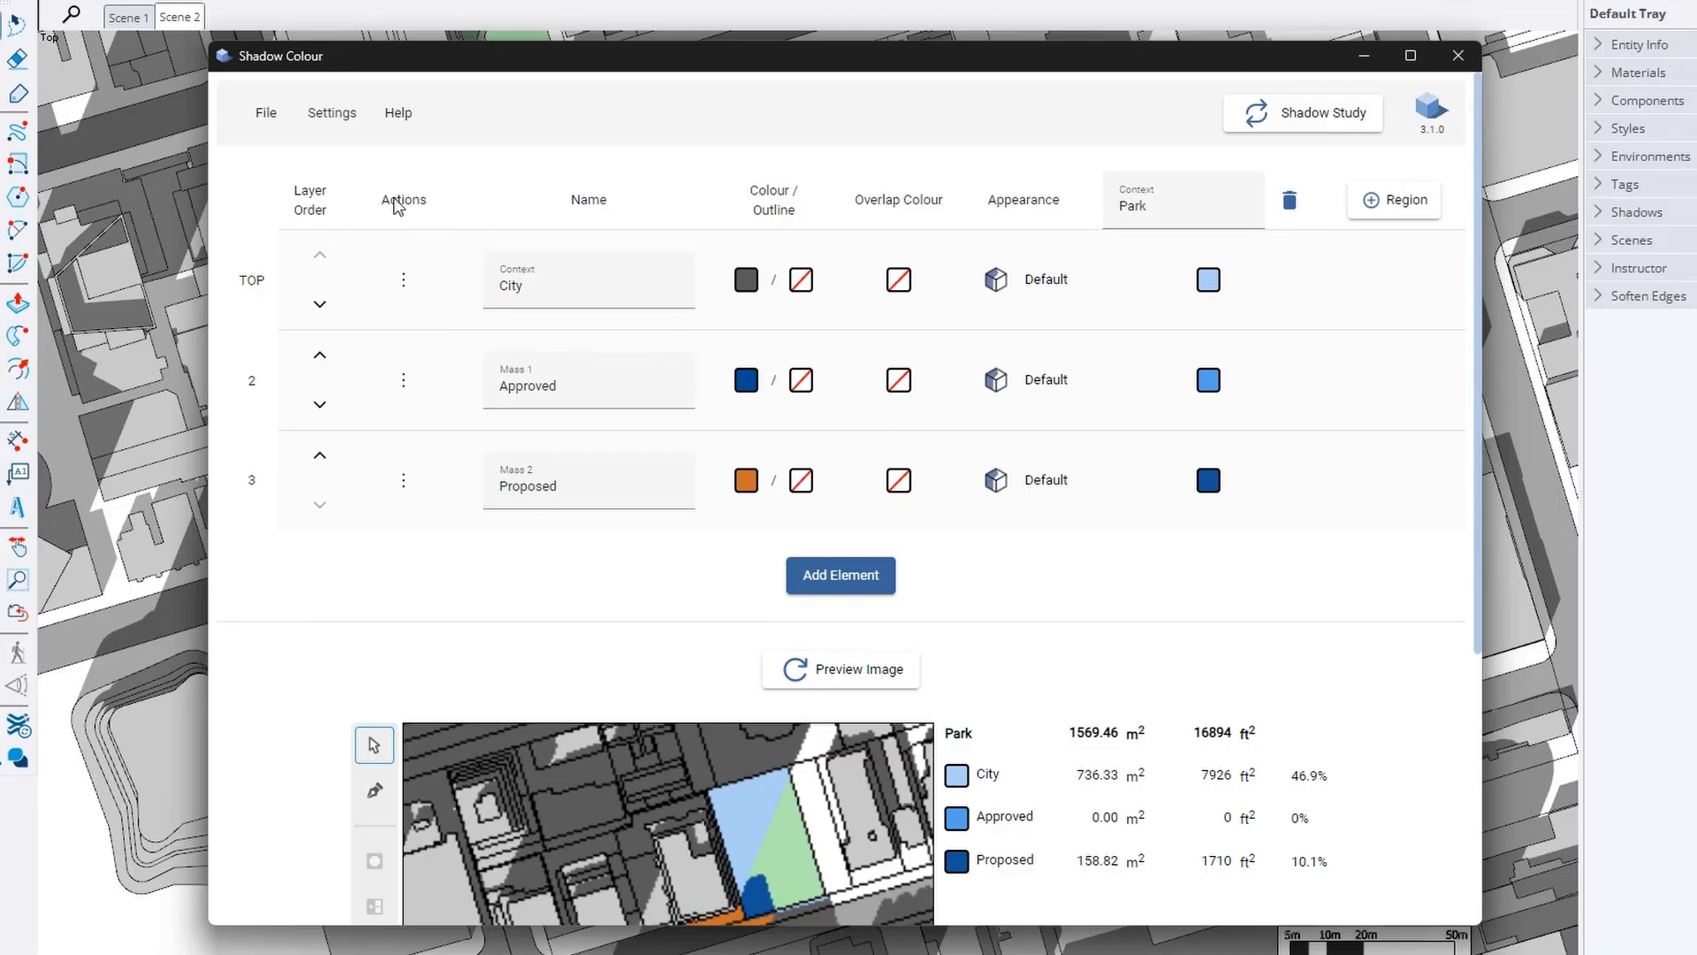
left_click(265, 112)
mouse_move(394, 274)
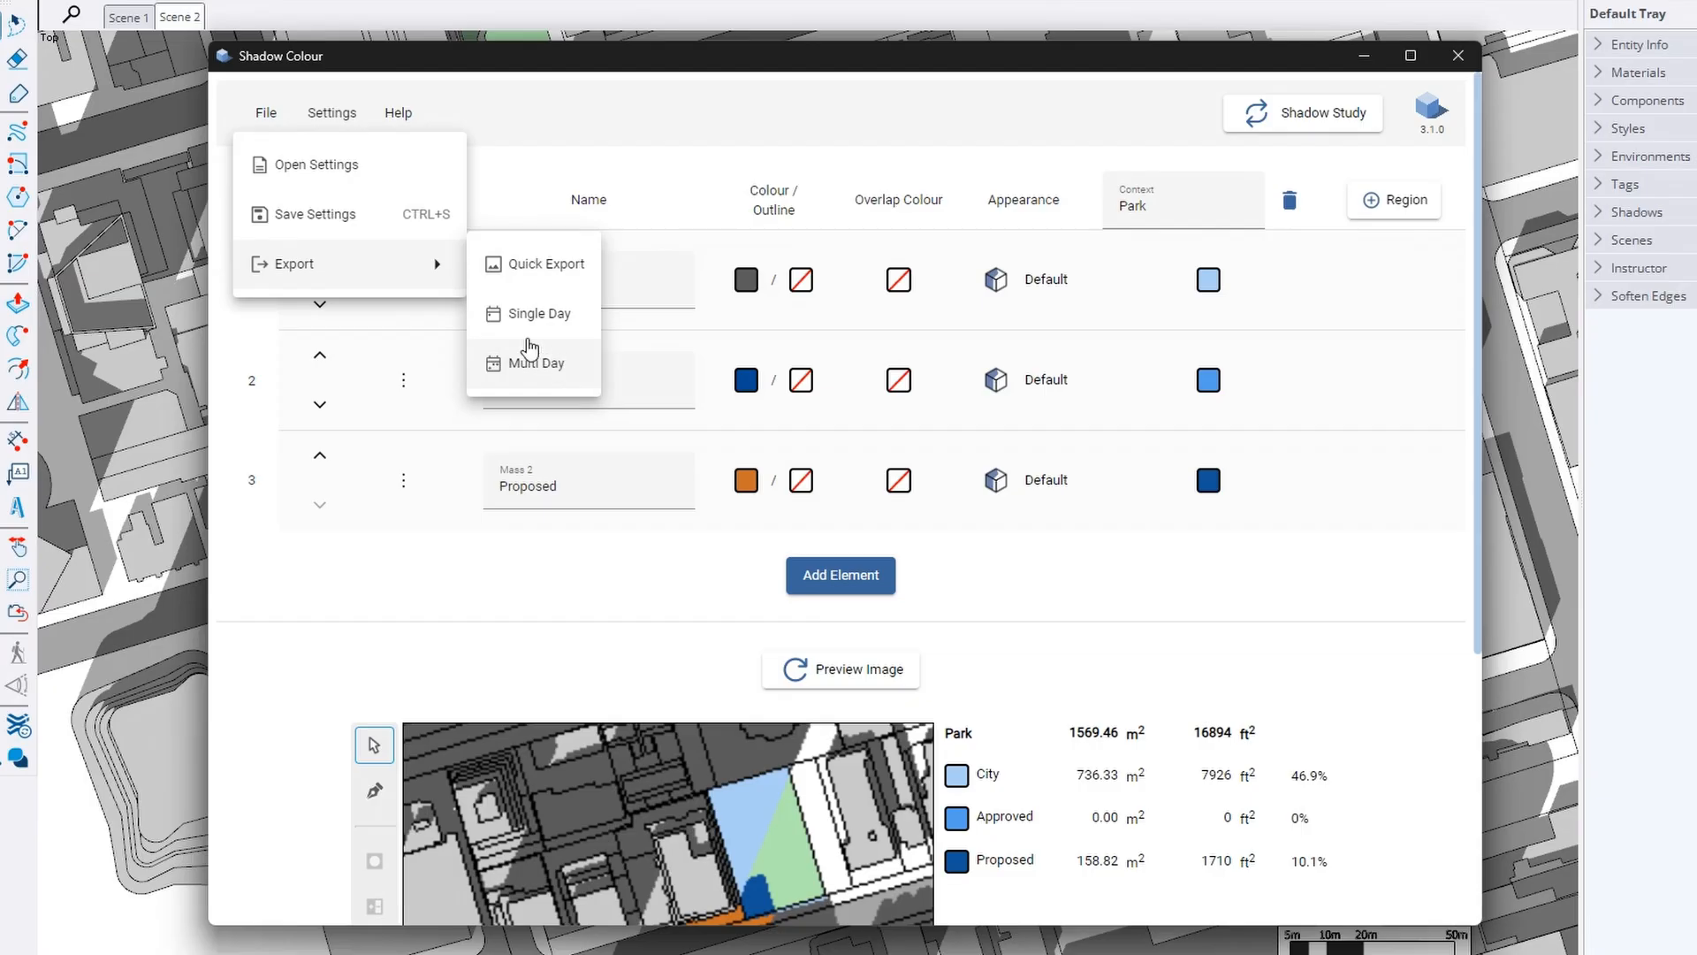
Start a Single Day export for 3/21/2026 running 10:00 AM to 05:00 PM
left_click(564, 319)
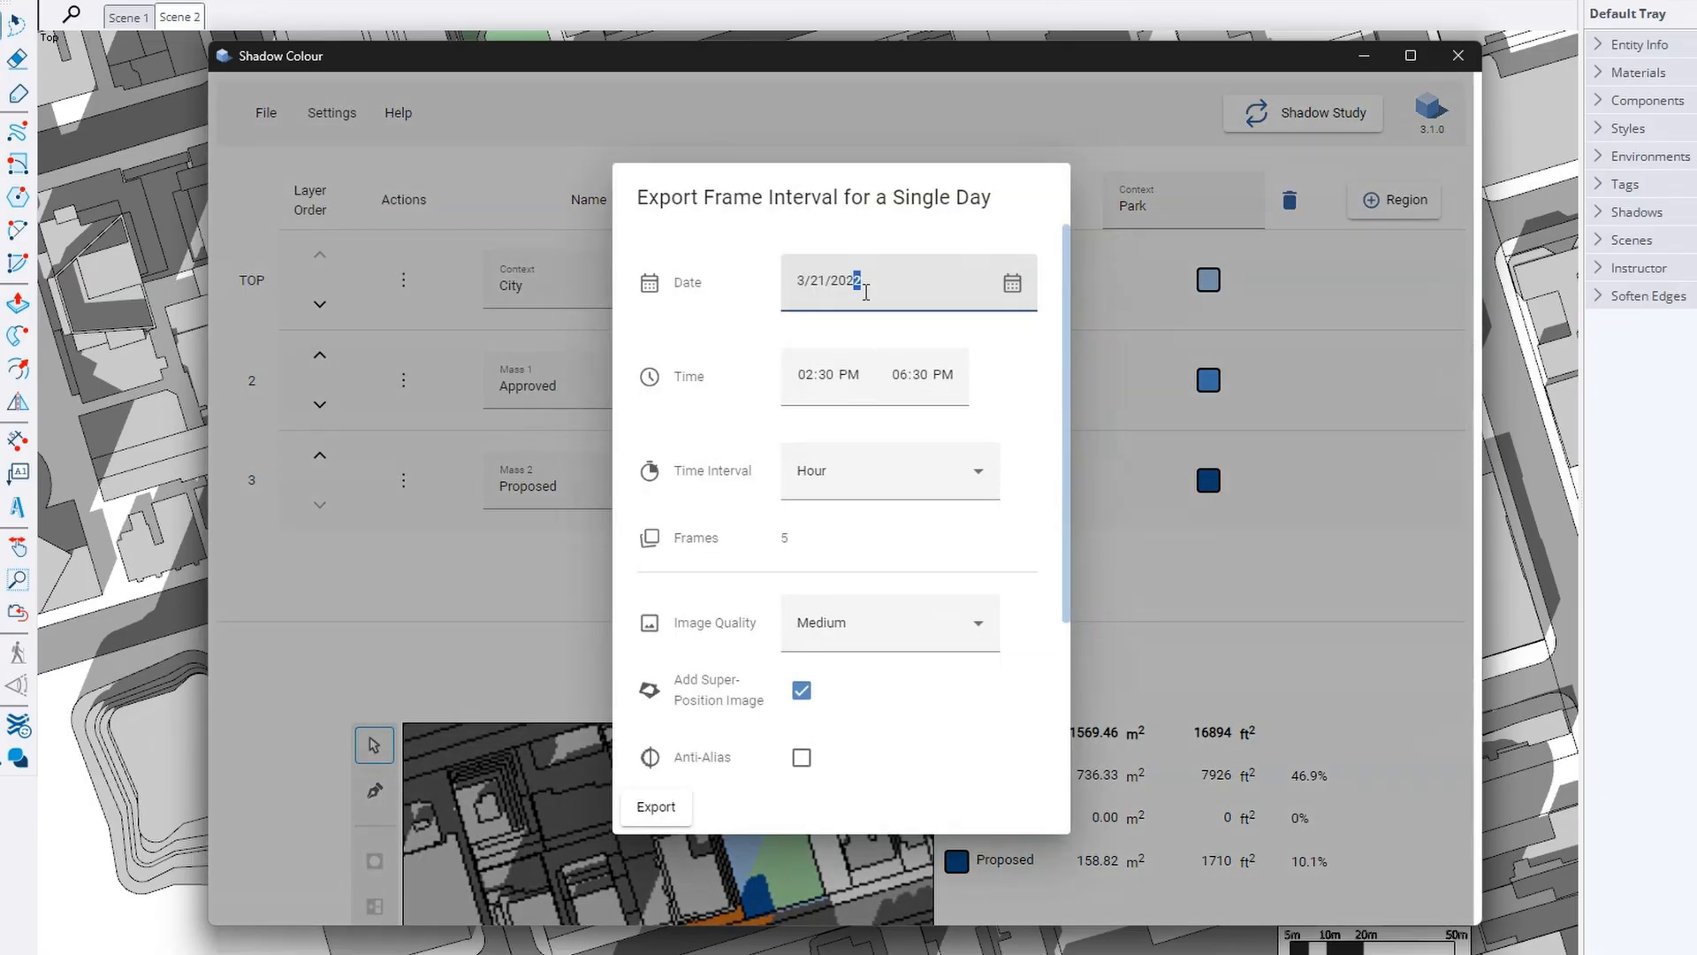
type("6")
left_click(1012, 283)
left_click(1013, 283)
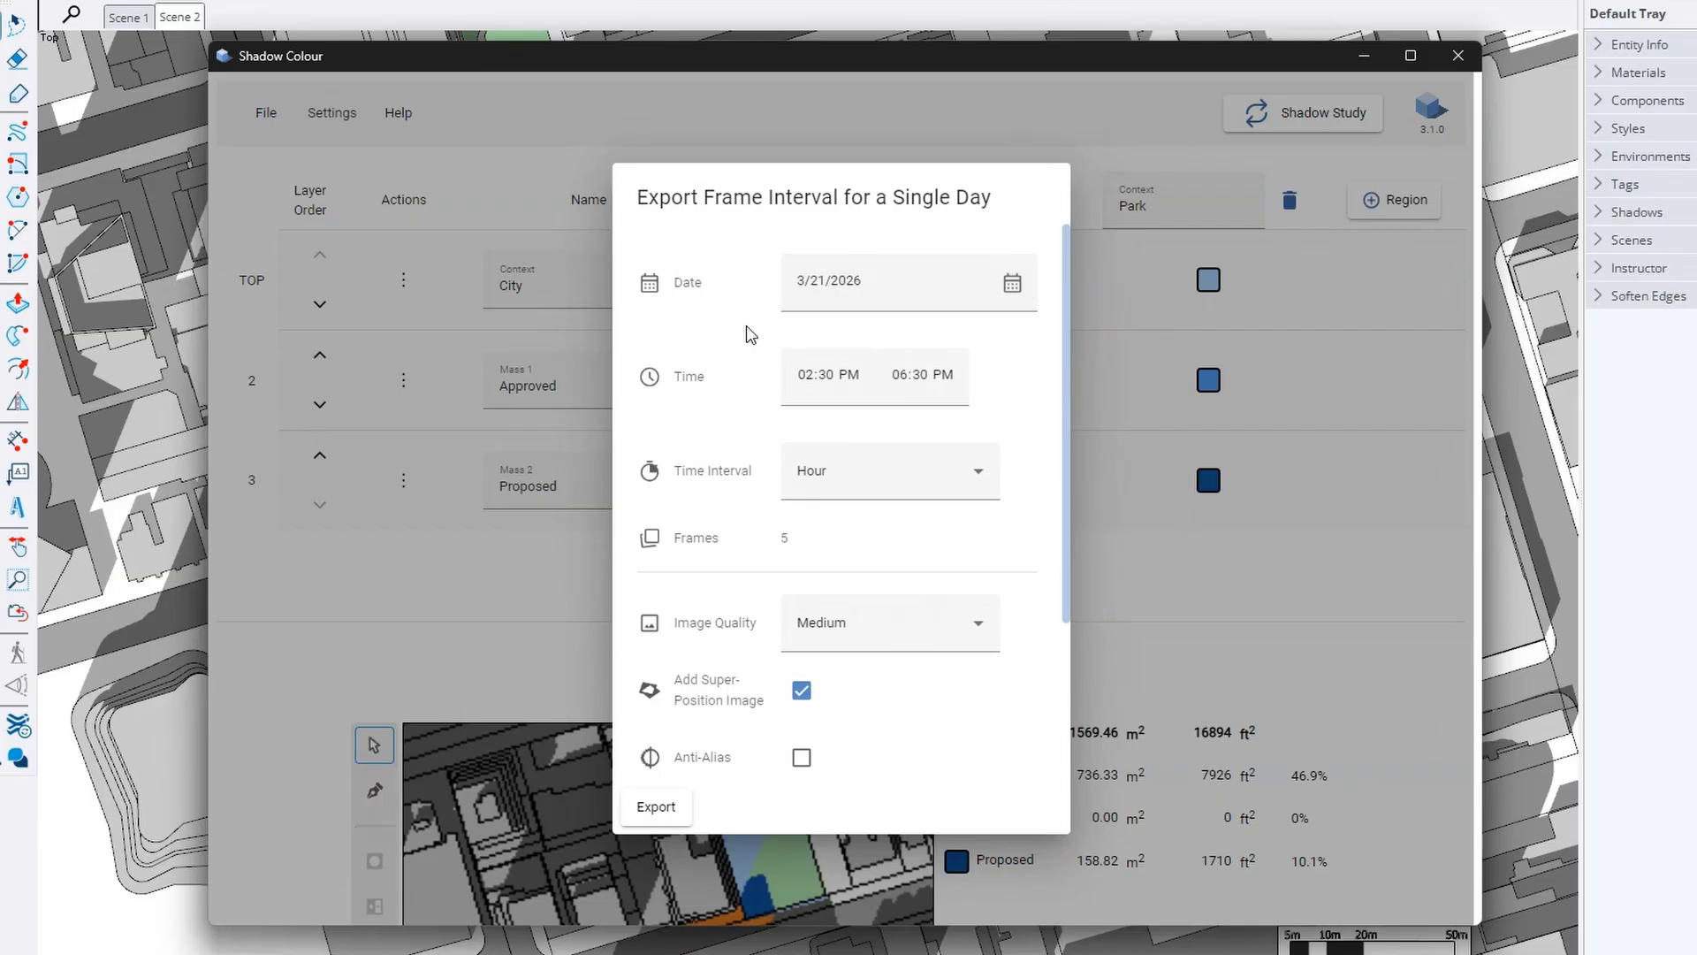
left_click(808, 374)
type("10:")
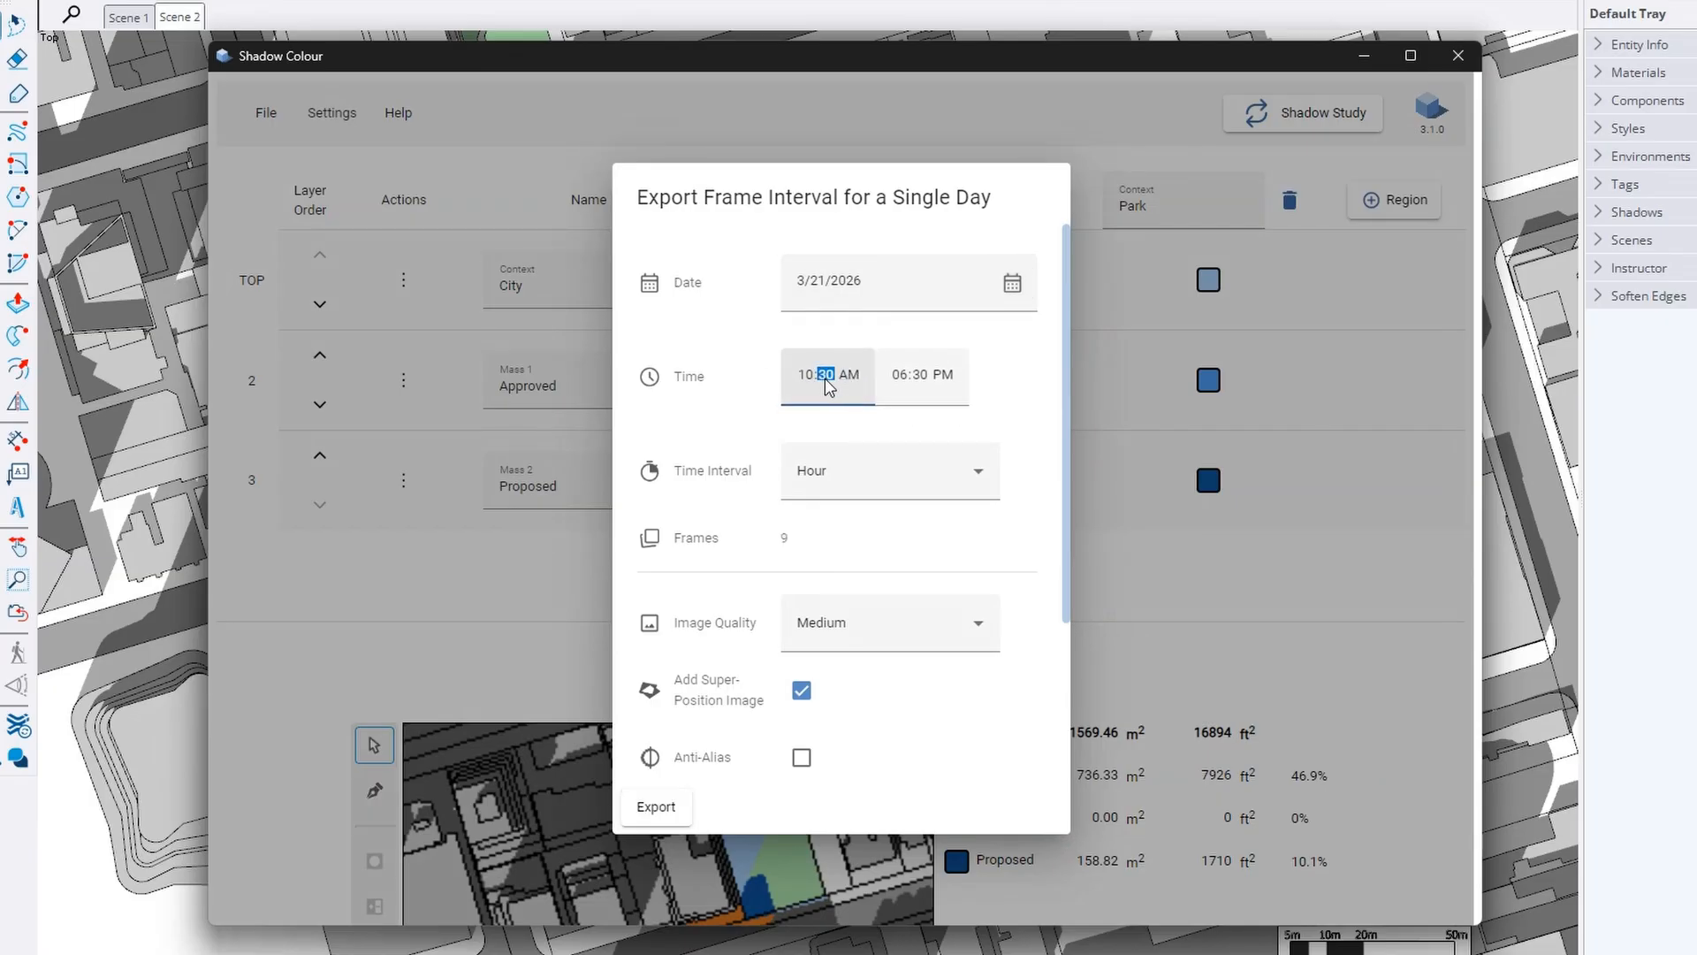
type("00")
left_click(894, 379)
type("05:")
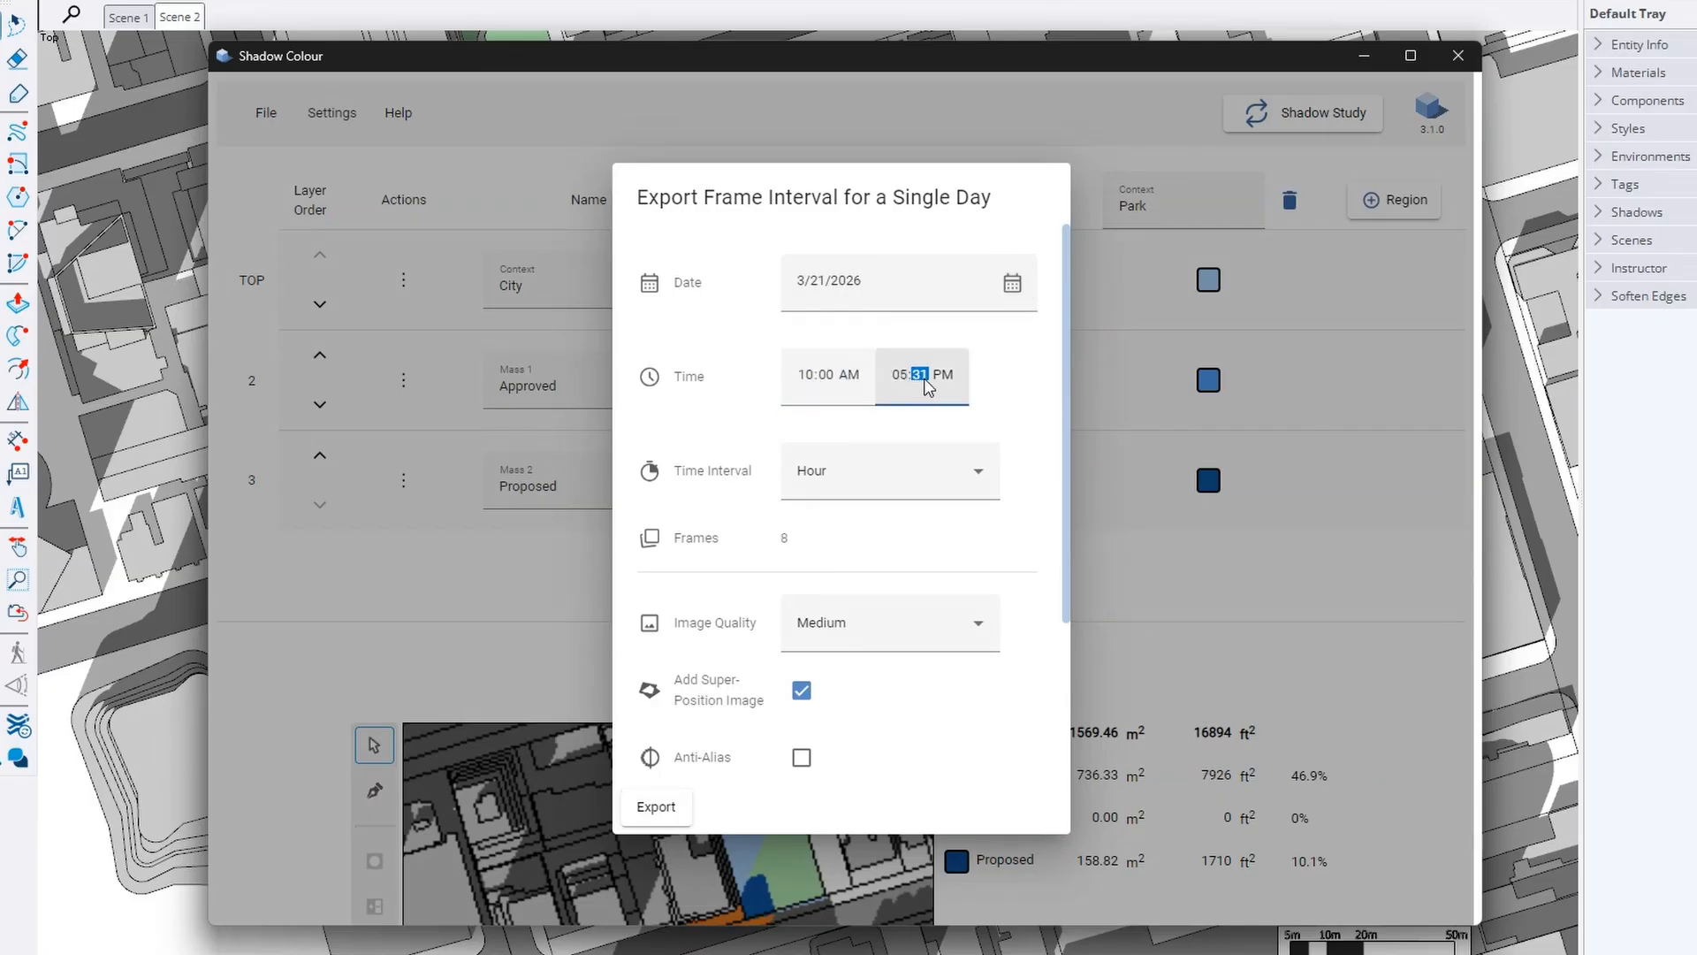
type("00")
left_click(995, 391)
Keep Hour interval and Medium quality, enable Shadow Area Calculation, and export to the folder
left_click(959, 459)
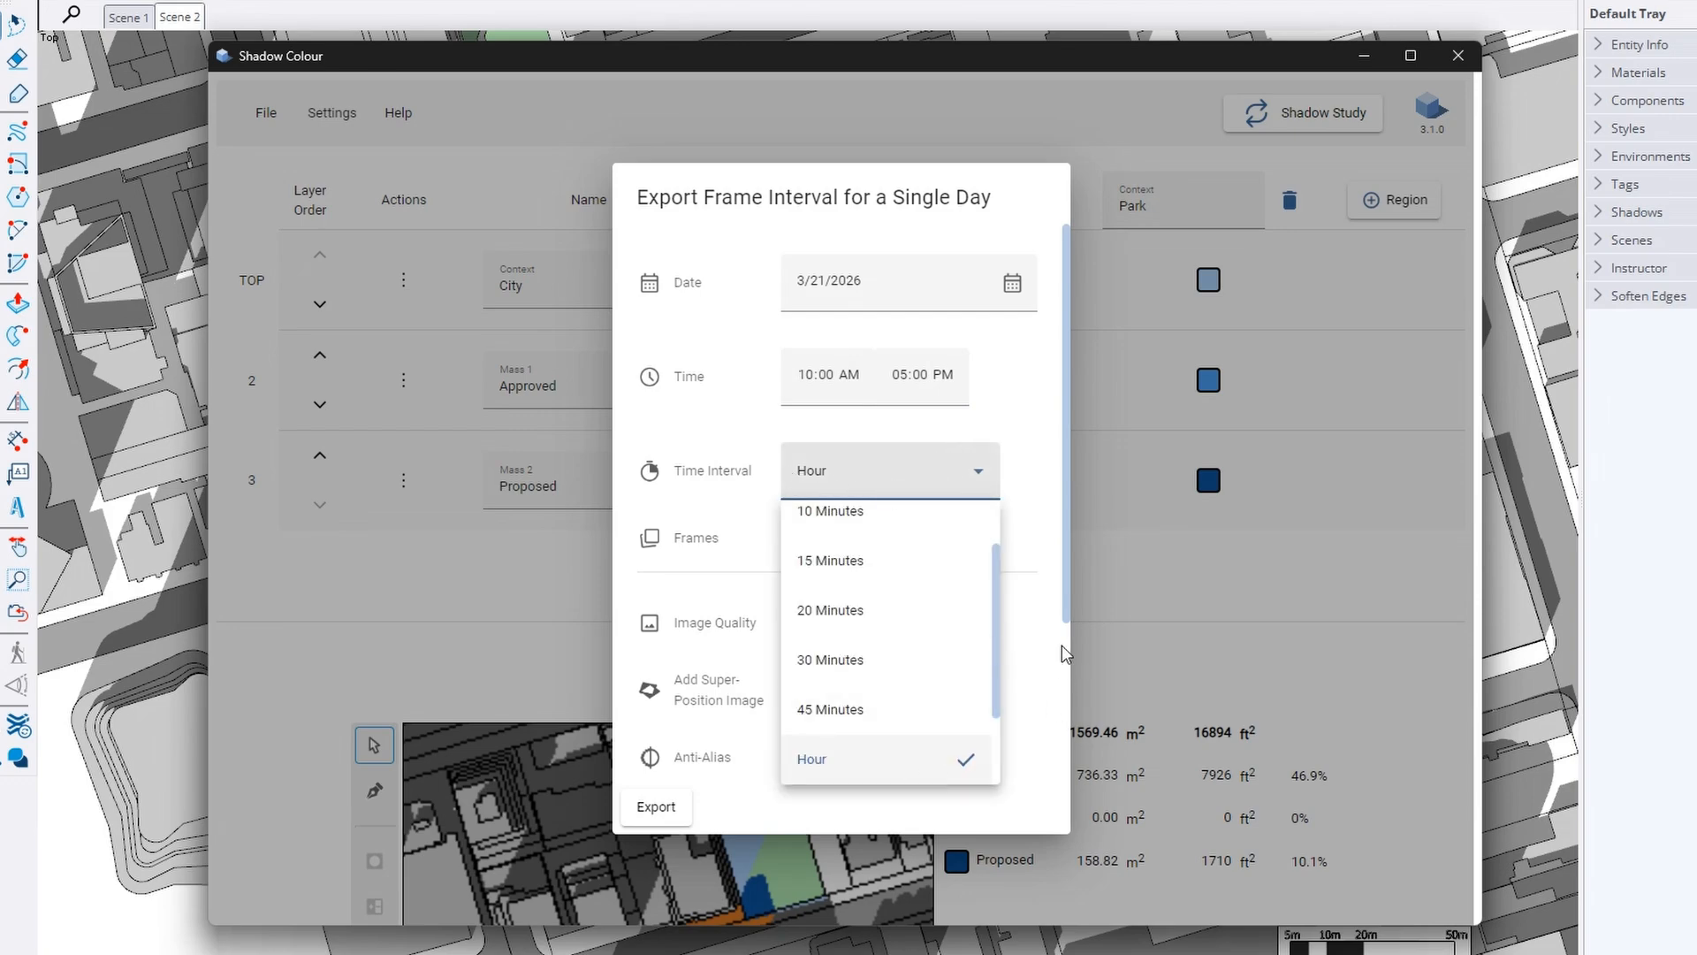
scroll(960, 670, "down", 2)
left_click(1016, 642)
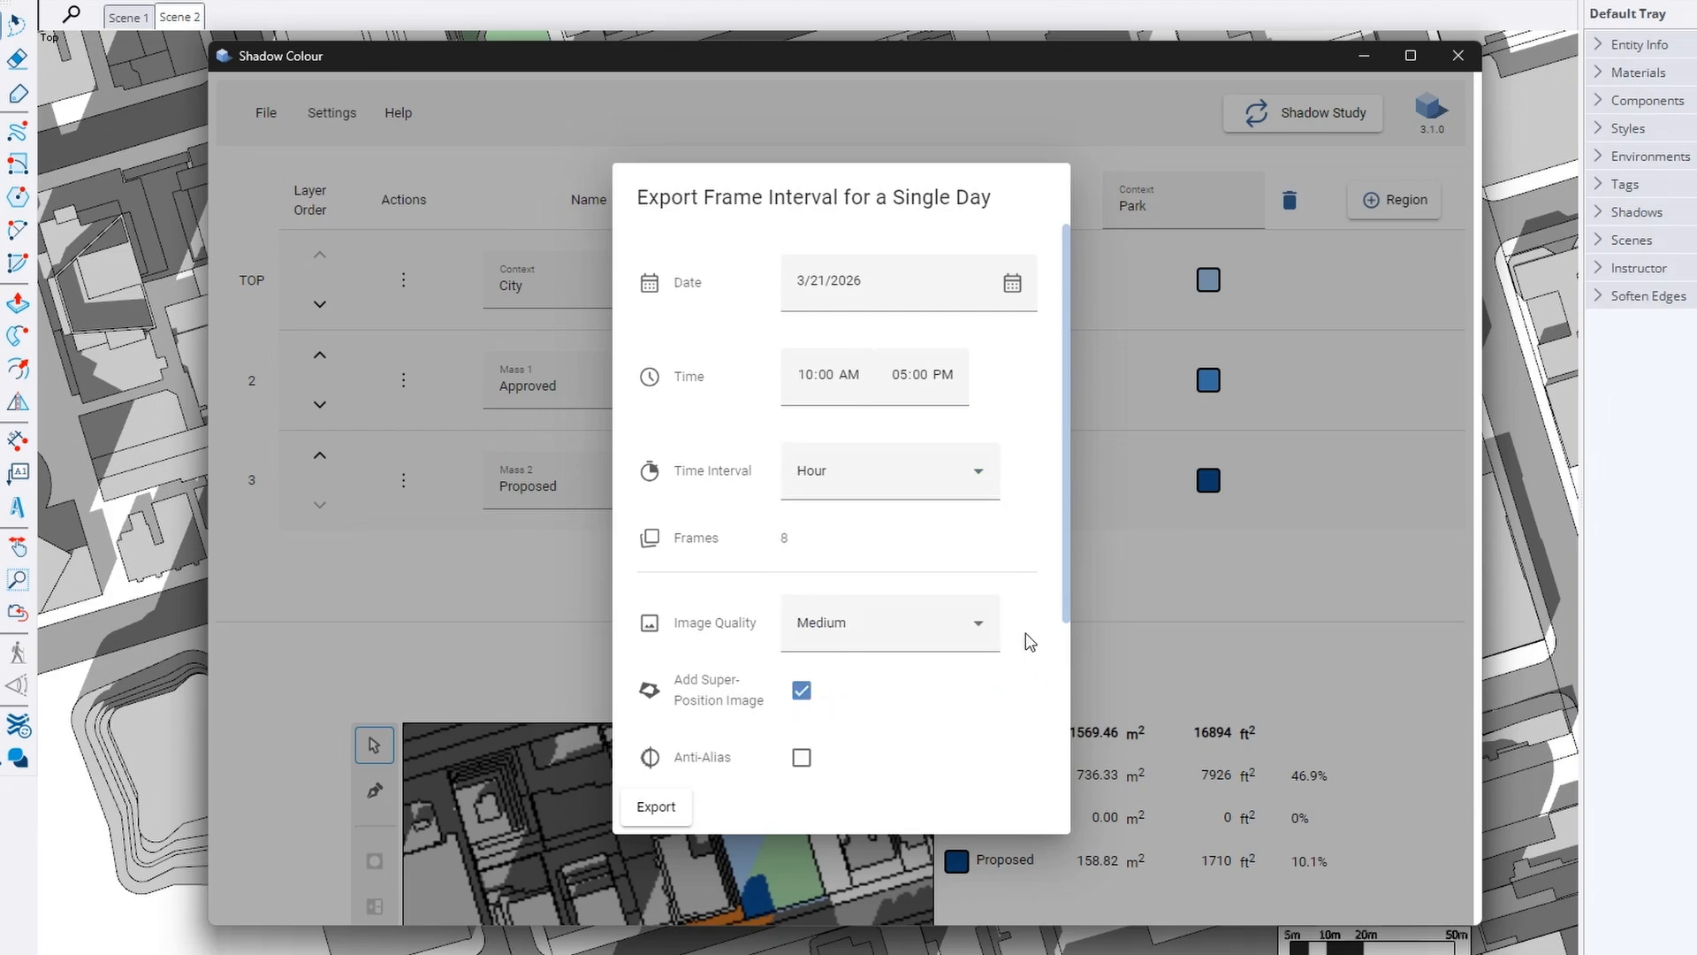
scroll(1017, 629, "down", 3)
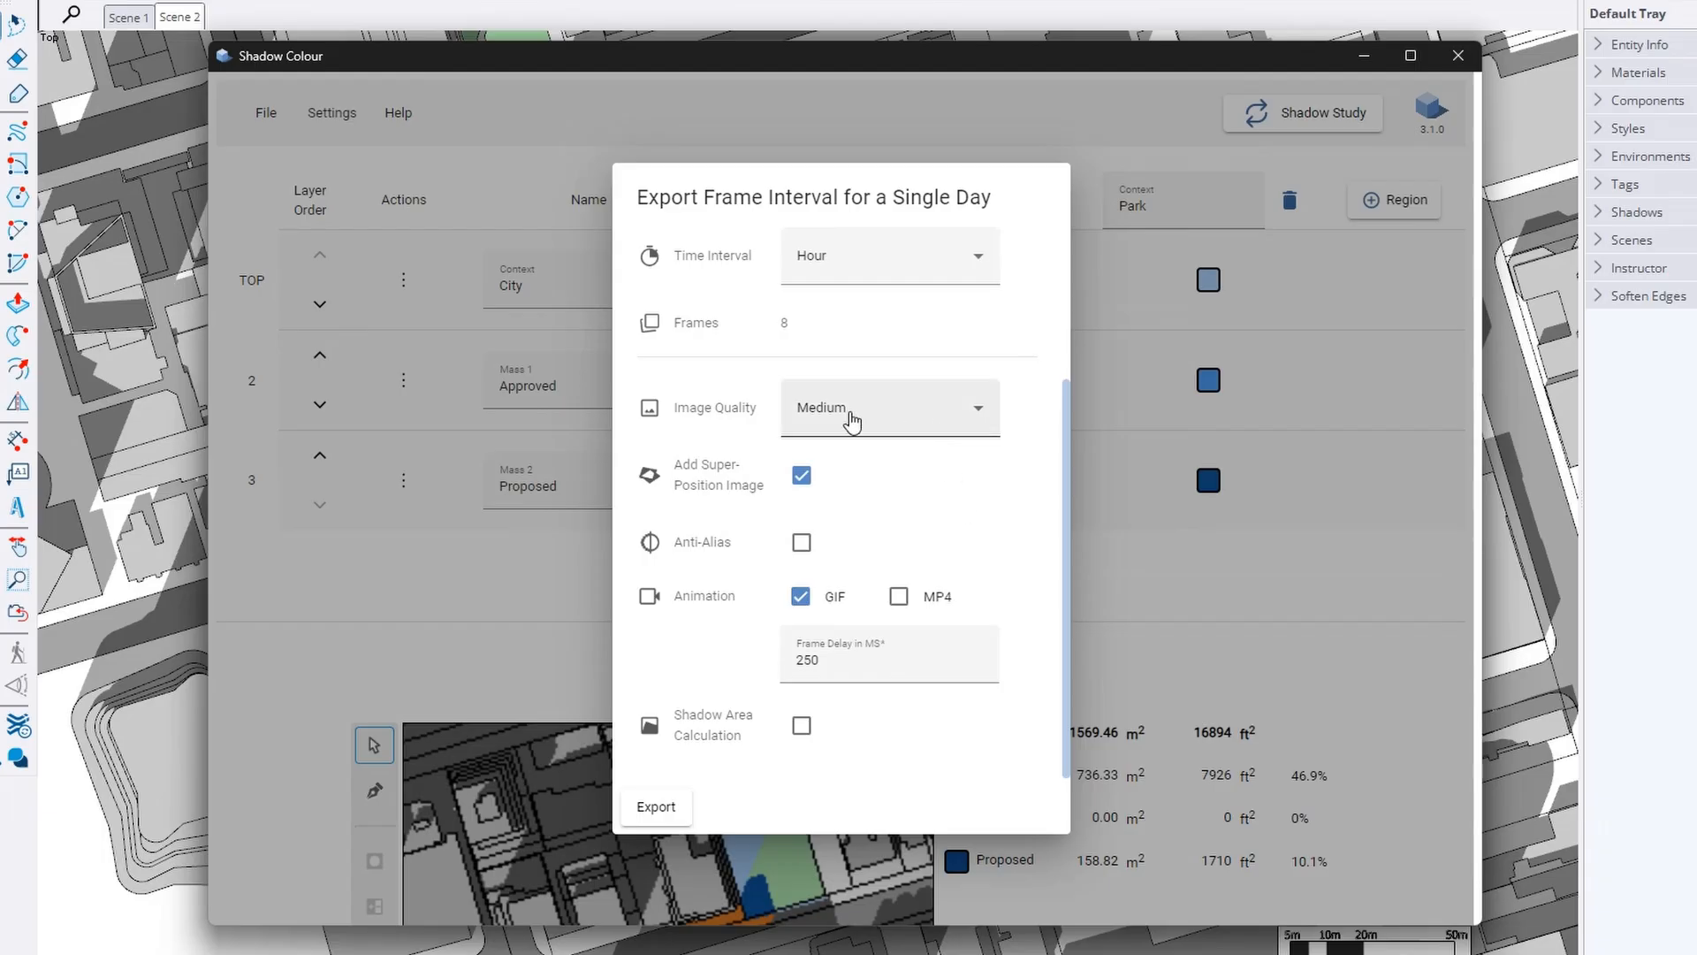
left_click(962, 408)
left_click(818, 521)
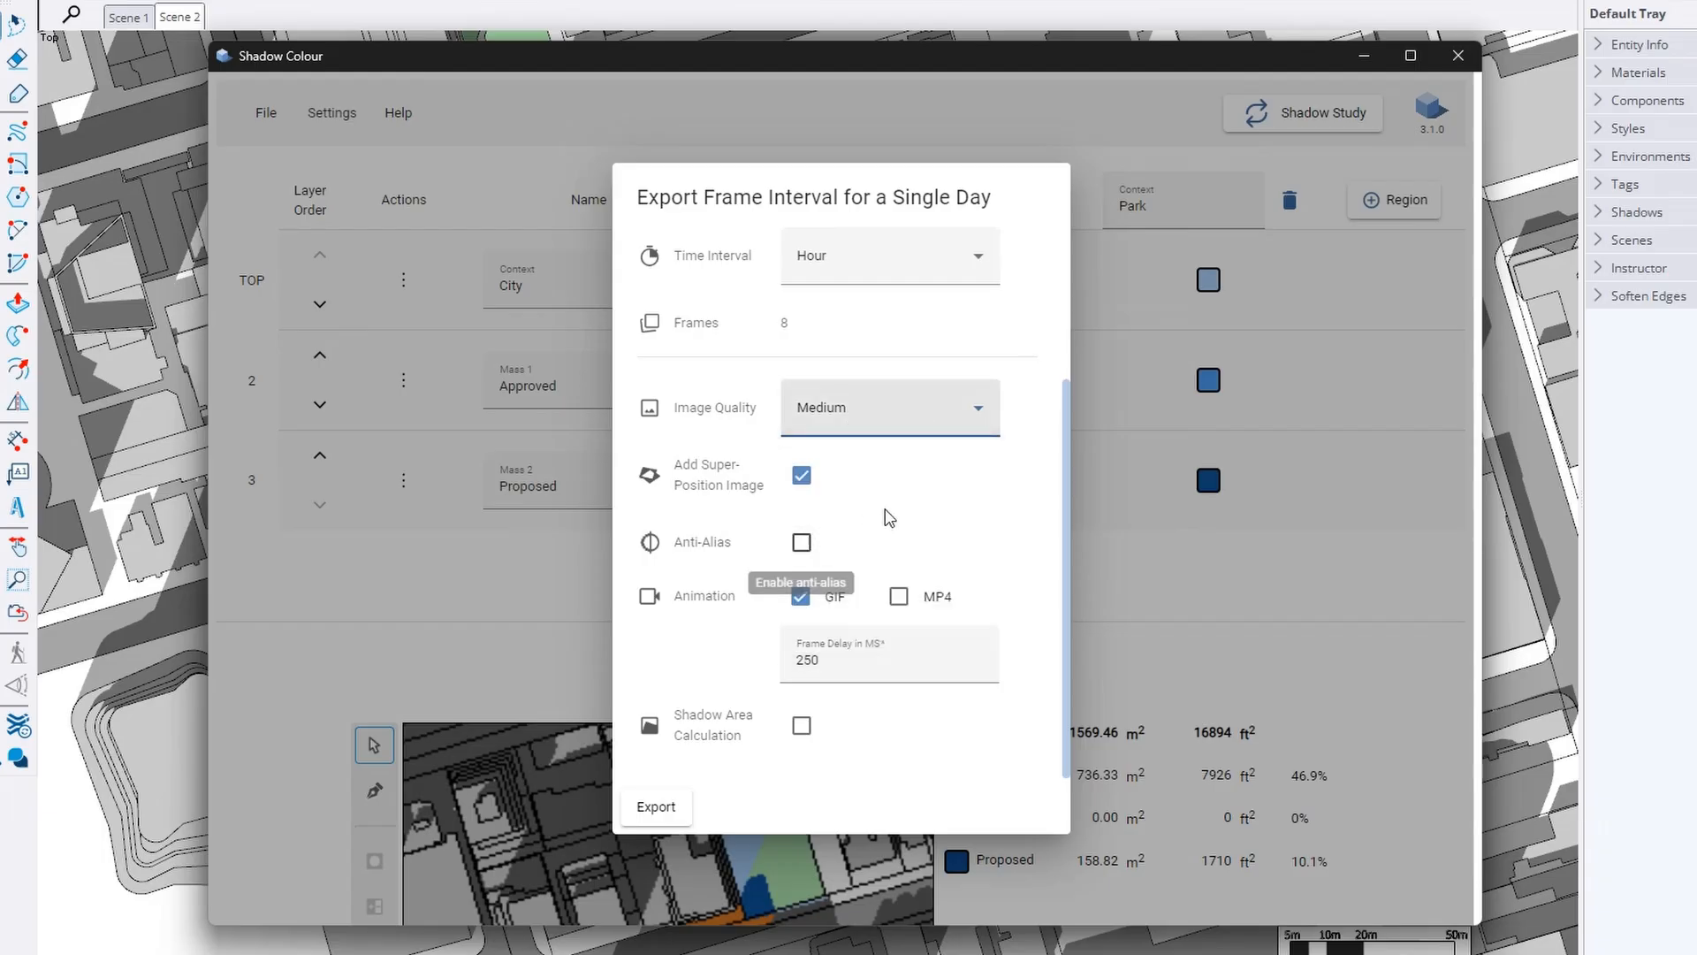
left_click(802, 478)
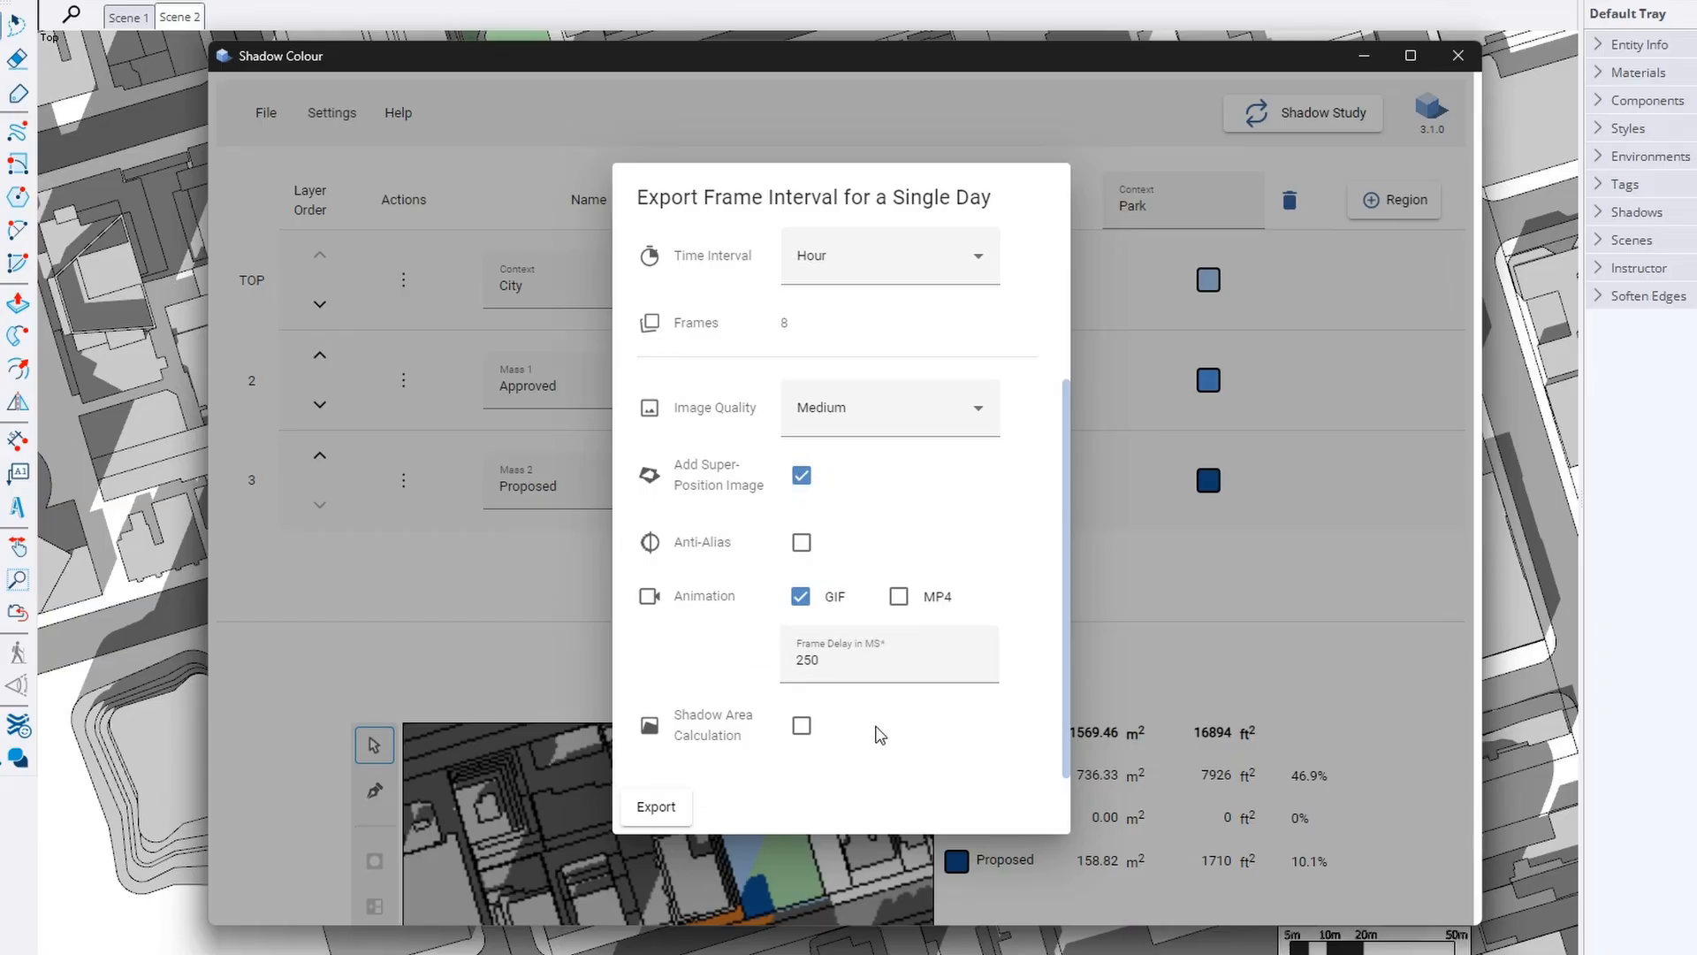
left_click(802, 726)
left_click(654, 809)
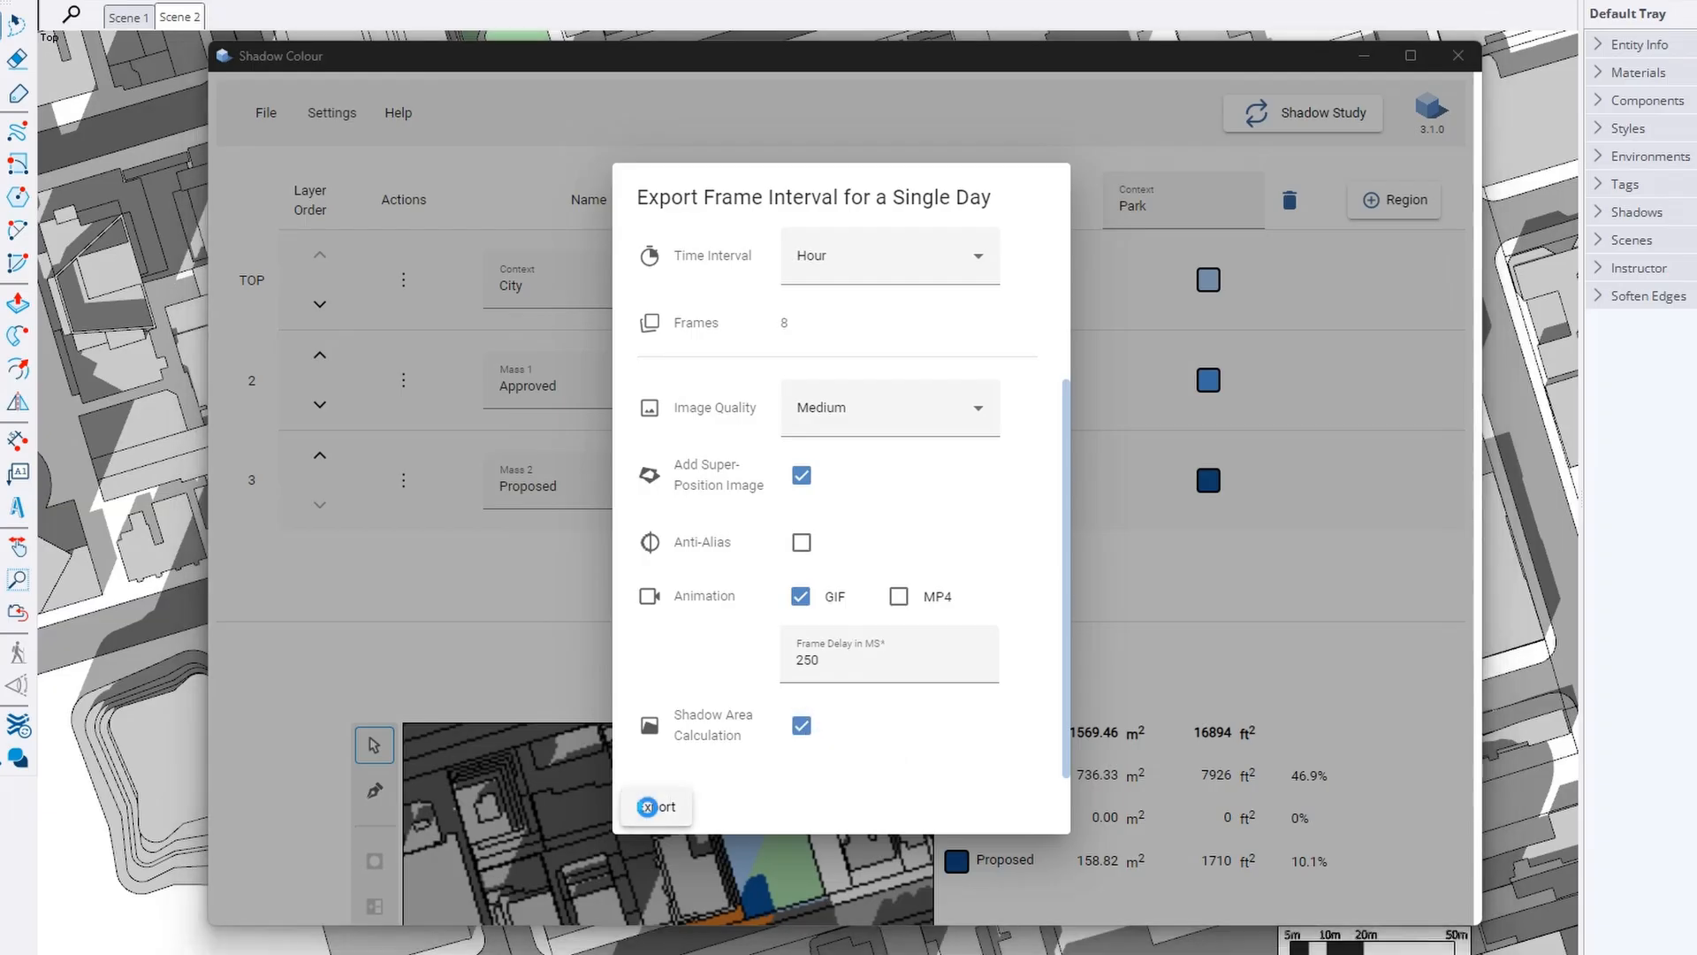
left_click(904, 723)
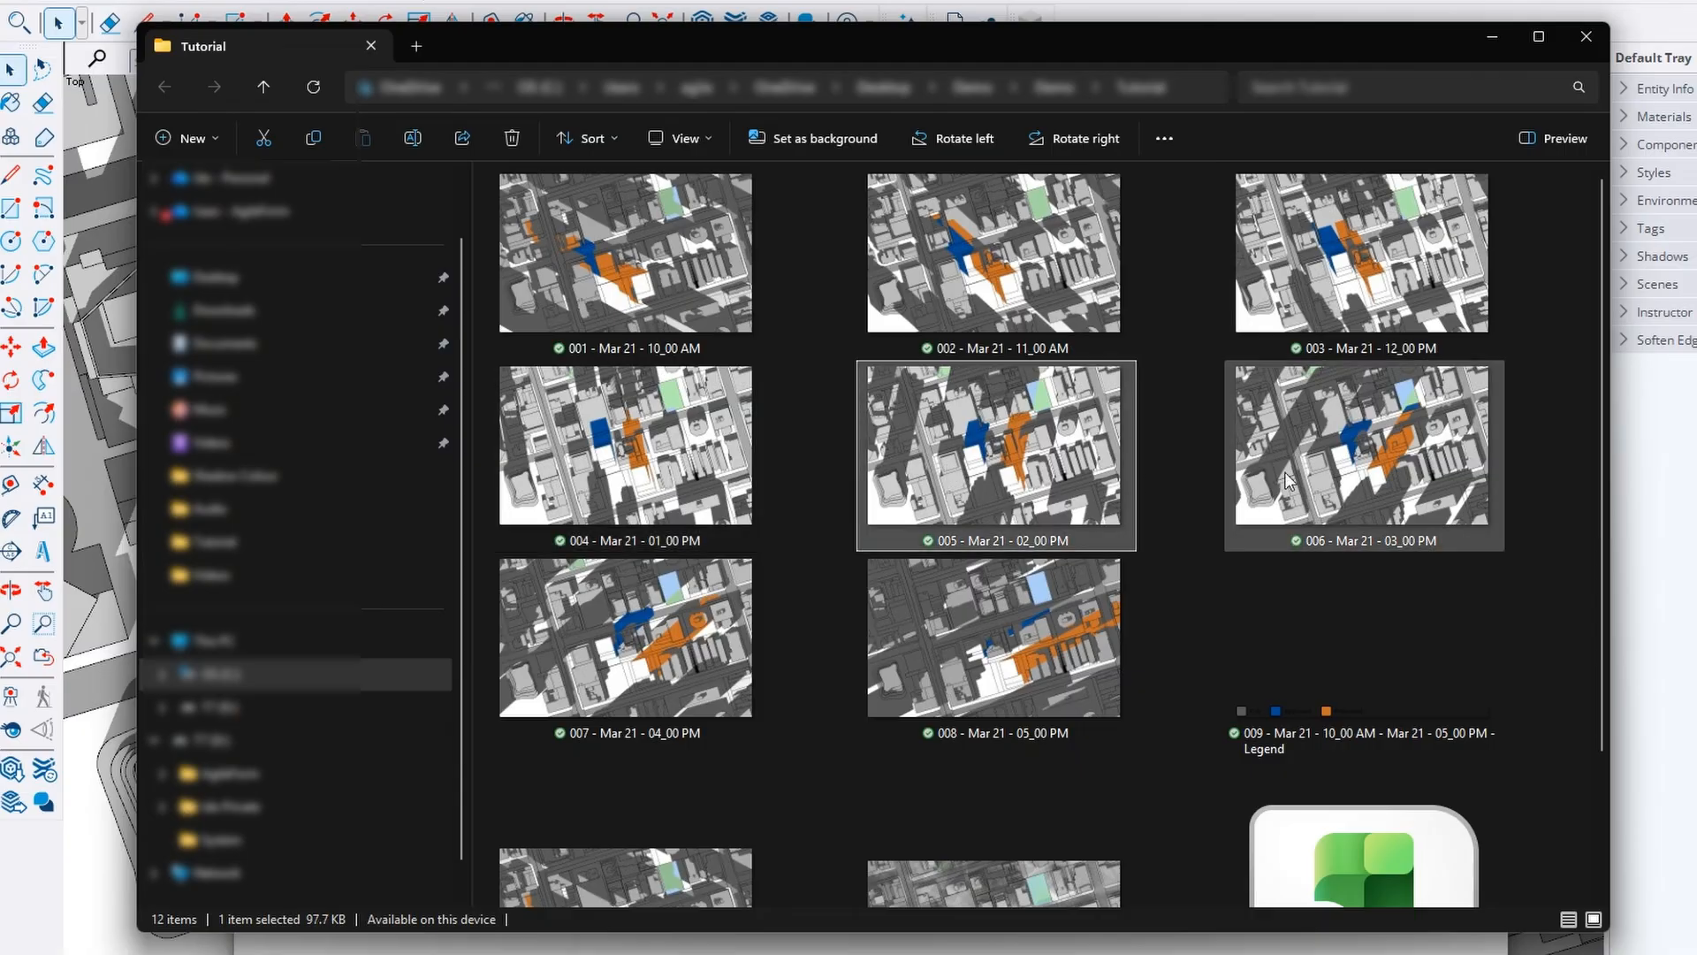
Preview the exported 009 shadow study GIF animation in Photos, then close it
scroll(1038, 613, "down", 2)
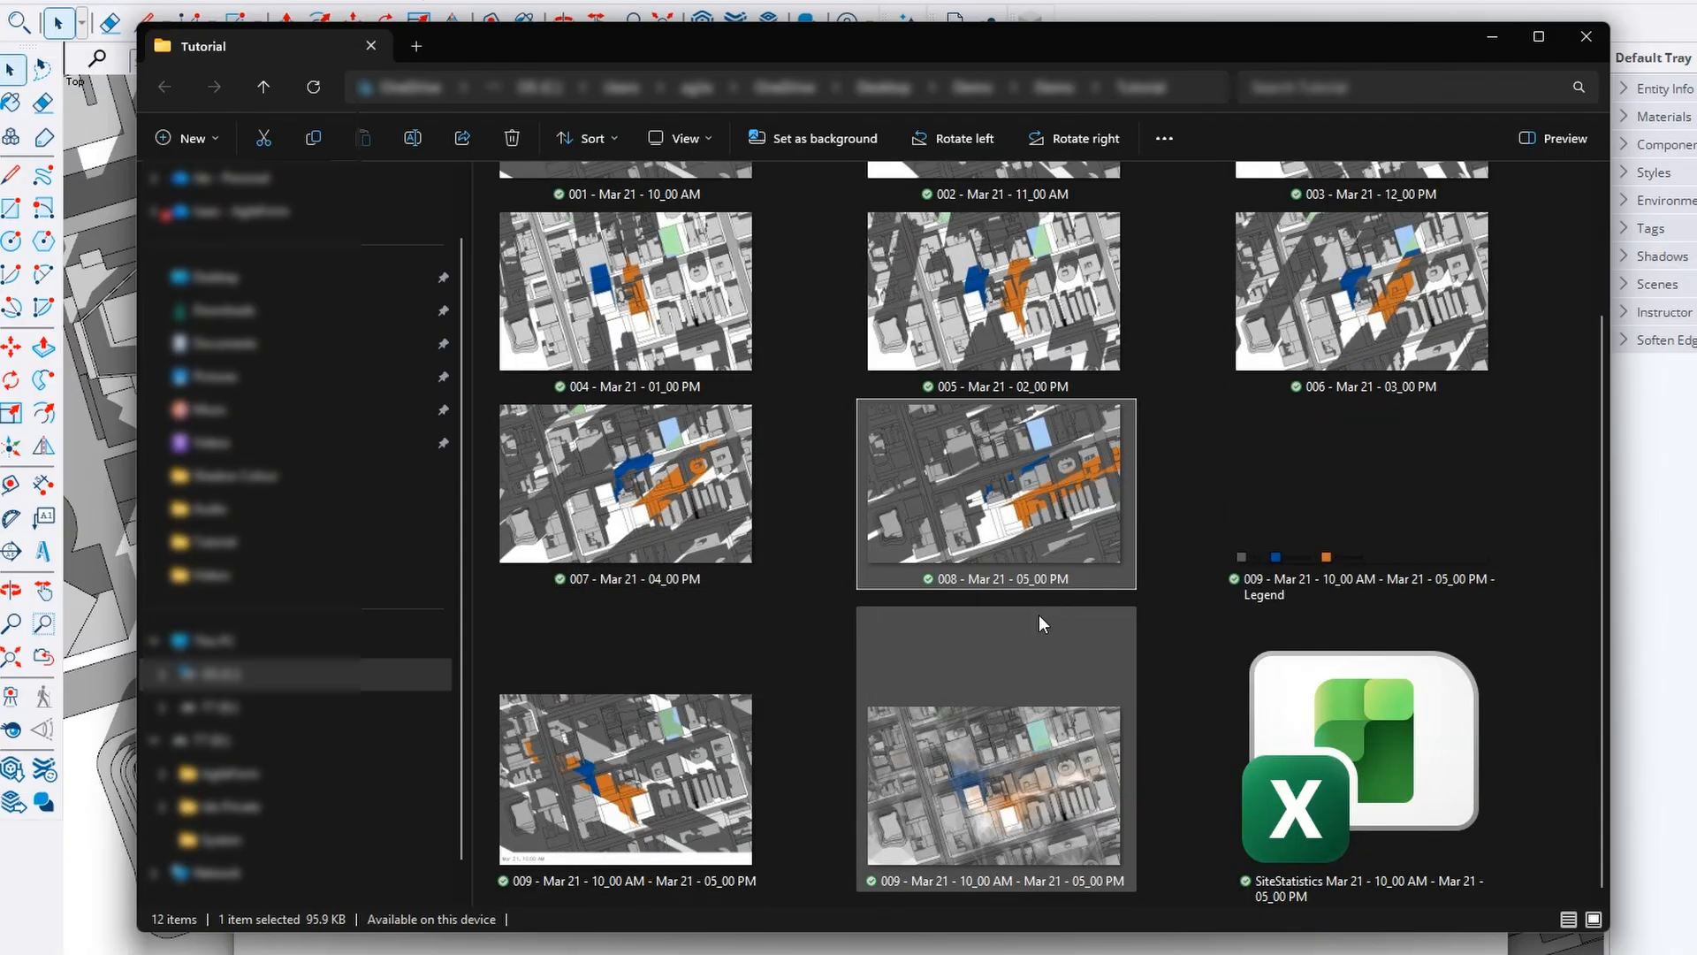
left_click(1015, 762)
left_click(698, 763)
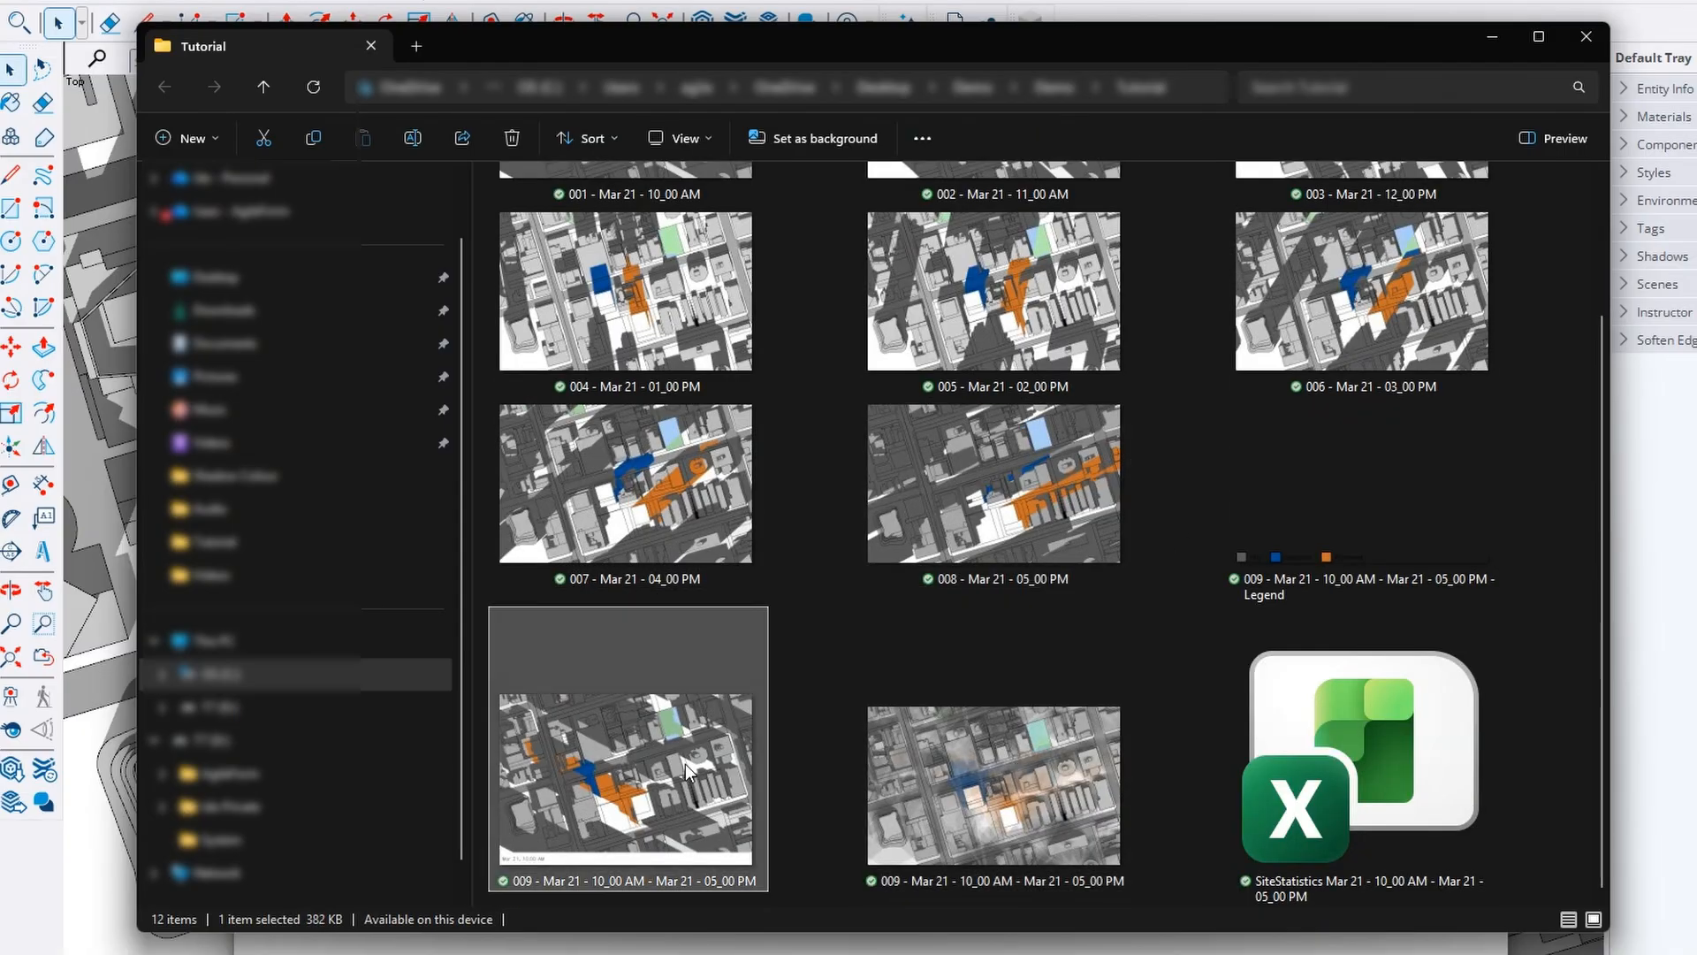
double_click(686, 764)
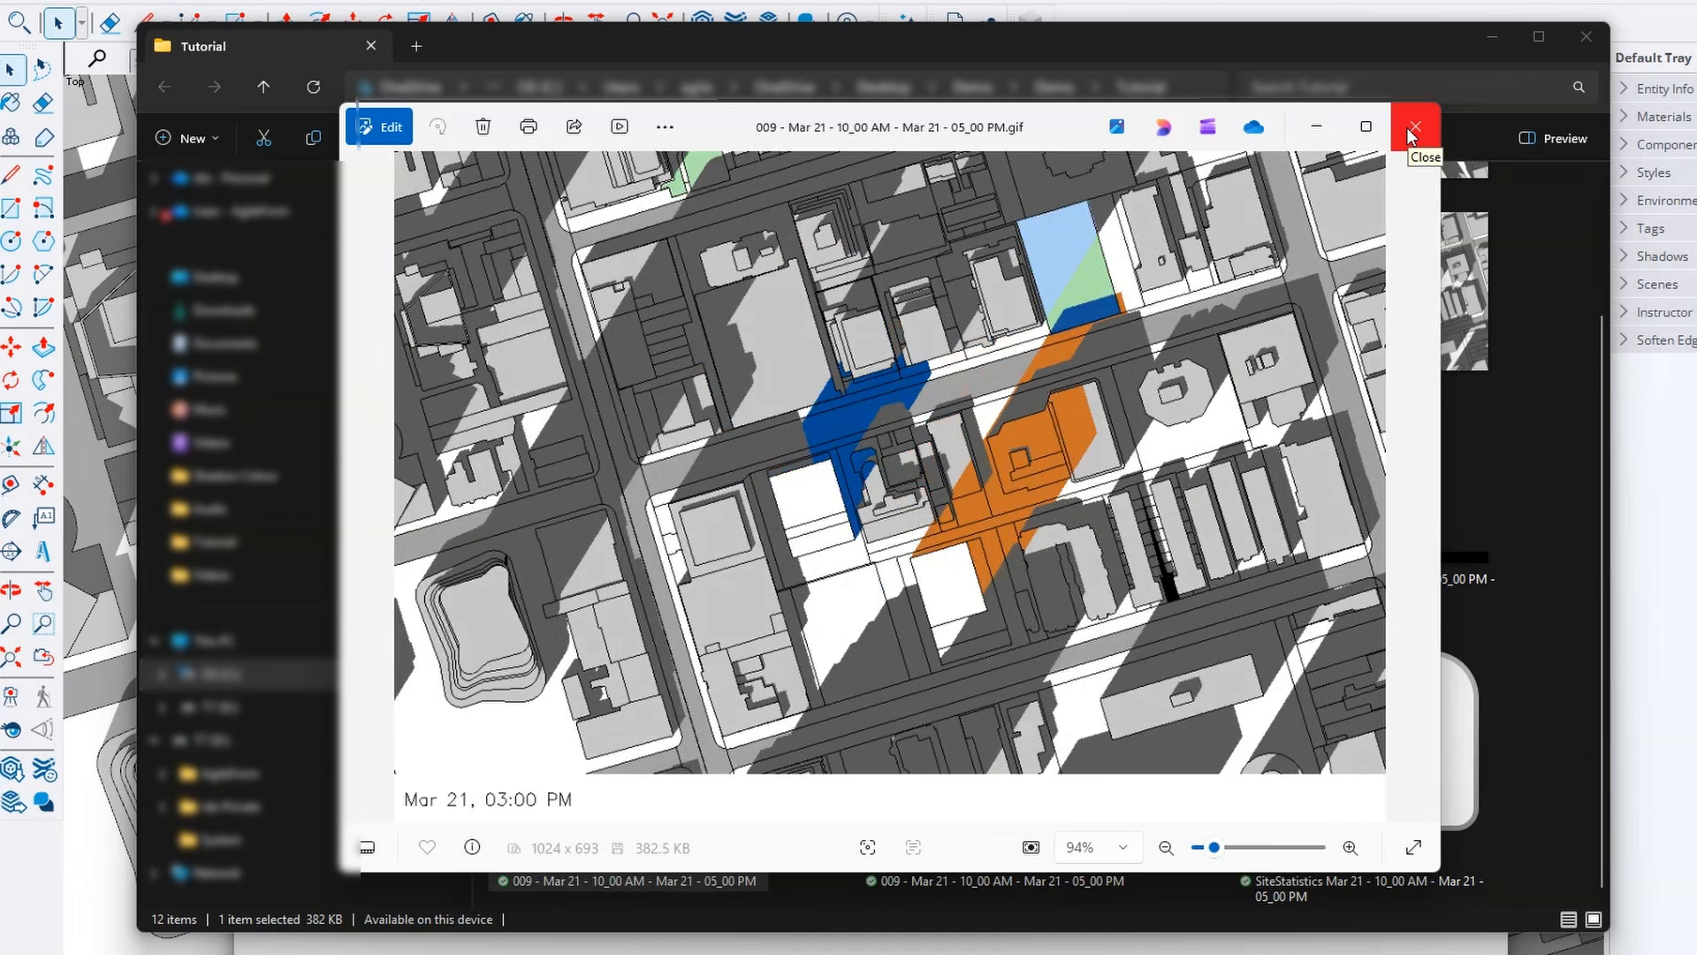
left_click(1412, 133)
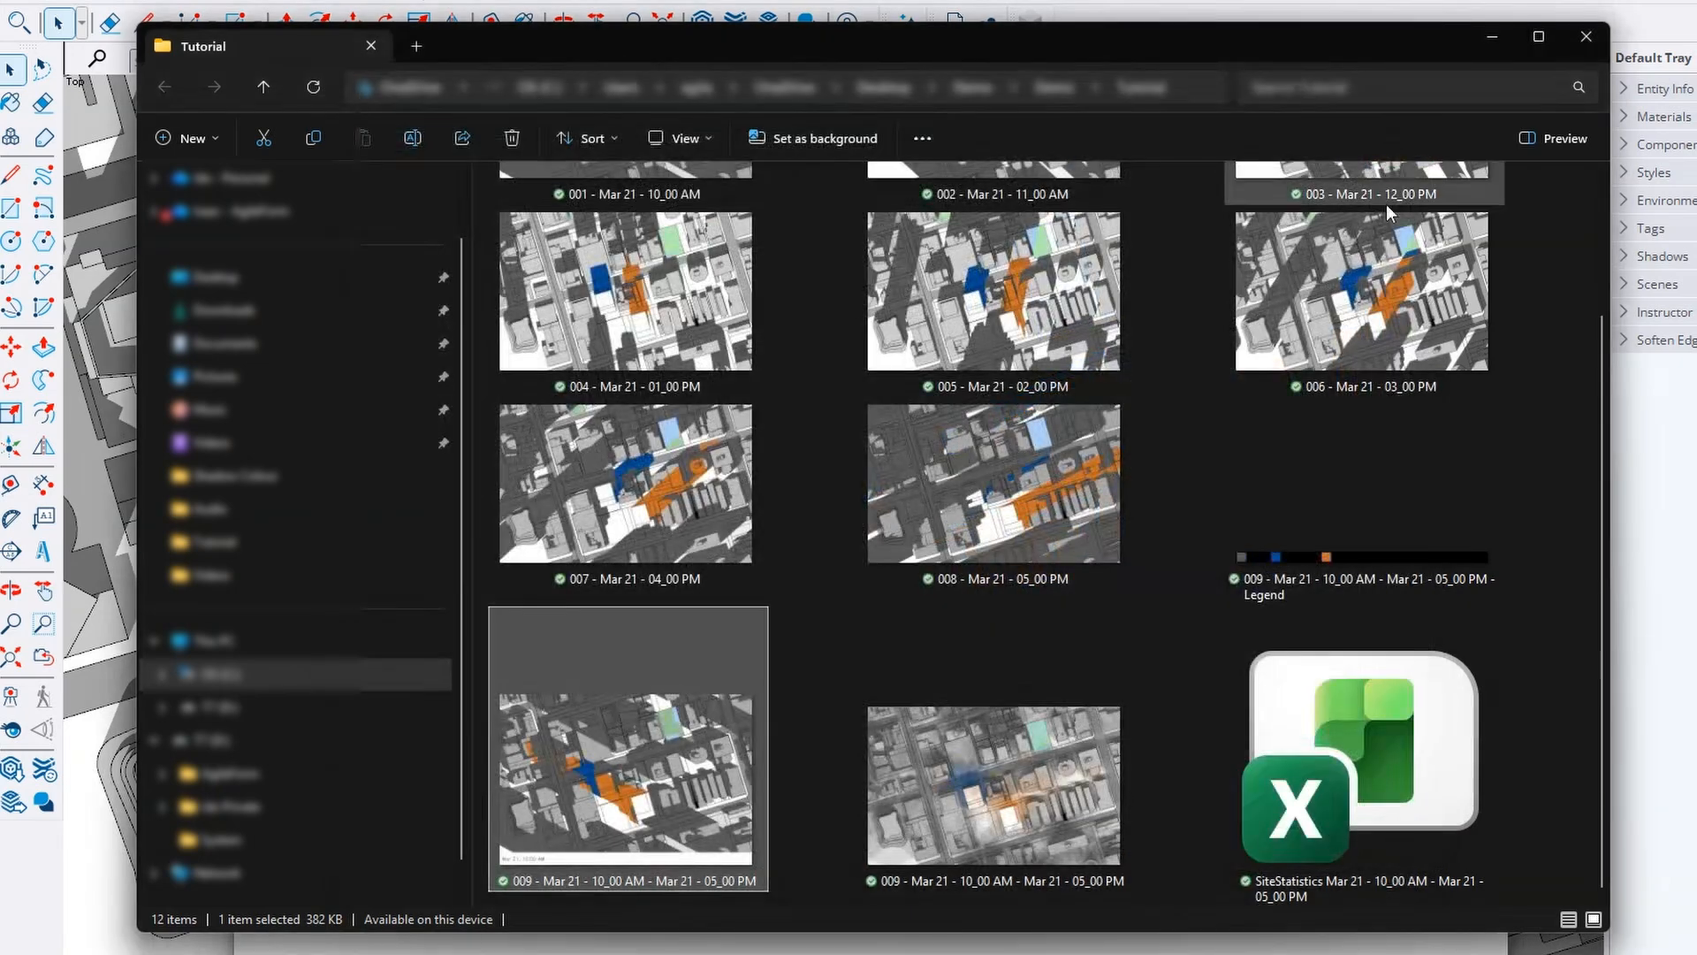
Open the SiteStatistics spreadsheet to review hourly Park shading percentages
double_click(1334, 712)
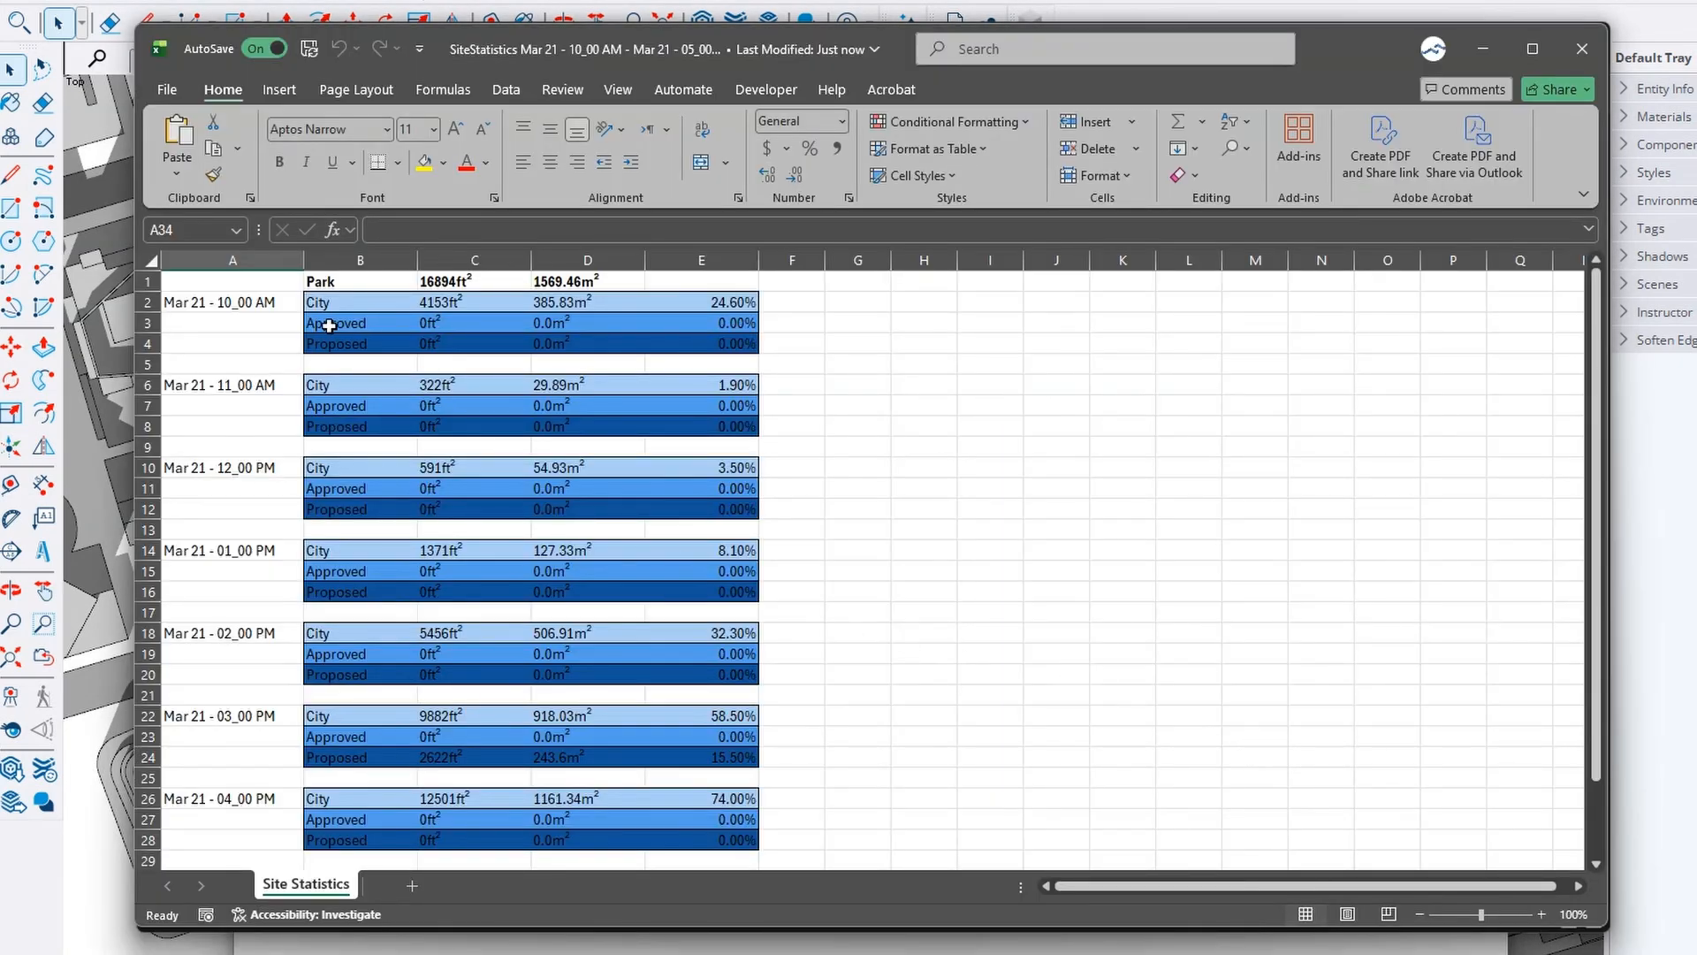
scroll(329, 326, "down", 7)
scroll(297, 497, "up", 7)
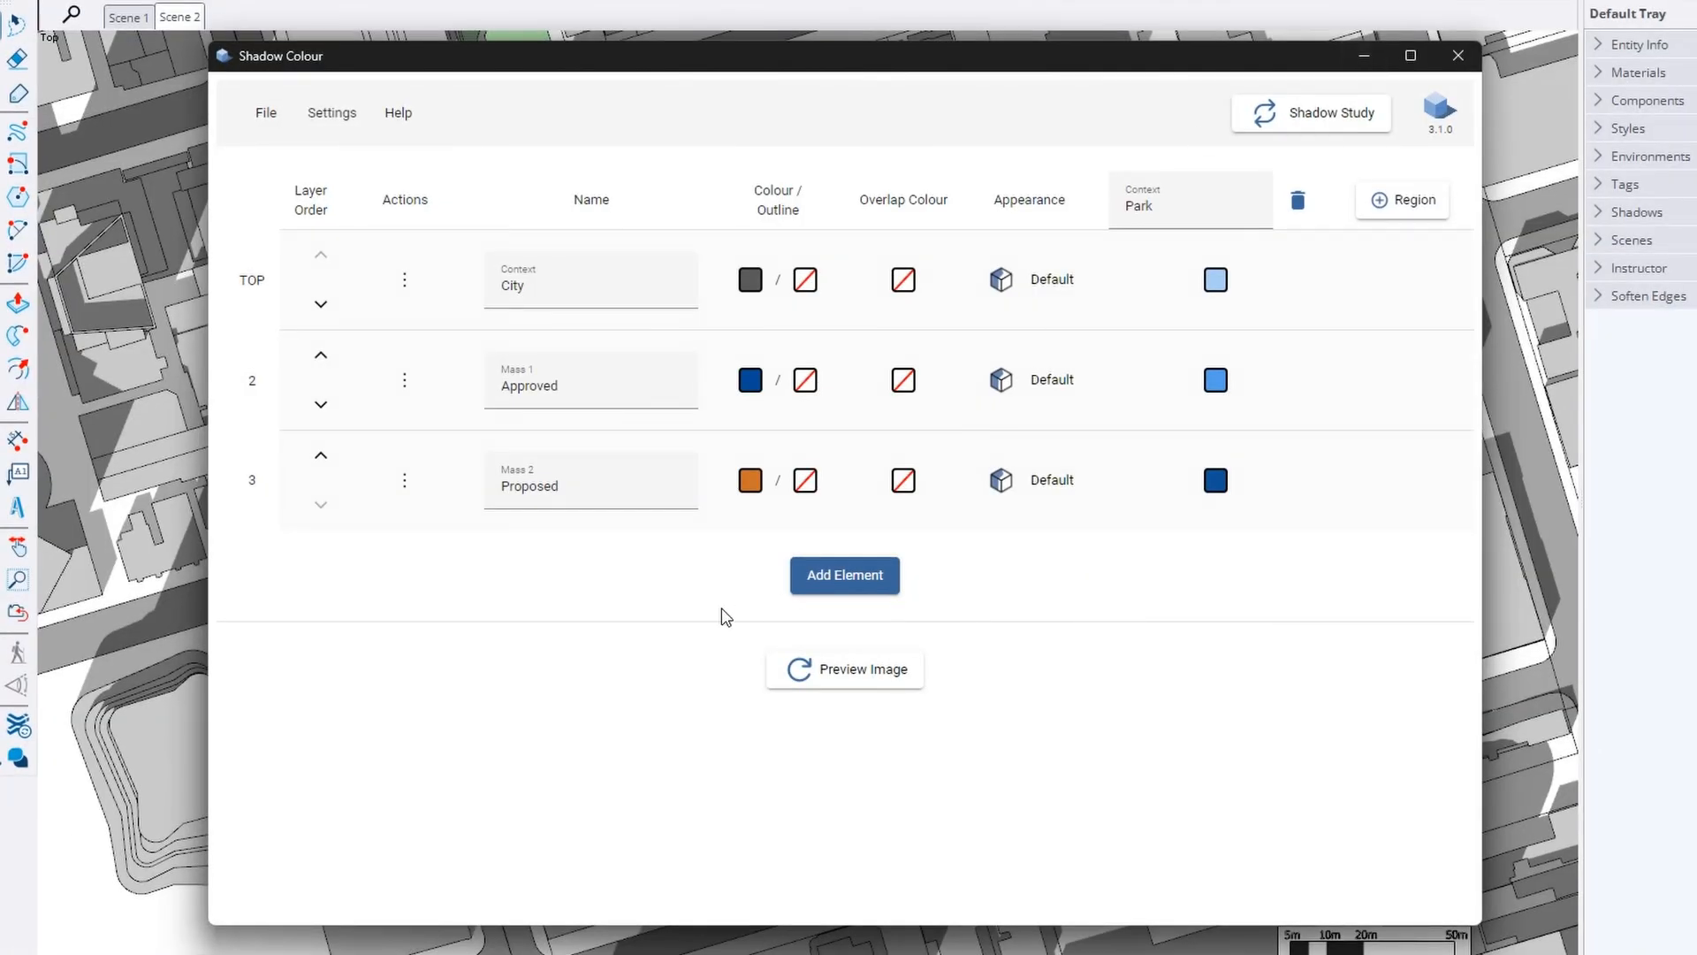
Start a Multi Day export and add a first day of March 21
left_click(266, 112)
mouse_move(280, 265)
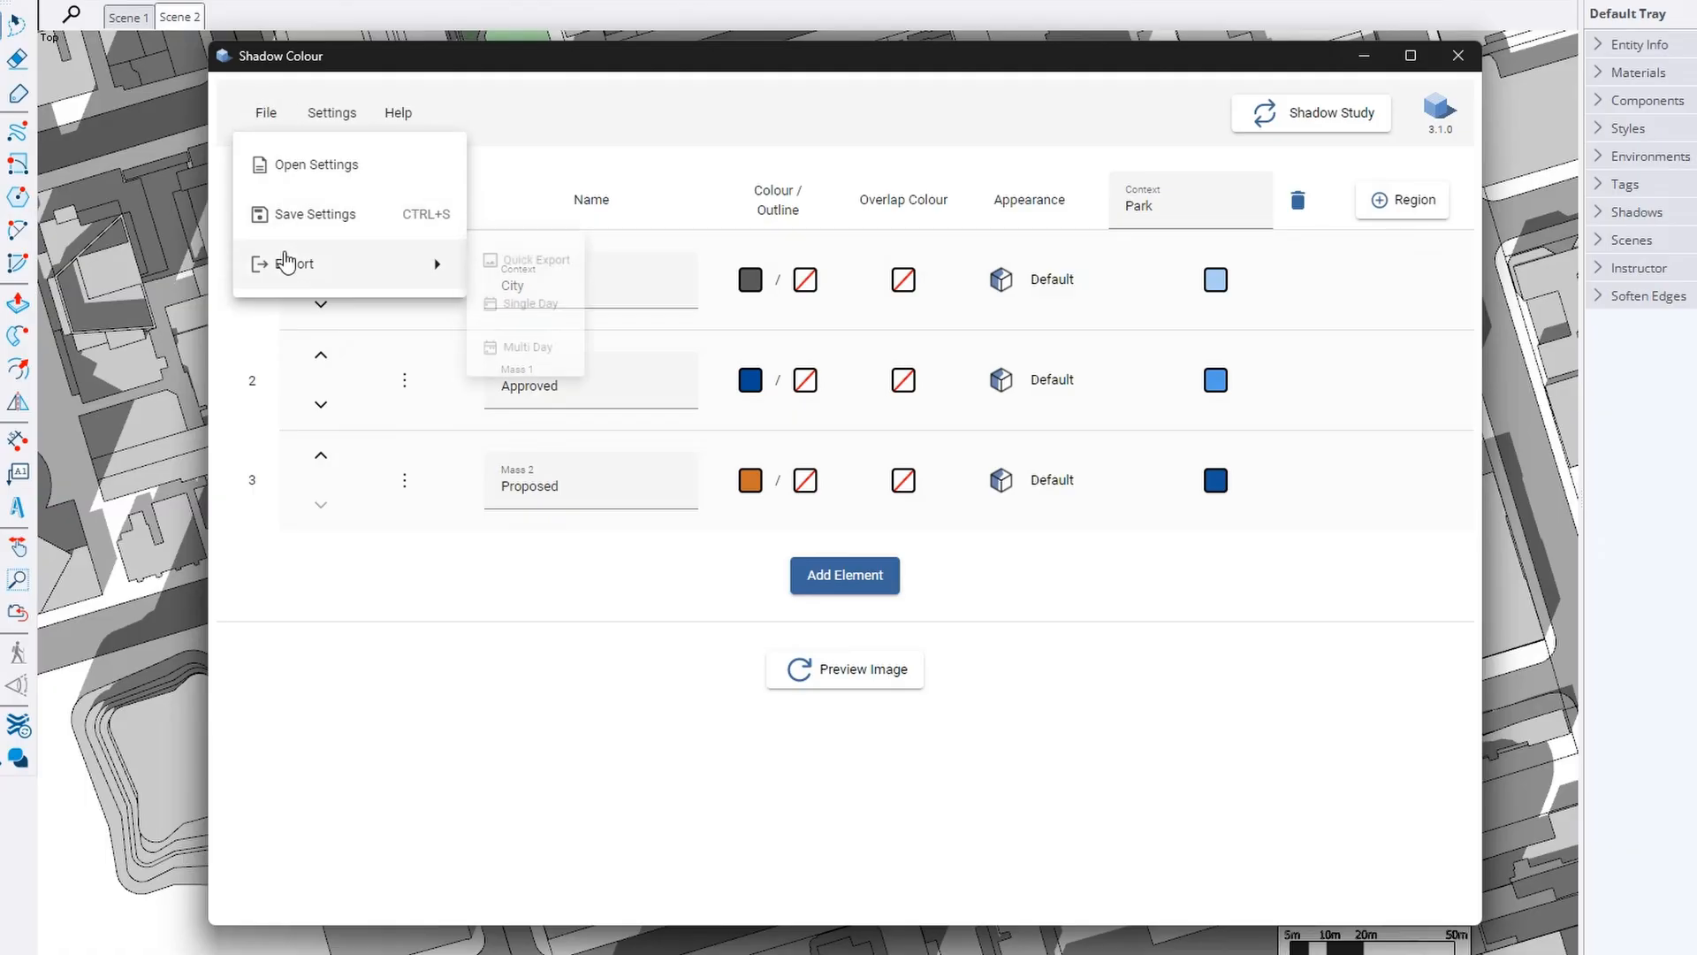
left_click(544, 364)
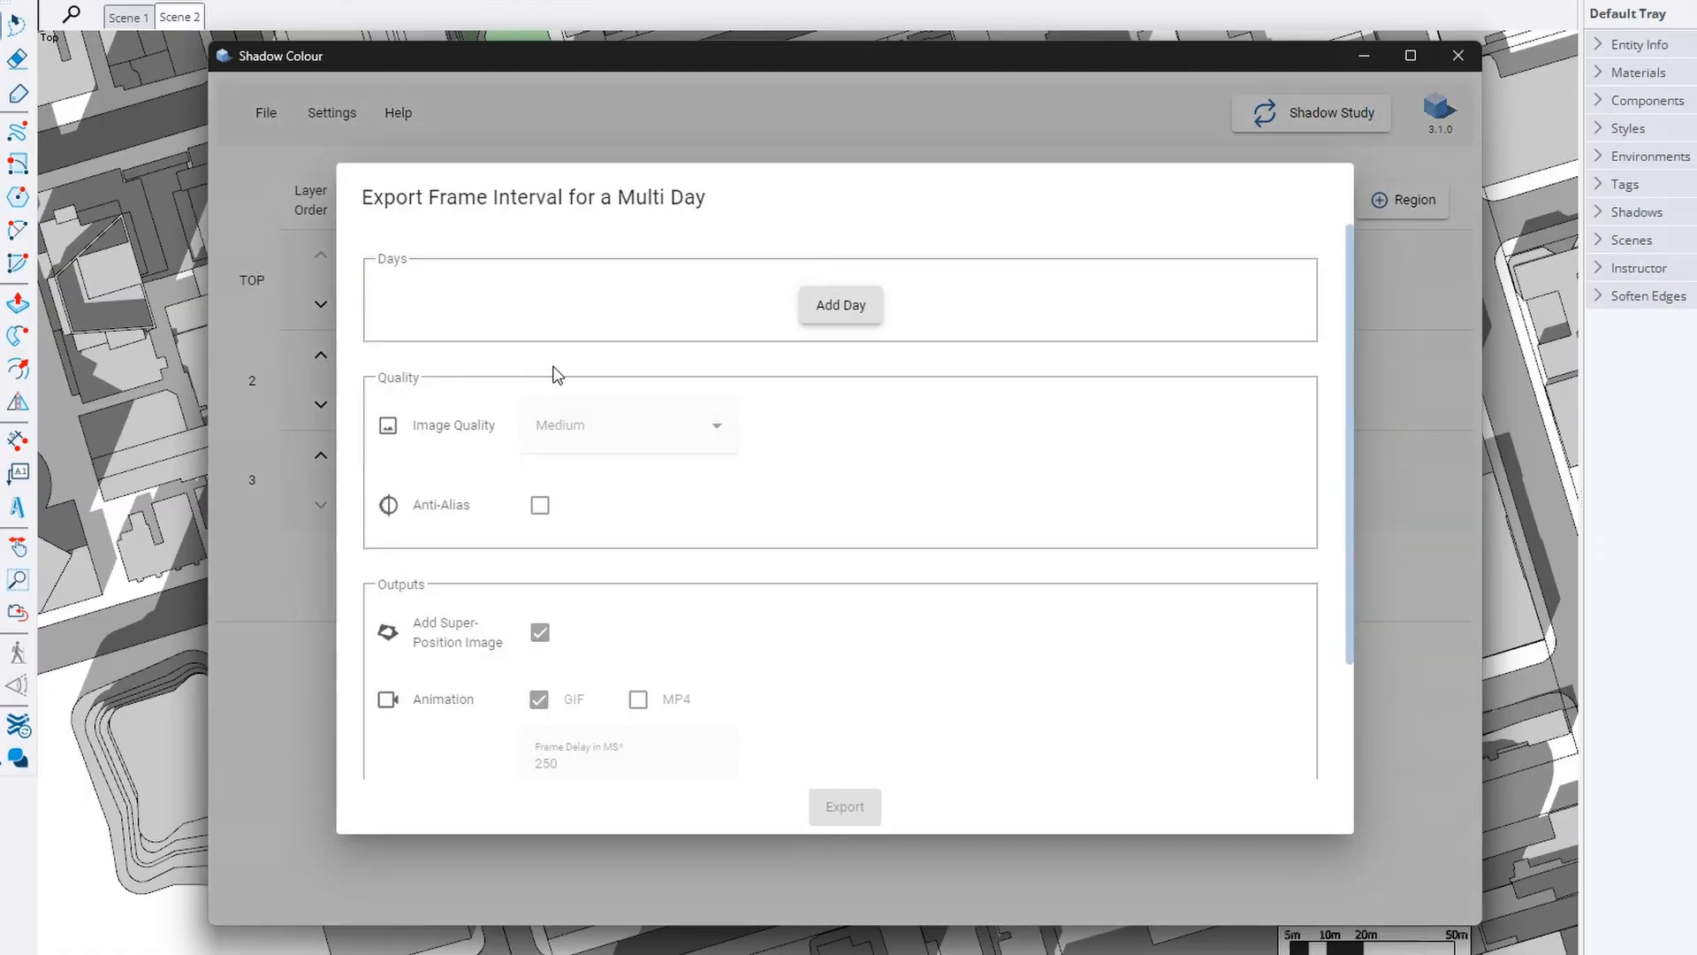
left_click(835, 312)
left_click(520, 361)
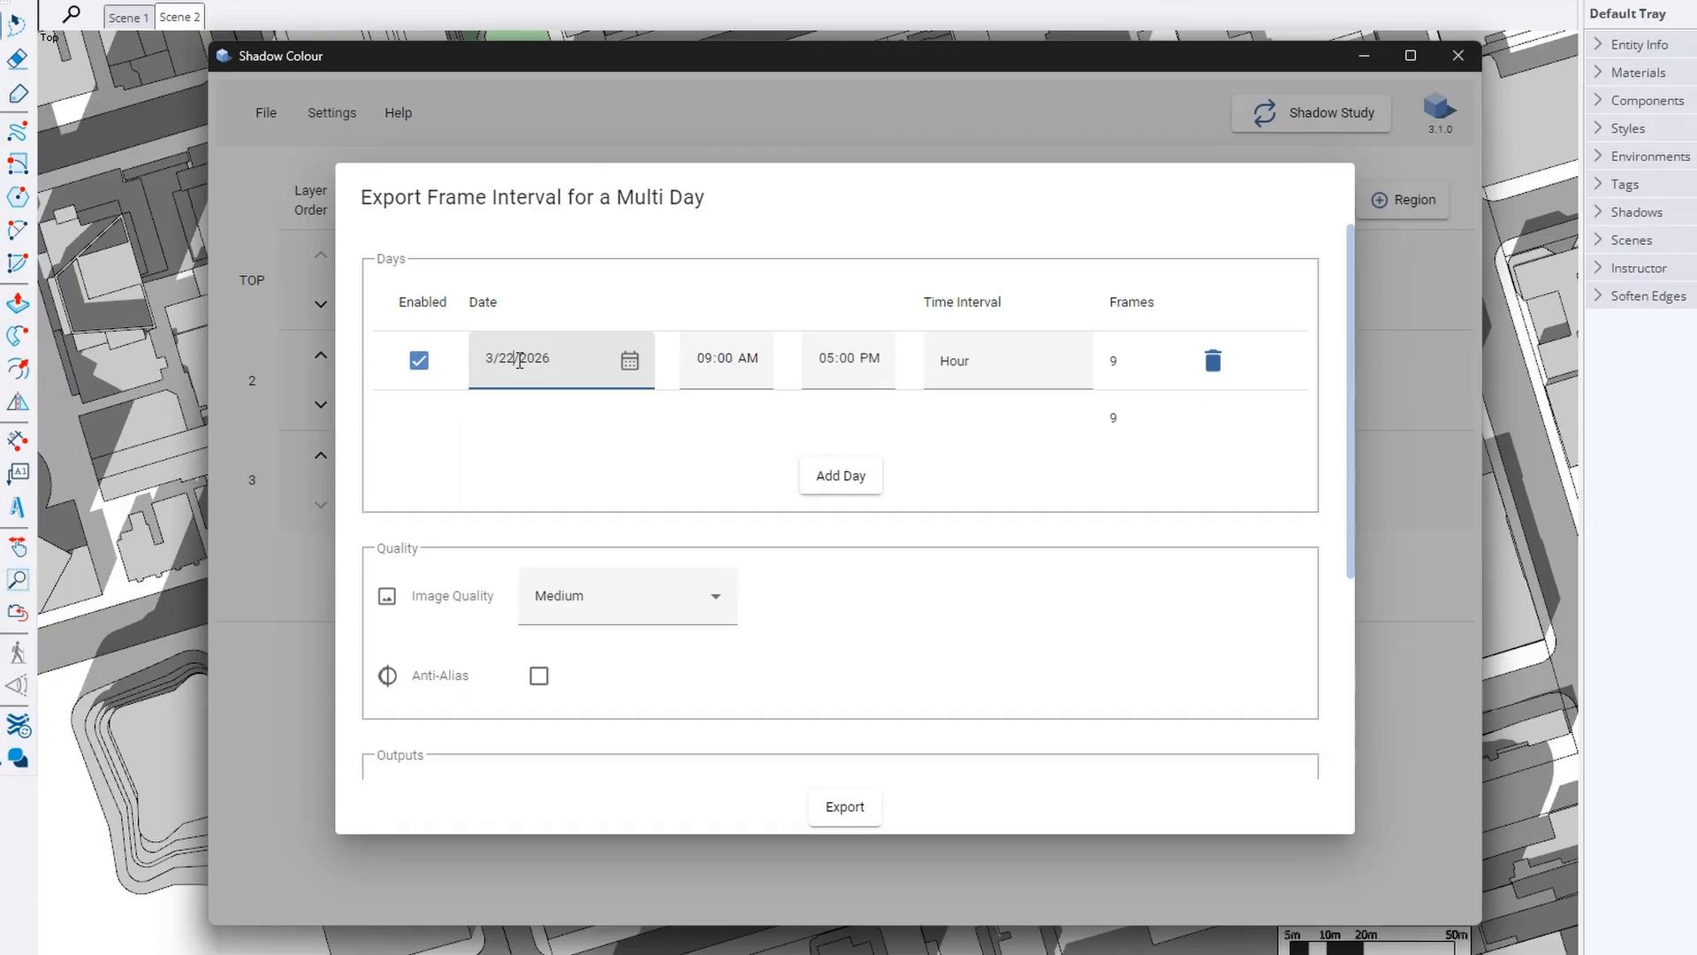
left_click(629, 360)
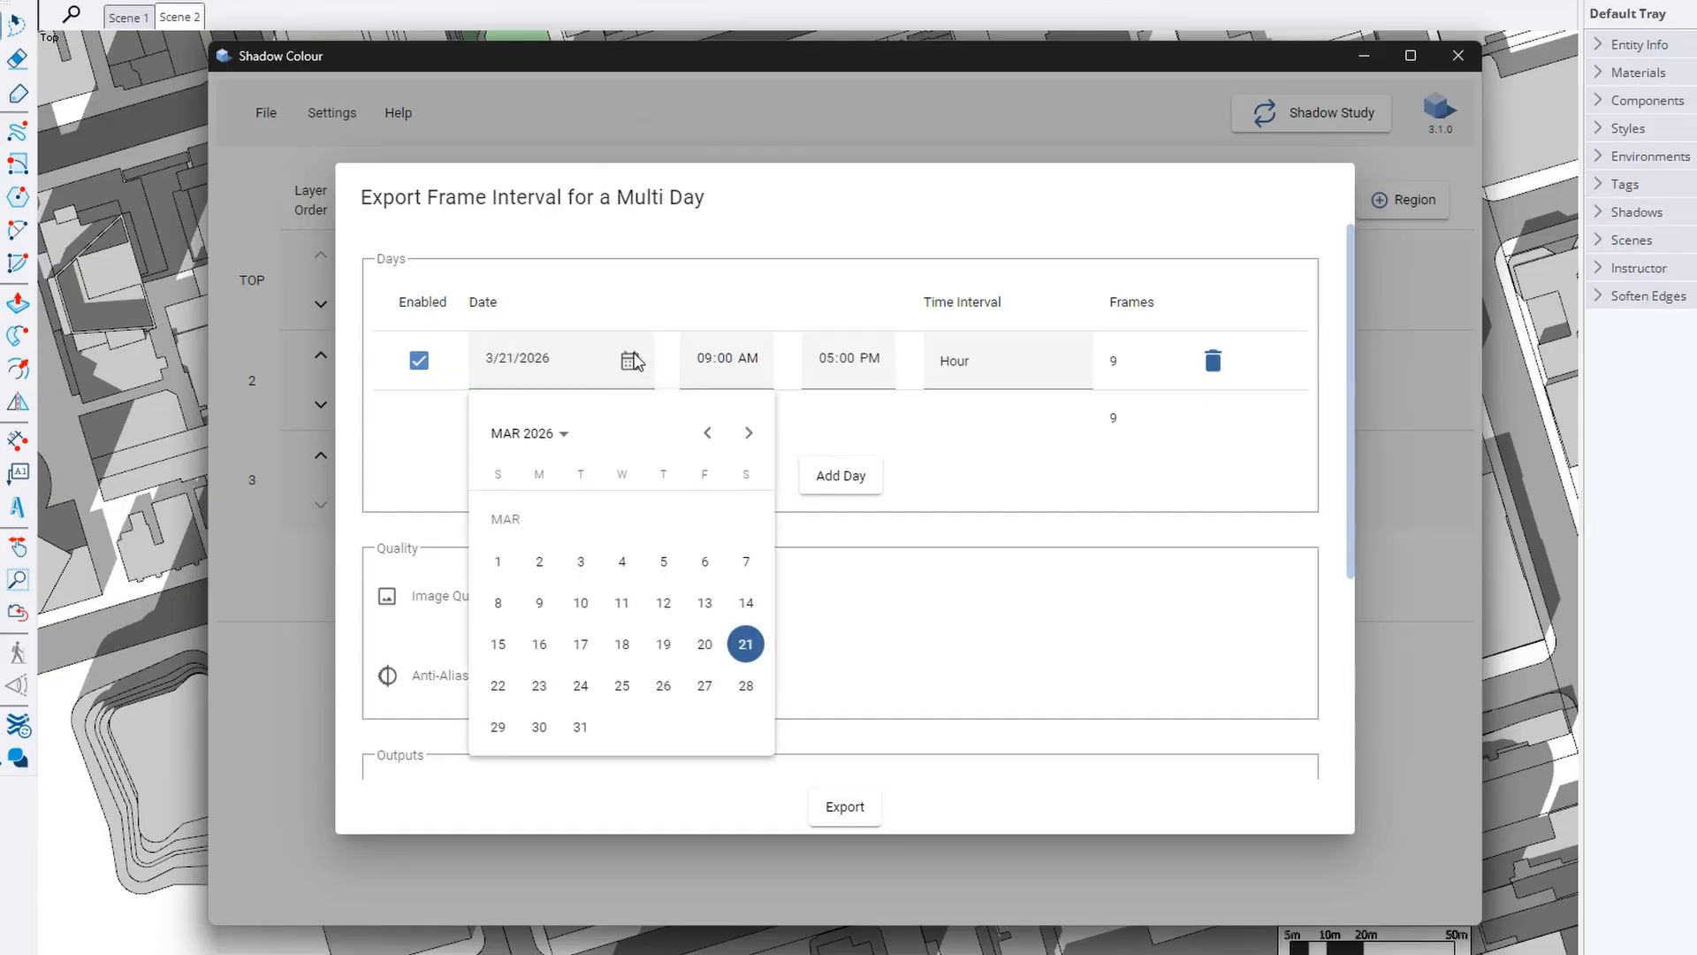
left_click(629, 361)
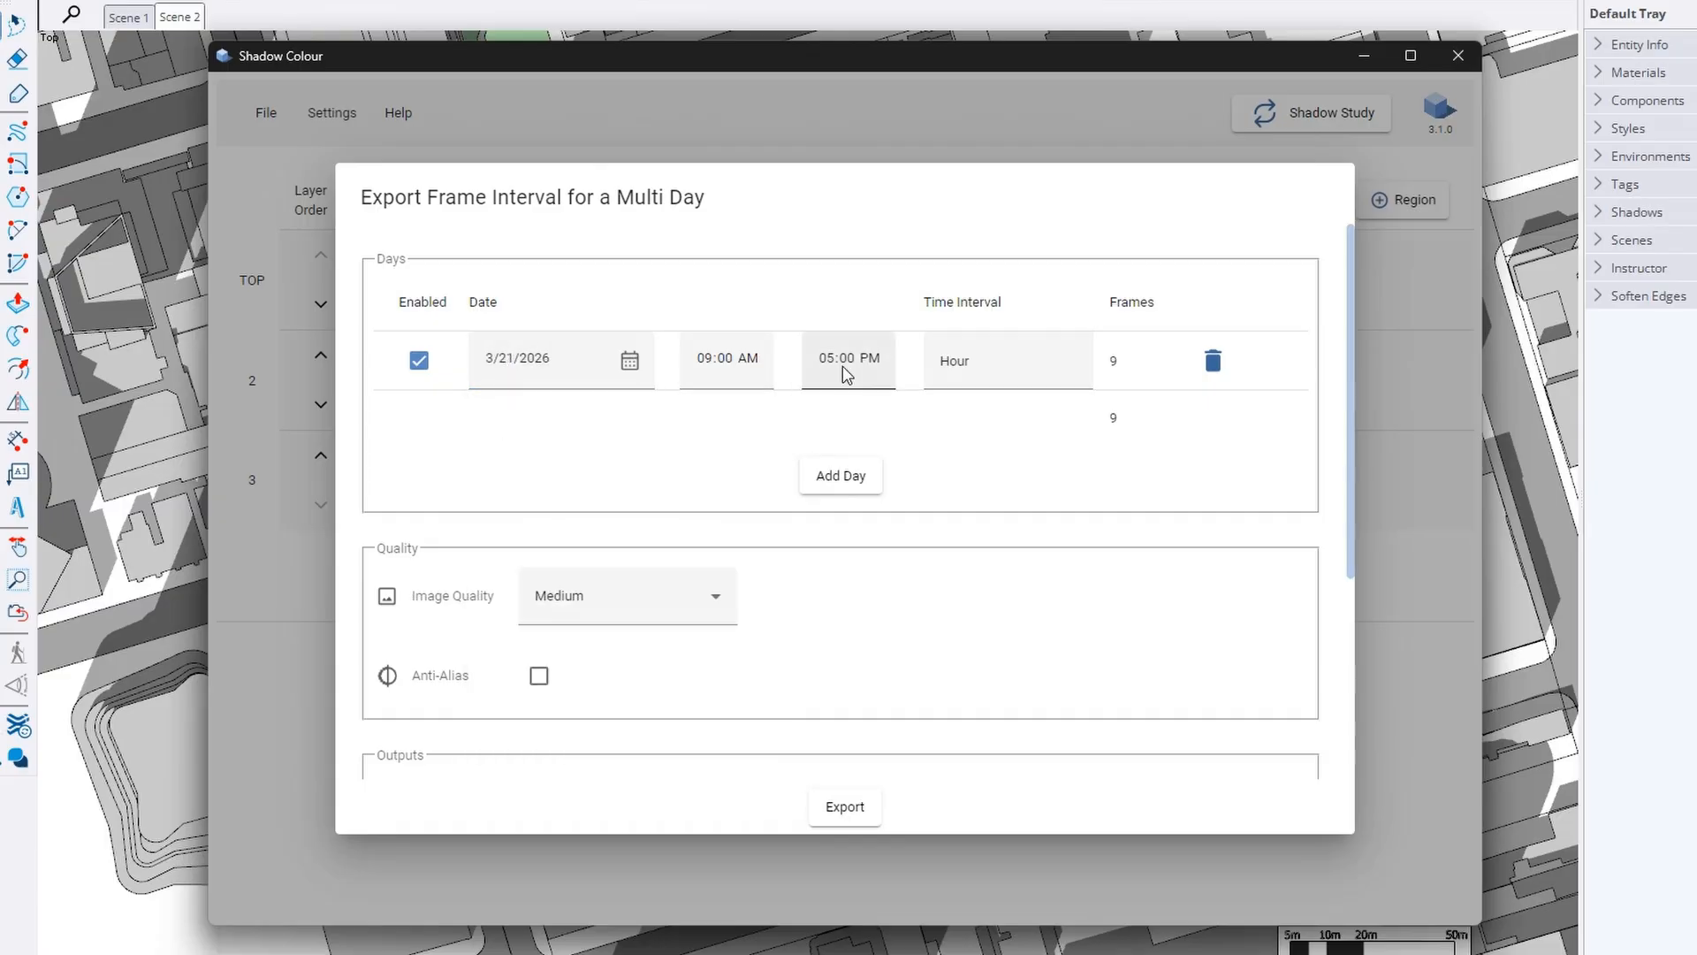
Add a second day with its date changed to 6/21/2026
left_click(836, 478)
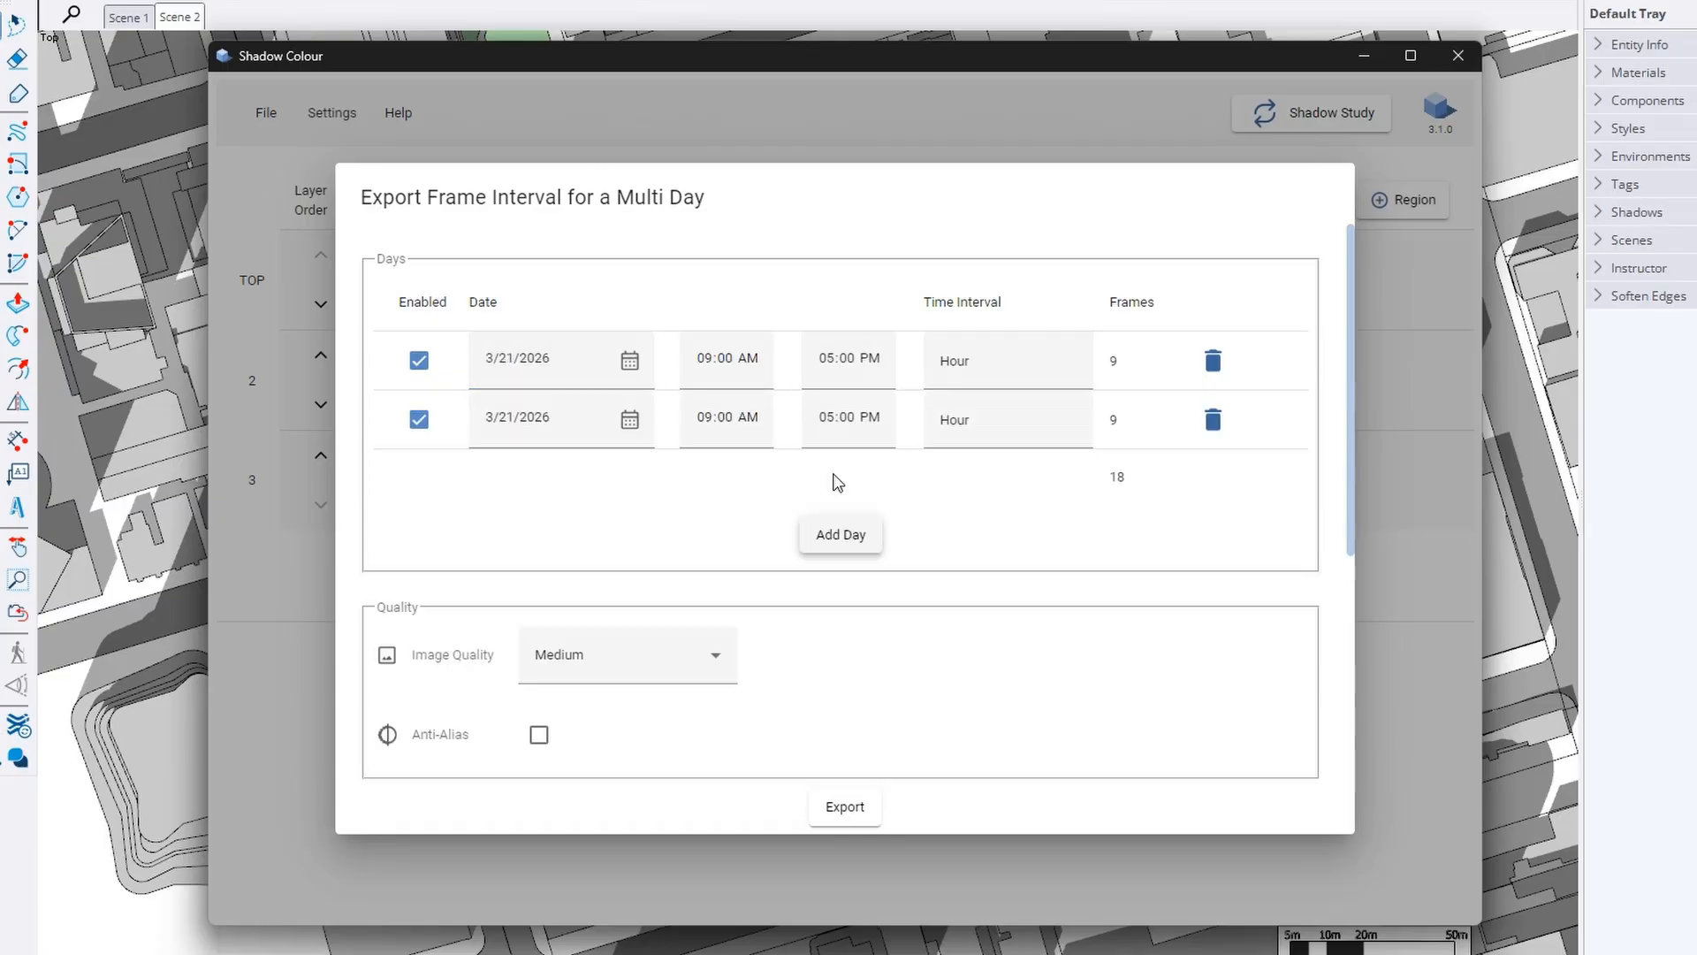
left_click(487, 426)
type("6")
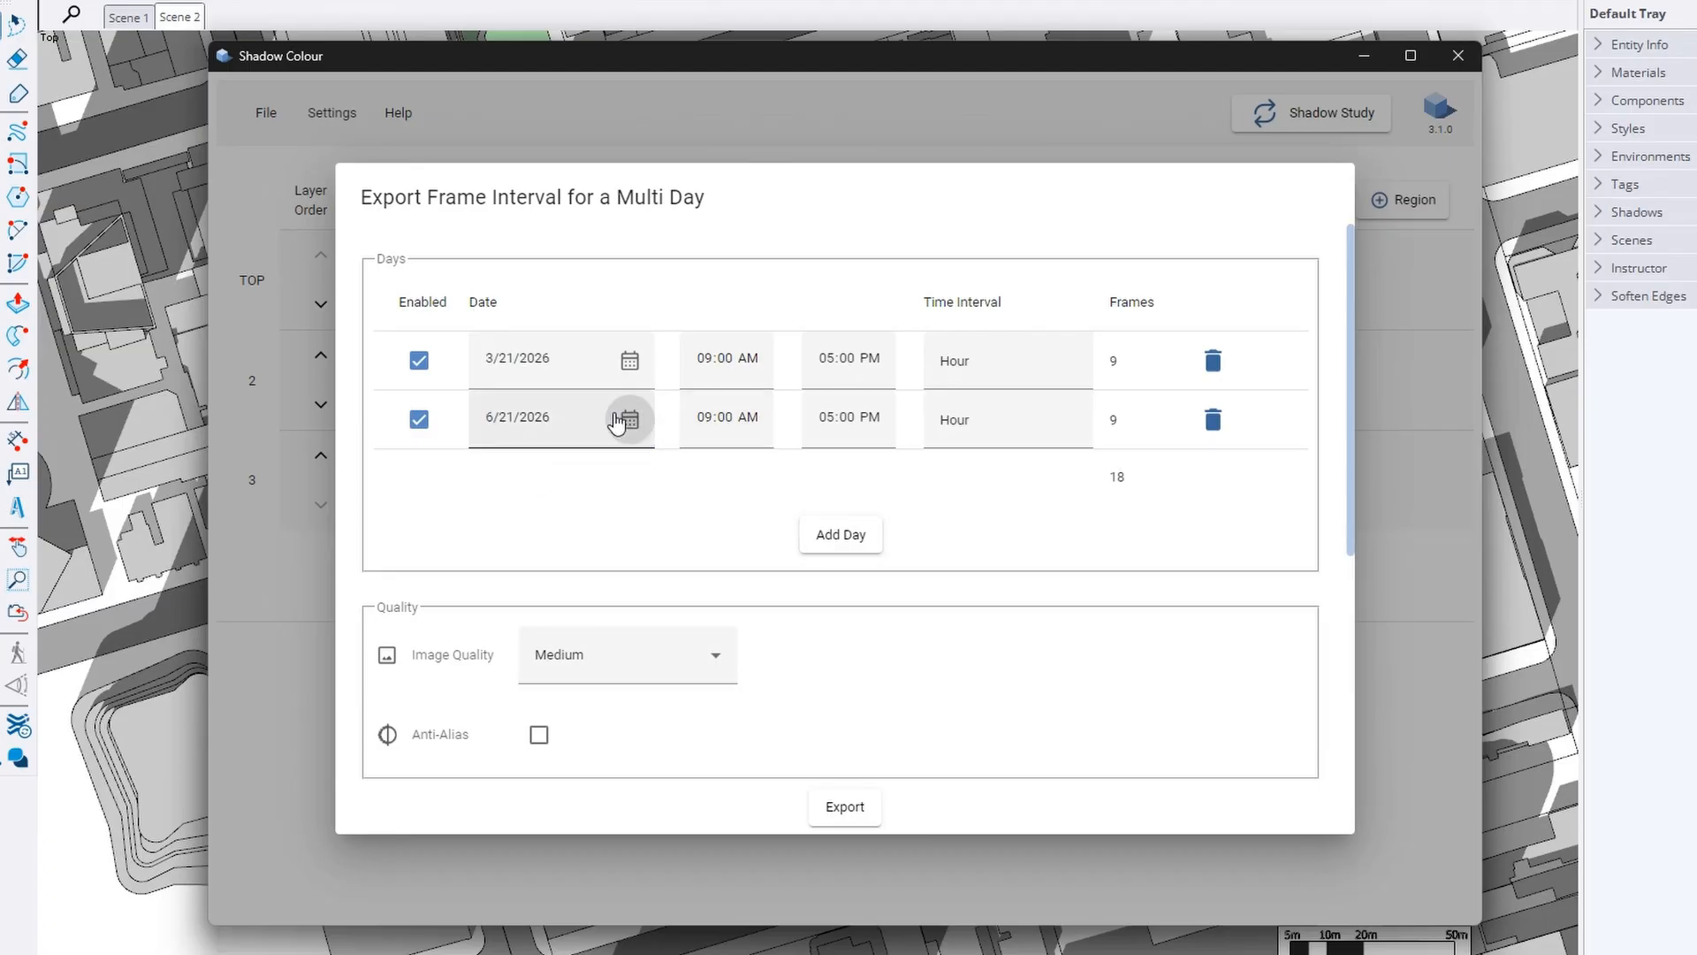
left_click(629, 419)
left_click(432, 496)
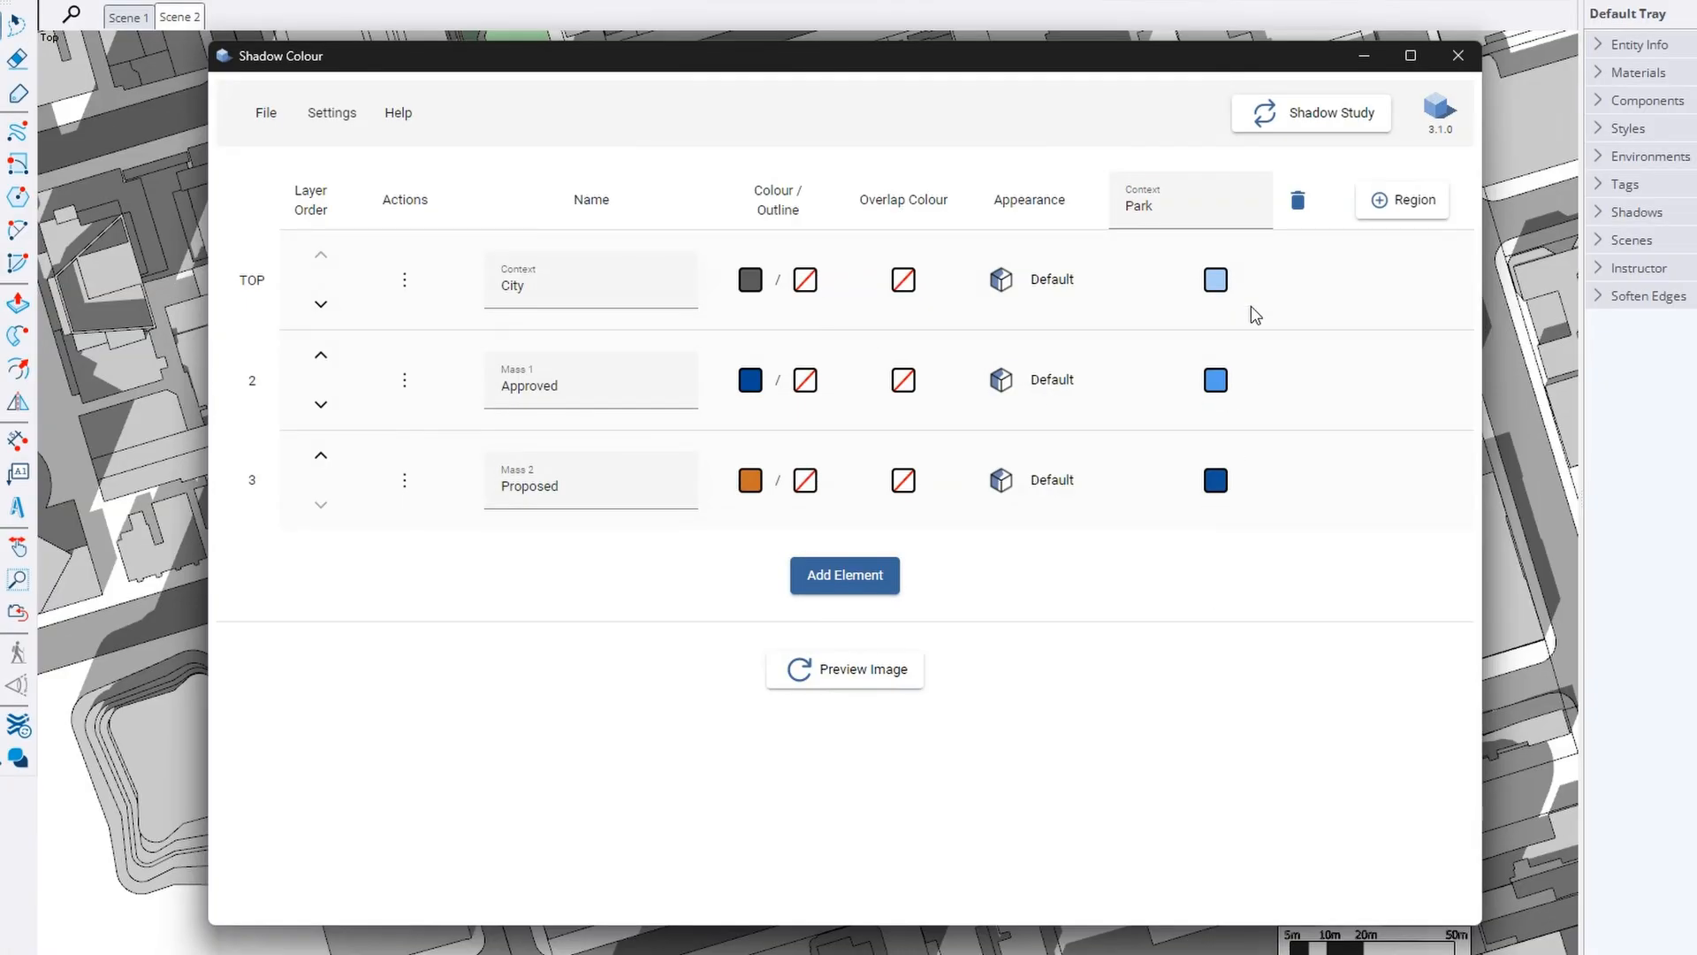
Set a Sun Exposure study for 3/21/2026, 09:00 AM to 05:00 PM every 30 minutes
left_click(1296, 118)
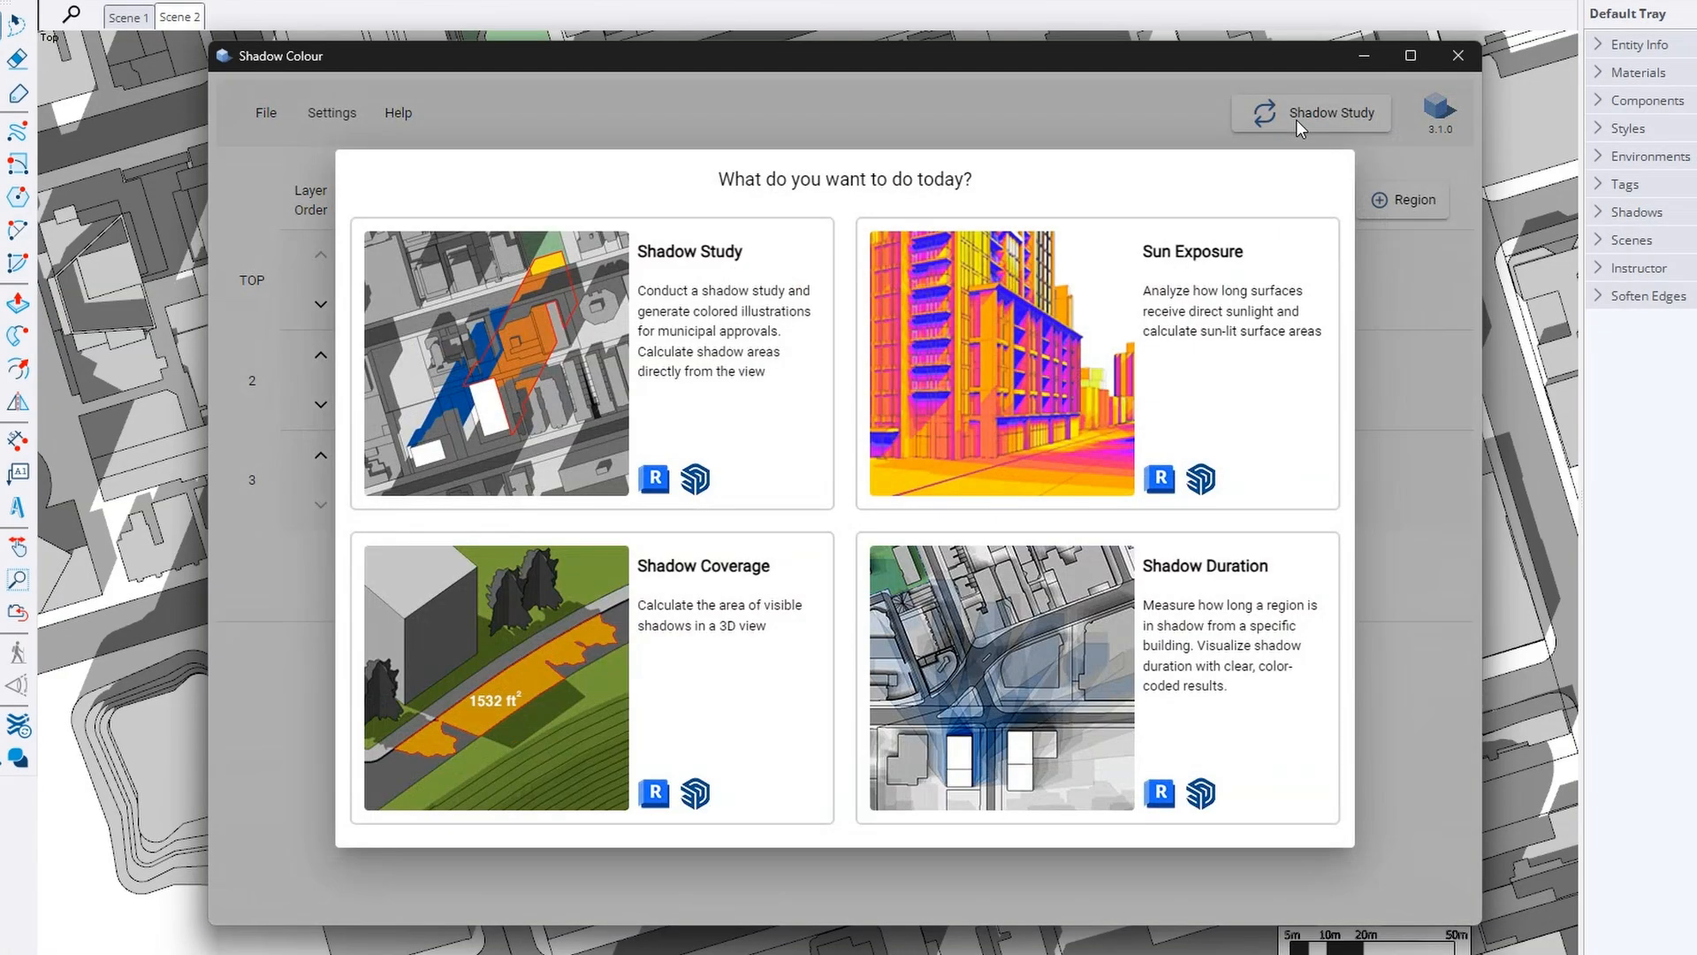
left_click(1104, 354)
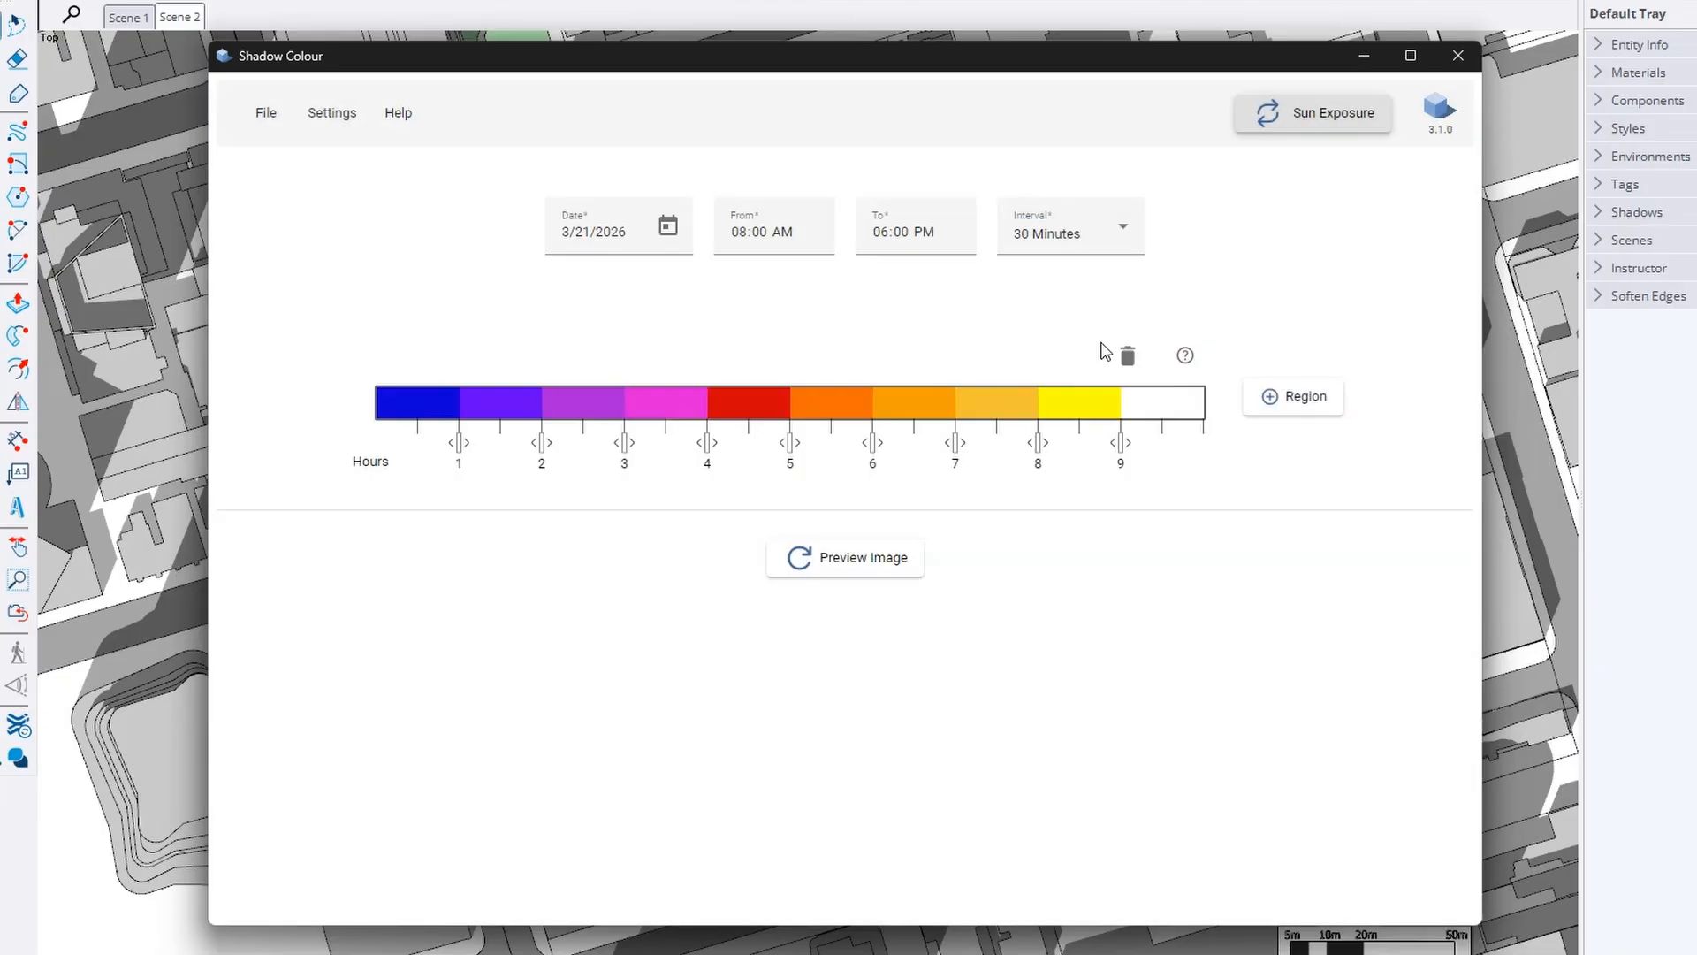
left_click(601, 240)
left_click(666, 228)
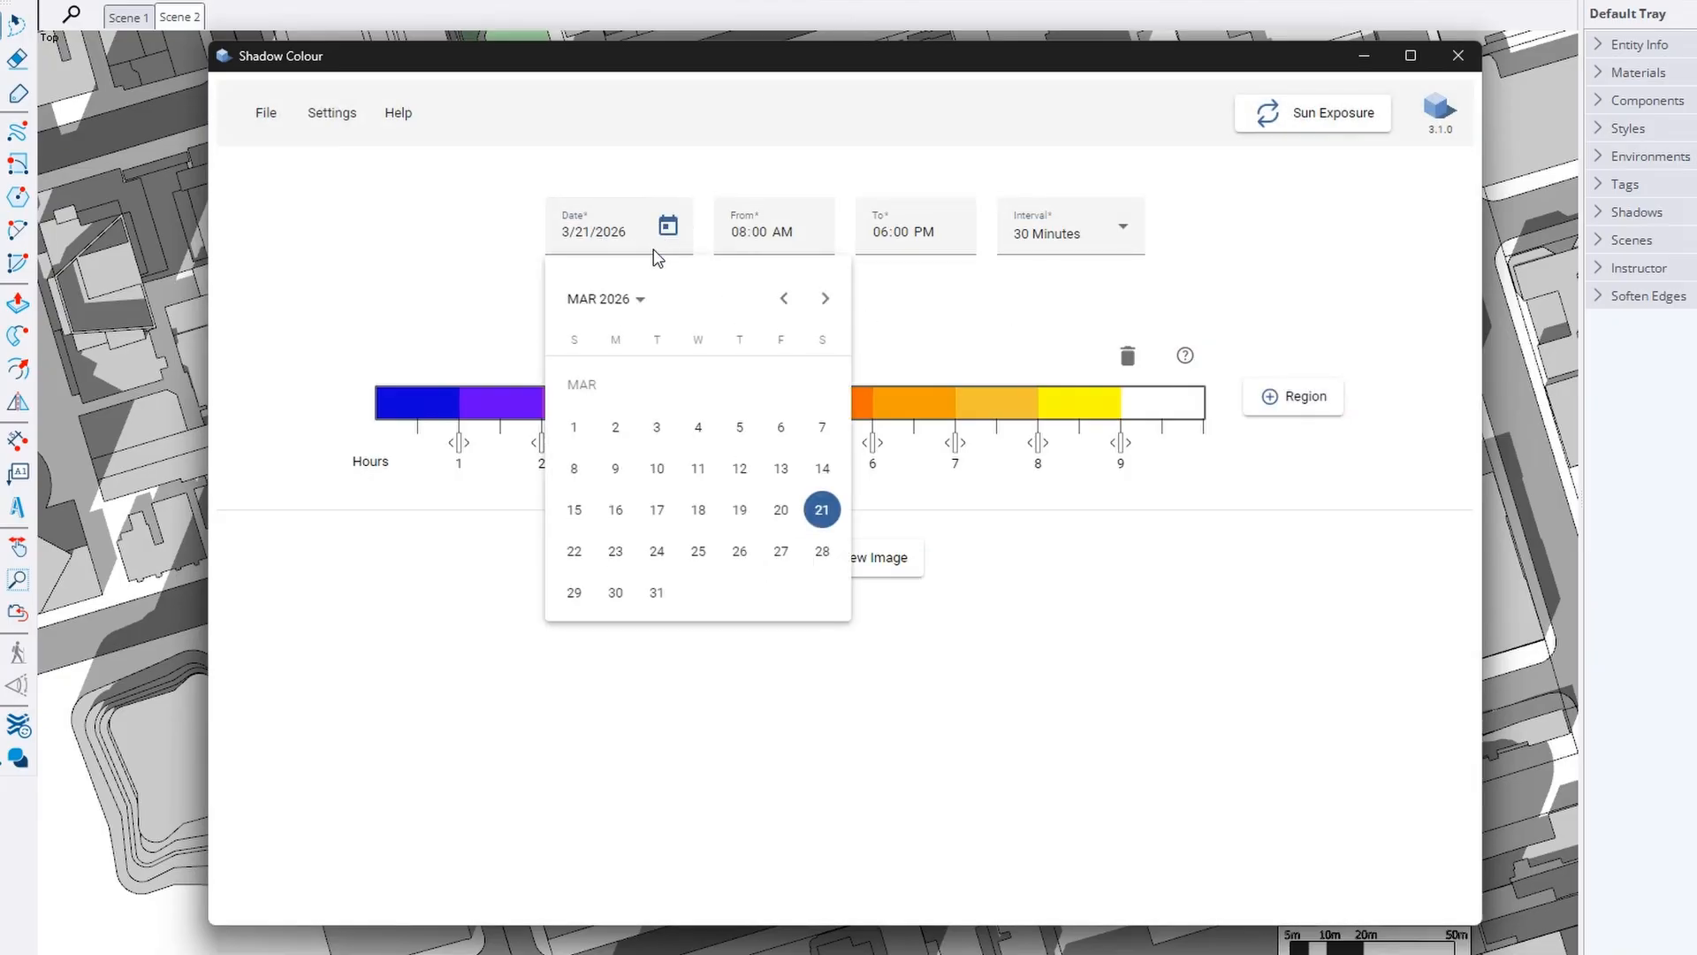
left_click(818, 508)
left_click(738, 234)
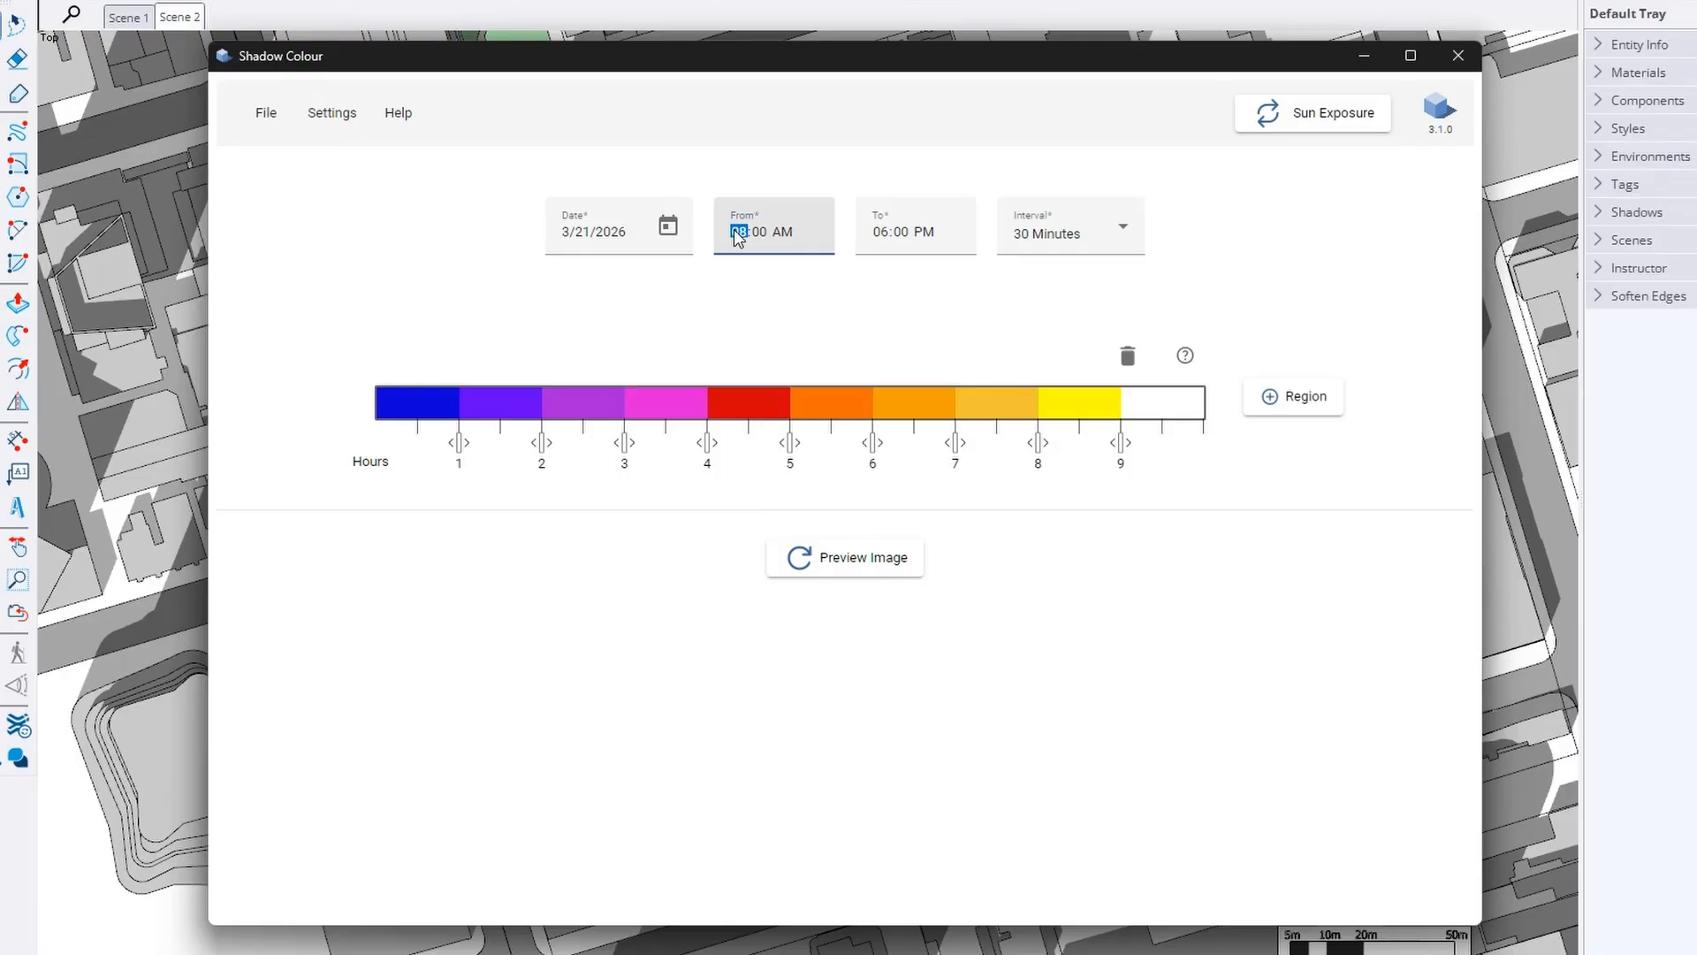
type("9")
left_click(884, 235)
type("5")
left_click(1055, 248)
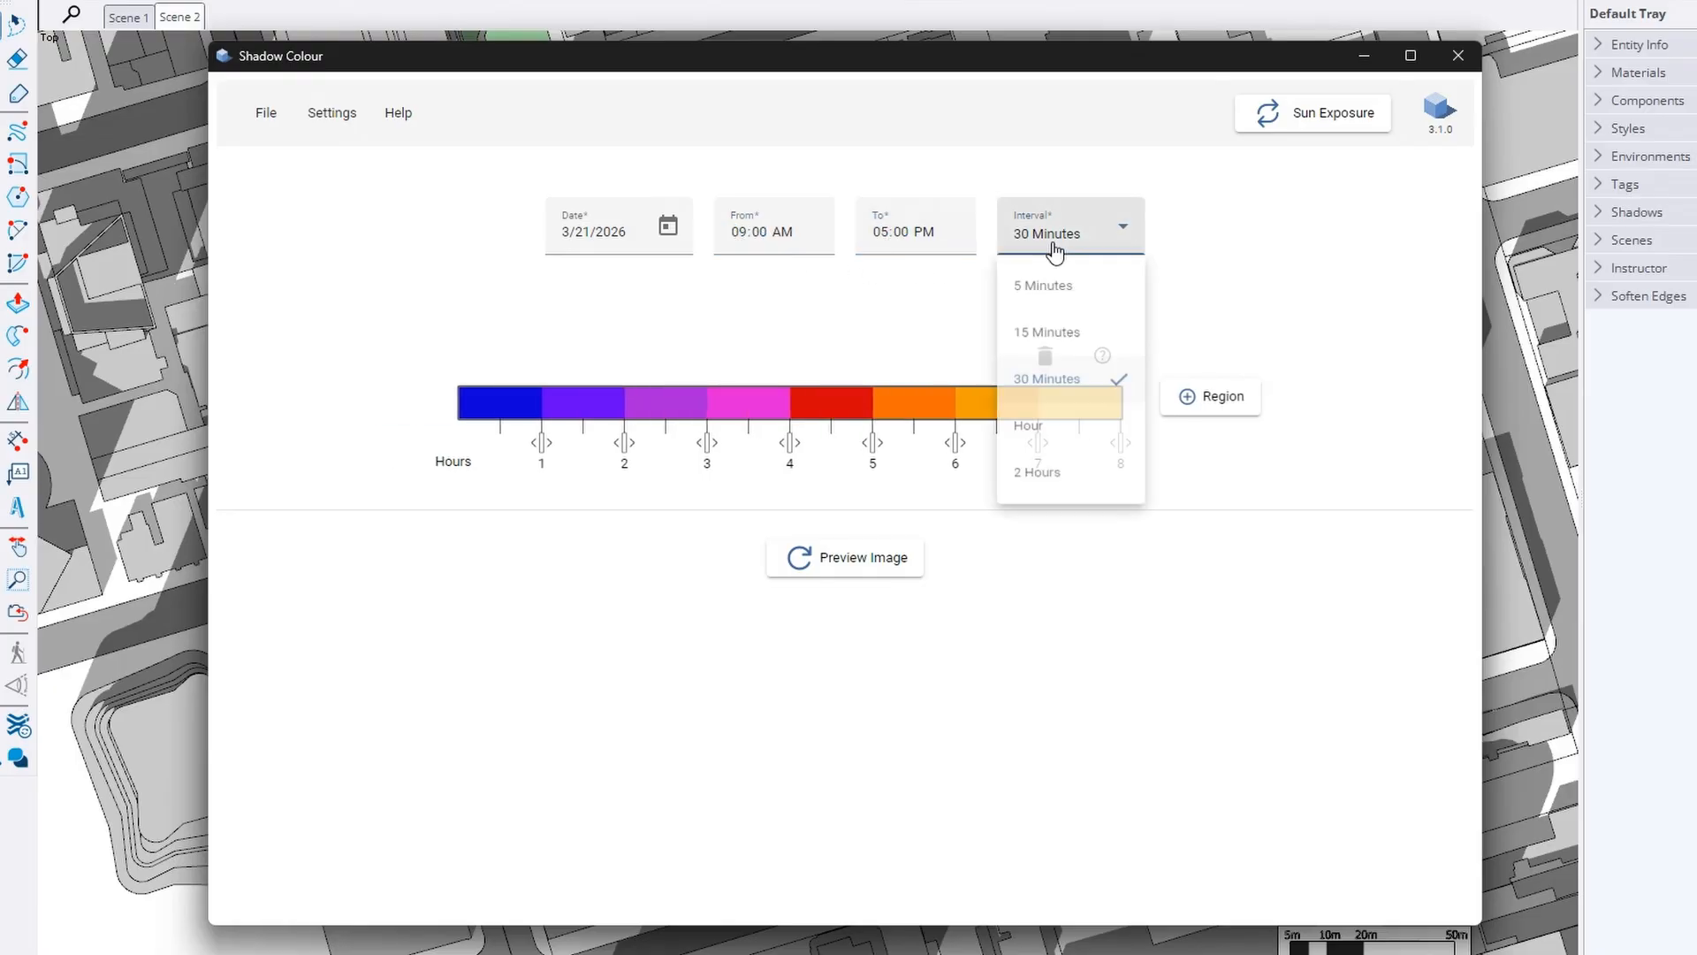
left_click(1046, 380)
Recolour the top exposure-hours band to pale cream
left_click(1091, 404)
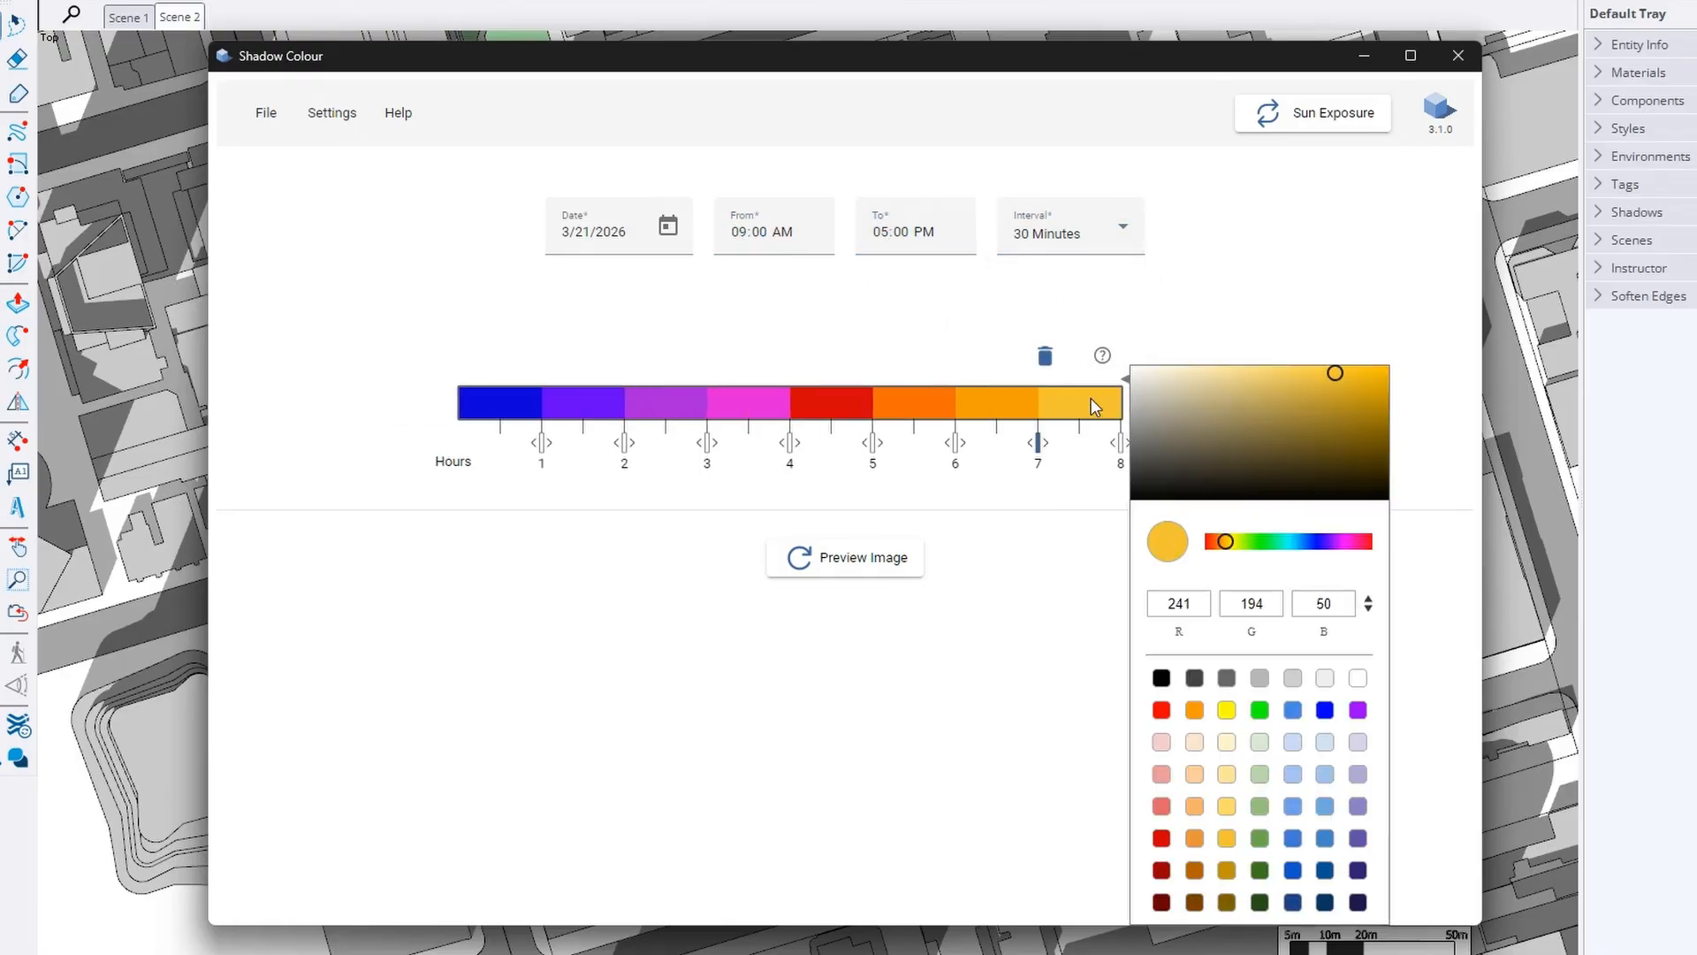
left_click(1226, 710)
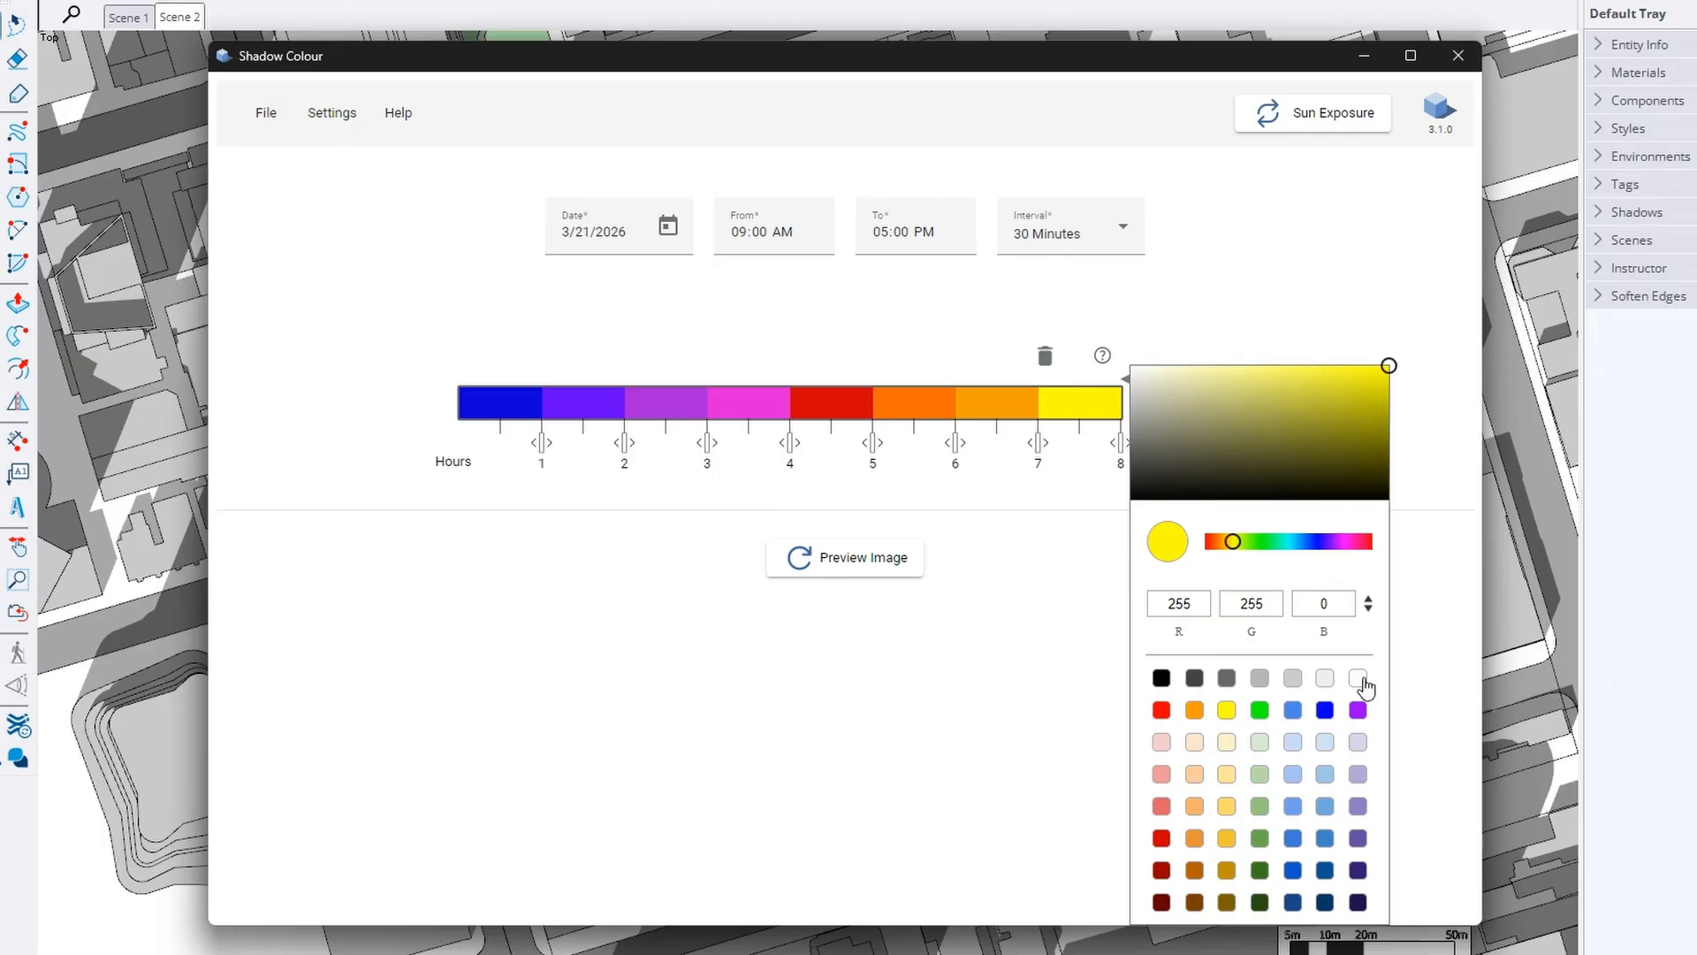
left_click_drag(1207, 371, 1158, 365)
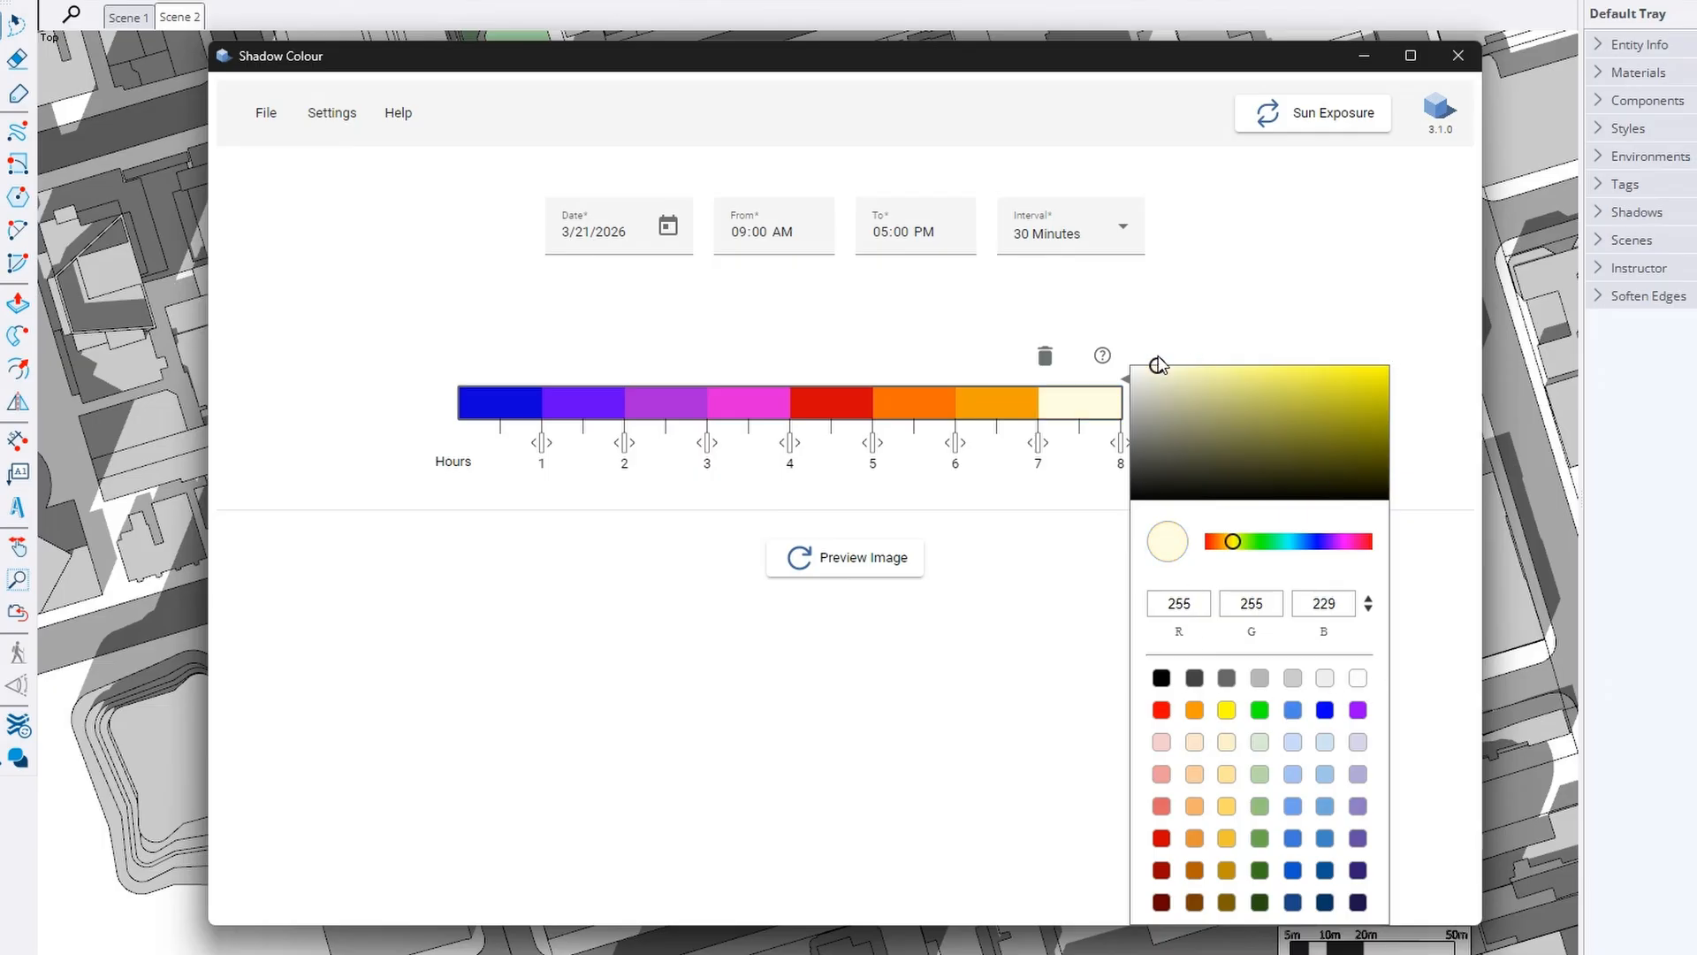
left_click(1015, 410)
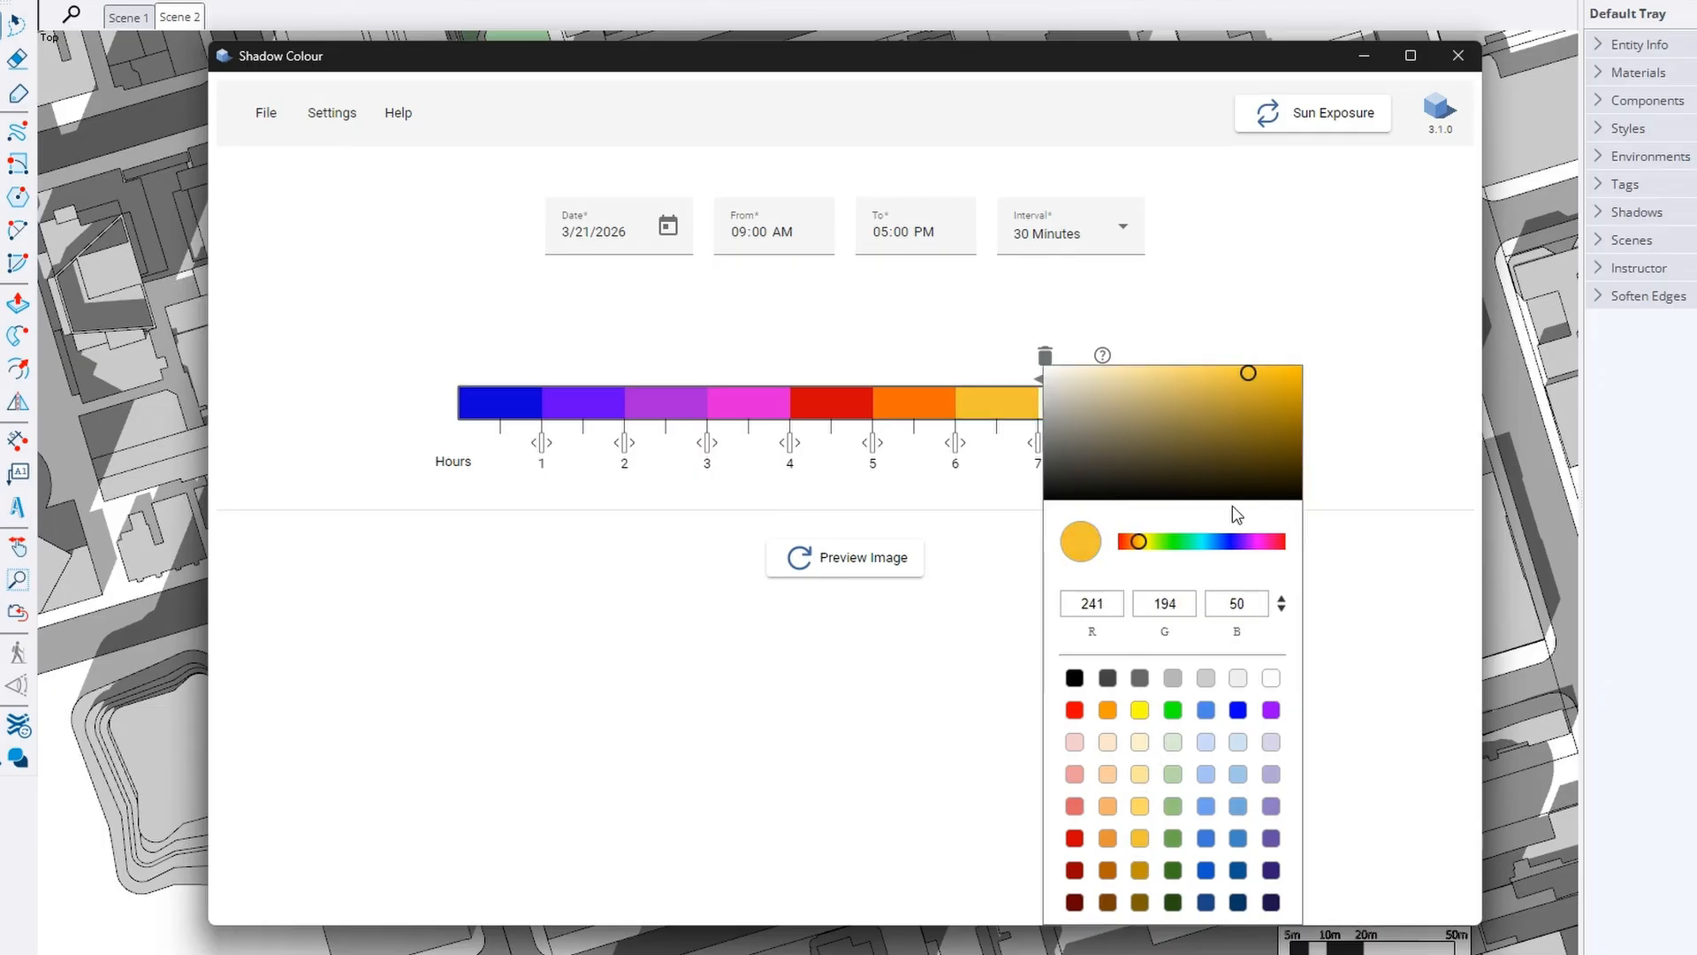
left_click(1253, 362)
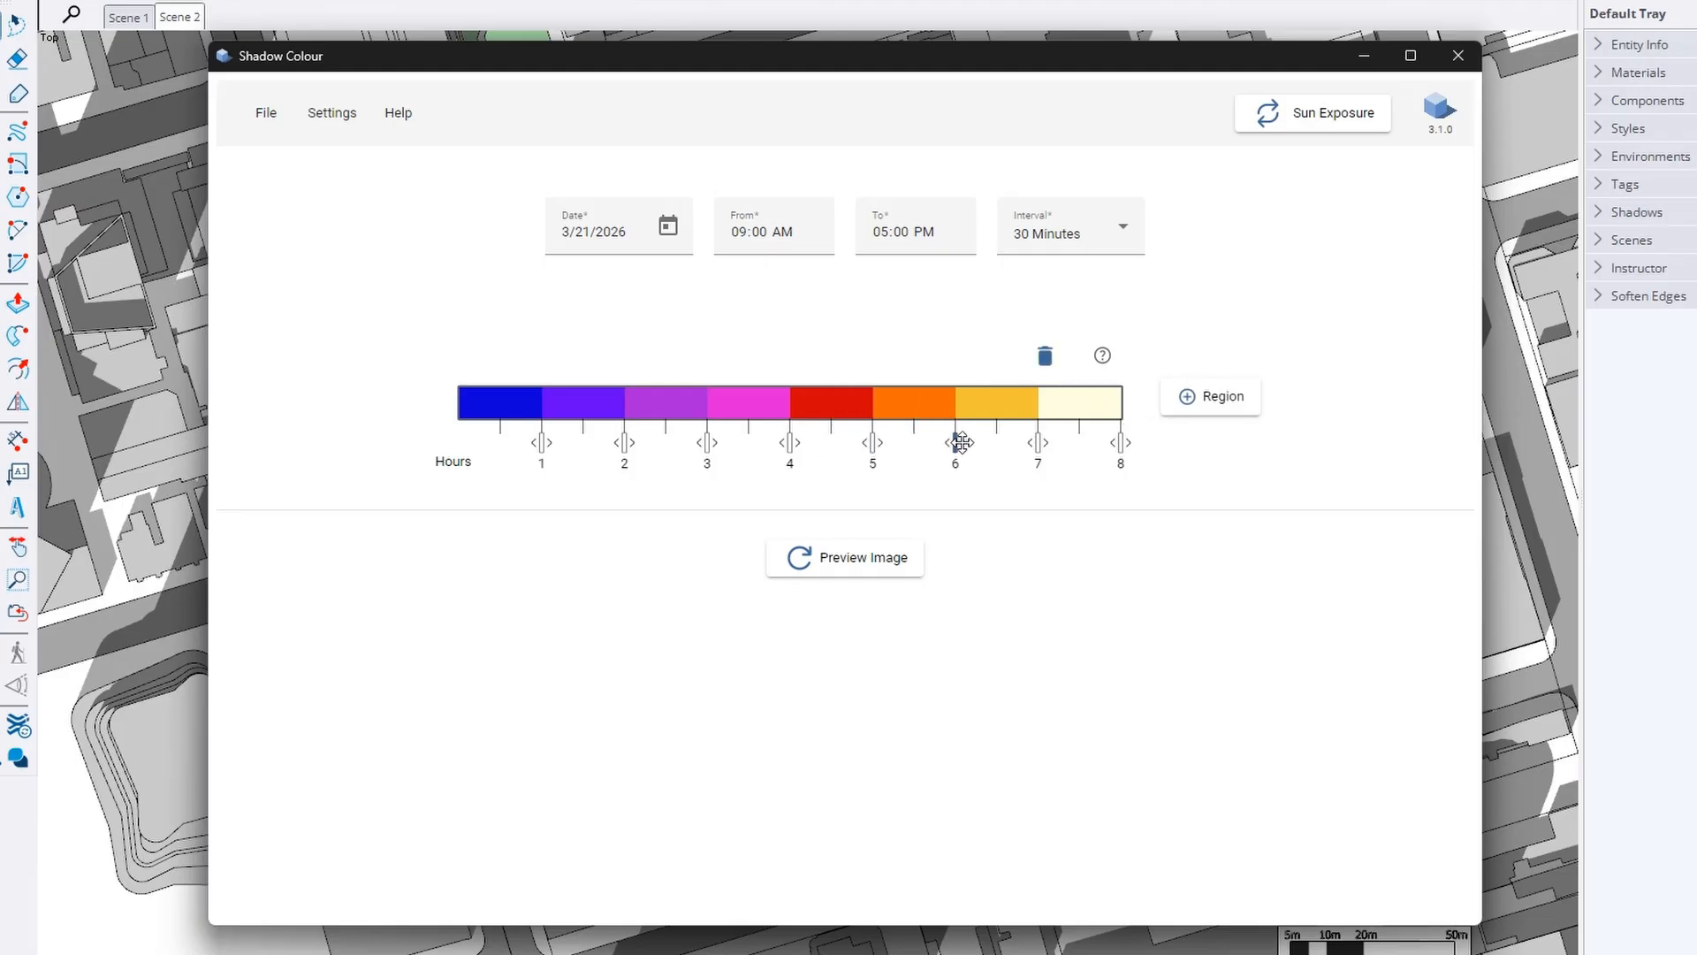
Generate the sun exposure preview heat map and pan around it
left_click(902, 567)
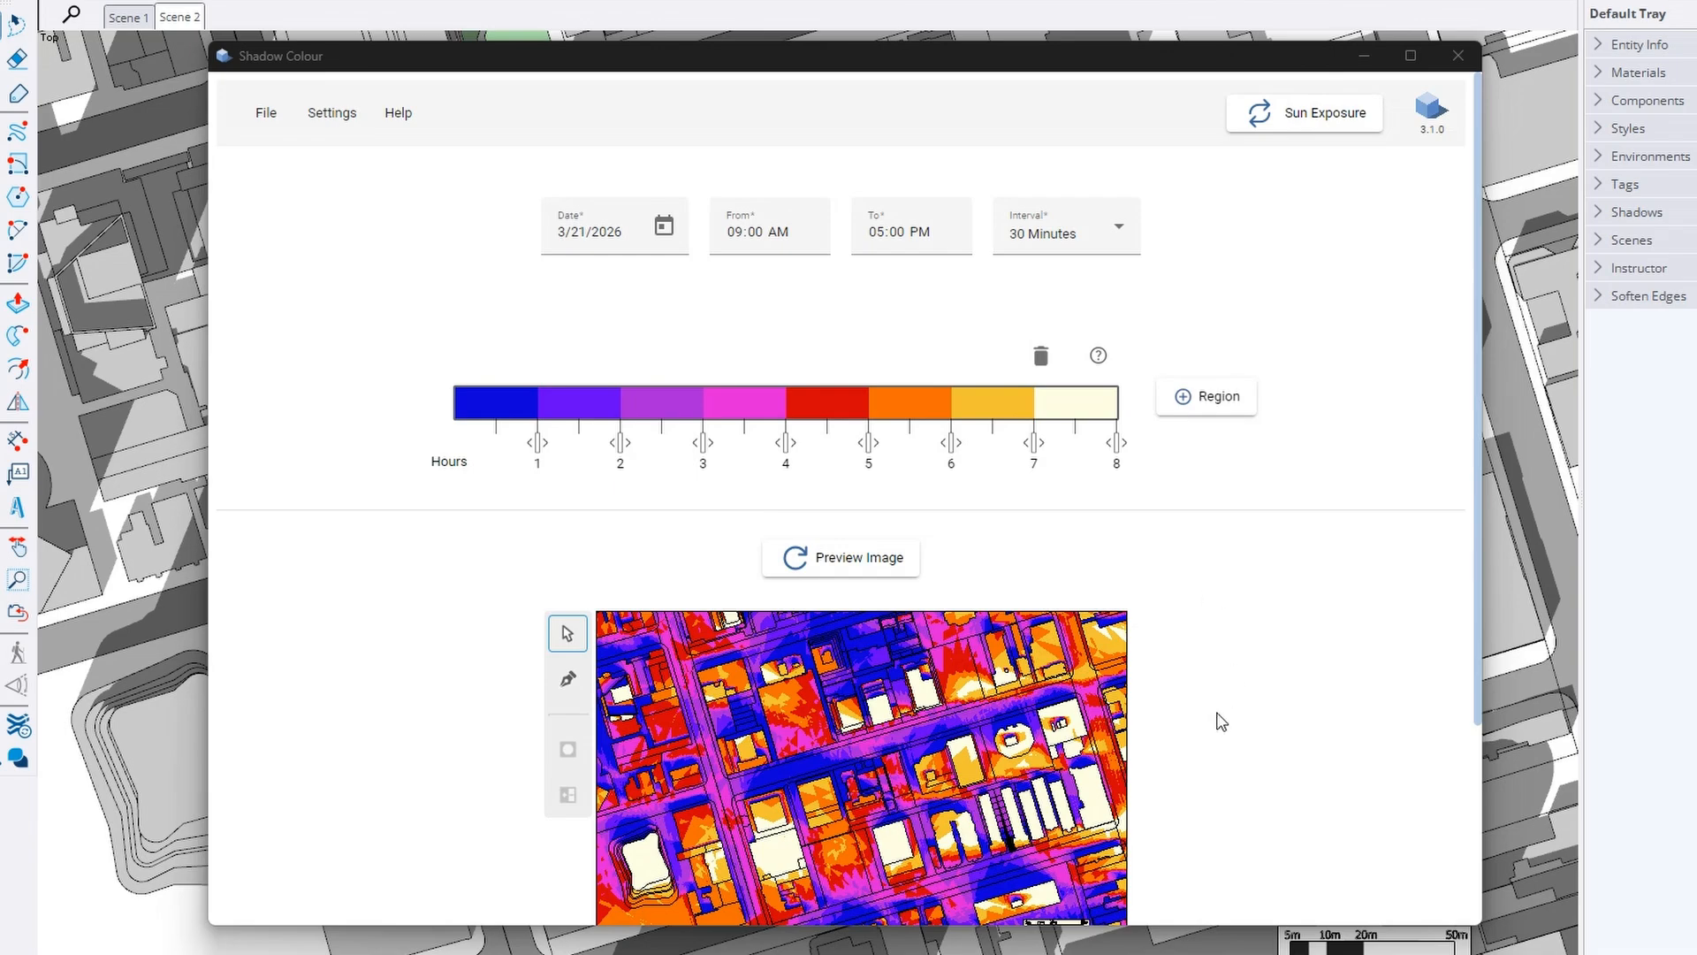
scroll(1217, 716, "down", 3)
left_click_drag(916, 497, 925, 550)
scroll(925, 549, "down", 1)
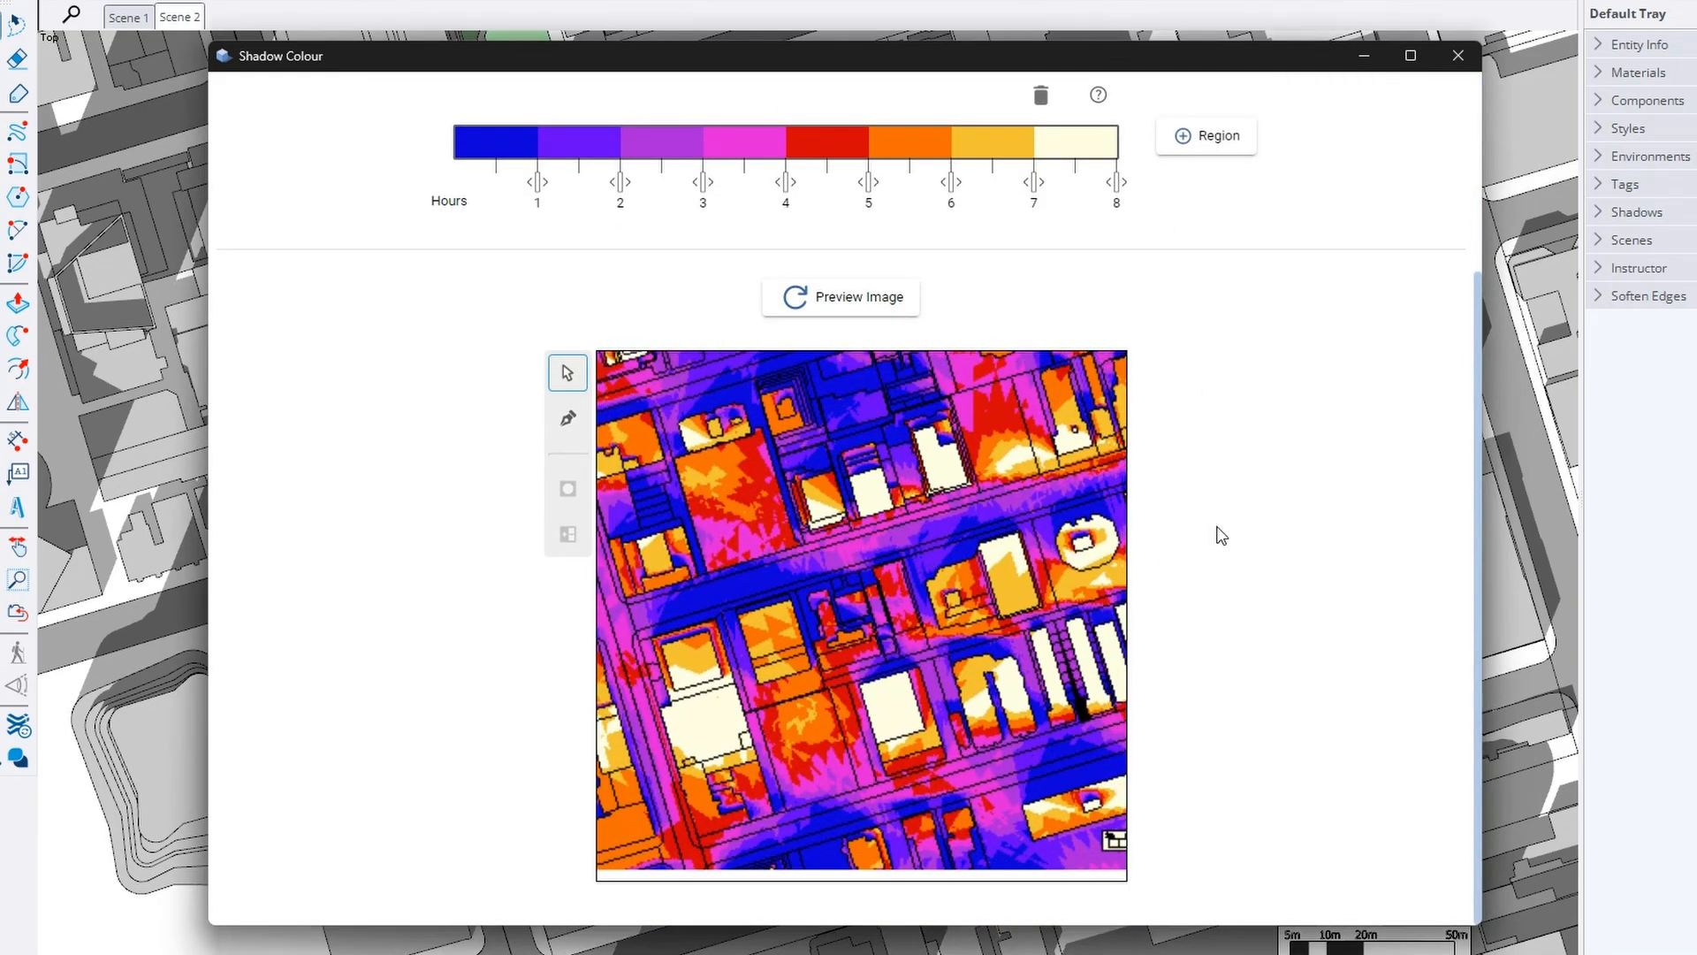
scroll(1220, 535, "up", 3)
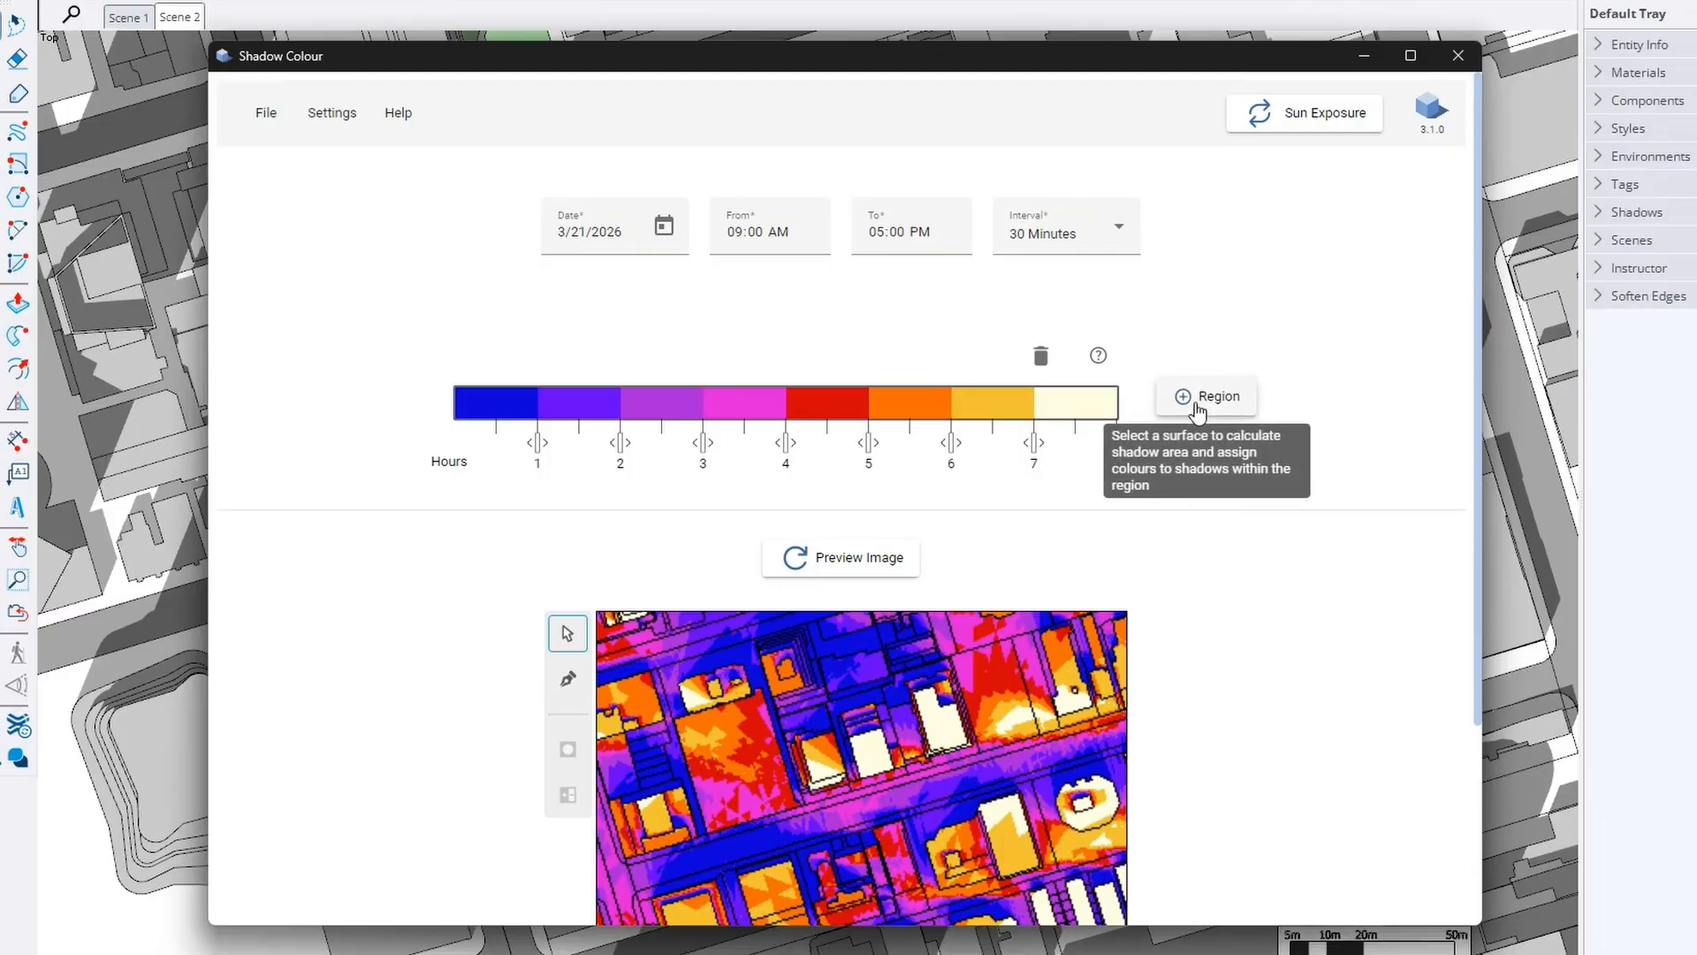
Add the outlined block as a region named My Site
left_click(1235, 405)
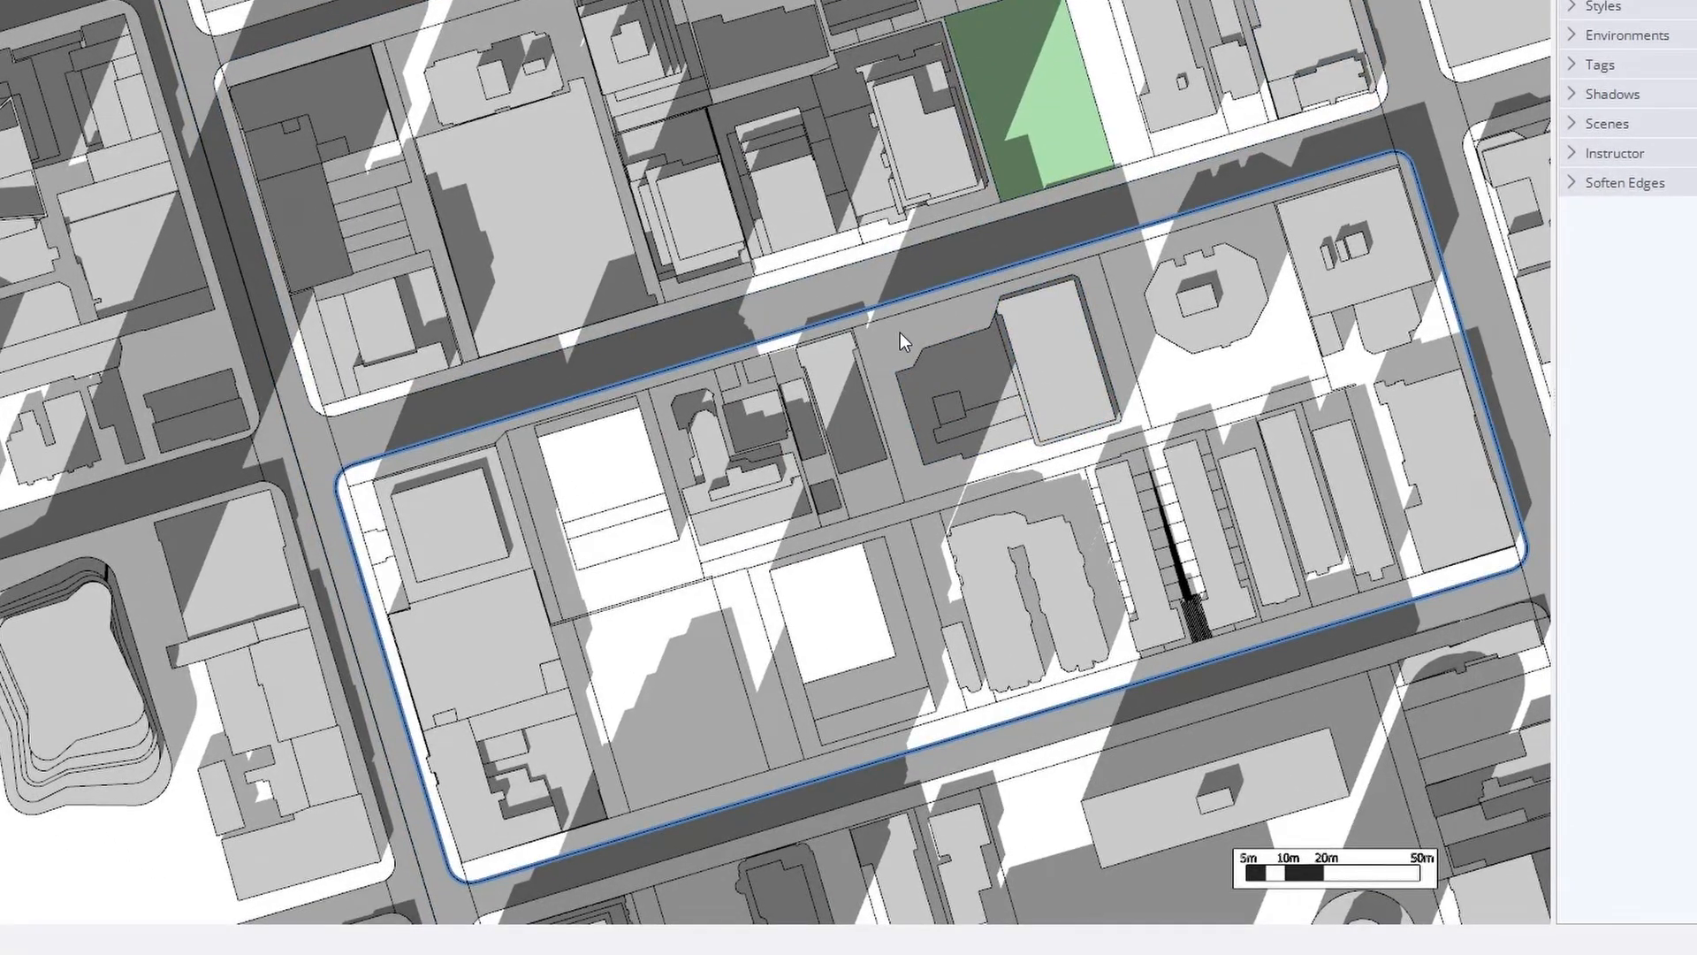
left_click(900, 332)
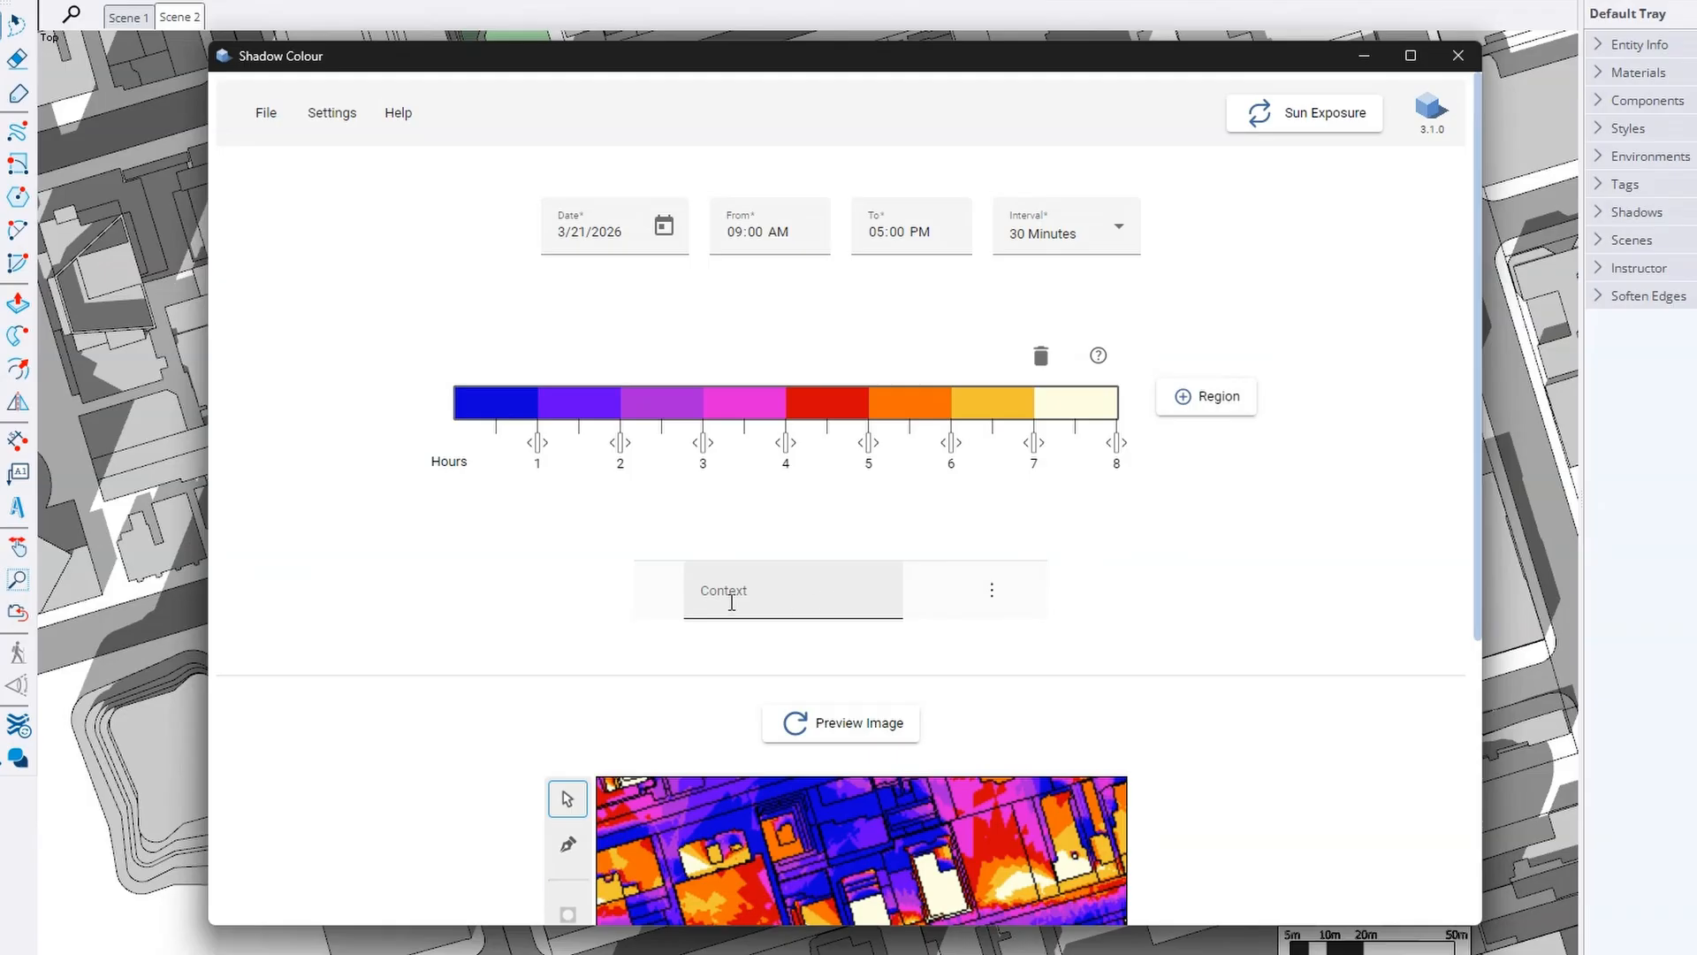
left_click(732, 602)
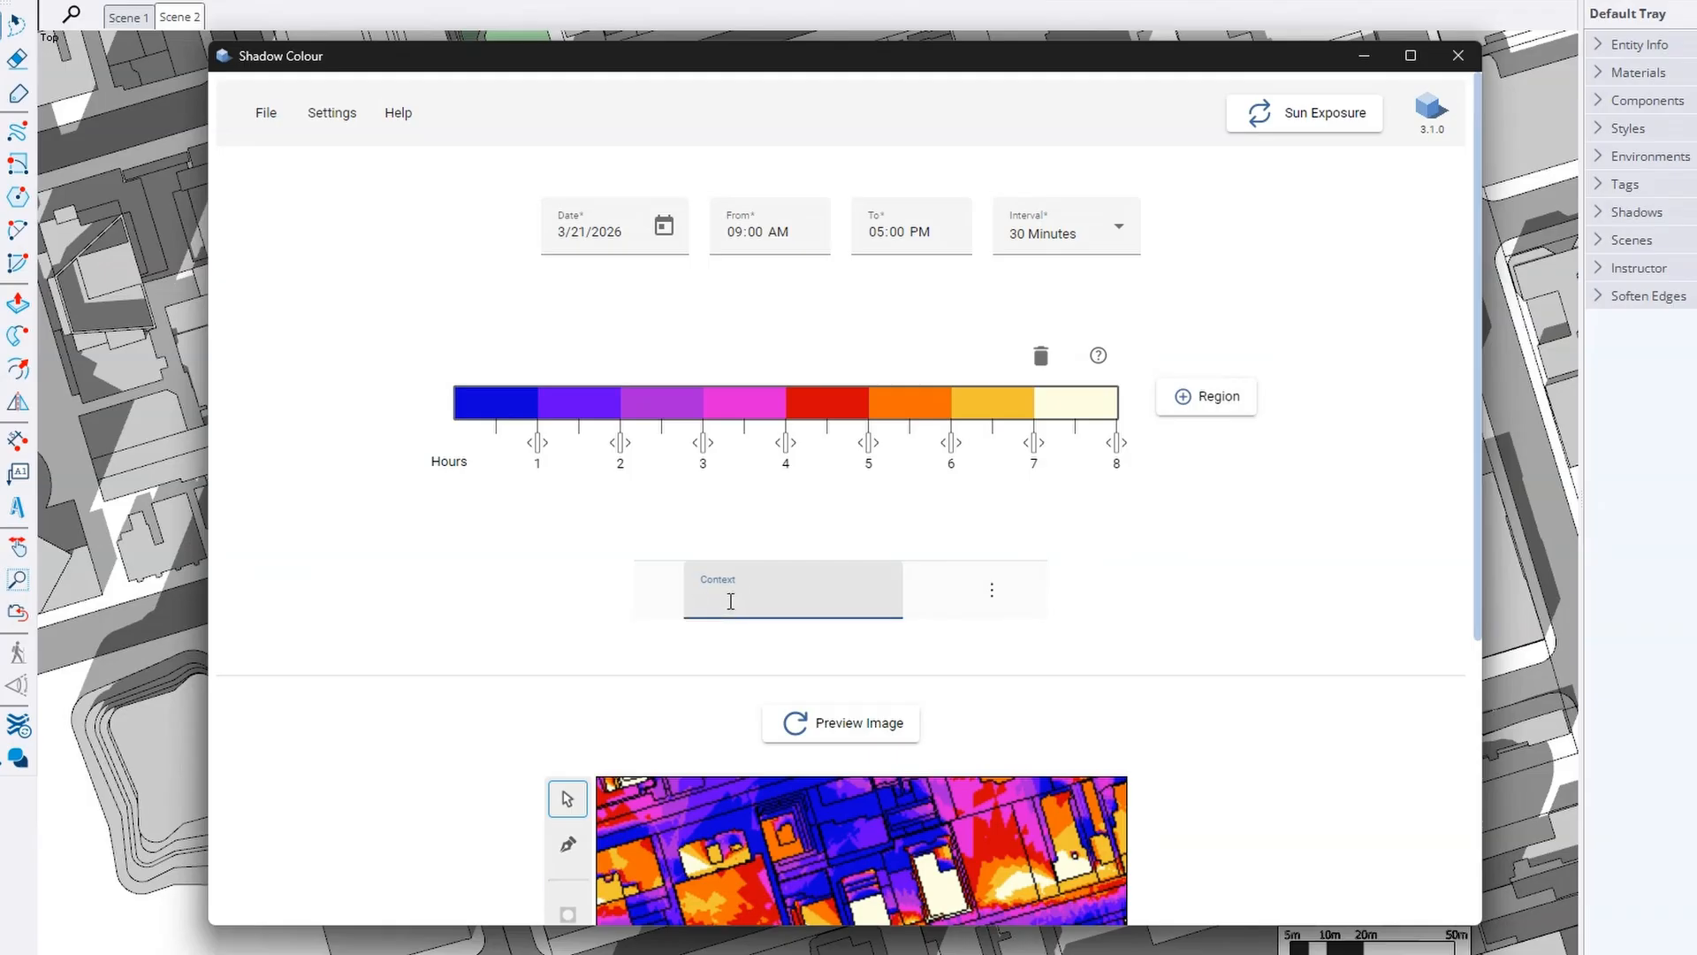
type("My Site")
left_click(601, 626)
left_click(992, 590)
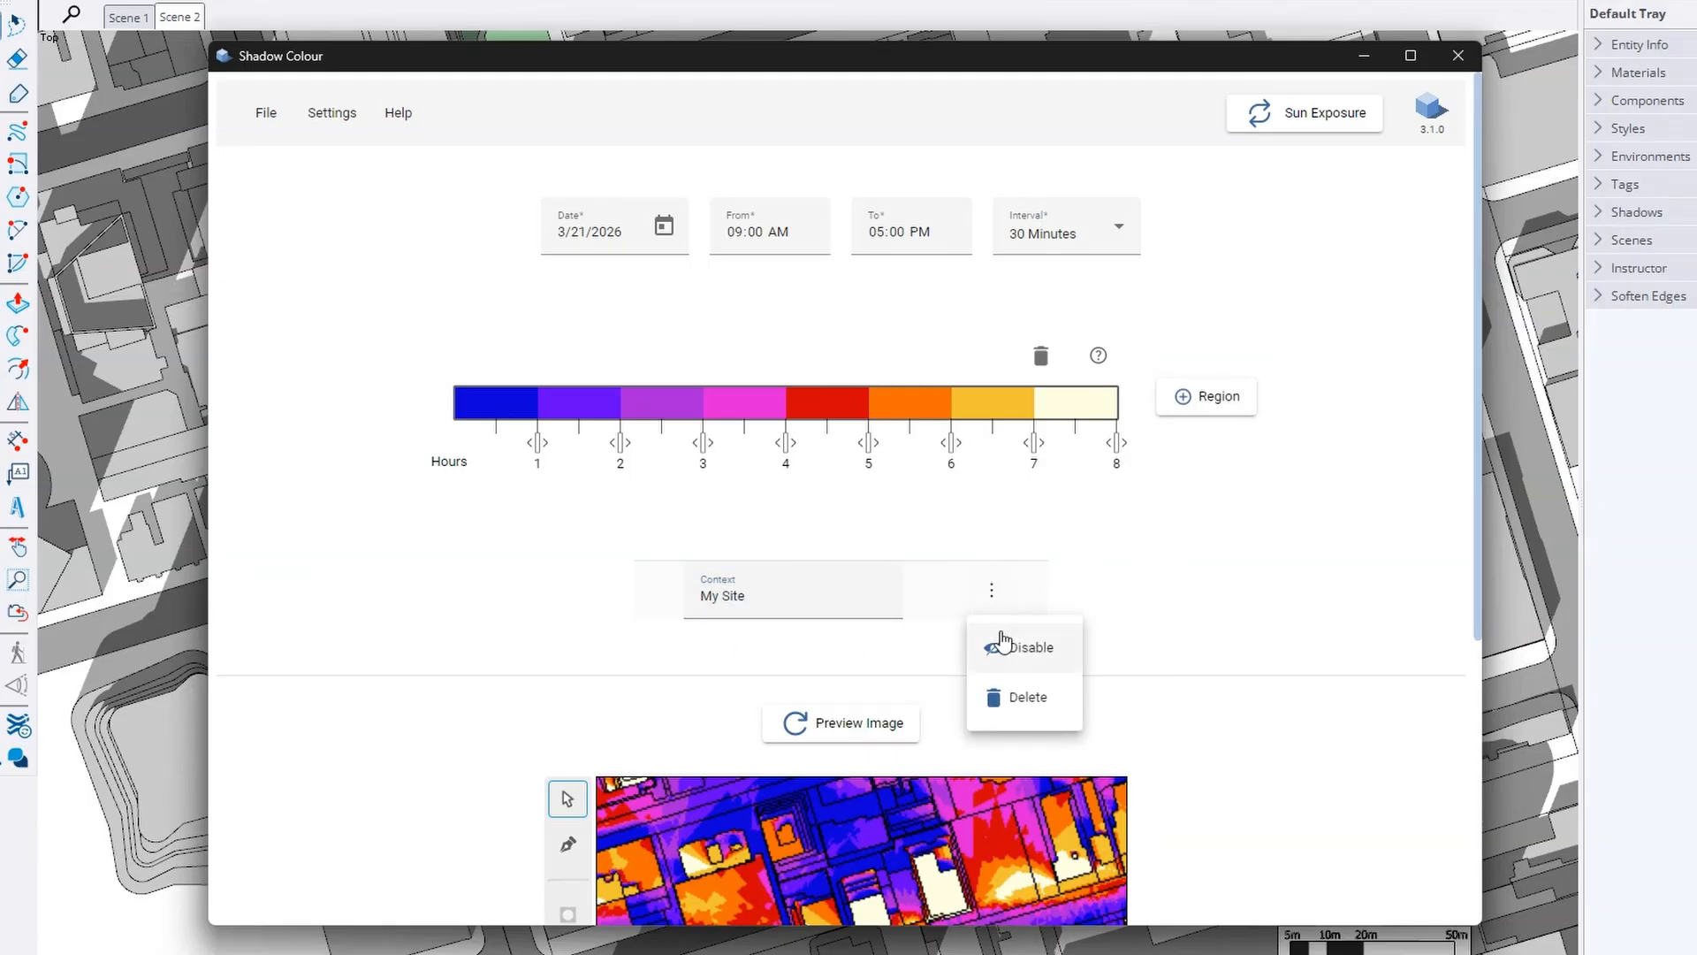
left_click(1154, 657)
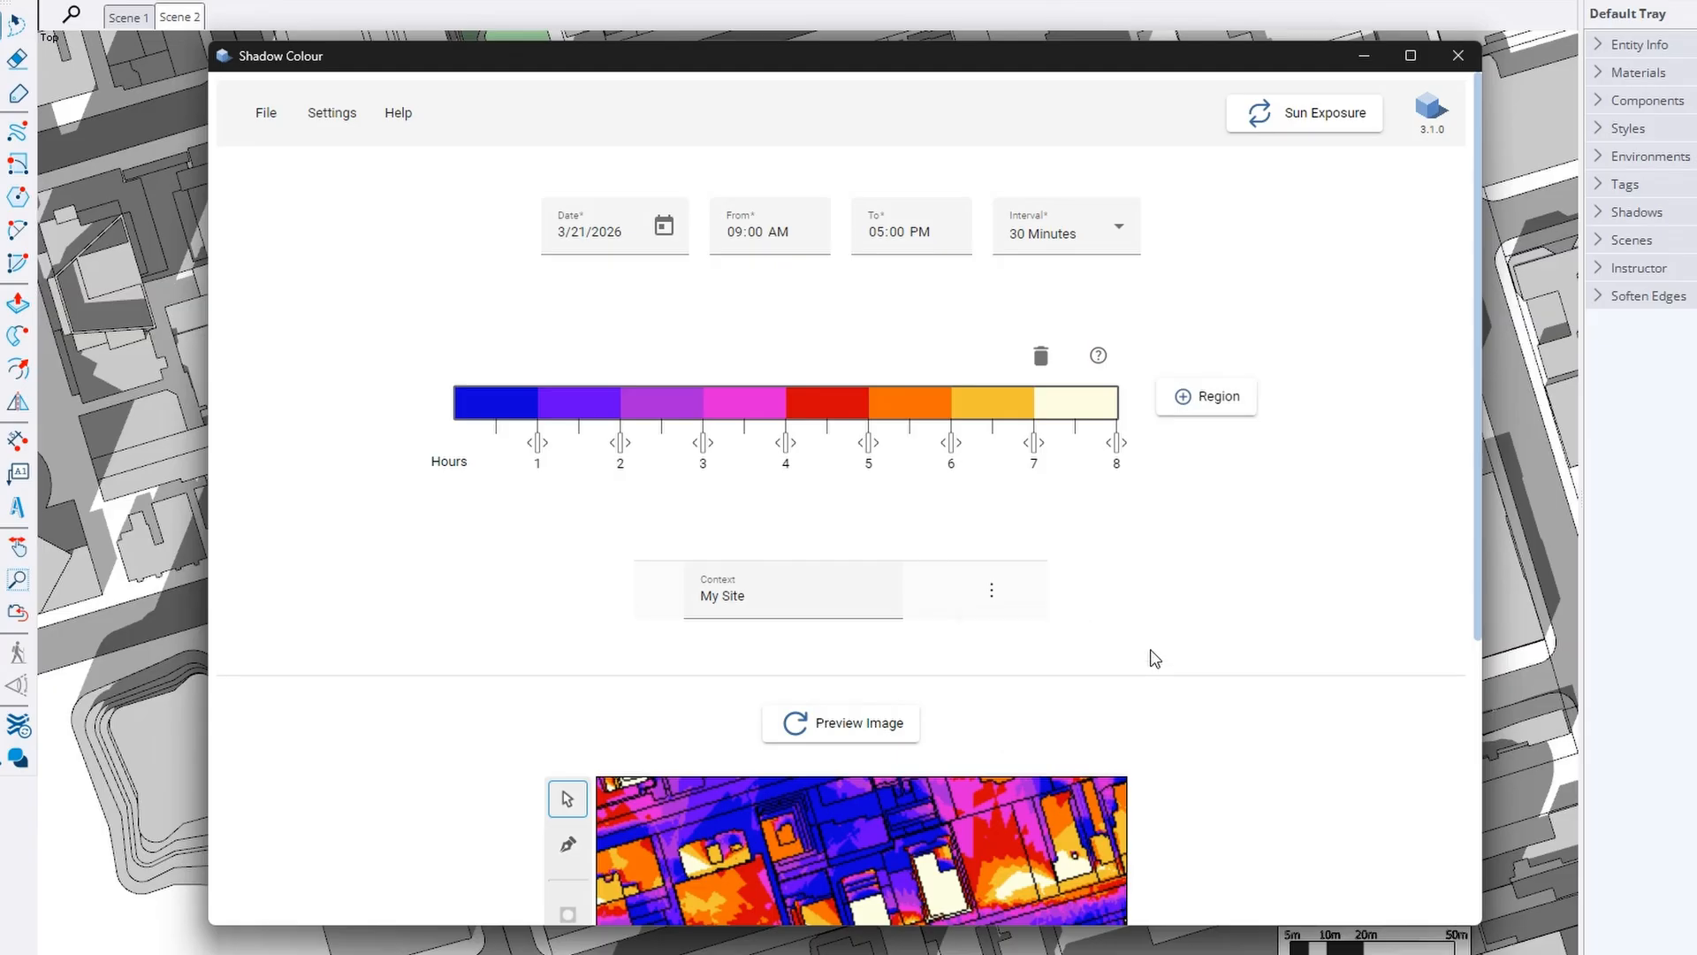
Regenerate the preview for My Site (32916.48 m²) and pan across the heat map
scroll(1228, 745, "down", 3)
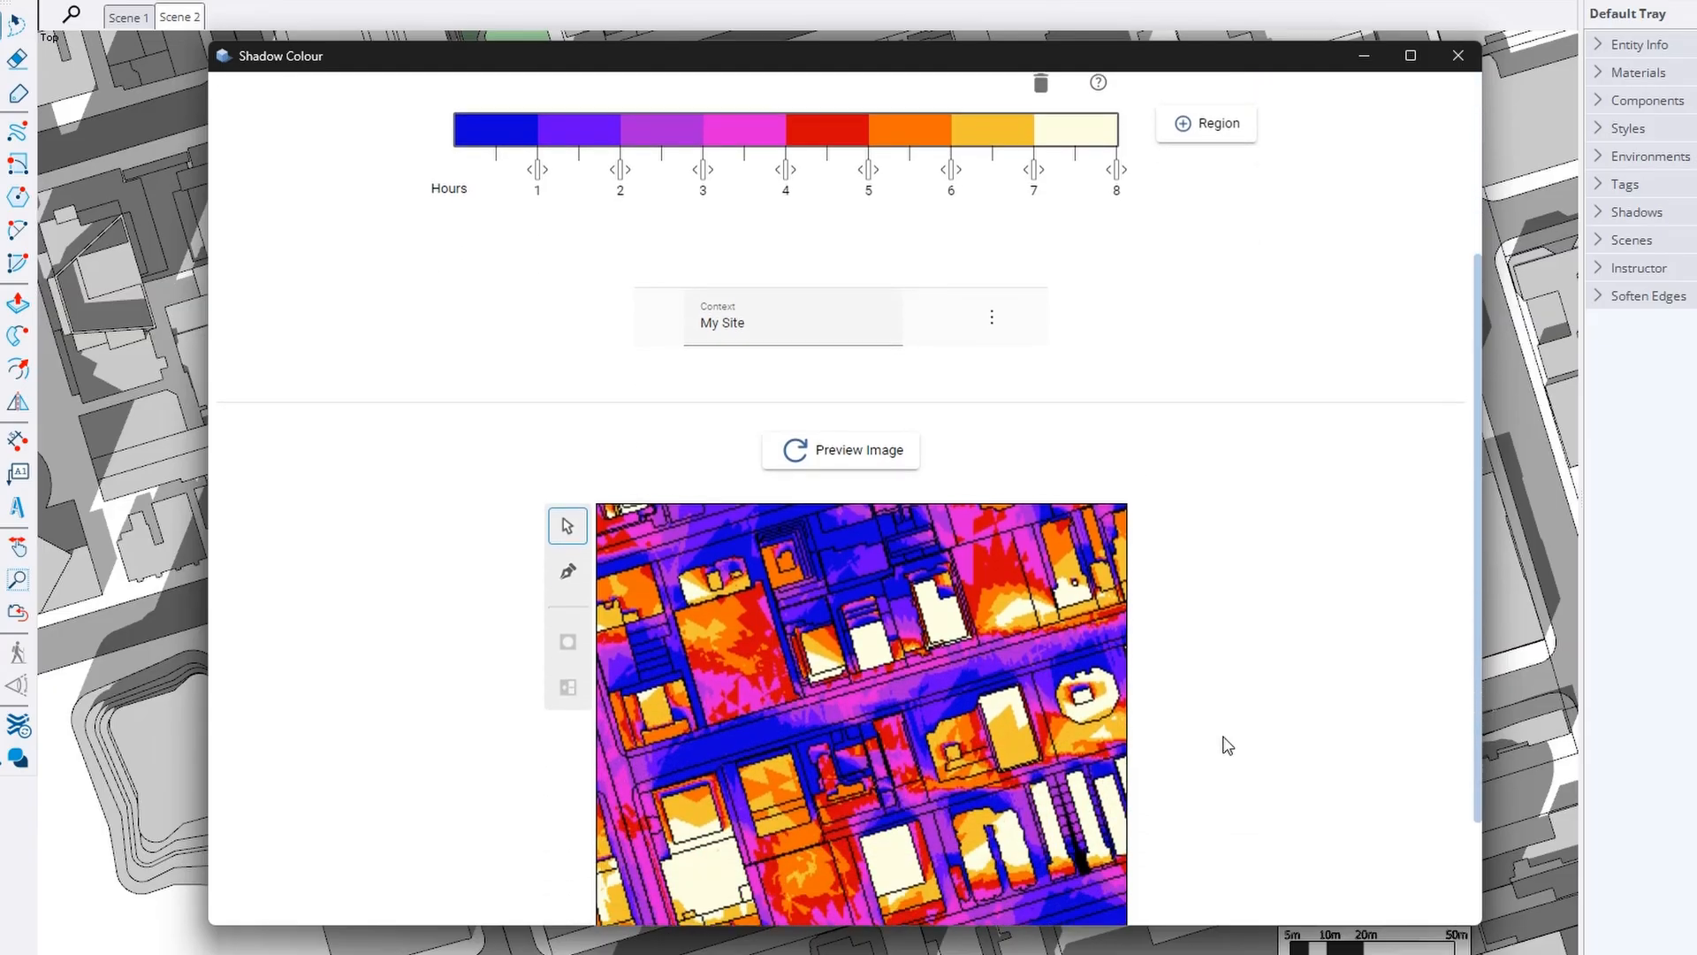
left_click(828, 451)
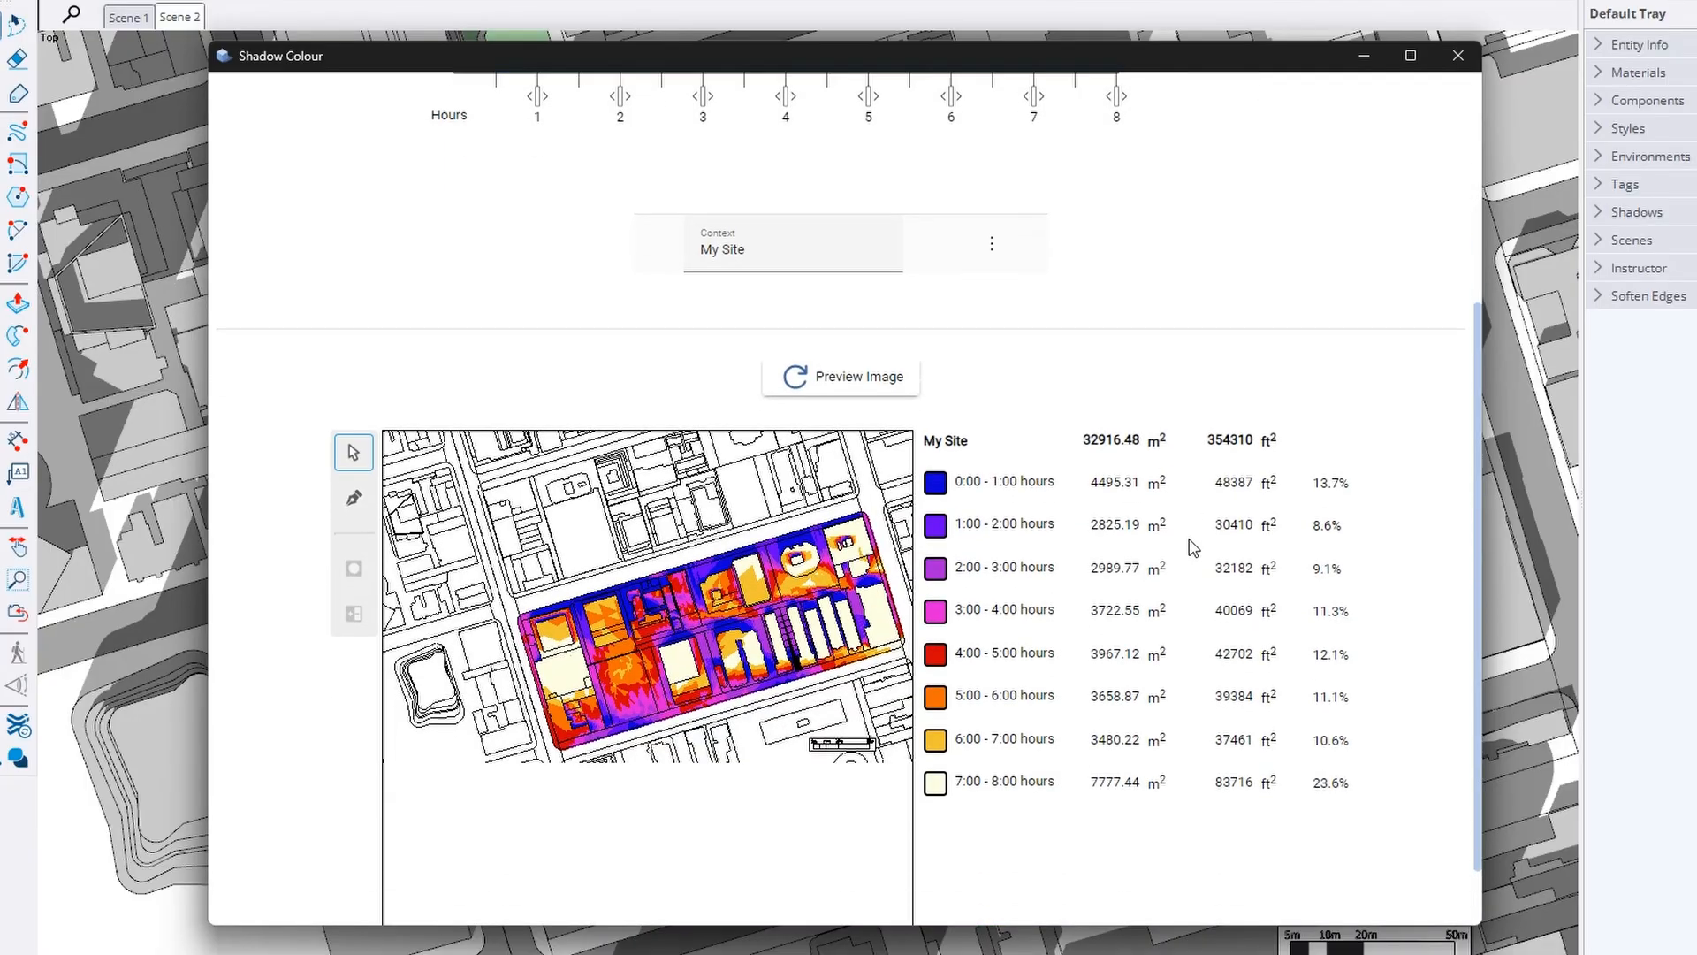
scroll(718, 533, "up", 5)
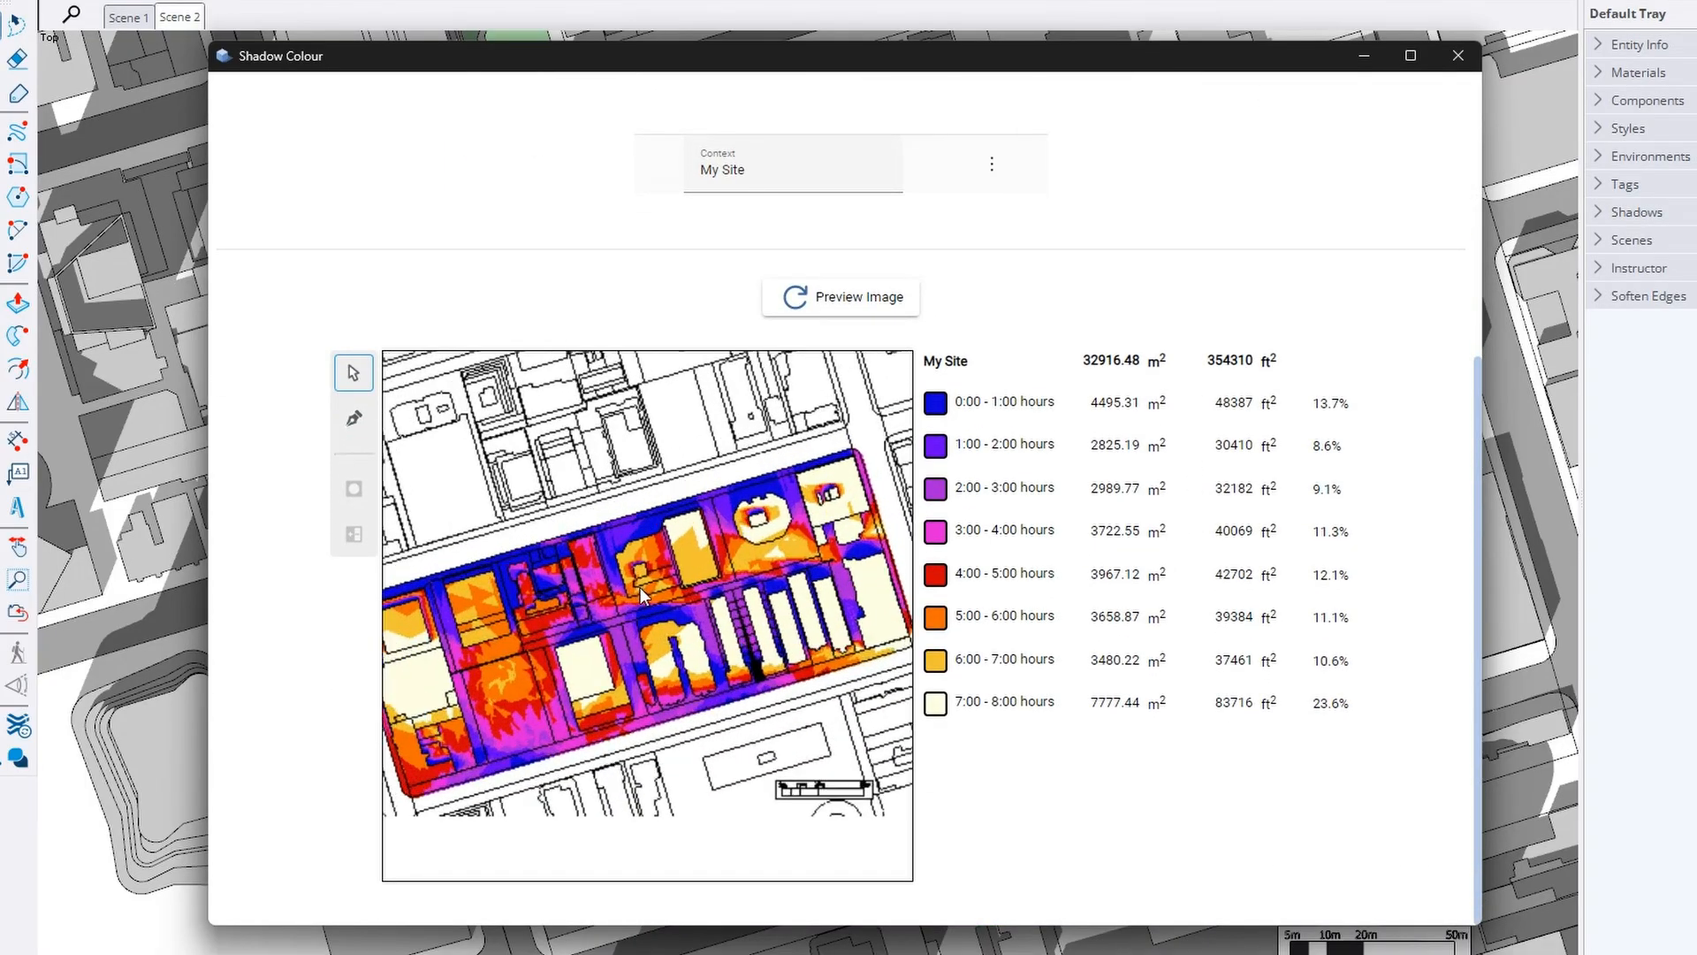
left_click_drag(734, 573, 800, 583)
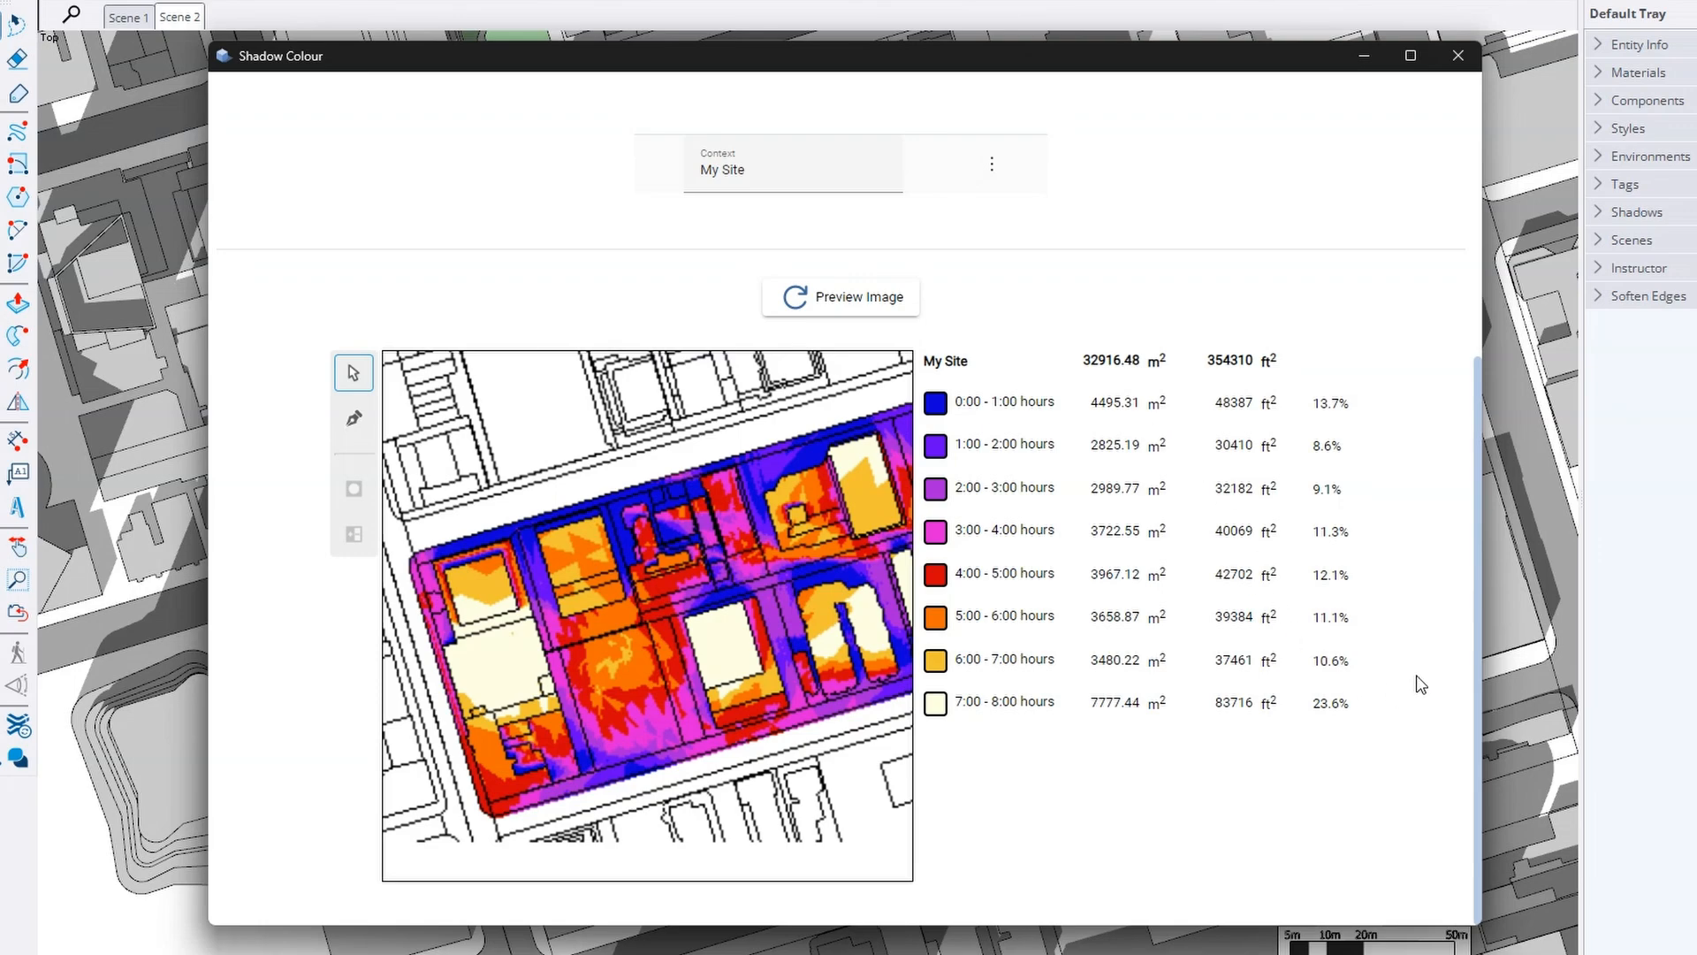
scroll(1420, 683, "up", 5)
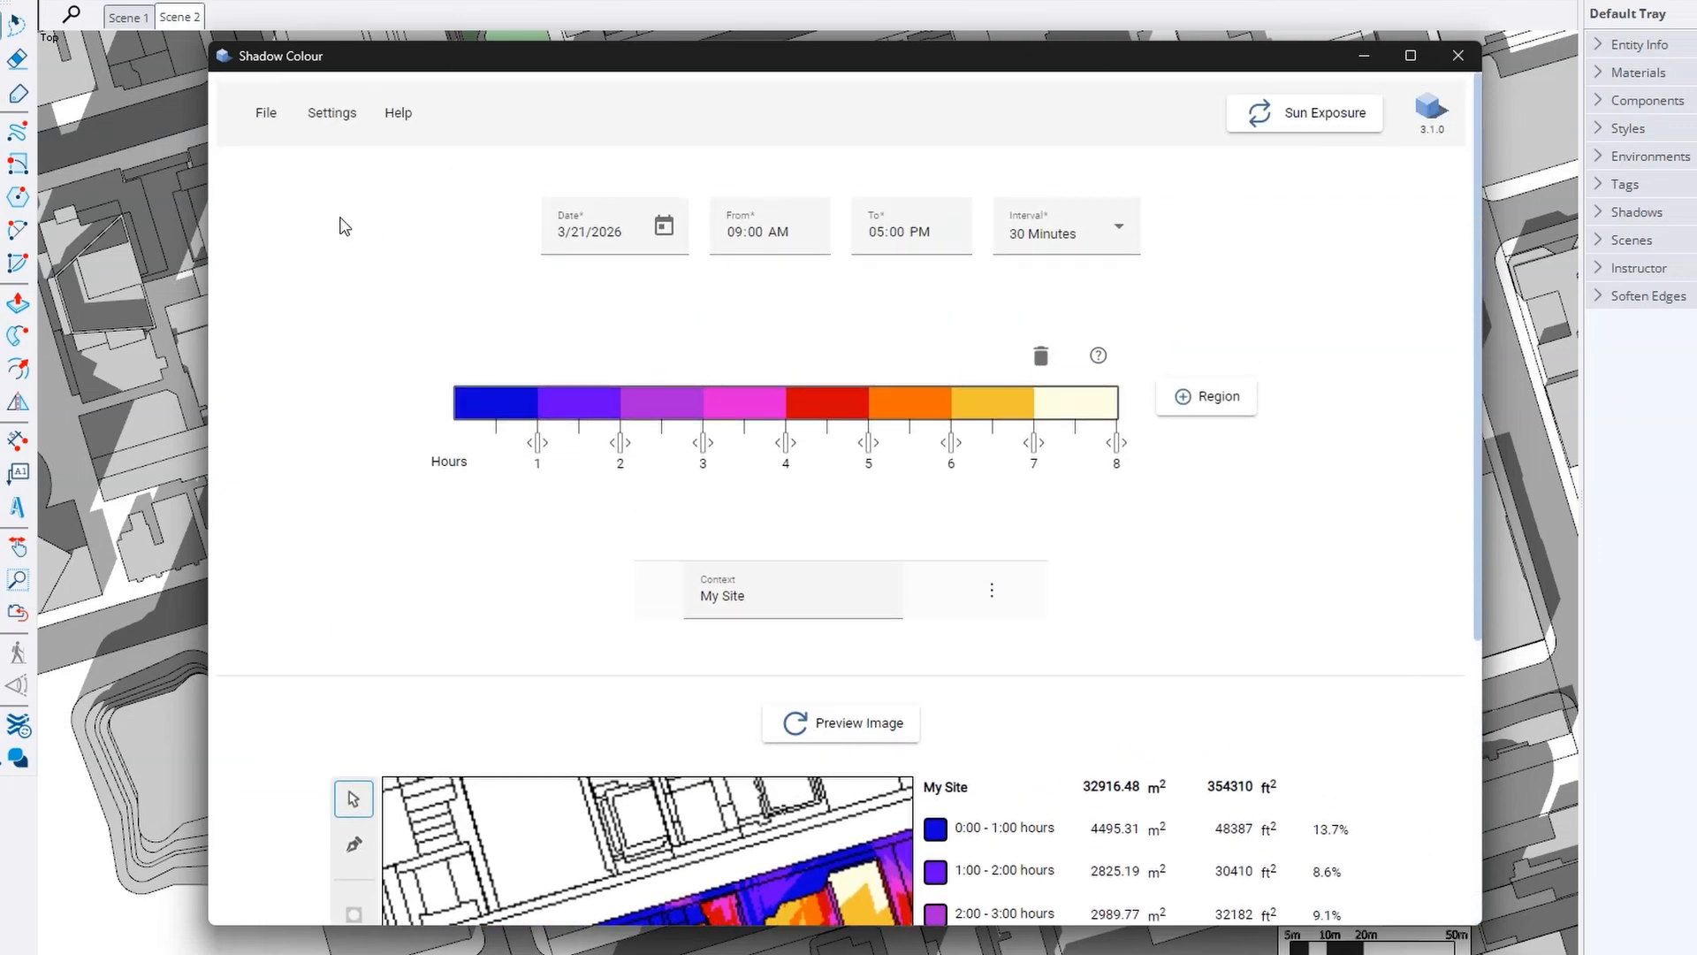
Export the Sun Exposure images from File > Export at Medium image quality
left_click(265, 112)
mouse_move(266, 263)
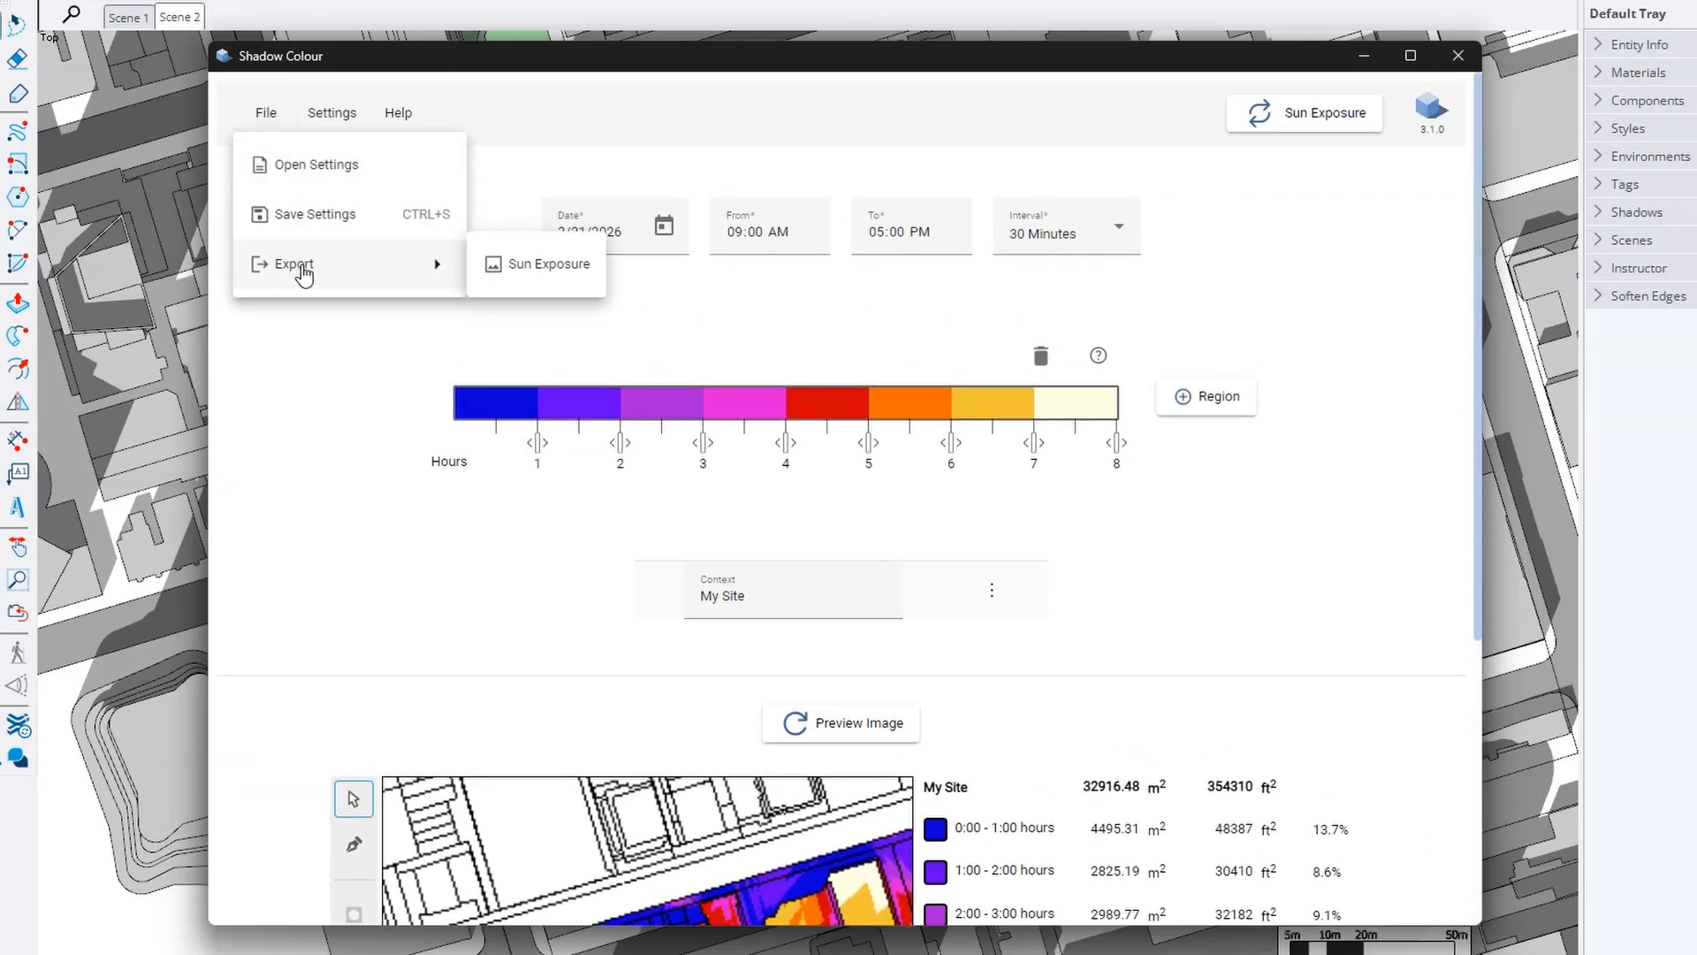
left_click(544, 276)
left_click(847, 484)
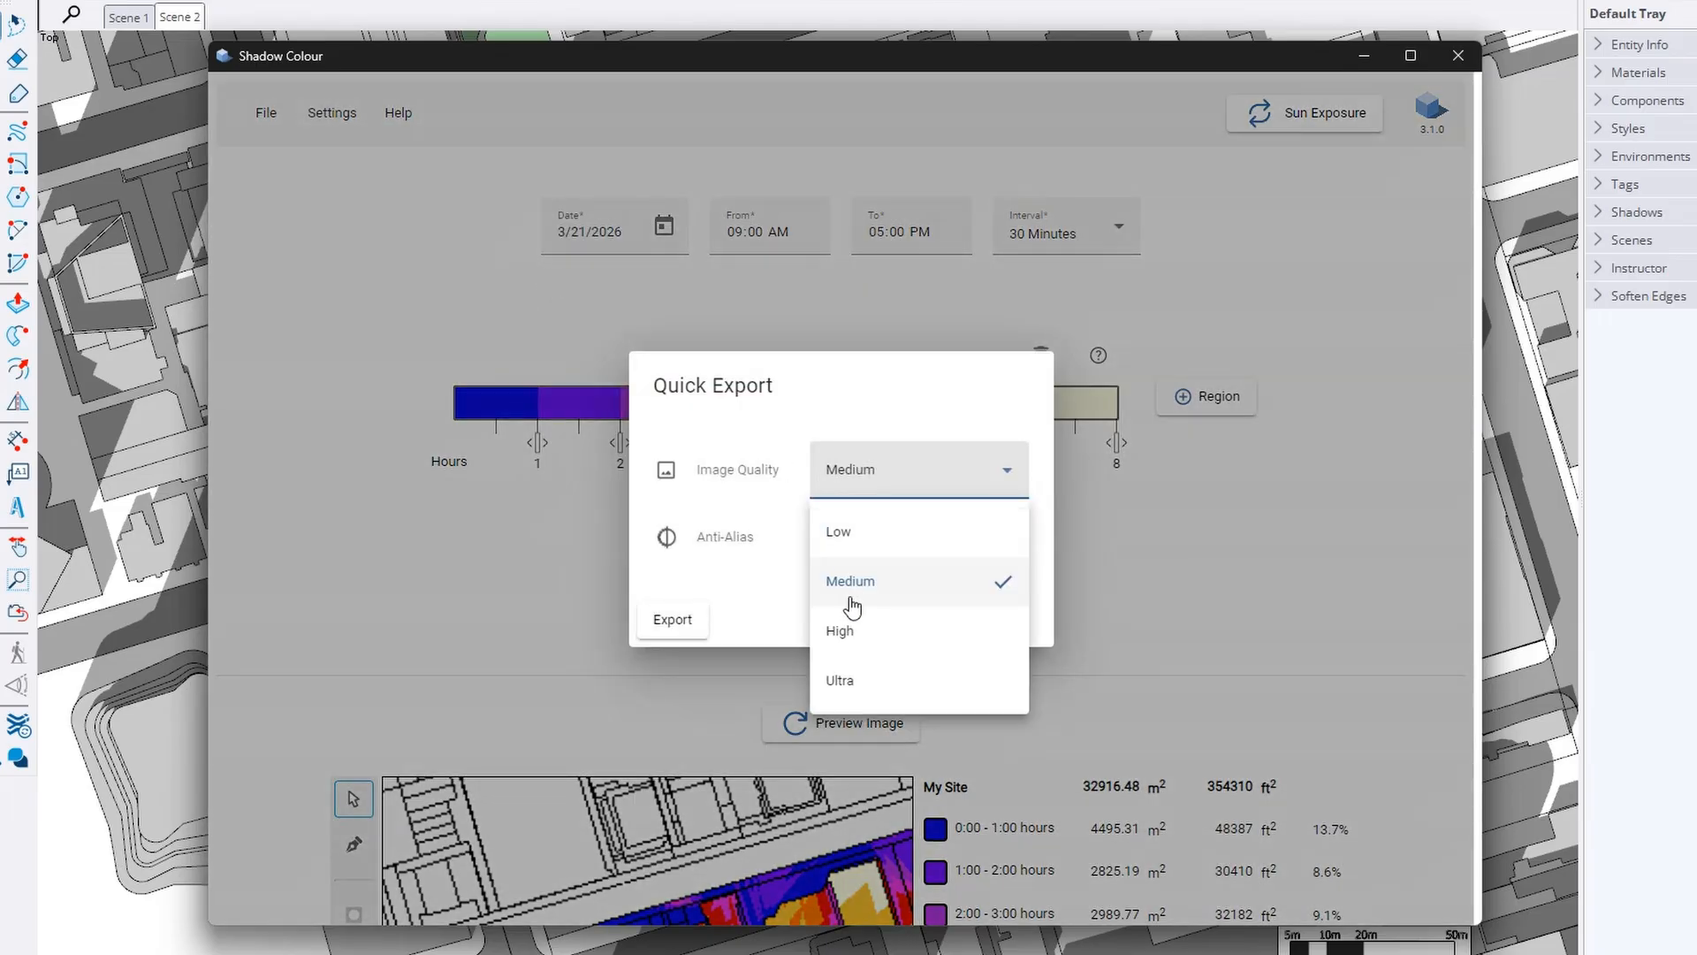
left_click(849, 588)
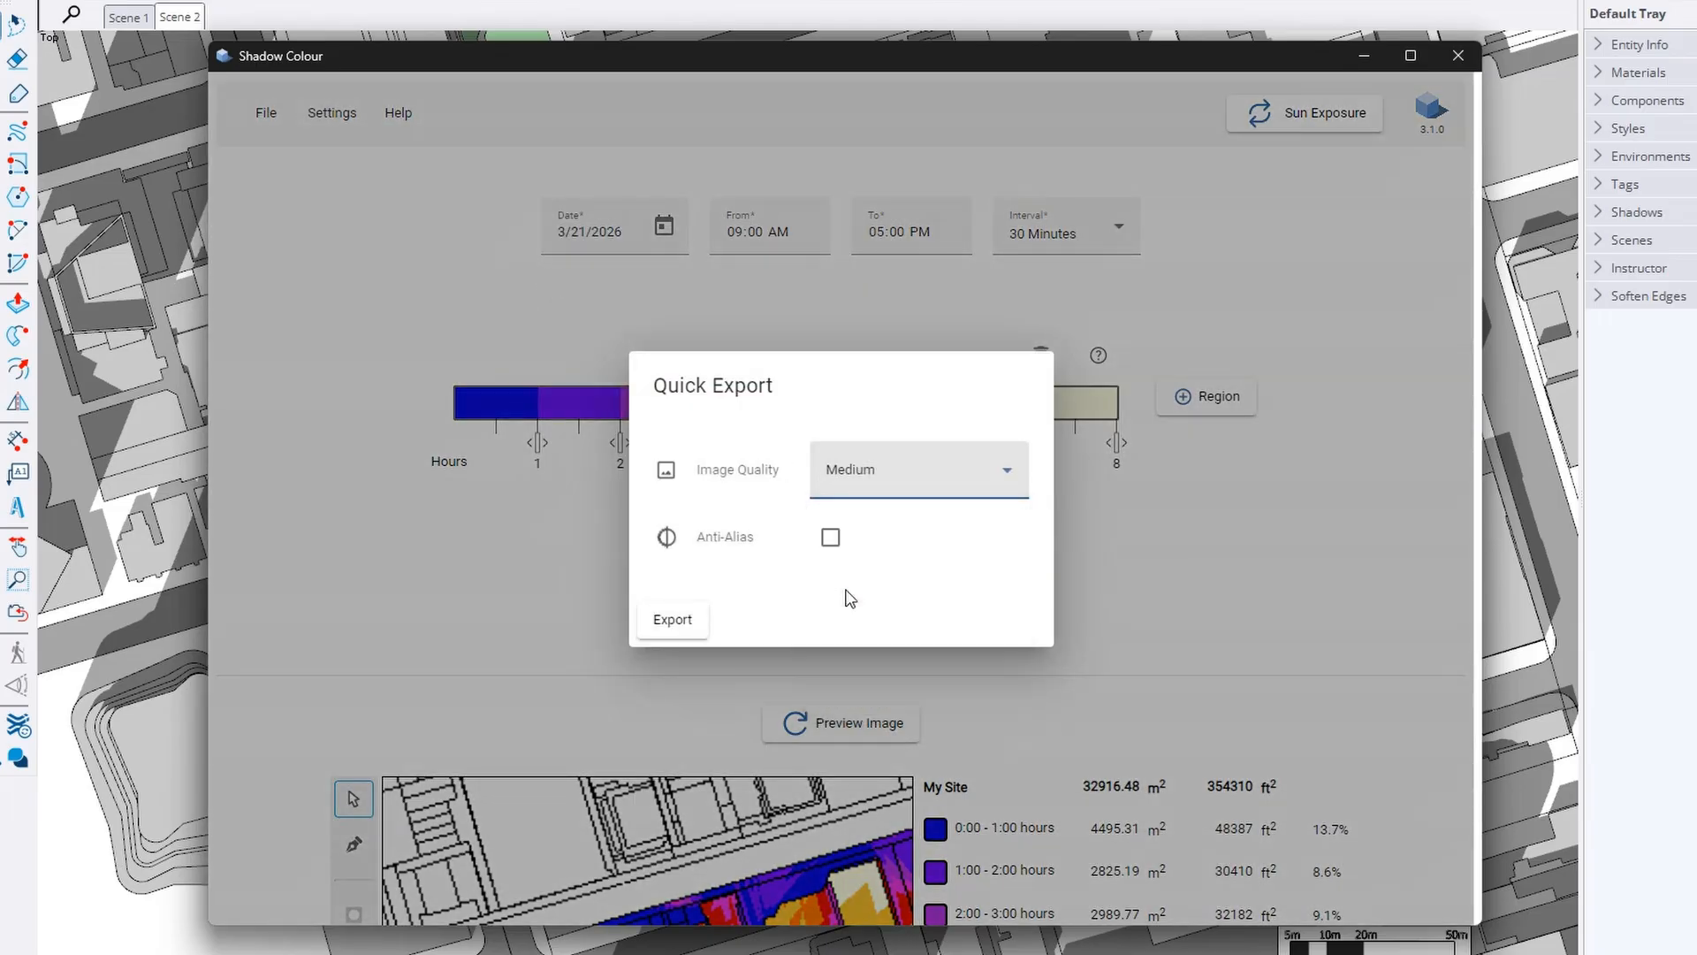
left_click(675, 620)
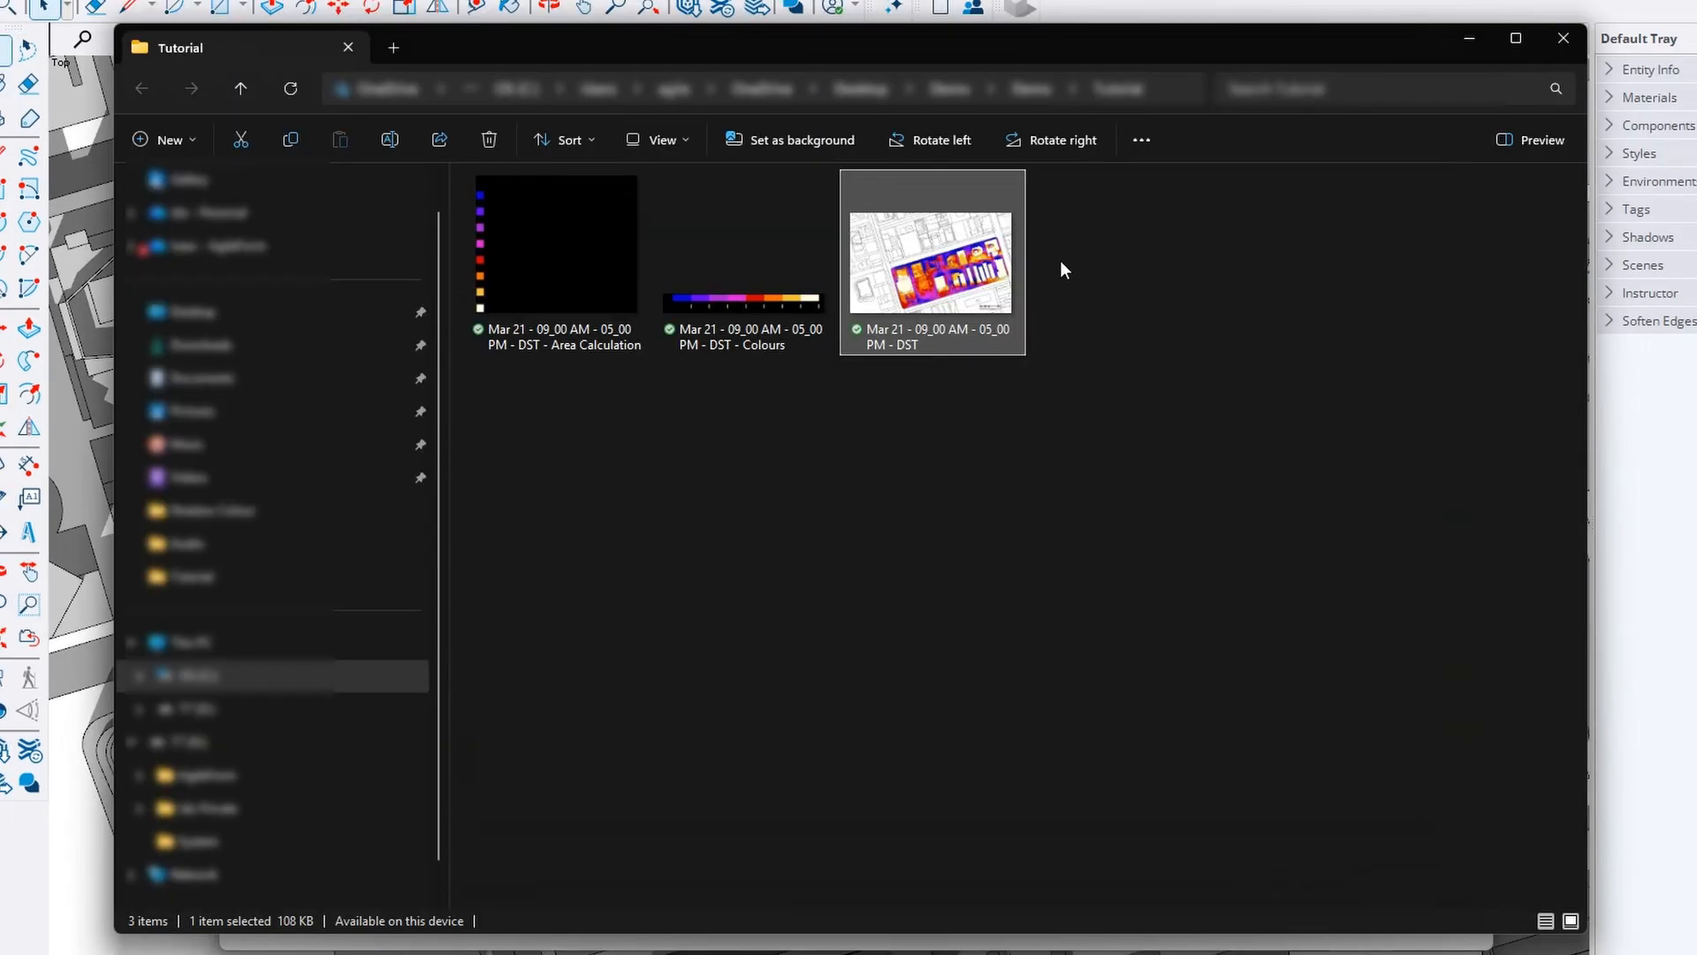
View the exported heat map, Area Calculation and Colours images, then orbit the model slightly
double_click(937, 262)
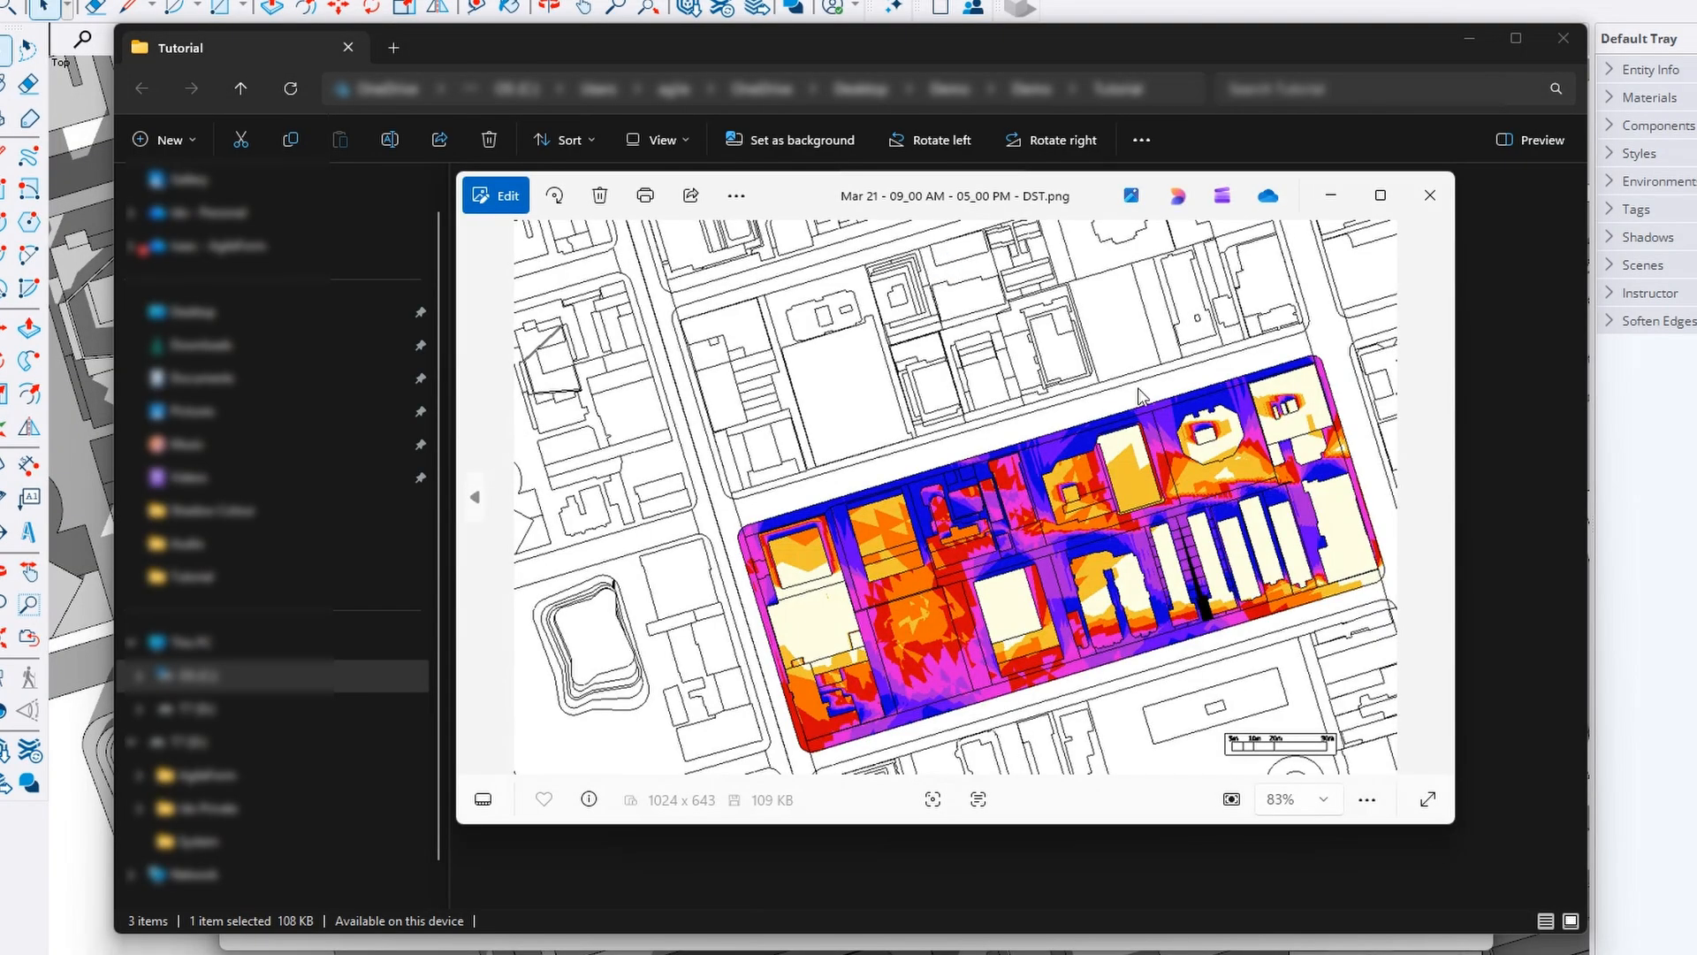
left_click(1429, 195)
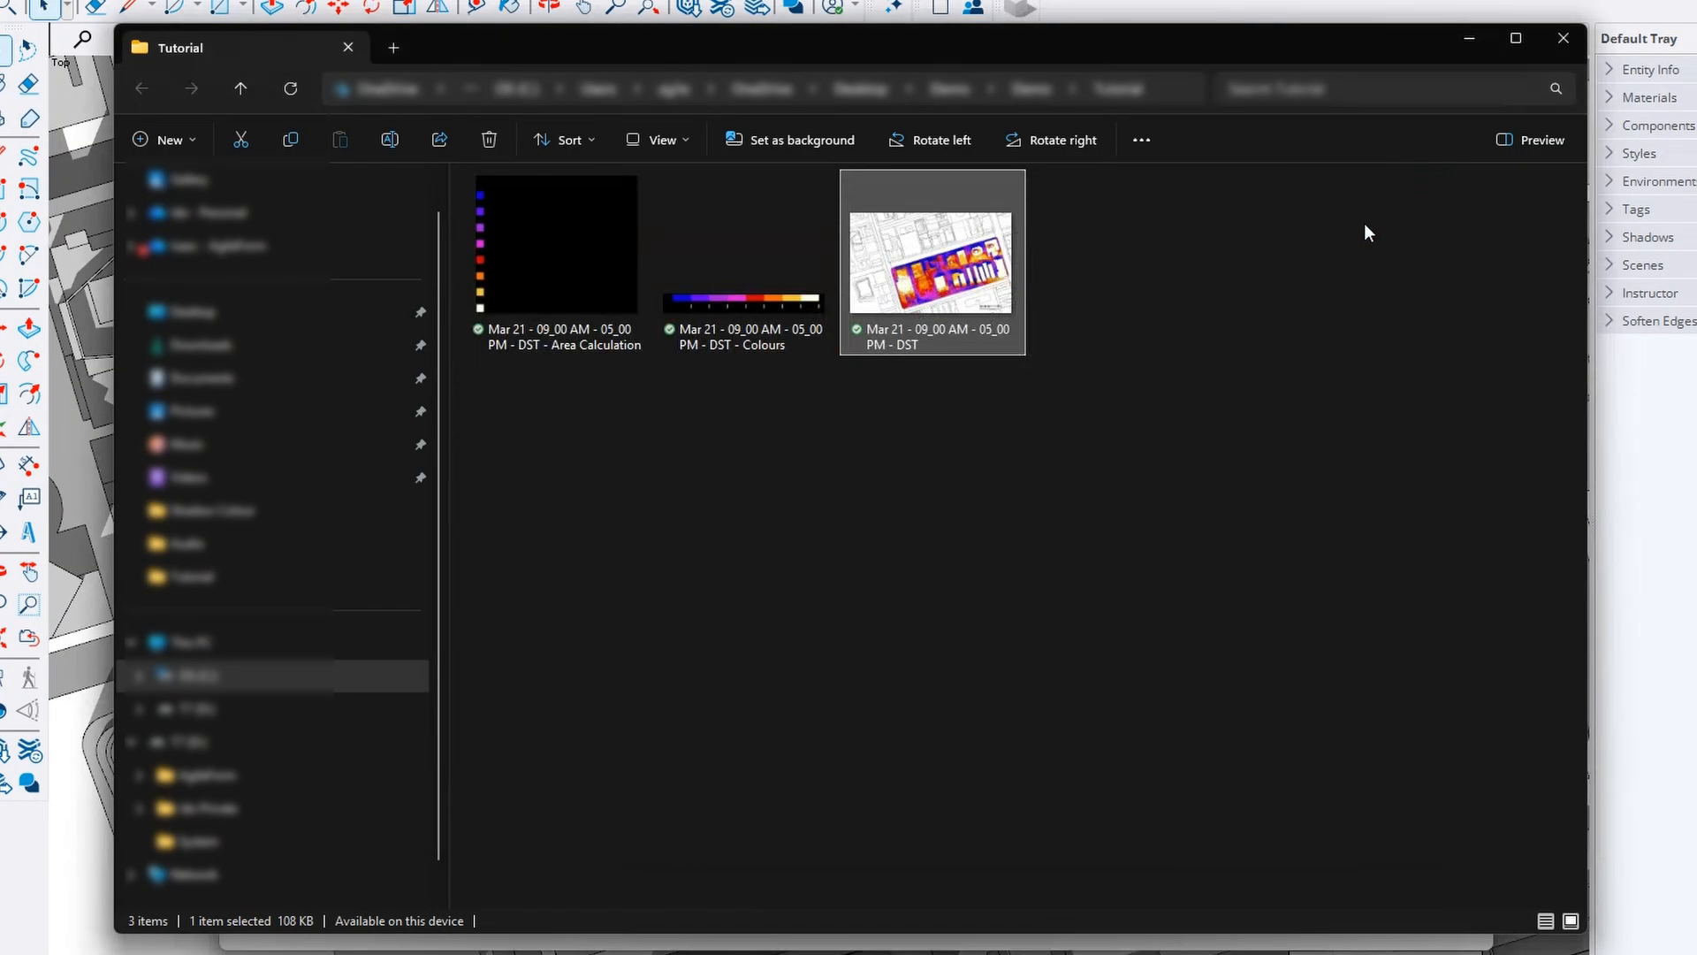
left_click(595, 284)
double_click(596, 284)
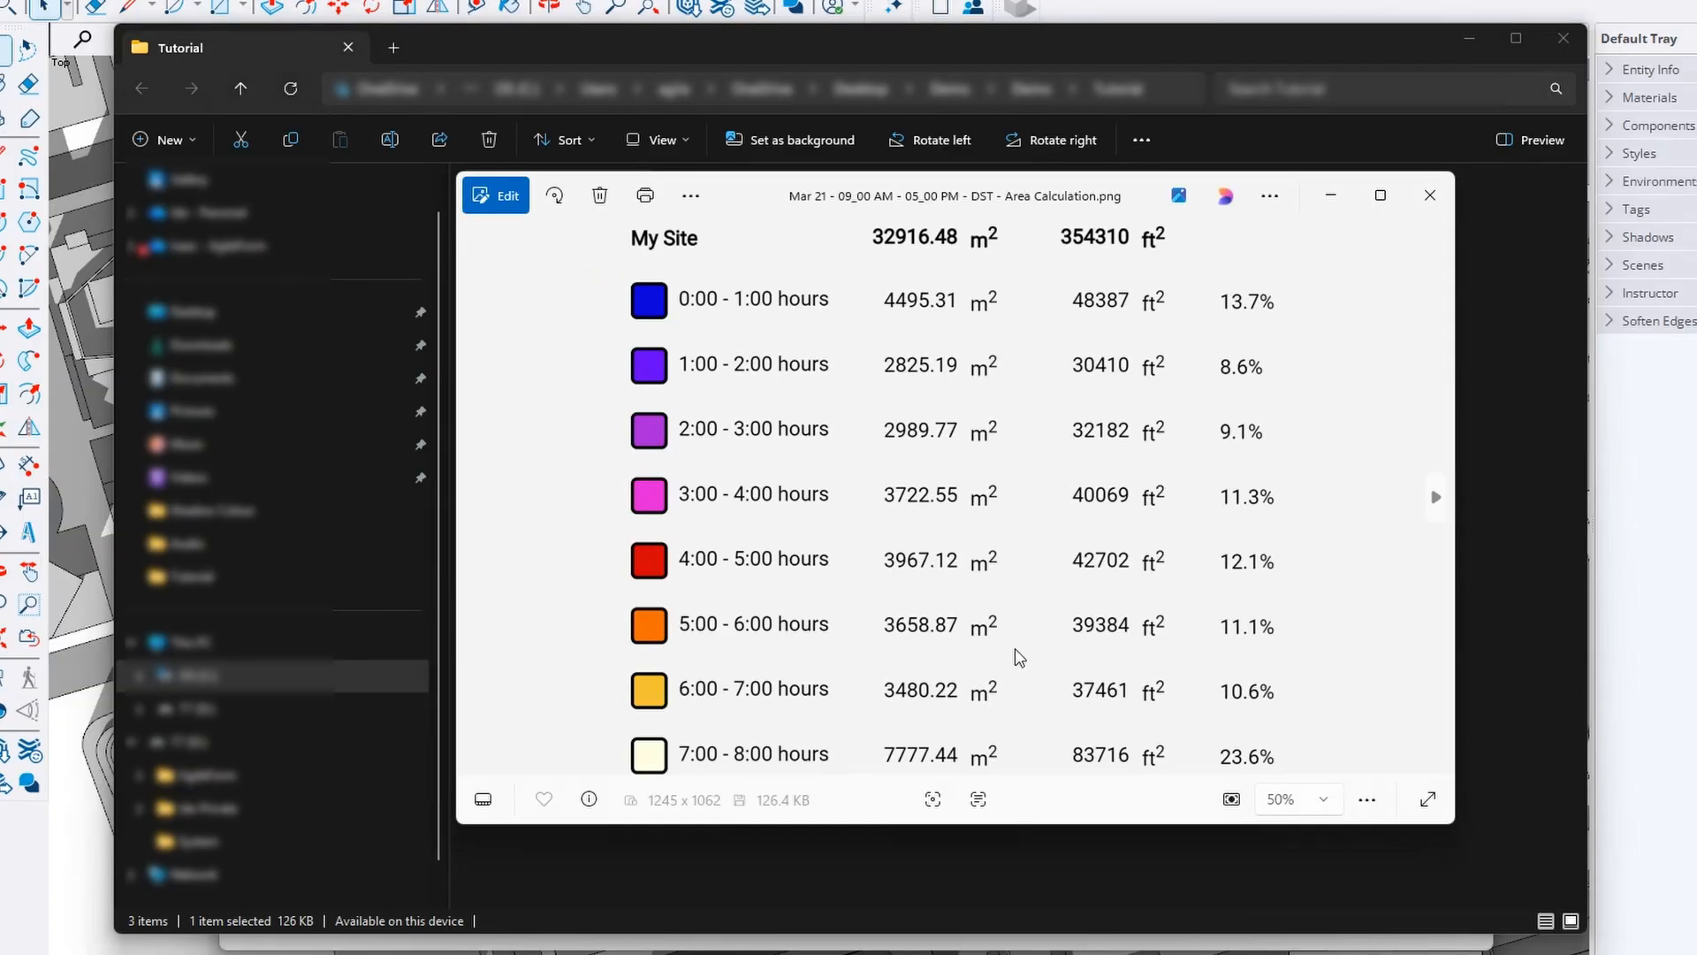
left_click(1441, 194)
double_click(791, 313)
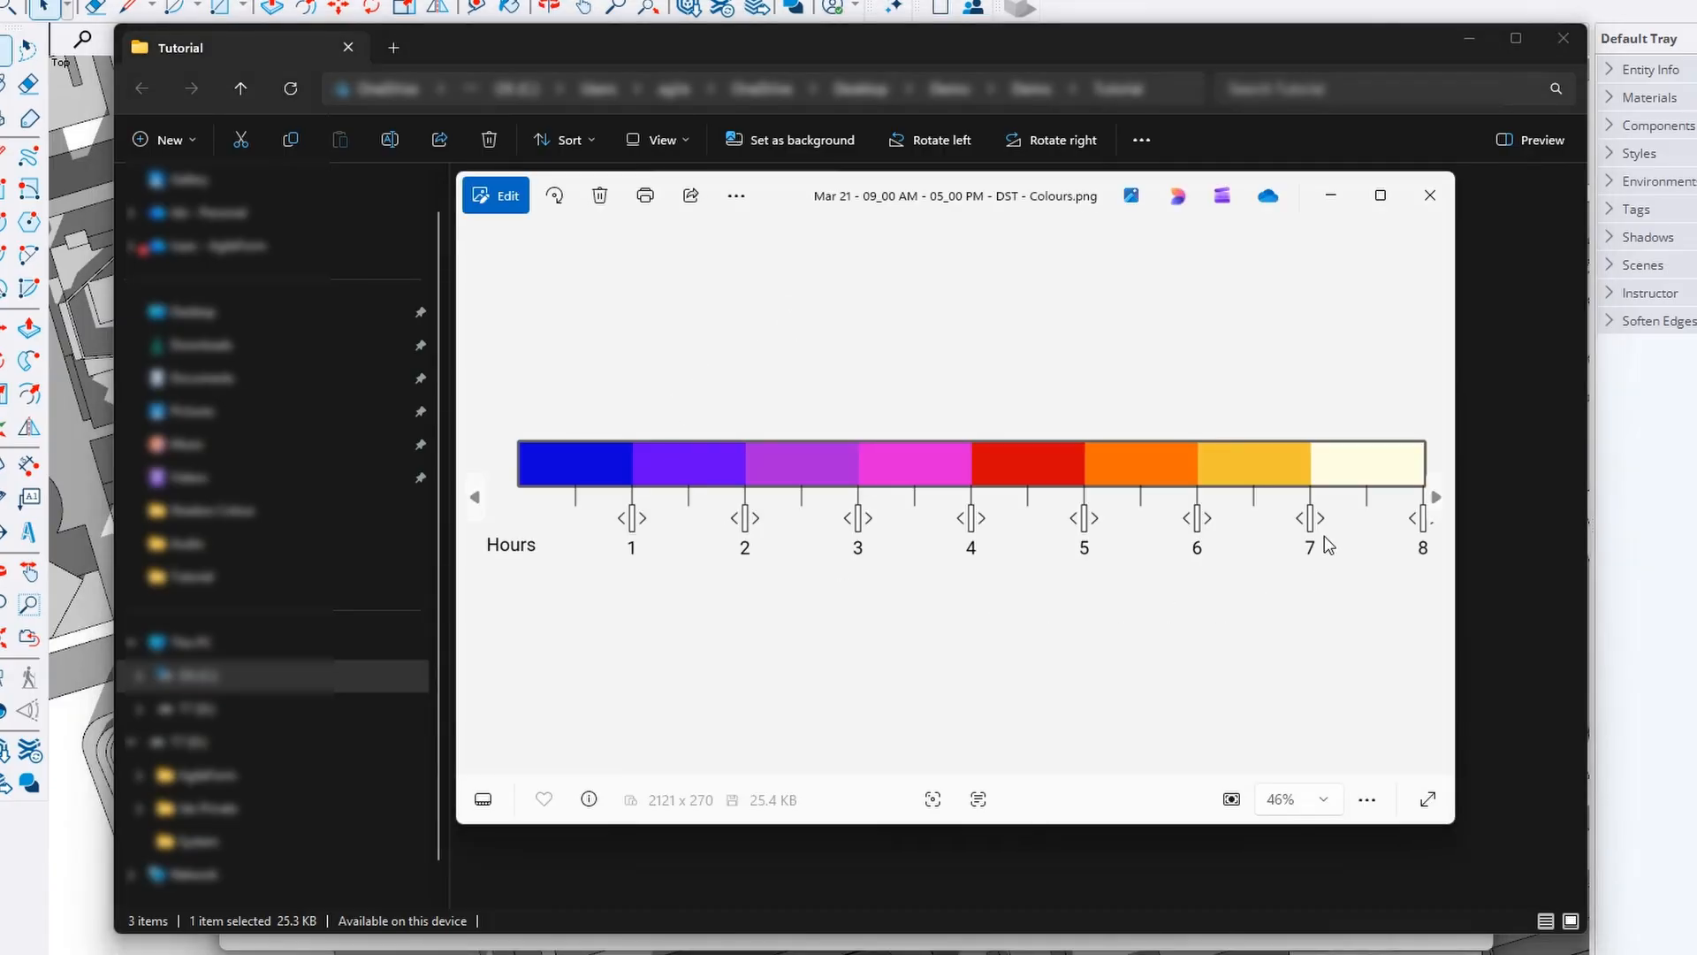
left_click(1429, 196)
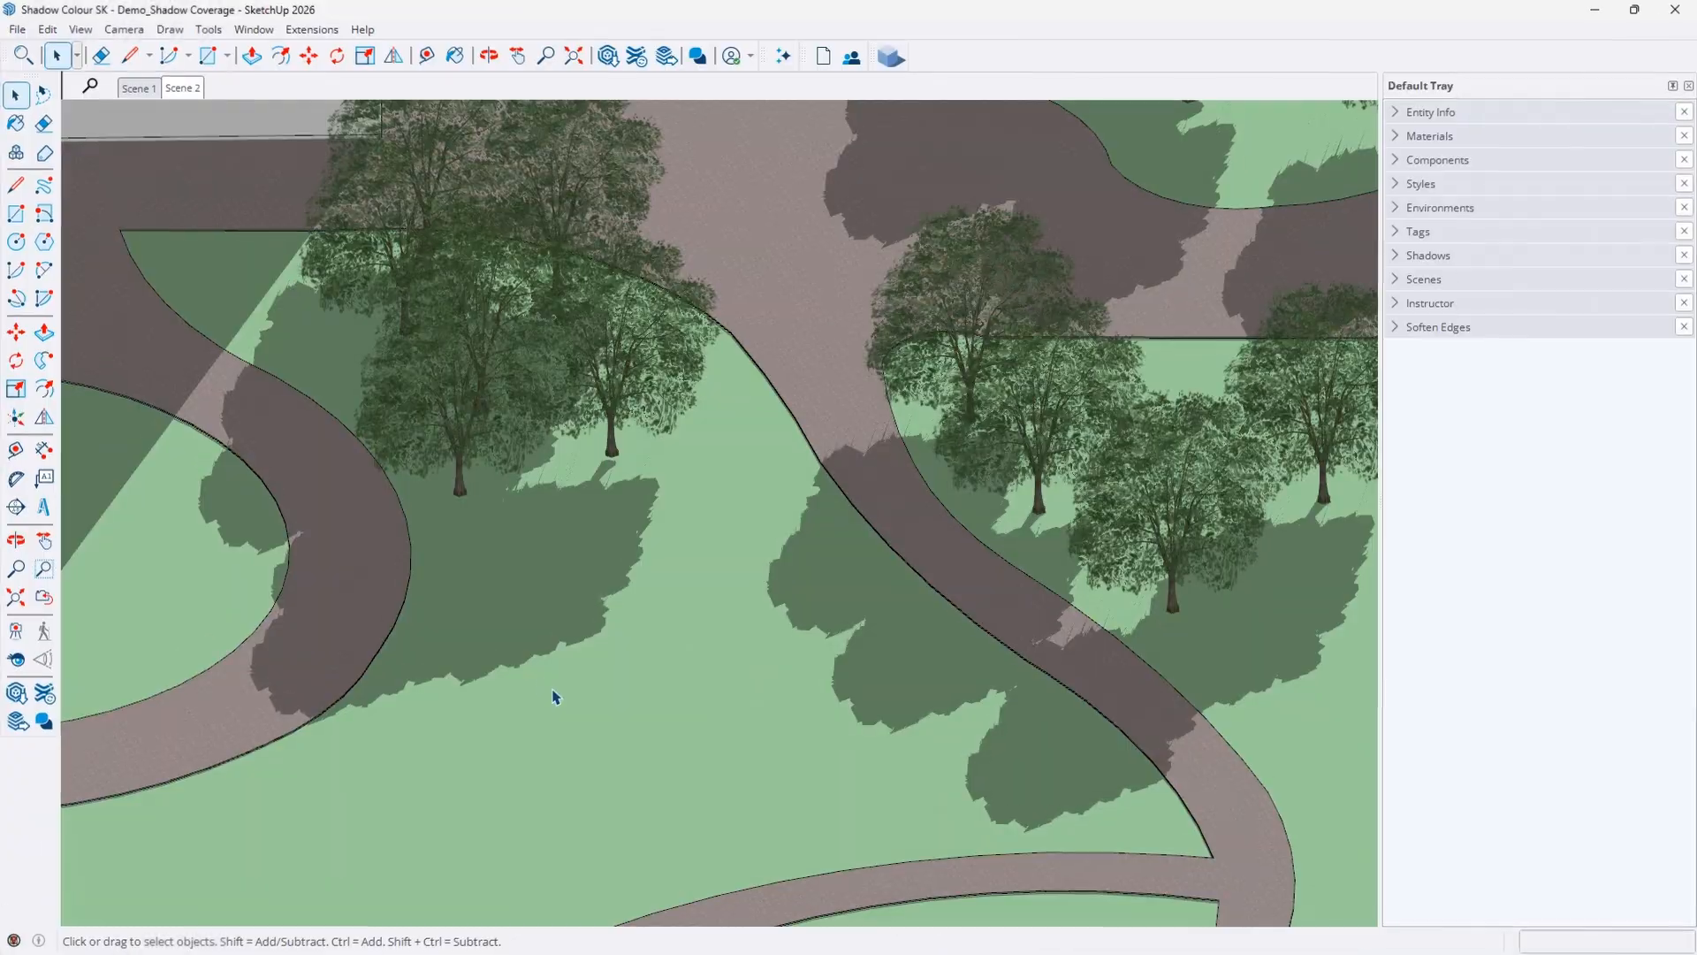
key("o")
left_click_drag(546, 693, 625, 688)
Leave the camera projection unchanged and run Analyze View on the top-down site view in Shadow Colour
key("space")
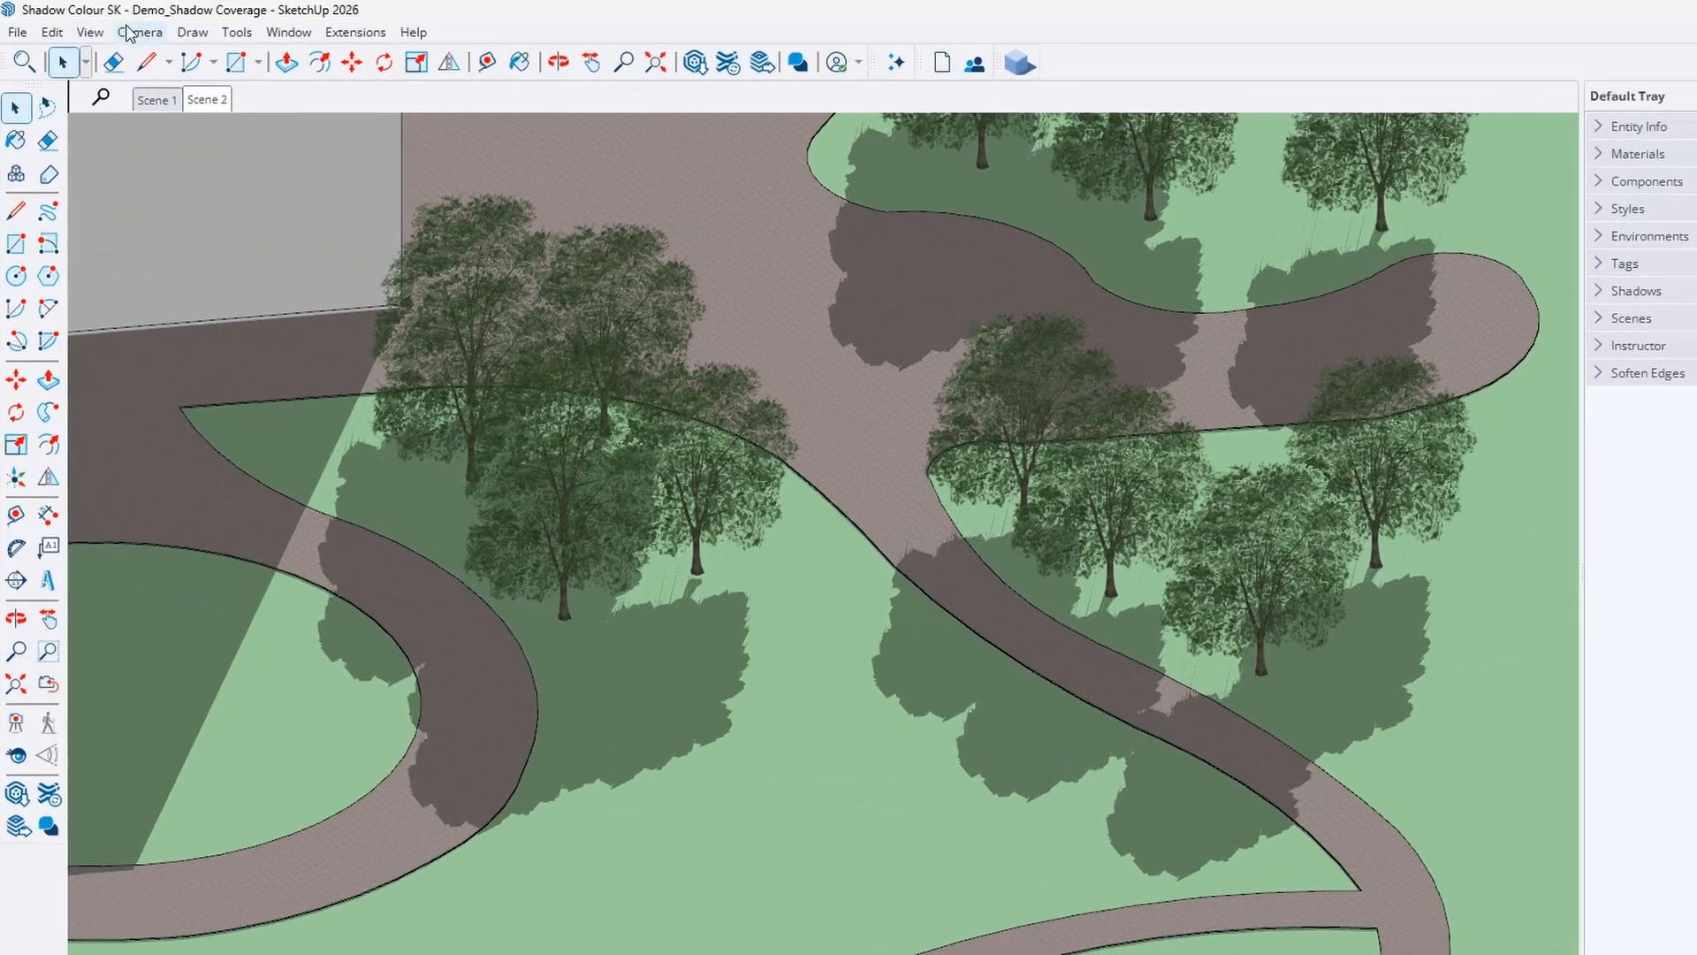
left_click(124, 29)
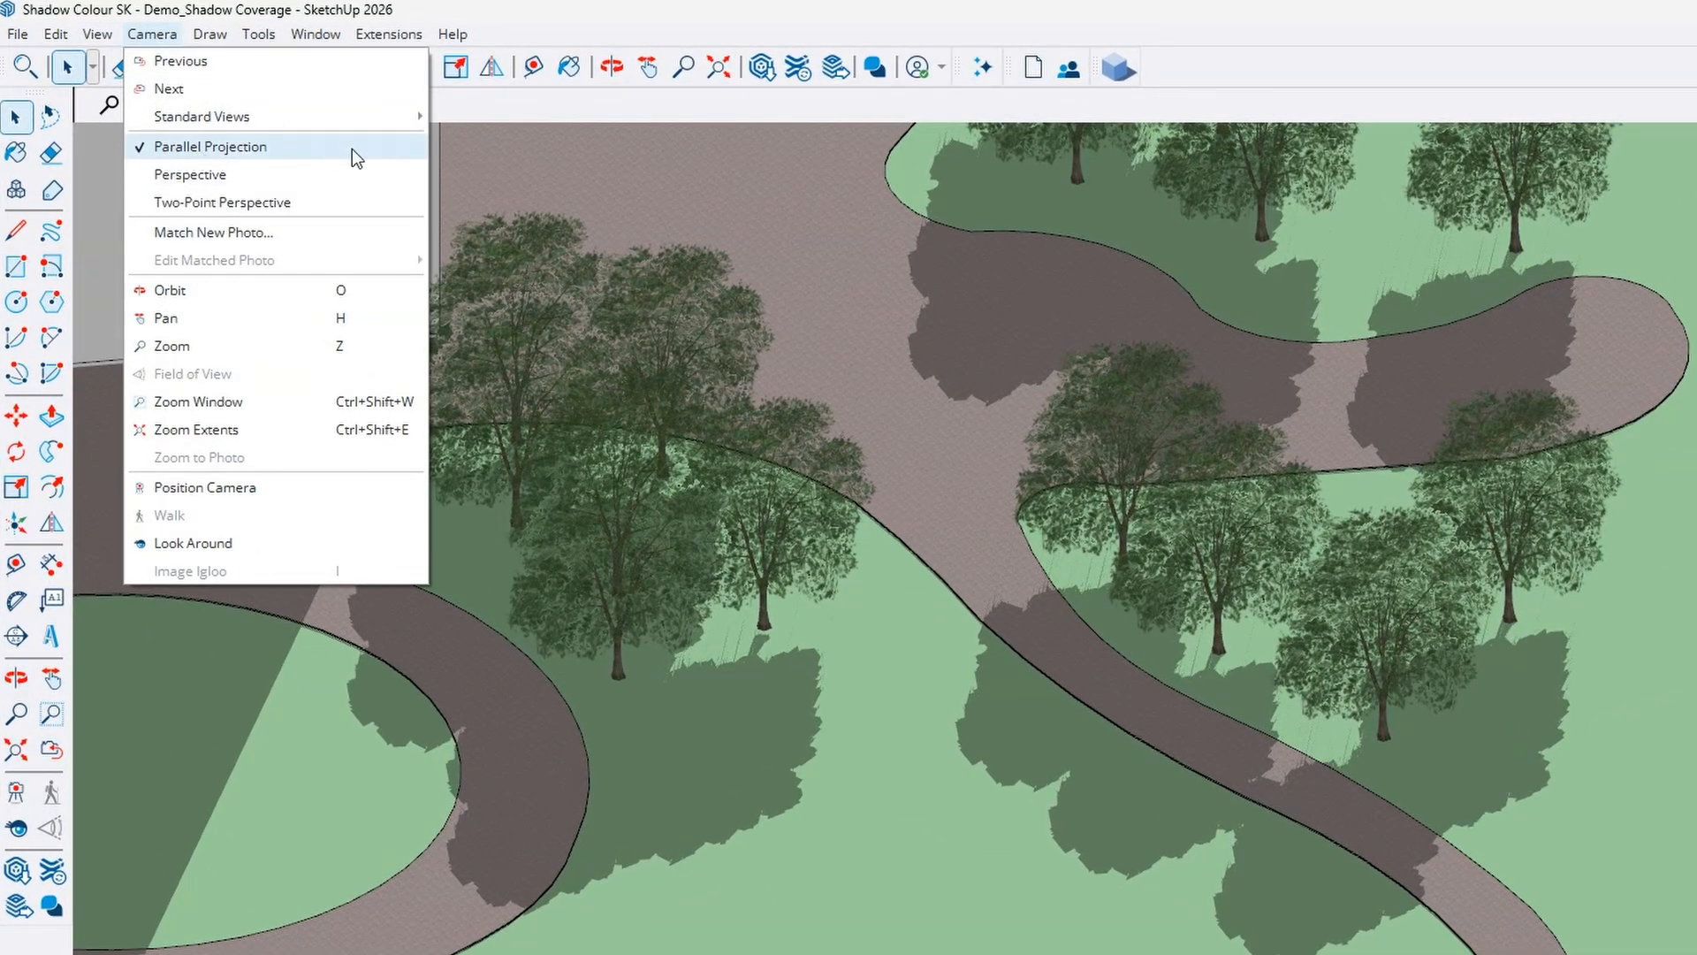
left_click(559, 27)
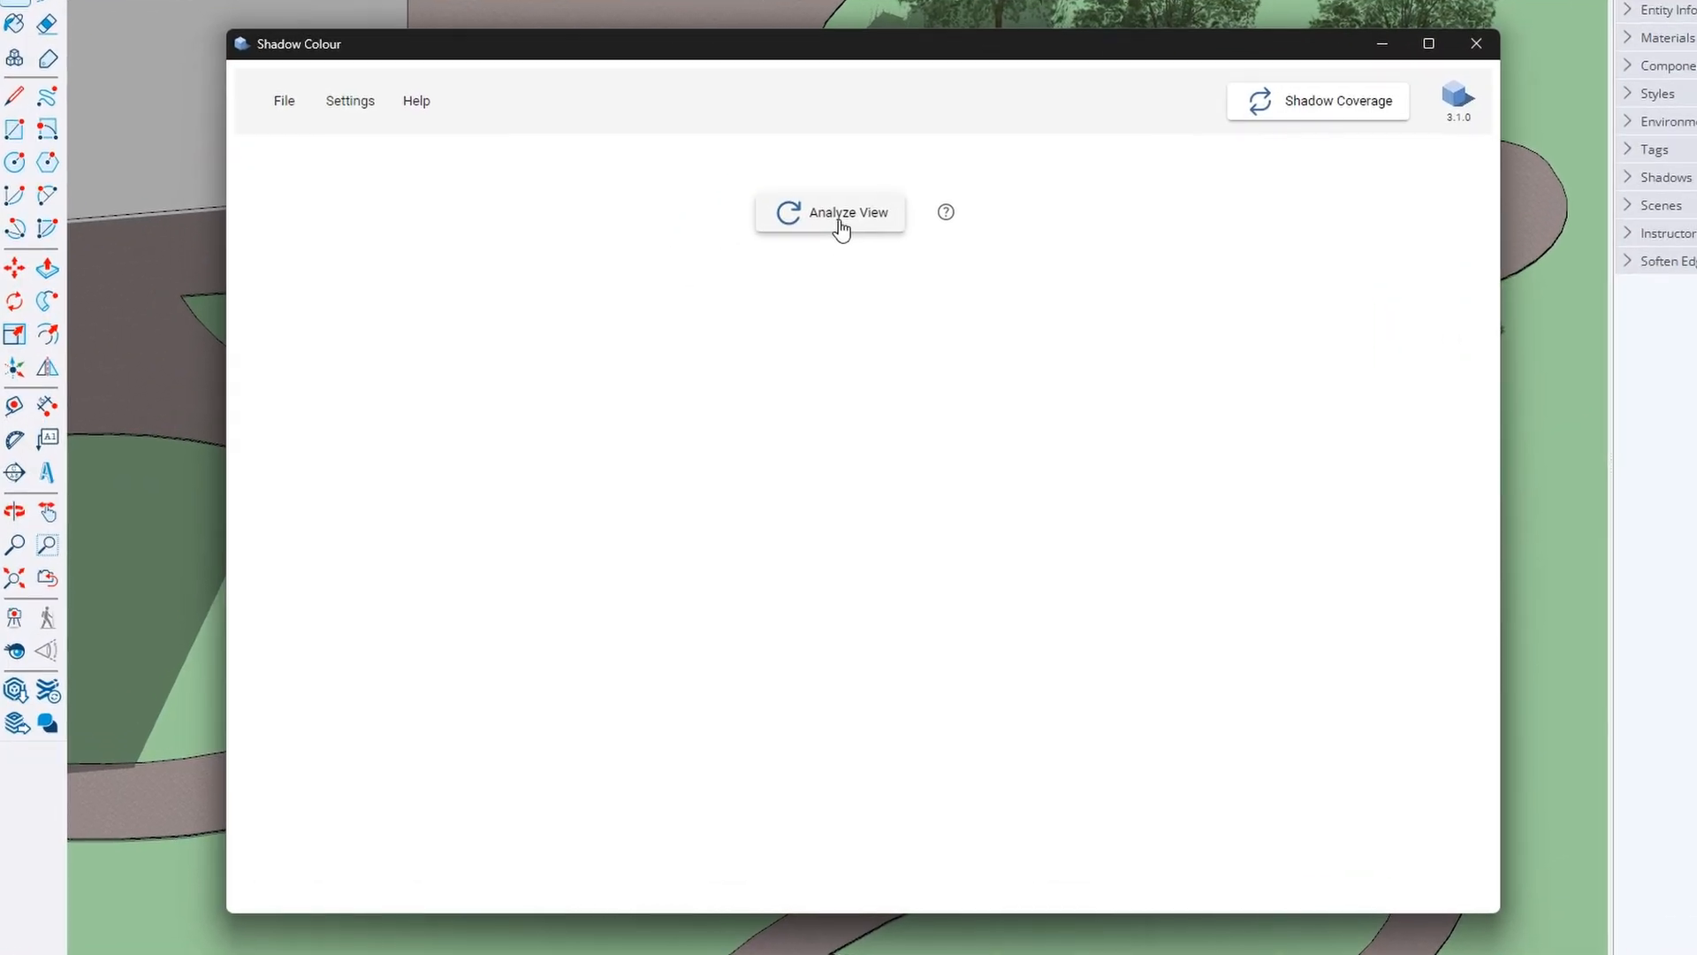
left_click(723, 285)
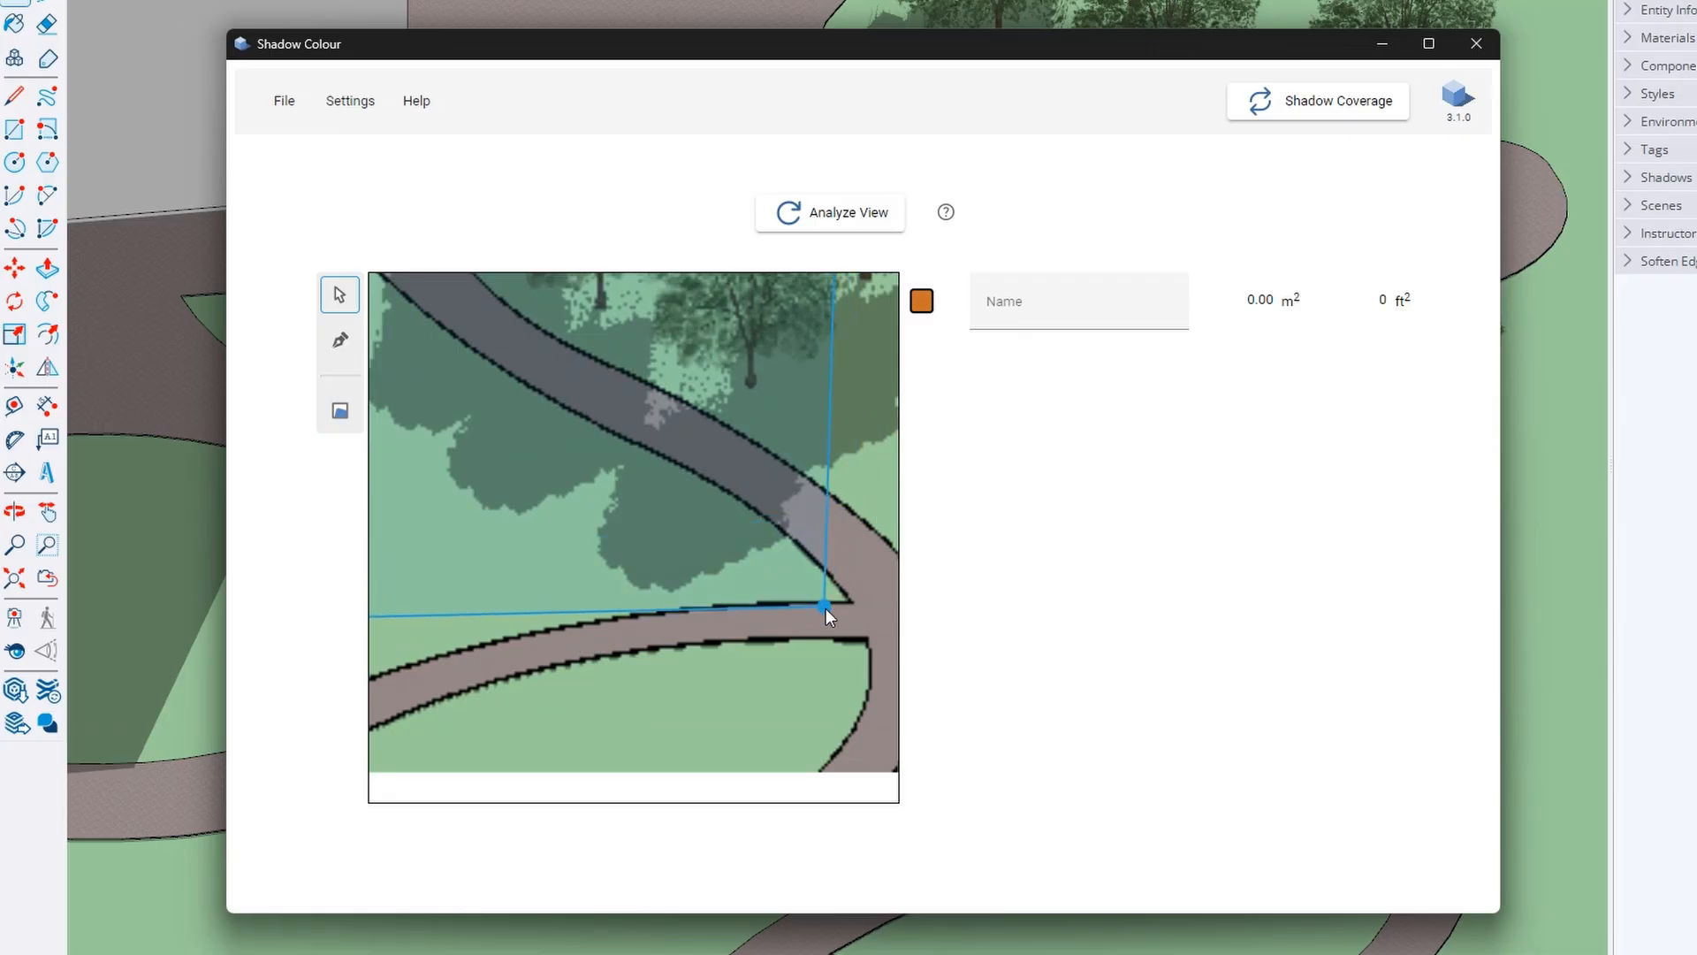
Nudge a corner of the old masking outline, then delete that old masking region
scroll(826, 608, "down", 2)
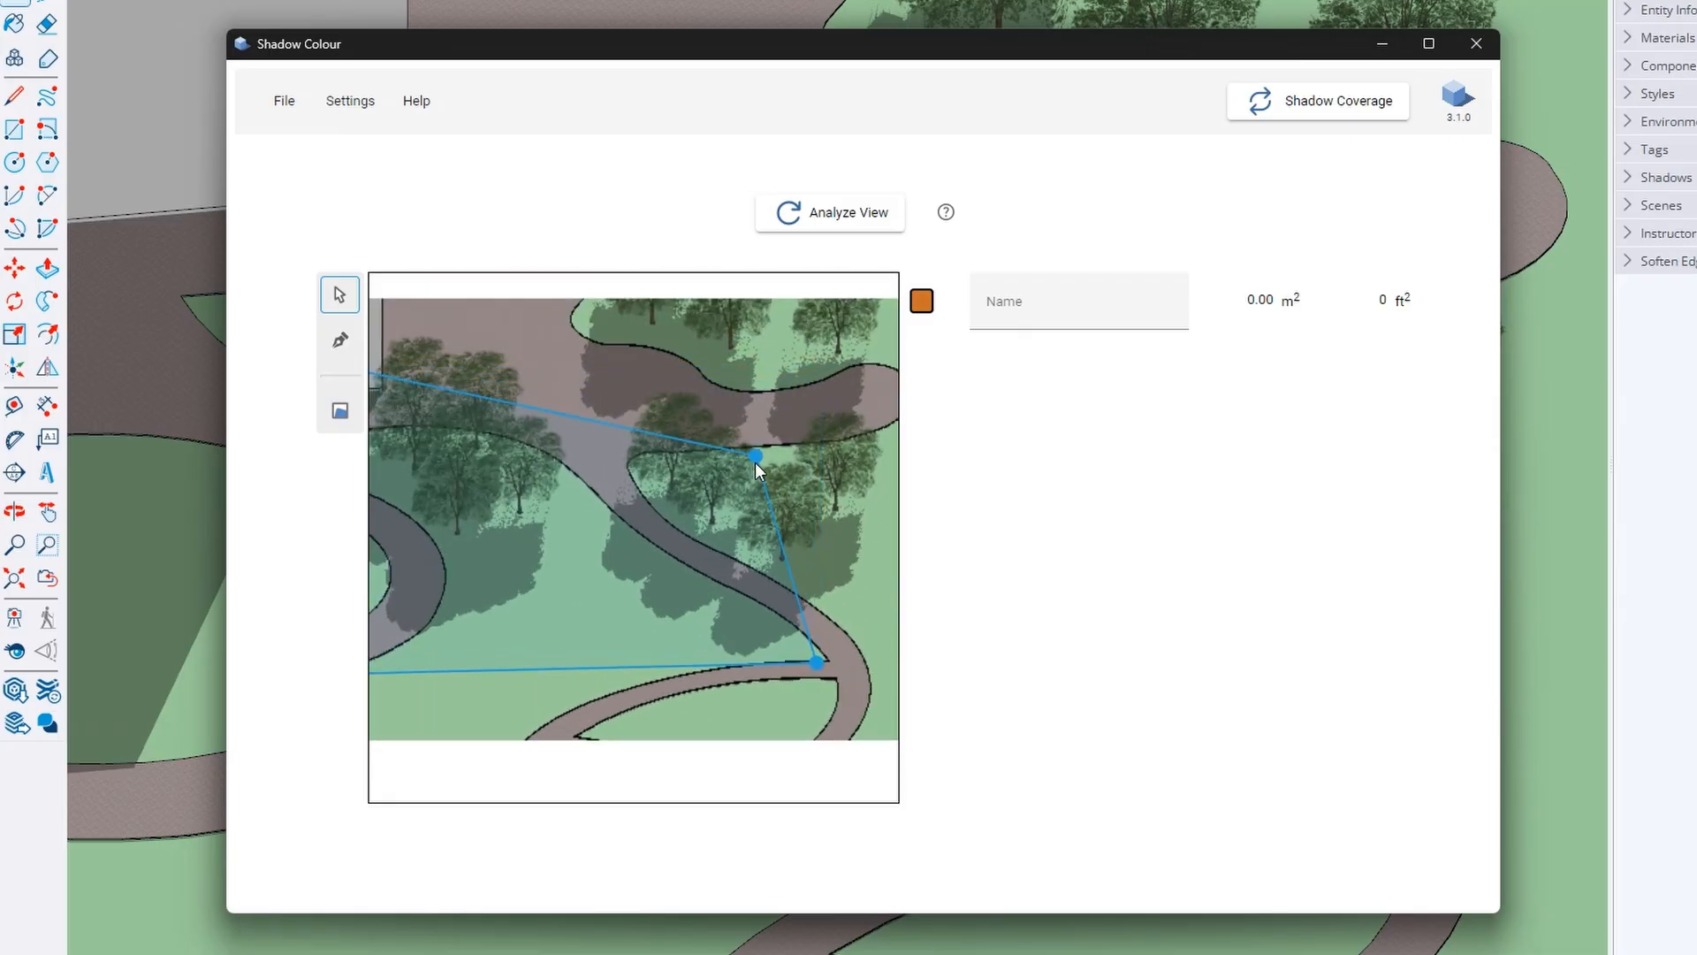
scroll(627, 501, "down", 1)
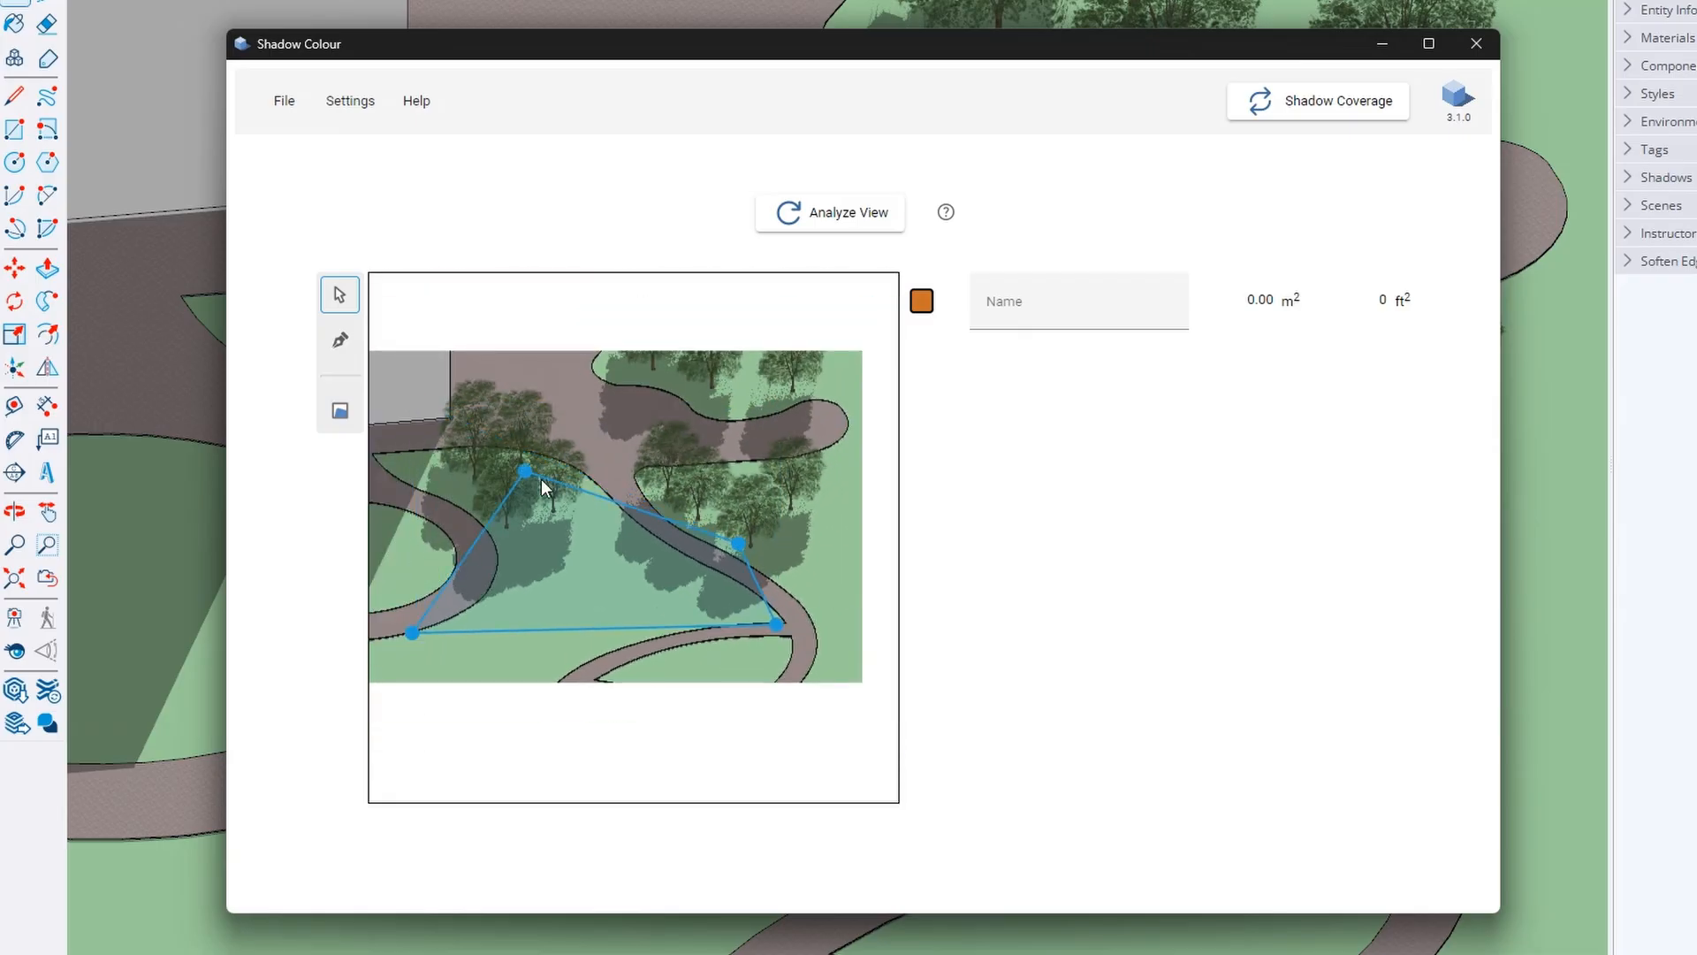
left_click_drag(421, 640, 591, 585)
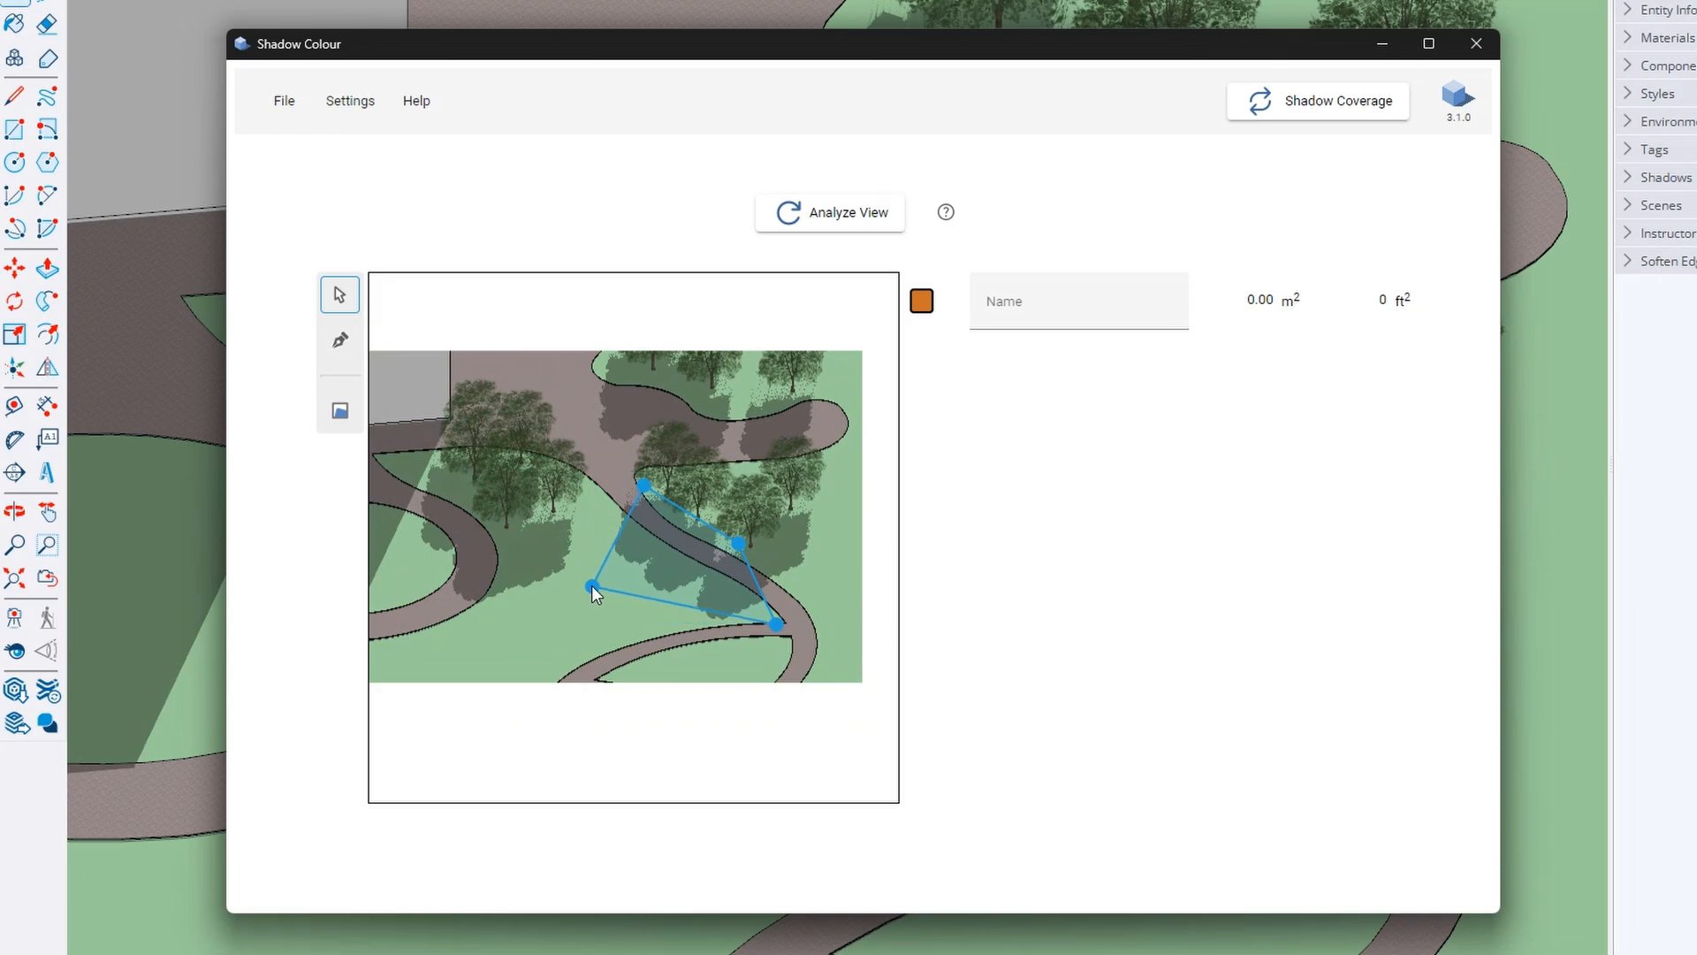
scroll(723, 589, "up", 3)
key("Delete")
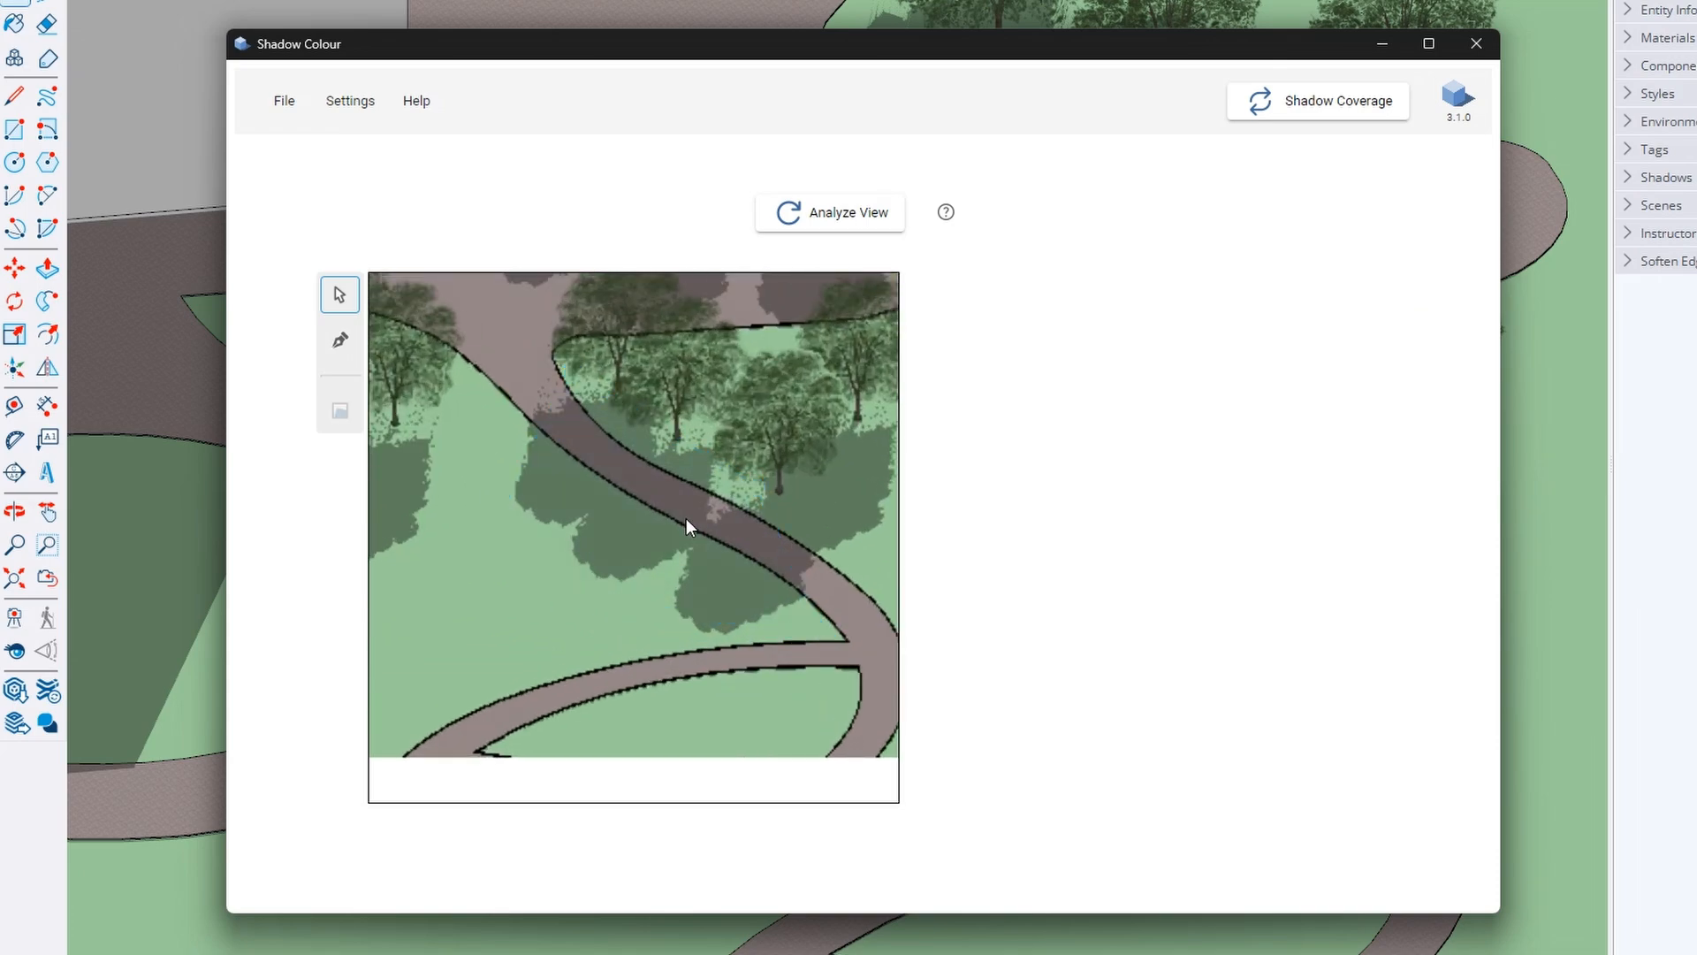
Draw a new masking polygon tracing the path stretch under the trees
left_click(339, 340)
scroll(614, 379, "up", 3)
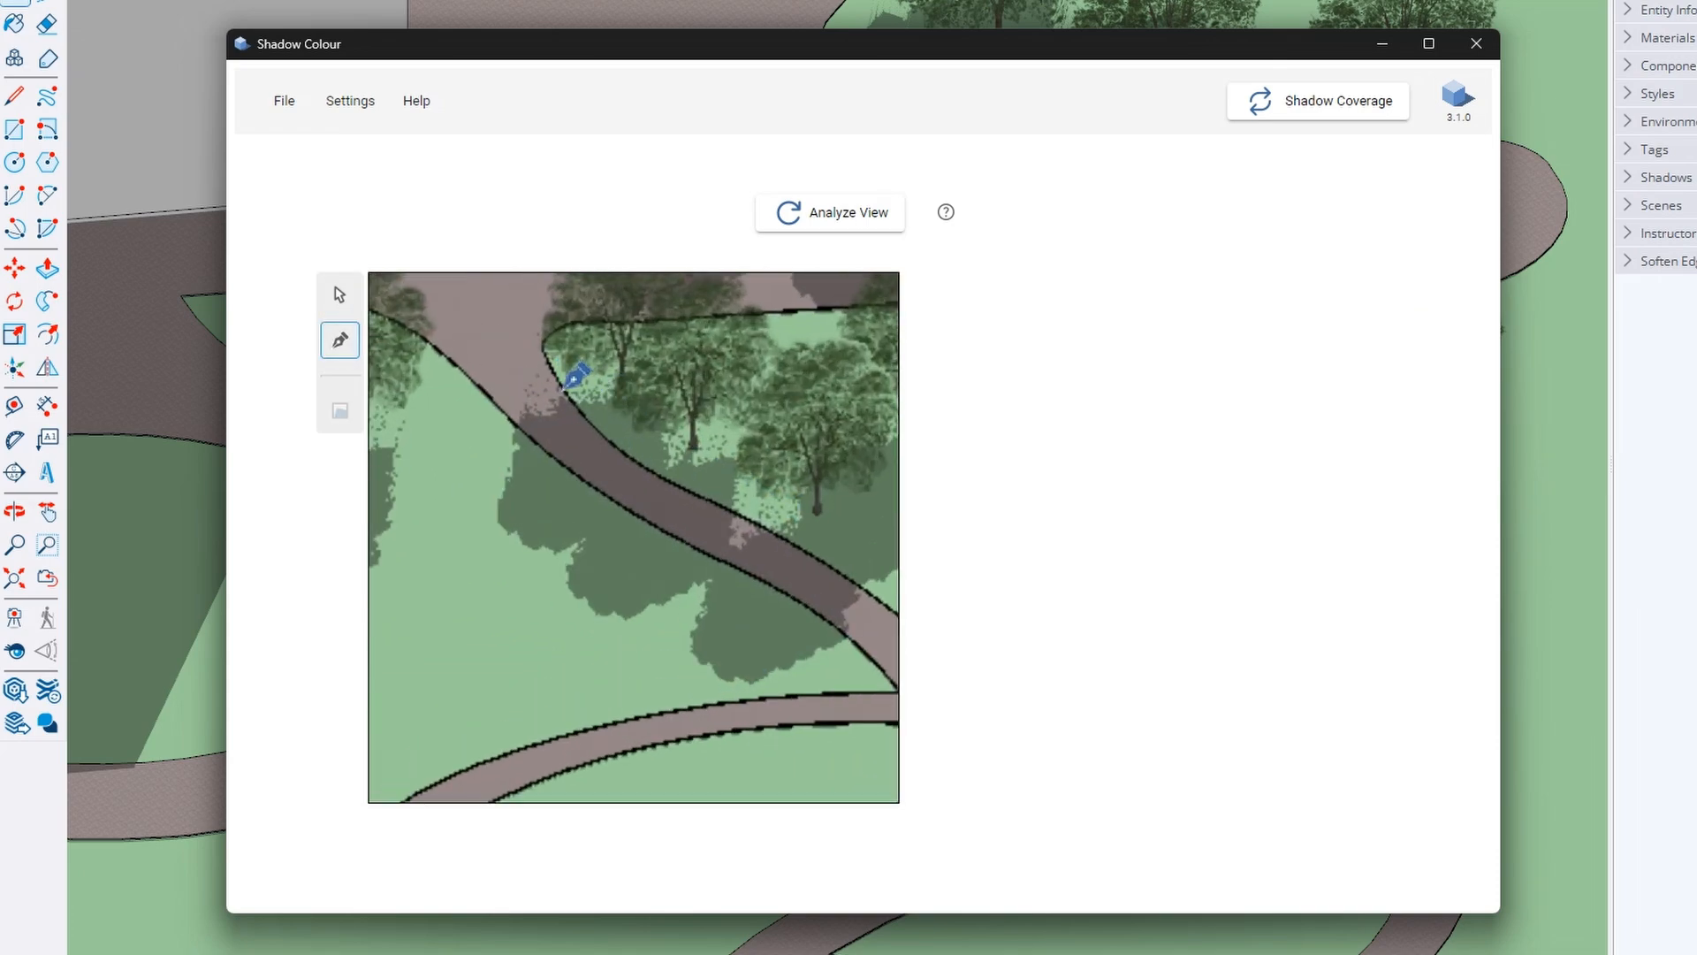
left_click(562, 382)
left_click(583, 413)
left_click(607, 437)
left_click(640, 461)
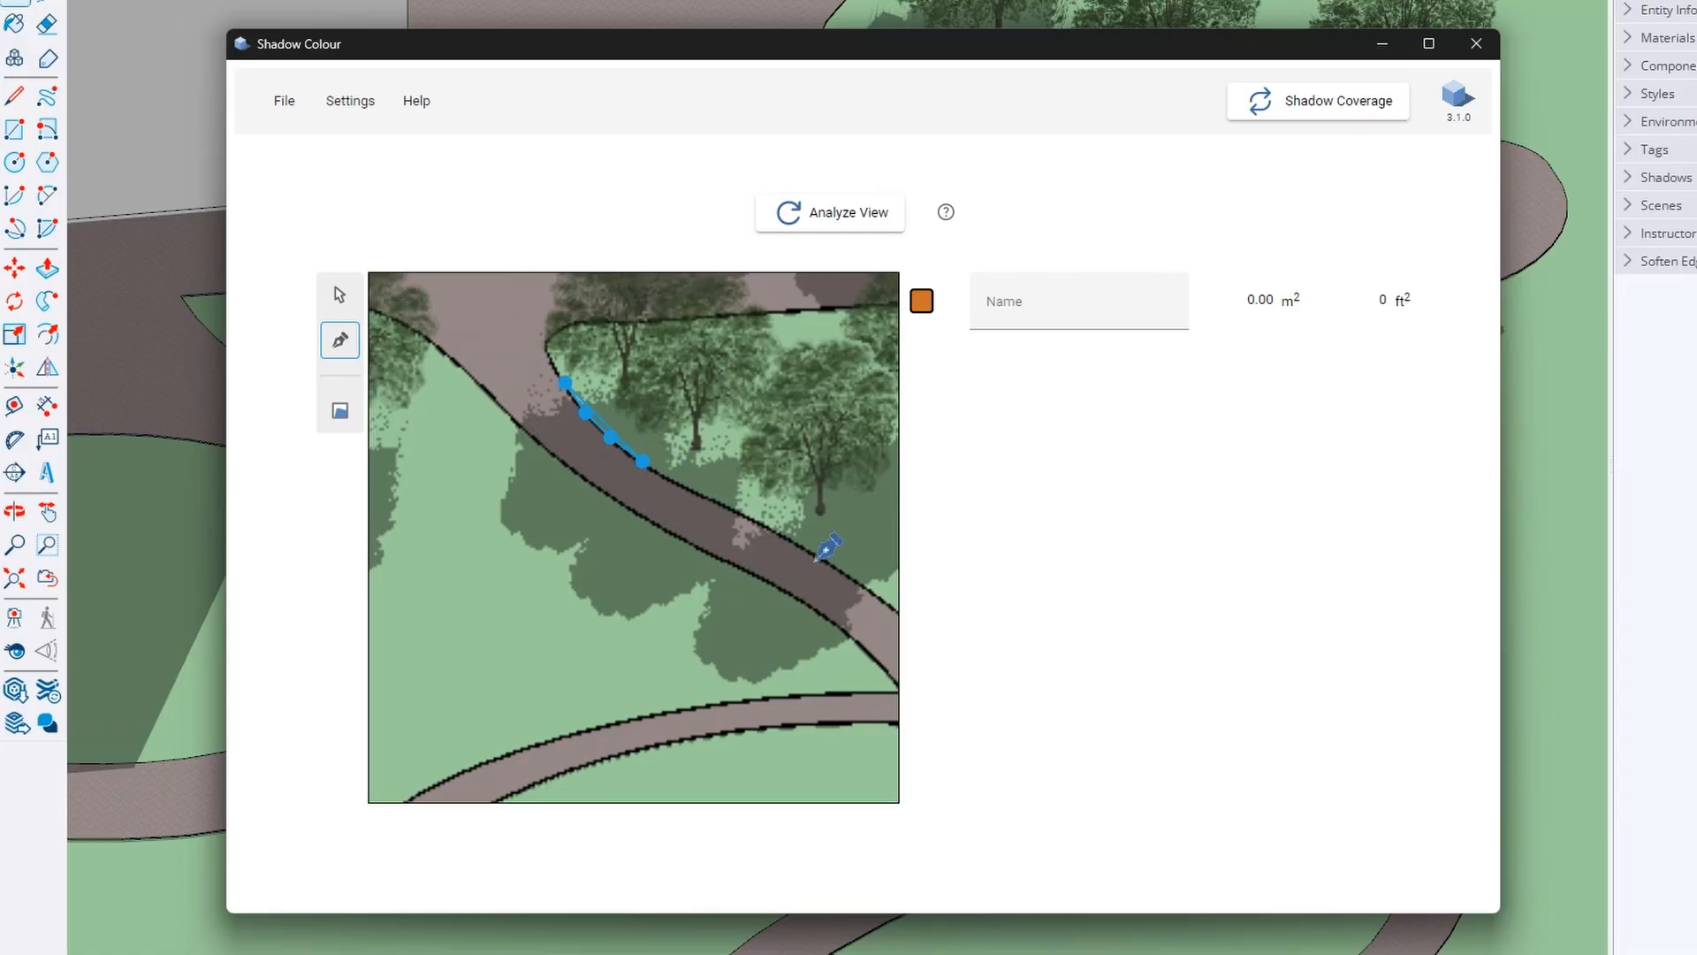
left_click(729, 506)
left_click(813, 556)
left_click(880, 597)
left_click(873, 658)
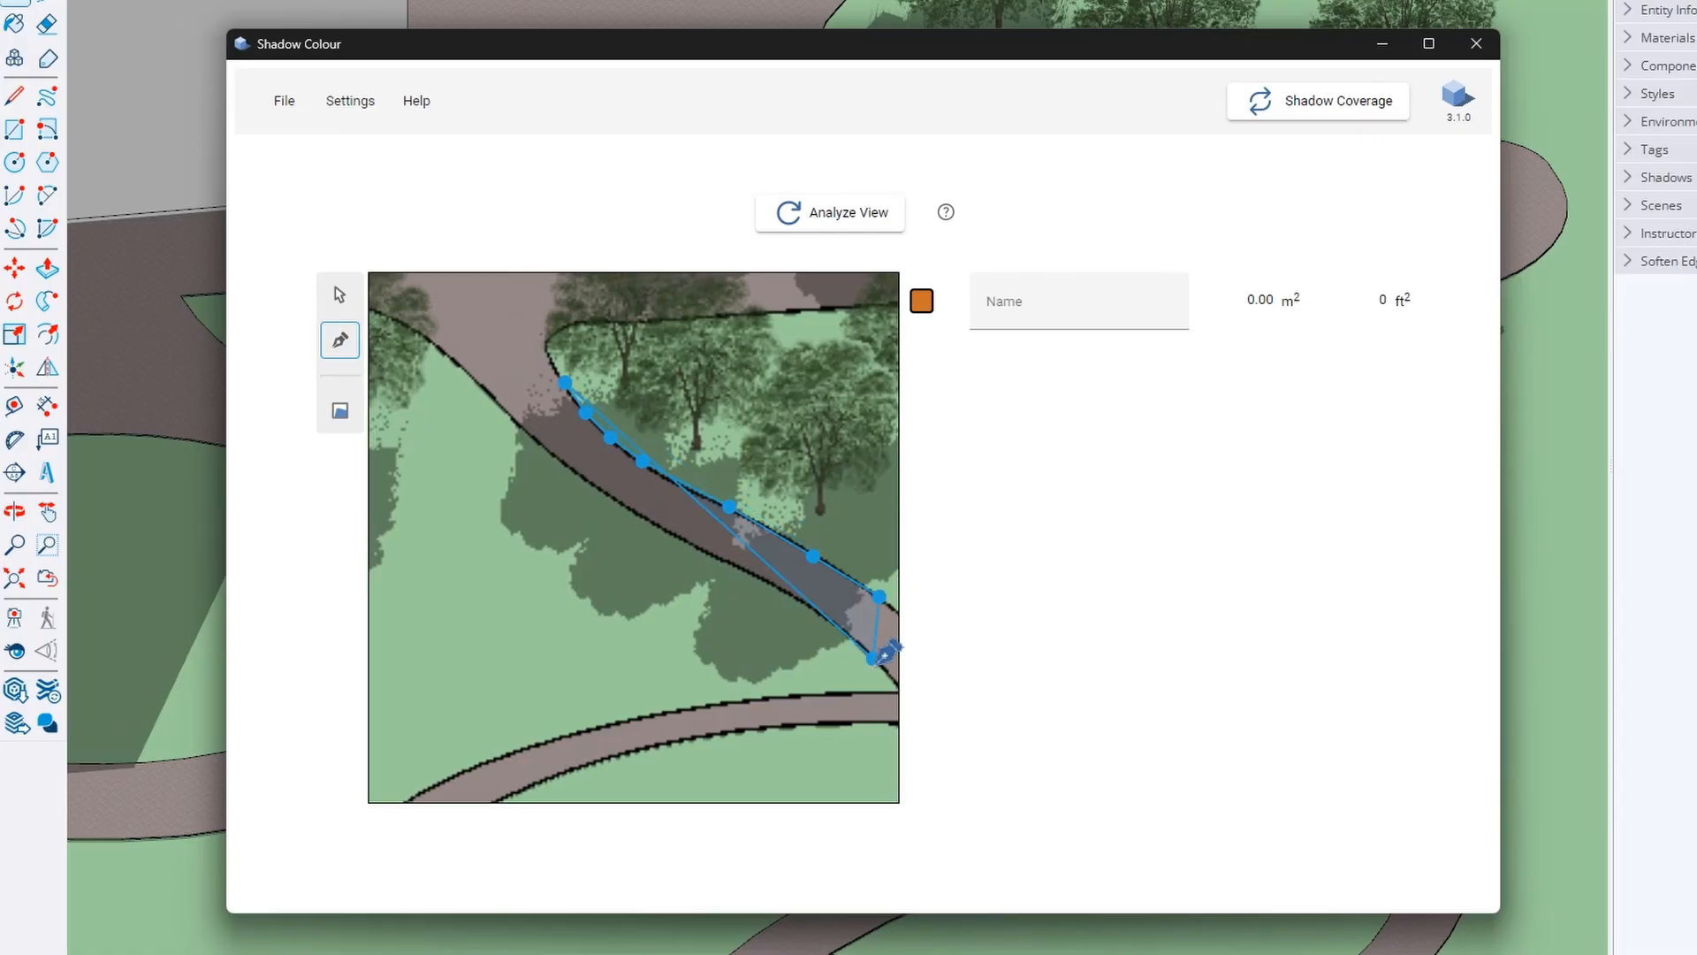
left_click(778, 588)
left_click(678, 536)
left_click(575, 469)
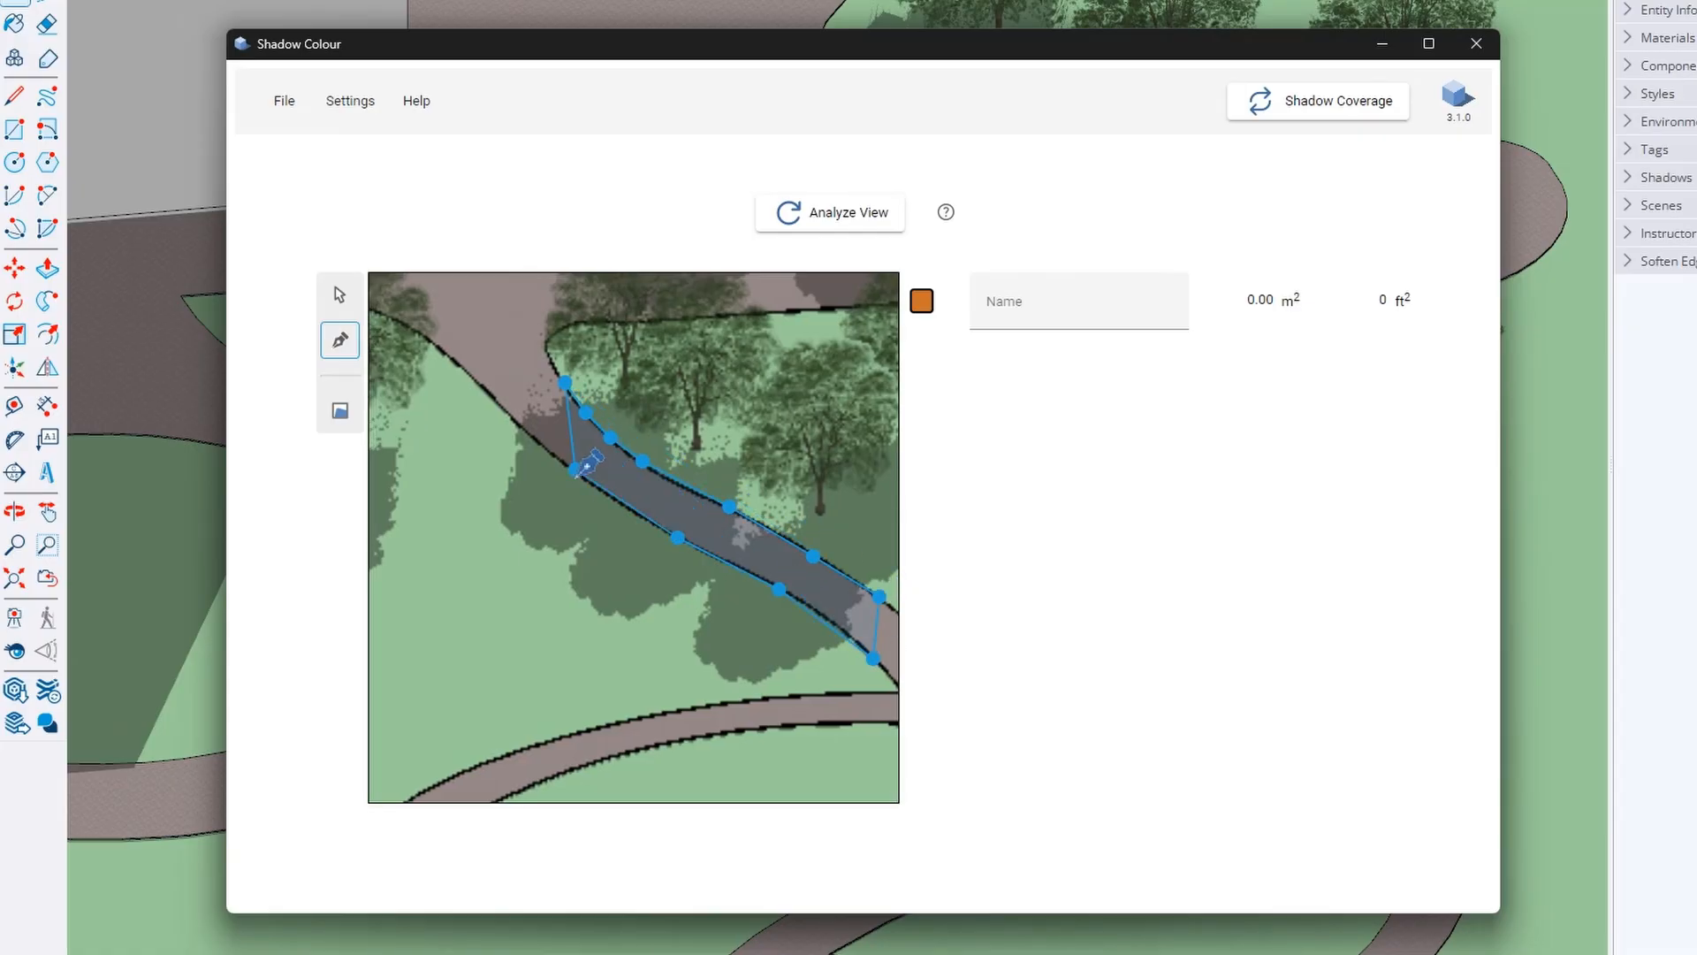
left_click(500, 400)
Calculate the masked area, adjust the region's points, and recalculate to 20.37 m² (219 ft²)
left_click(331, 418)
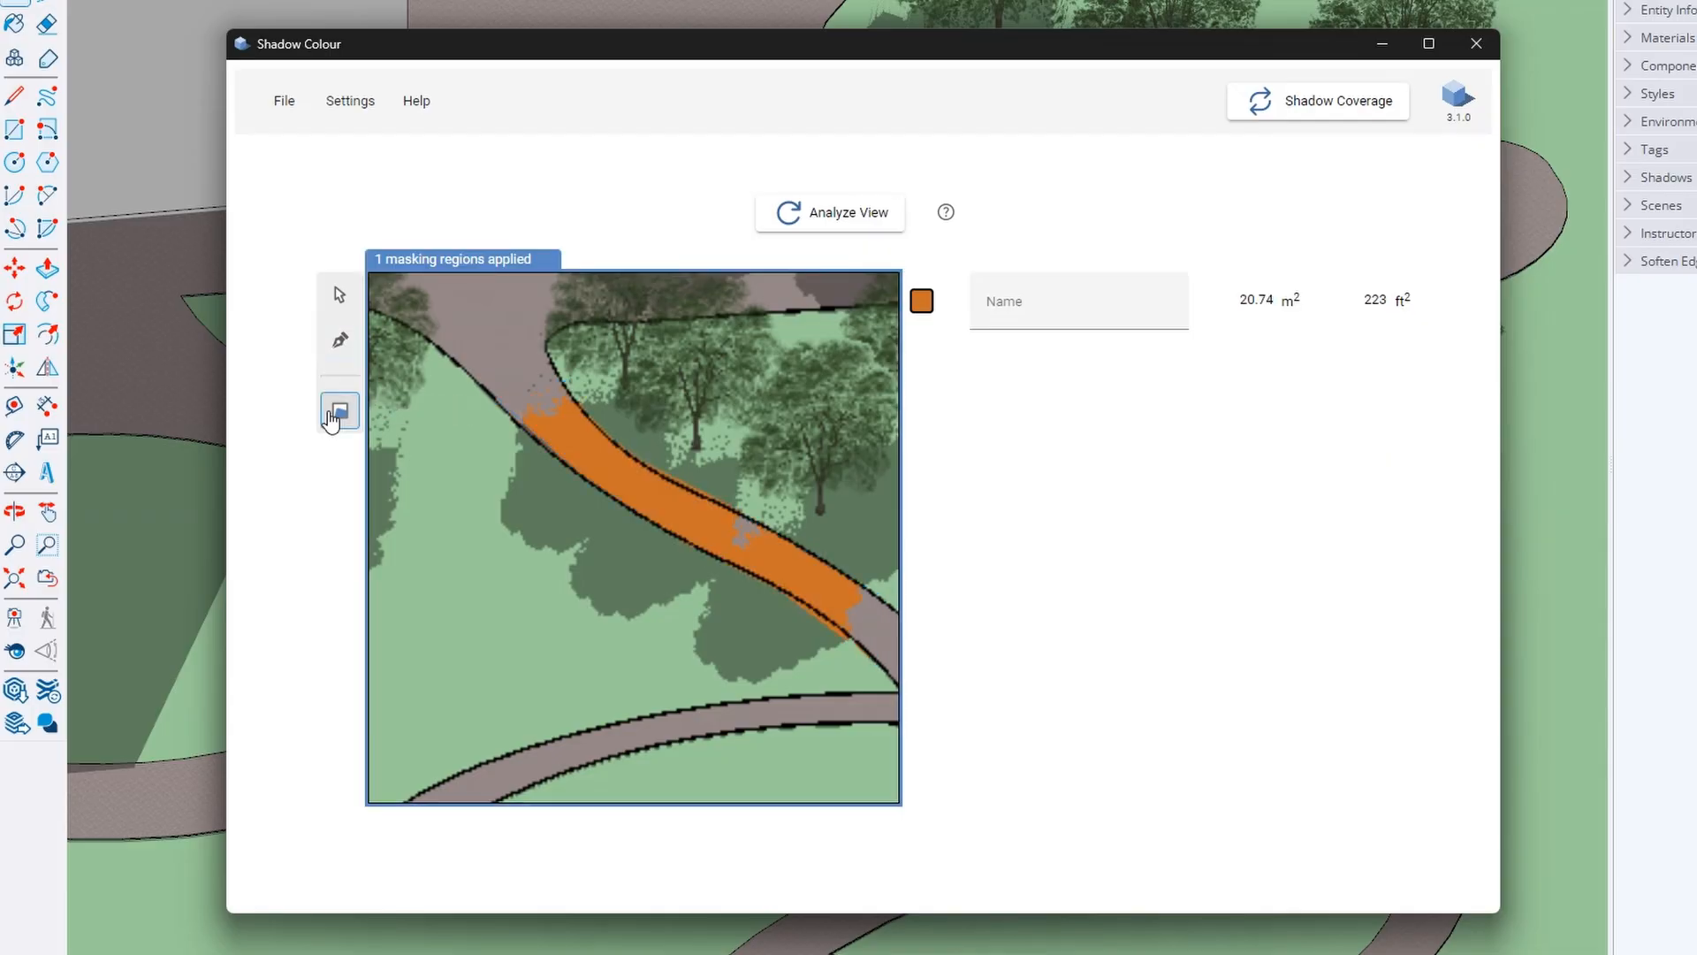
left_click(341, 305)
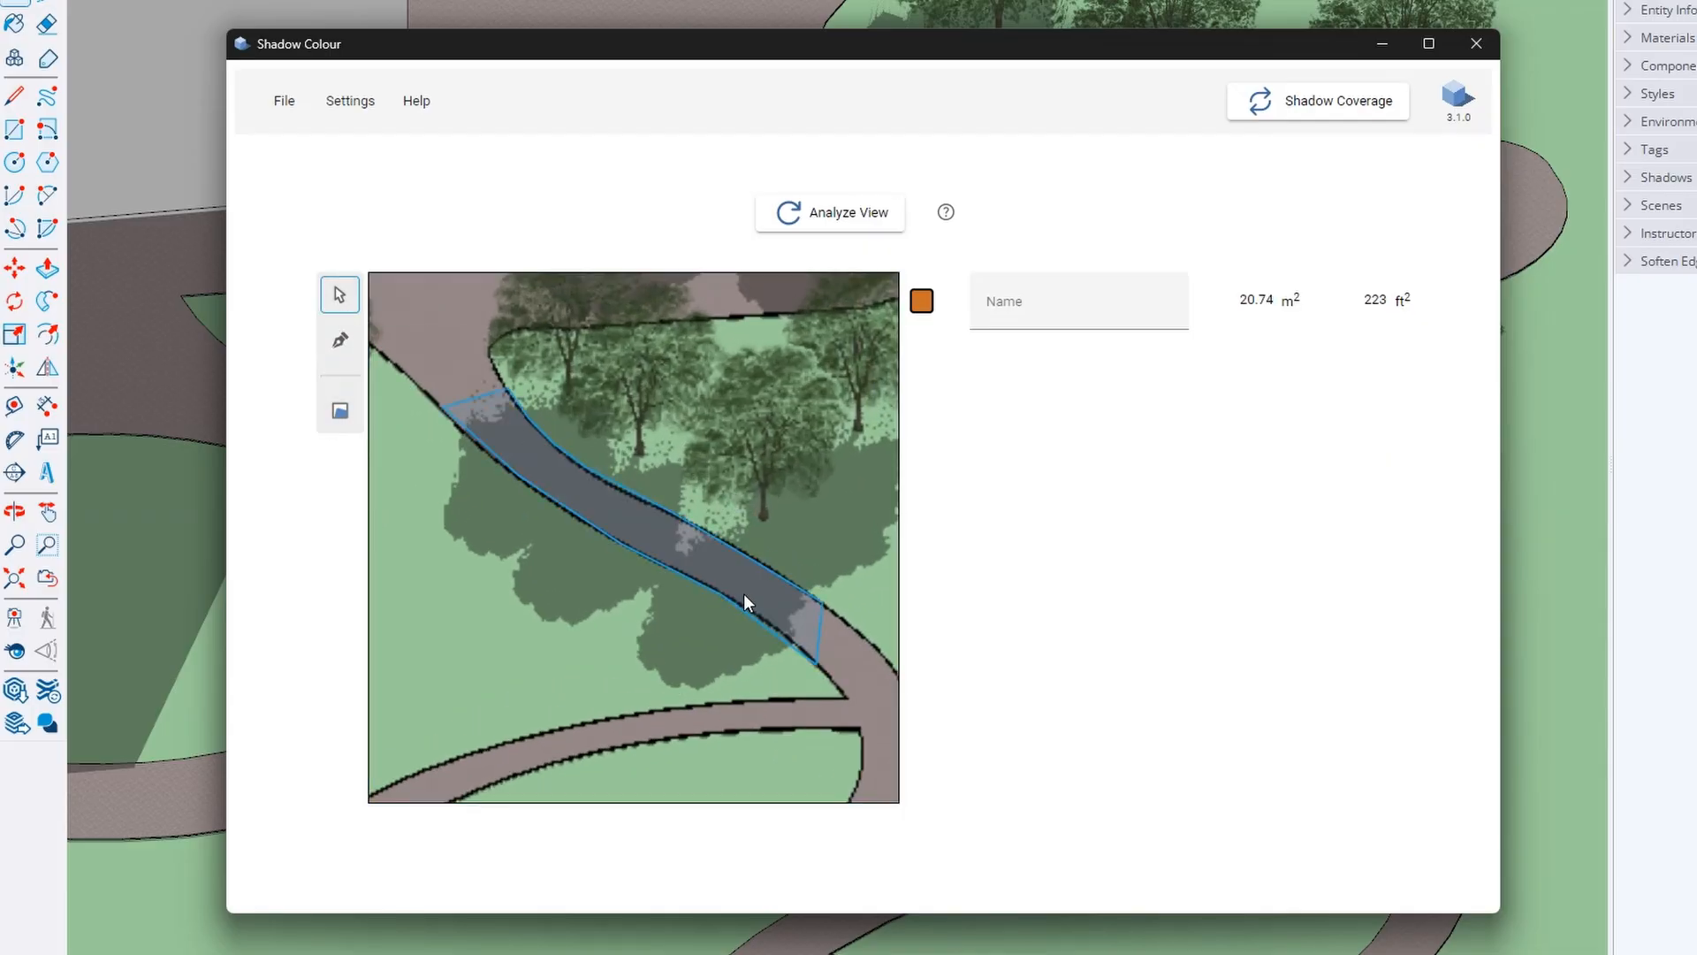
scroll(817, 660, "up", 2)
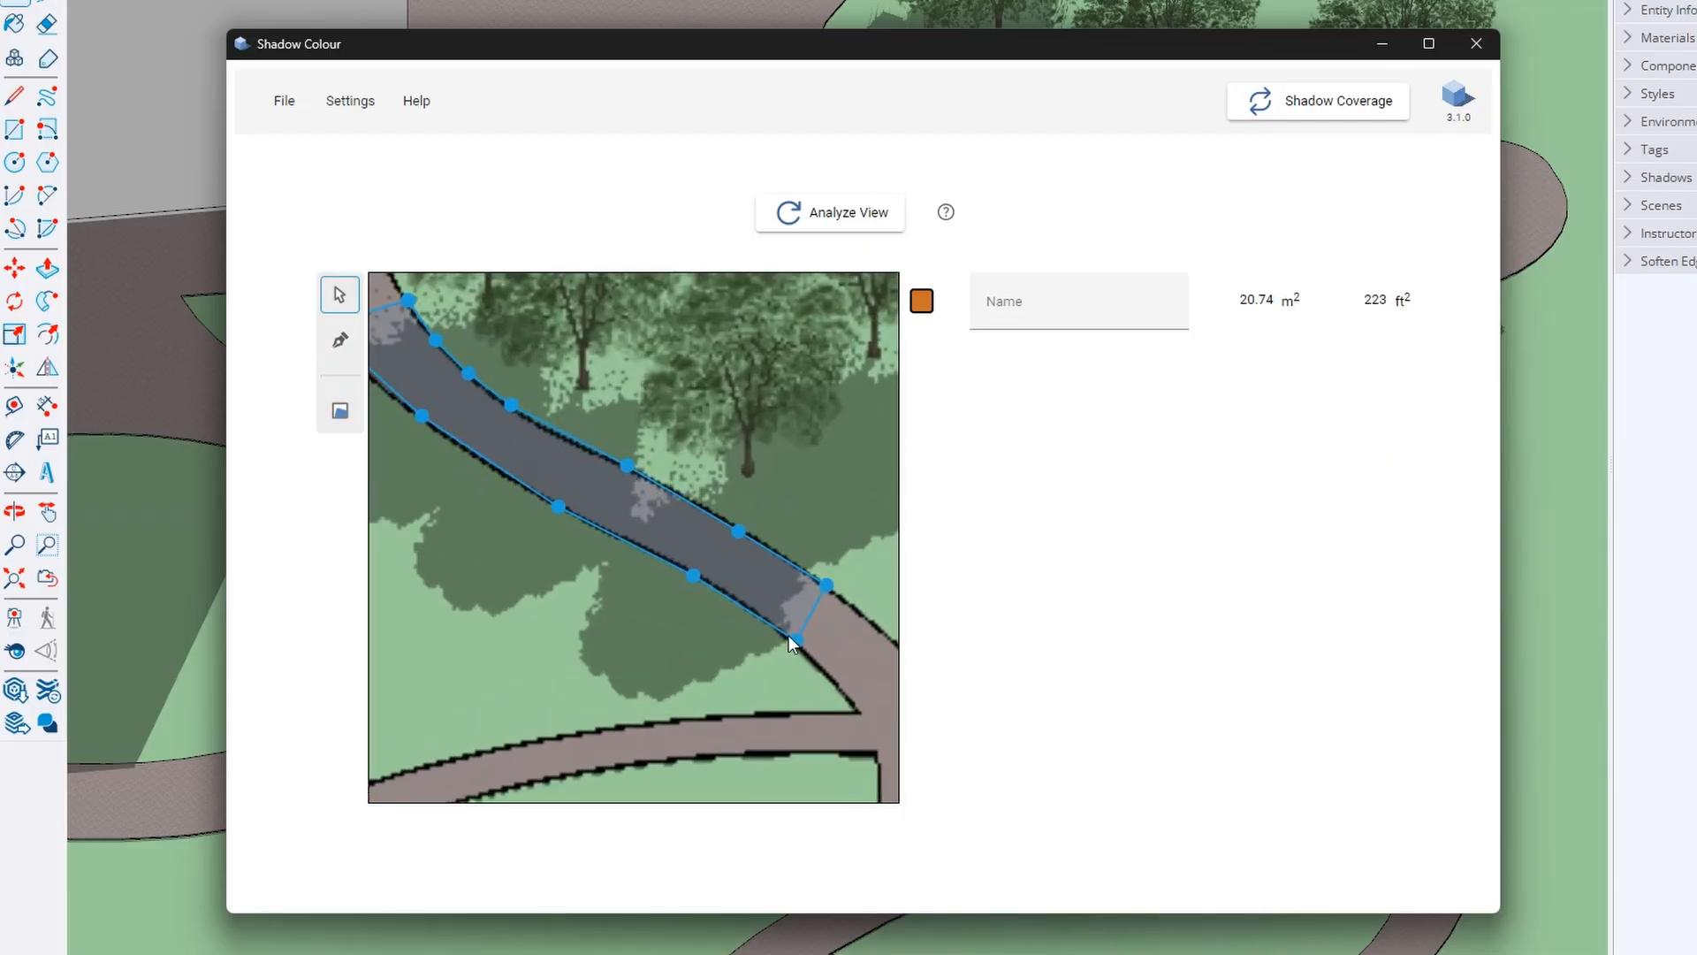
scroll(793, 640, "down", 2)
left_click(340, 410)
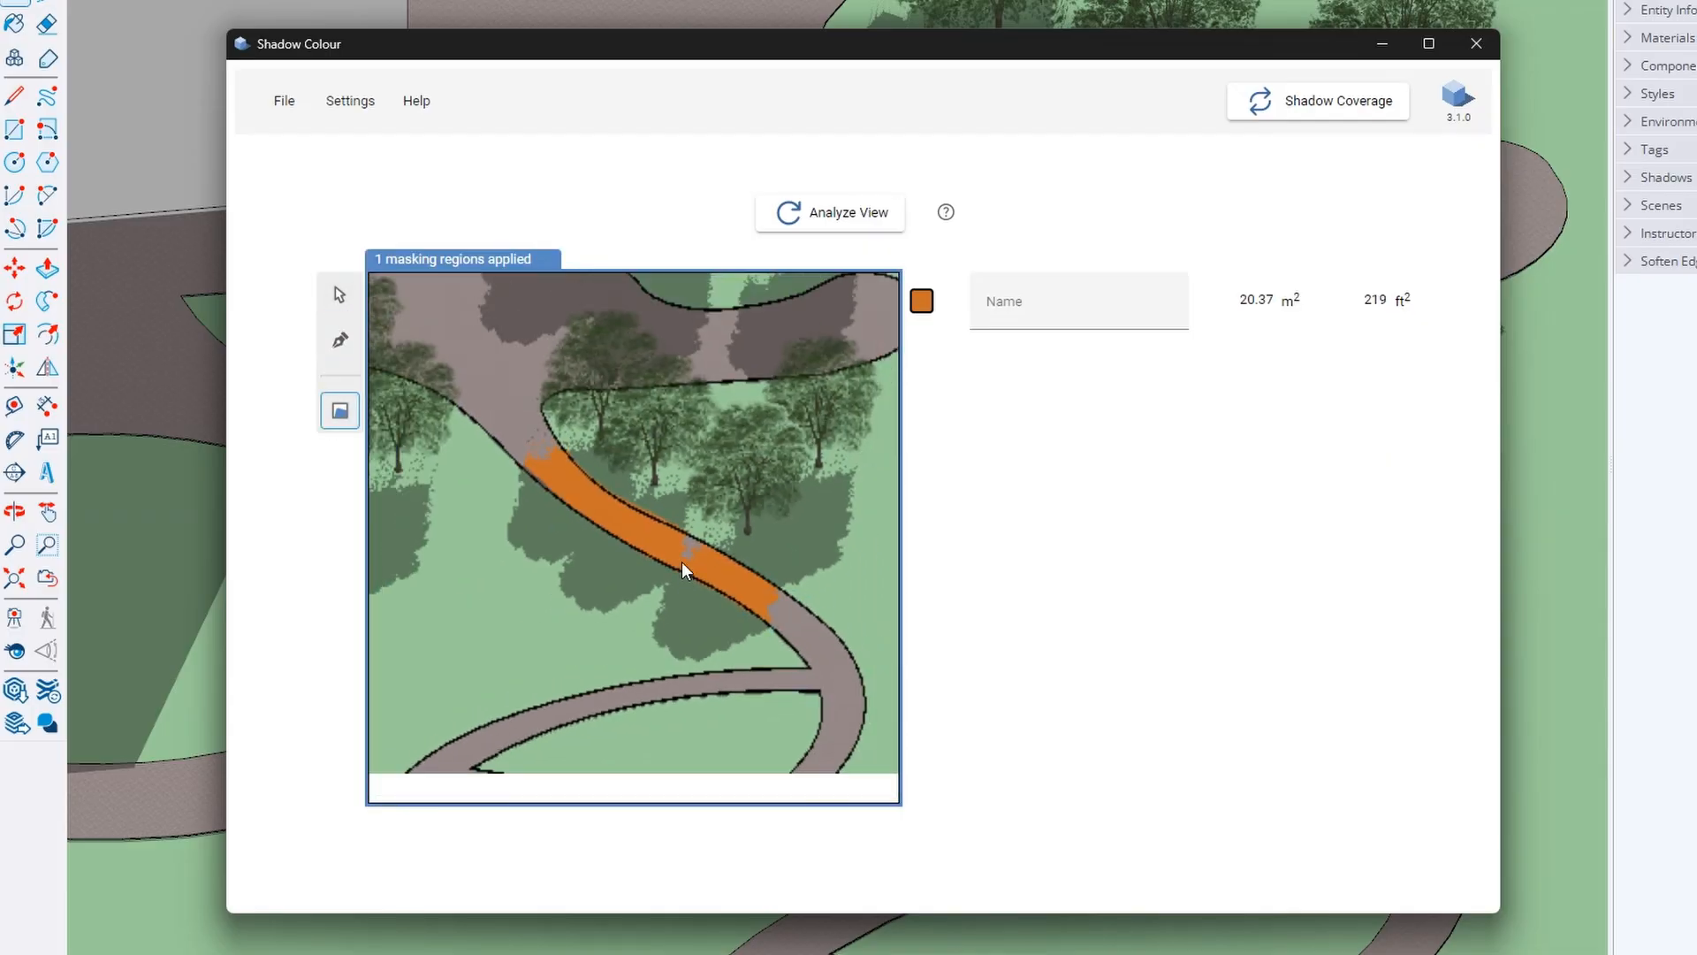
Recolour the first masking region blue and name it Trees 1
left_click(921, 305)
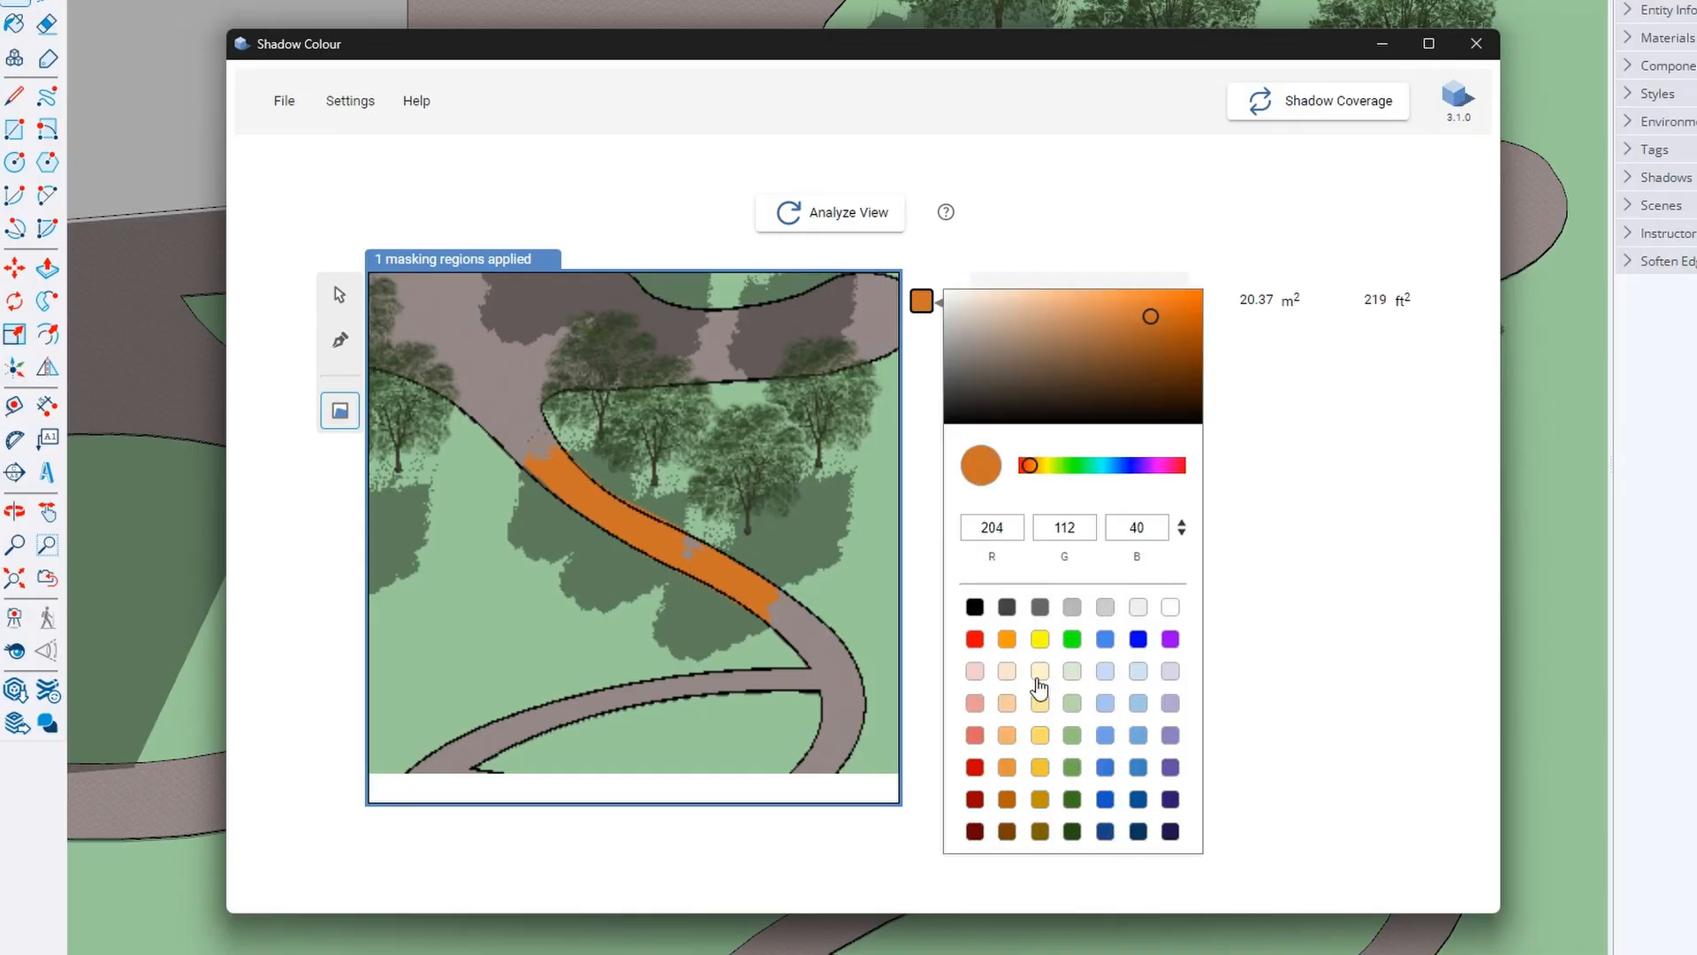
left_click(1106, 800)
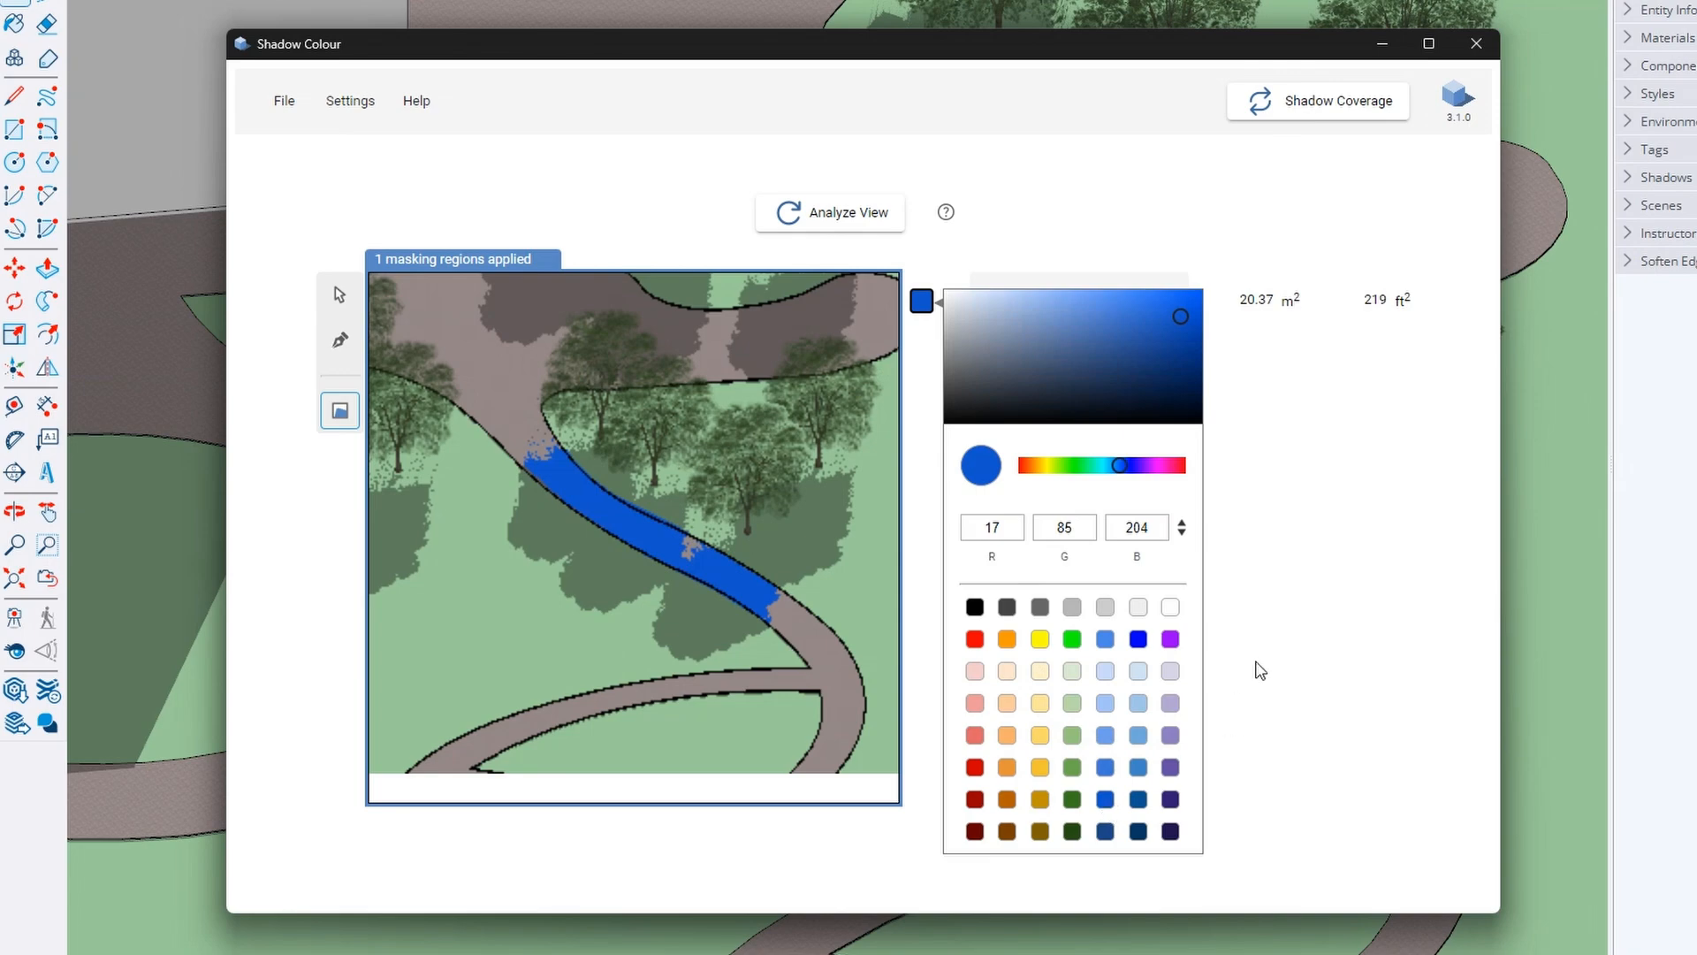
left_click(1281, 637)
left_click(1098, 310)
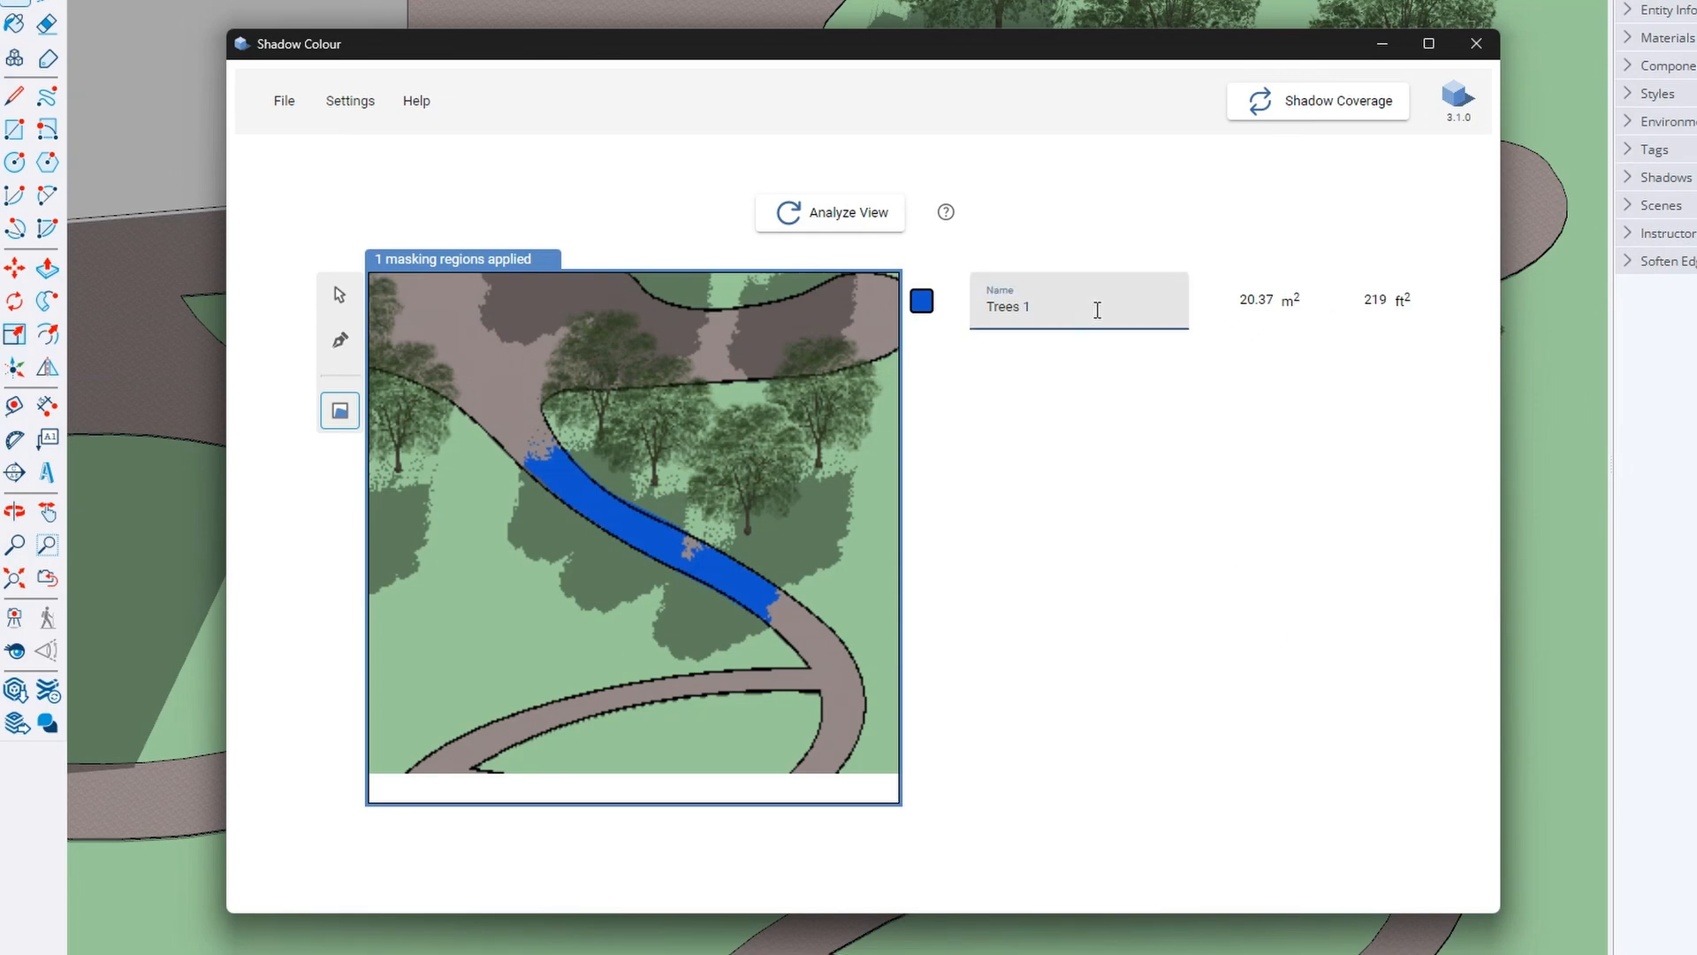
left_click(1087, 377)
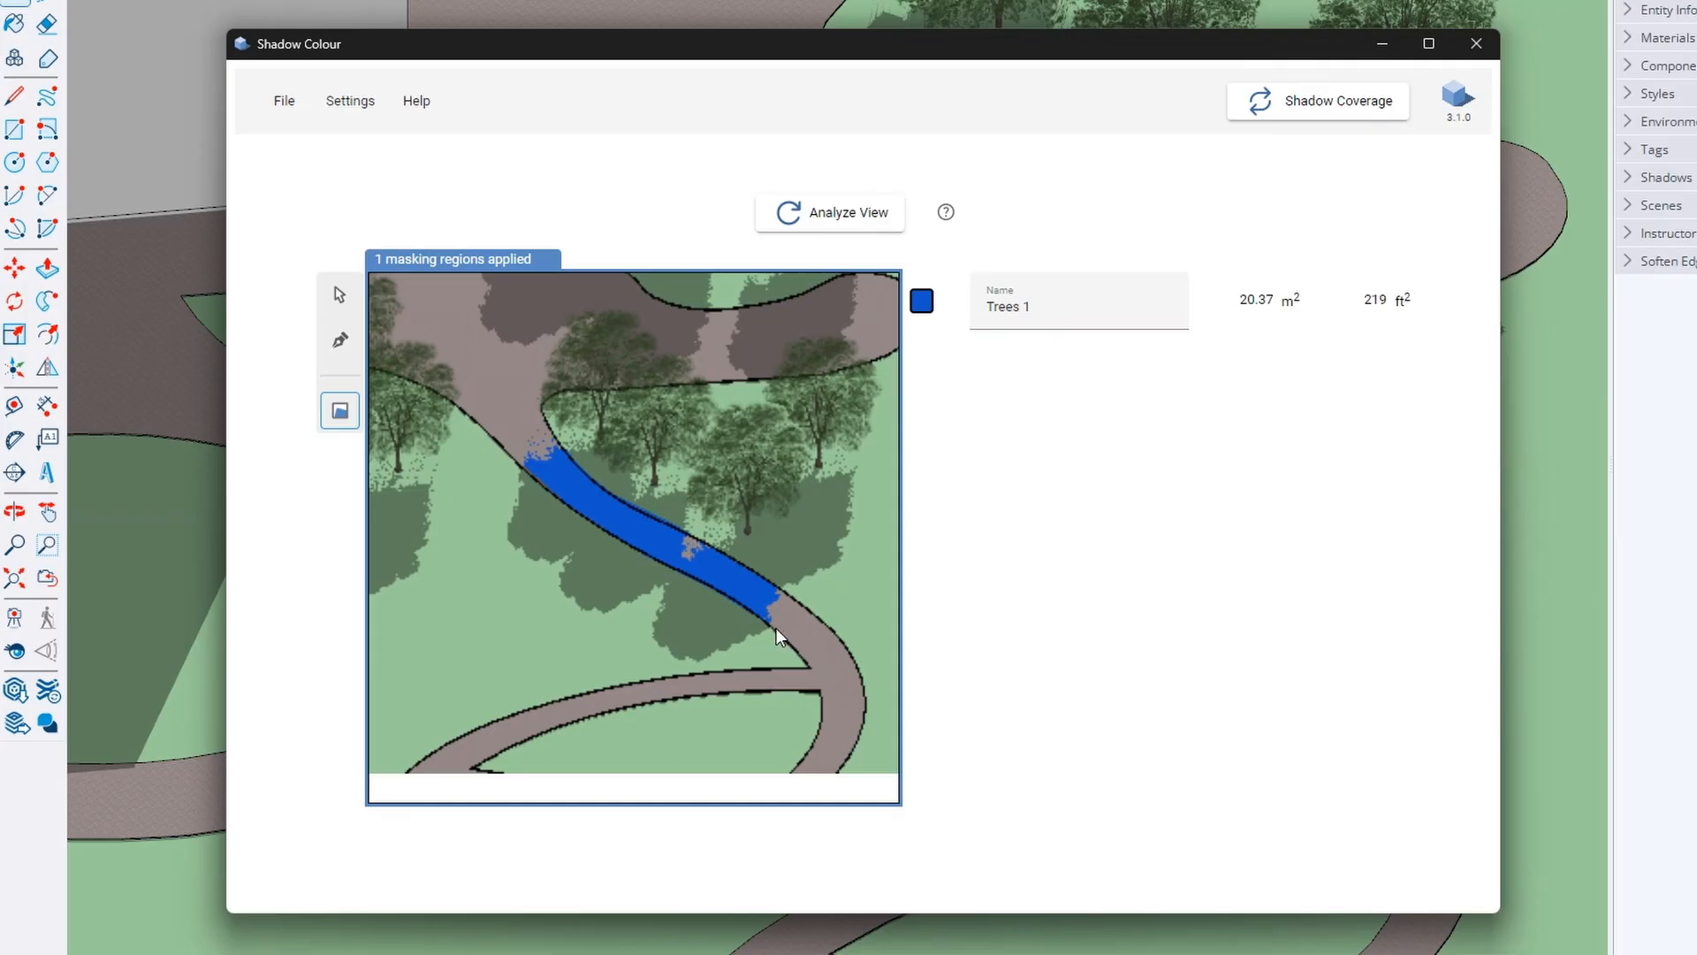
Draw a second masking polygon around the curved left path
scroll(776, 627, "down", 4)
scroll(424, 562, "up", 4)
left_click_drag(389, 579, 527, 603)
scroll(527, 603, "up", 3)
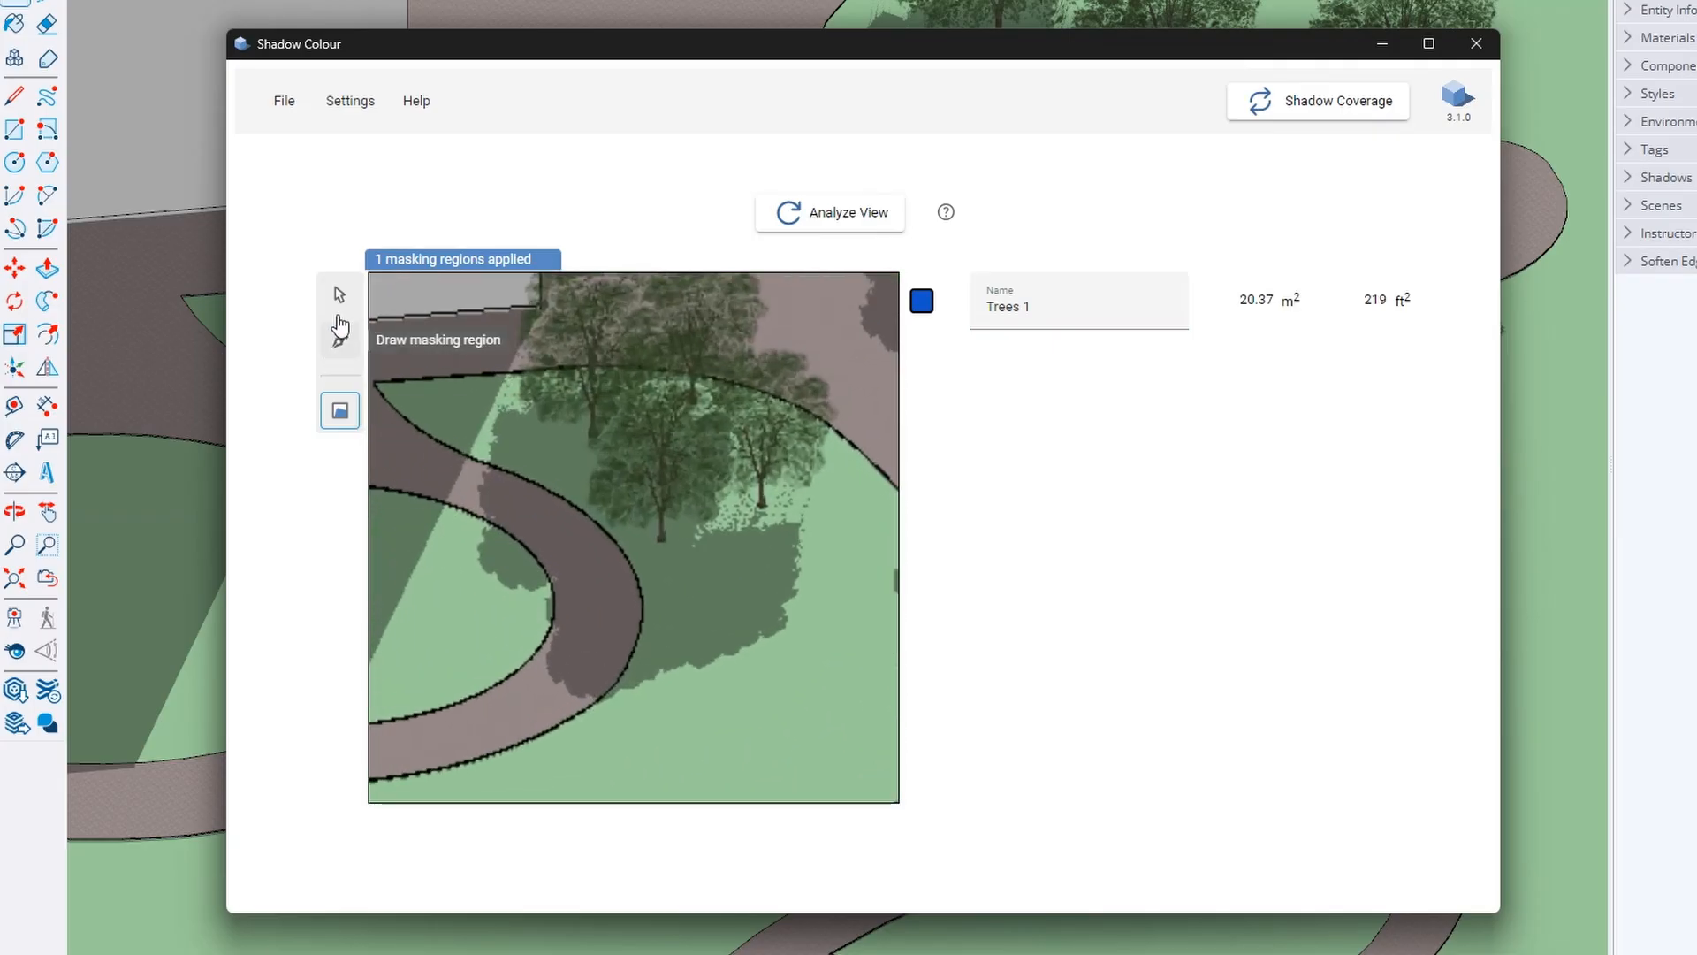
left_click(340, 329)
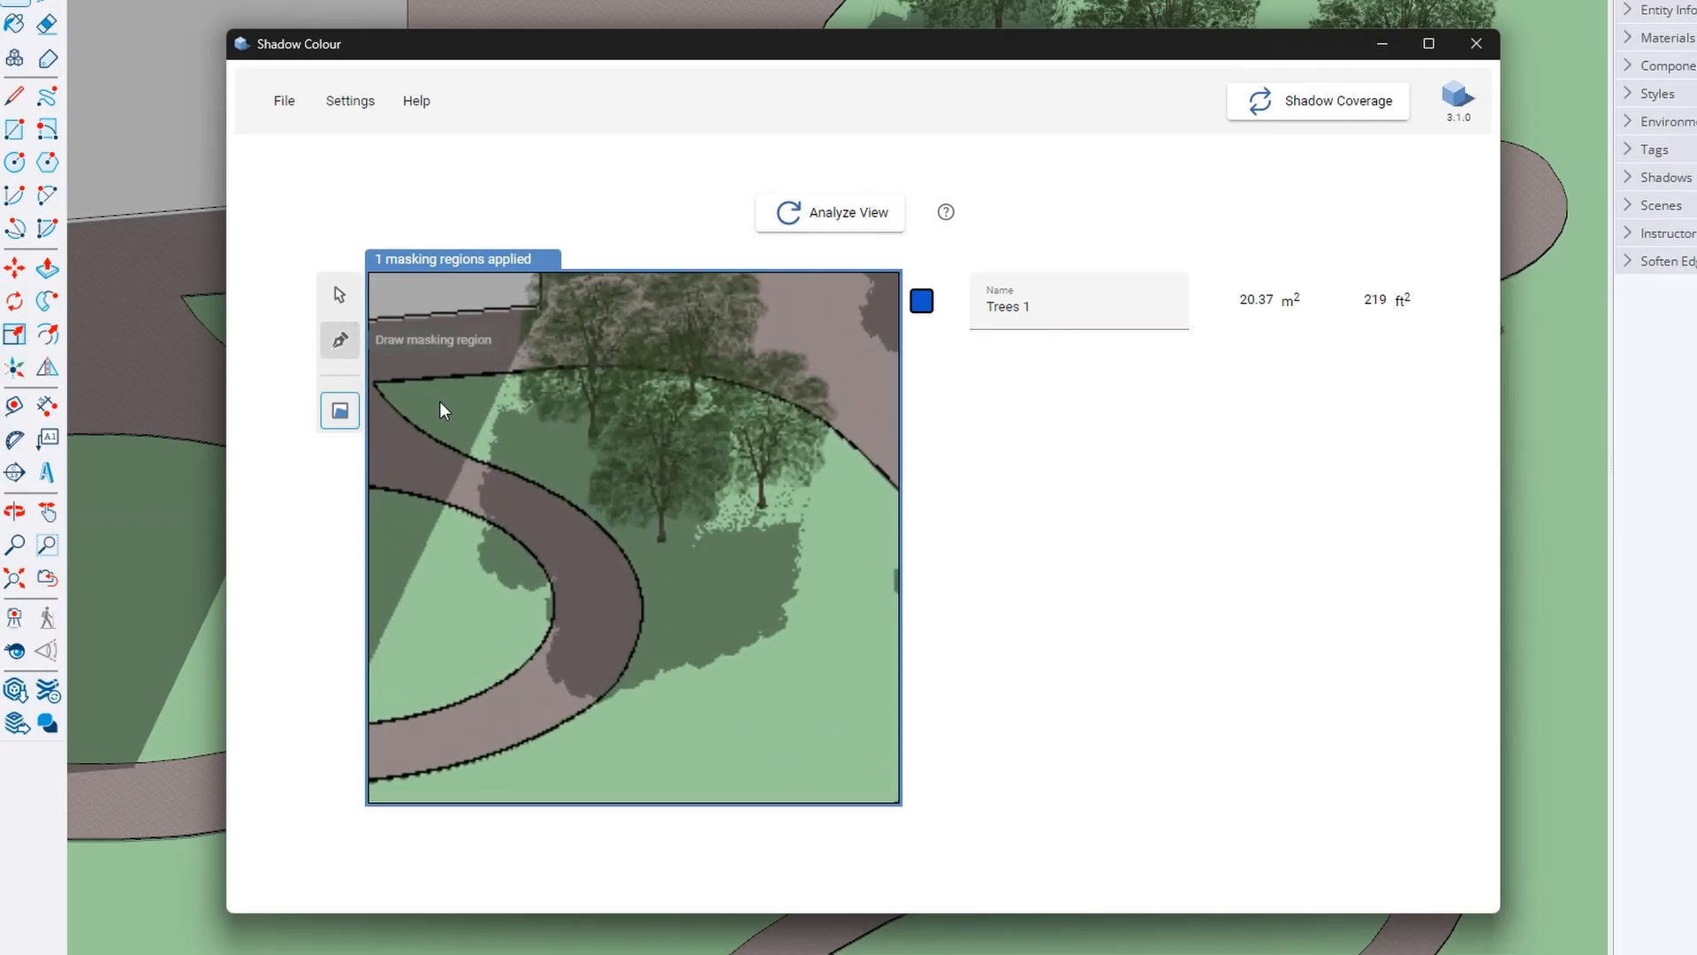
left_click(480, 461)
left_click(538, 484)
left_click(604, 528)
left_click(641, 593)
left_click(630, 659)
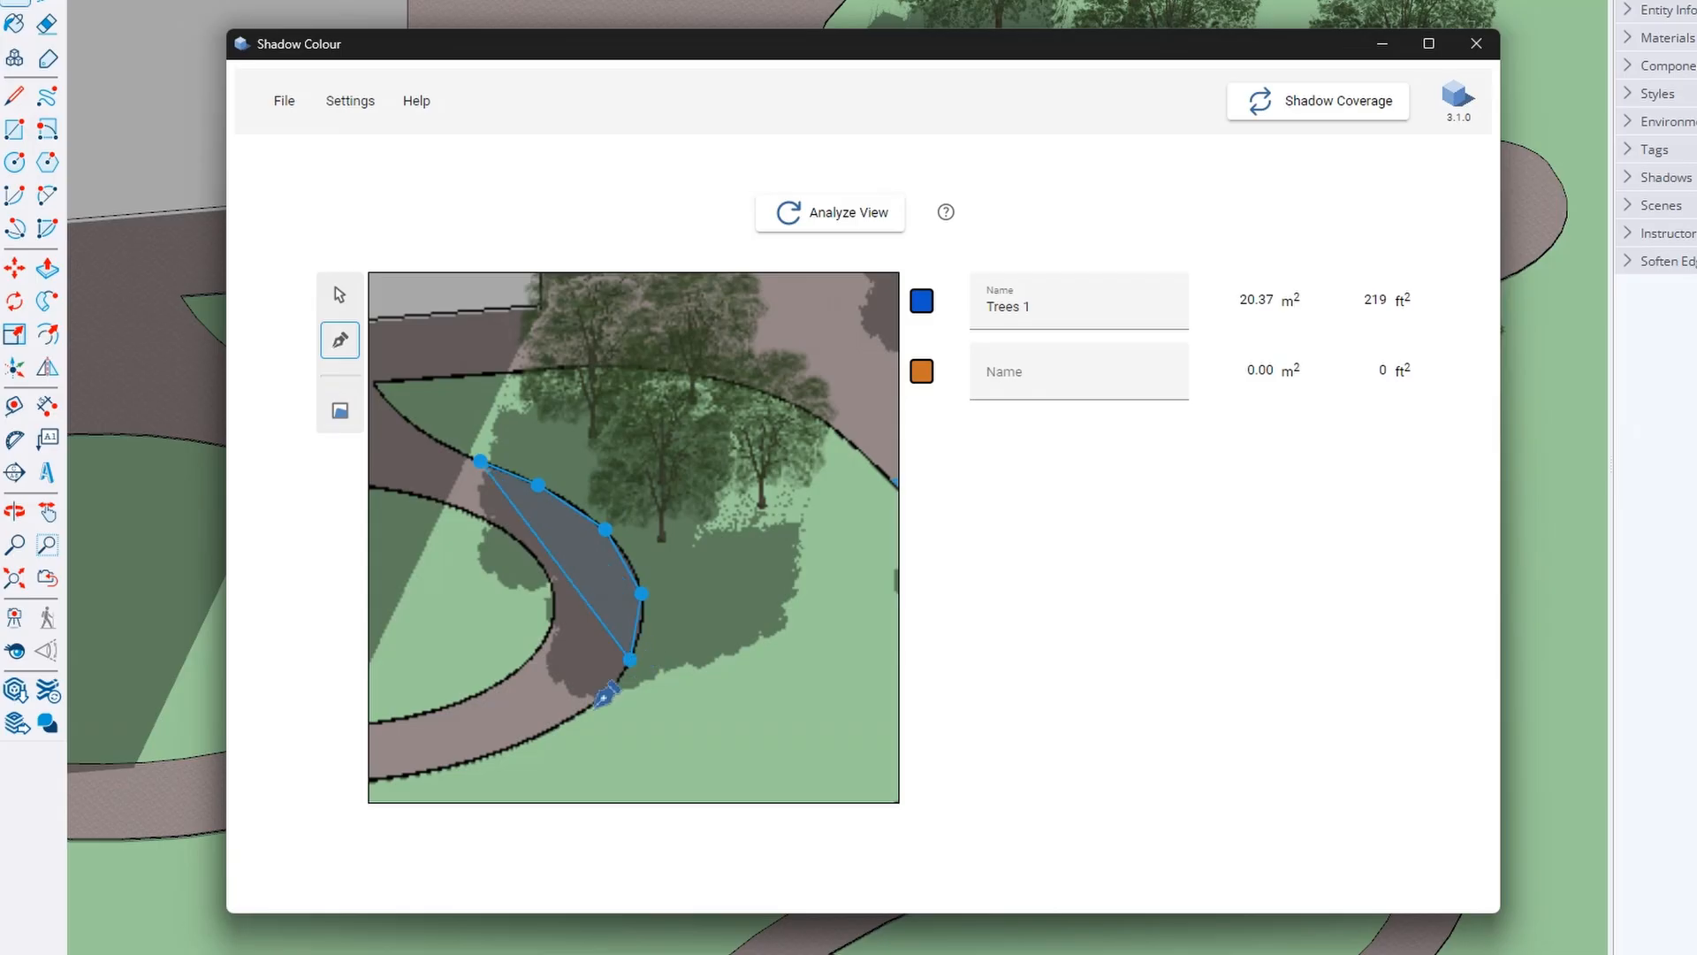
left_click(589, 710)
left_click(498, 680)
left_click(441, 563)
left_click(481, 461)
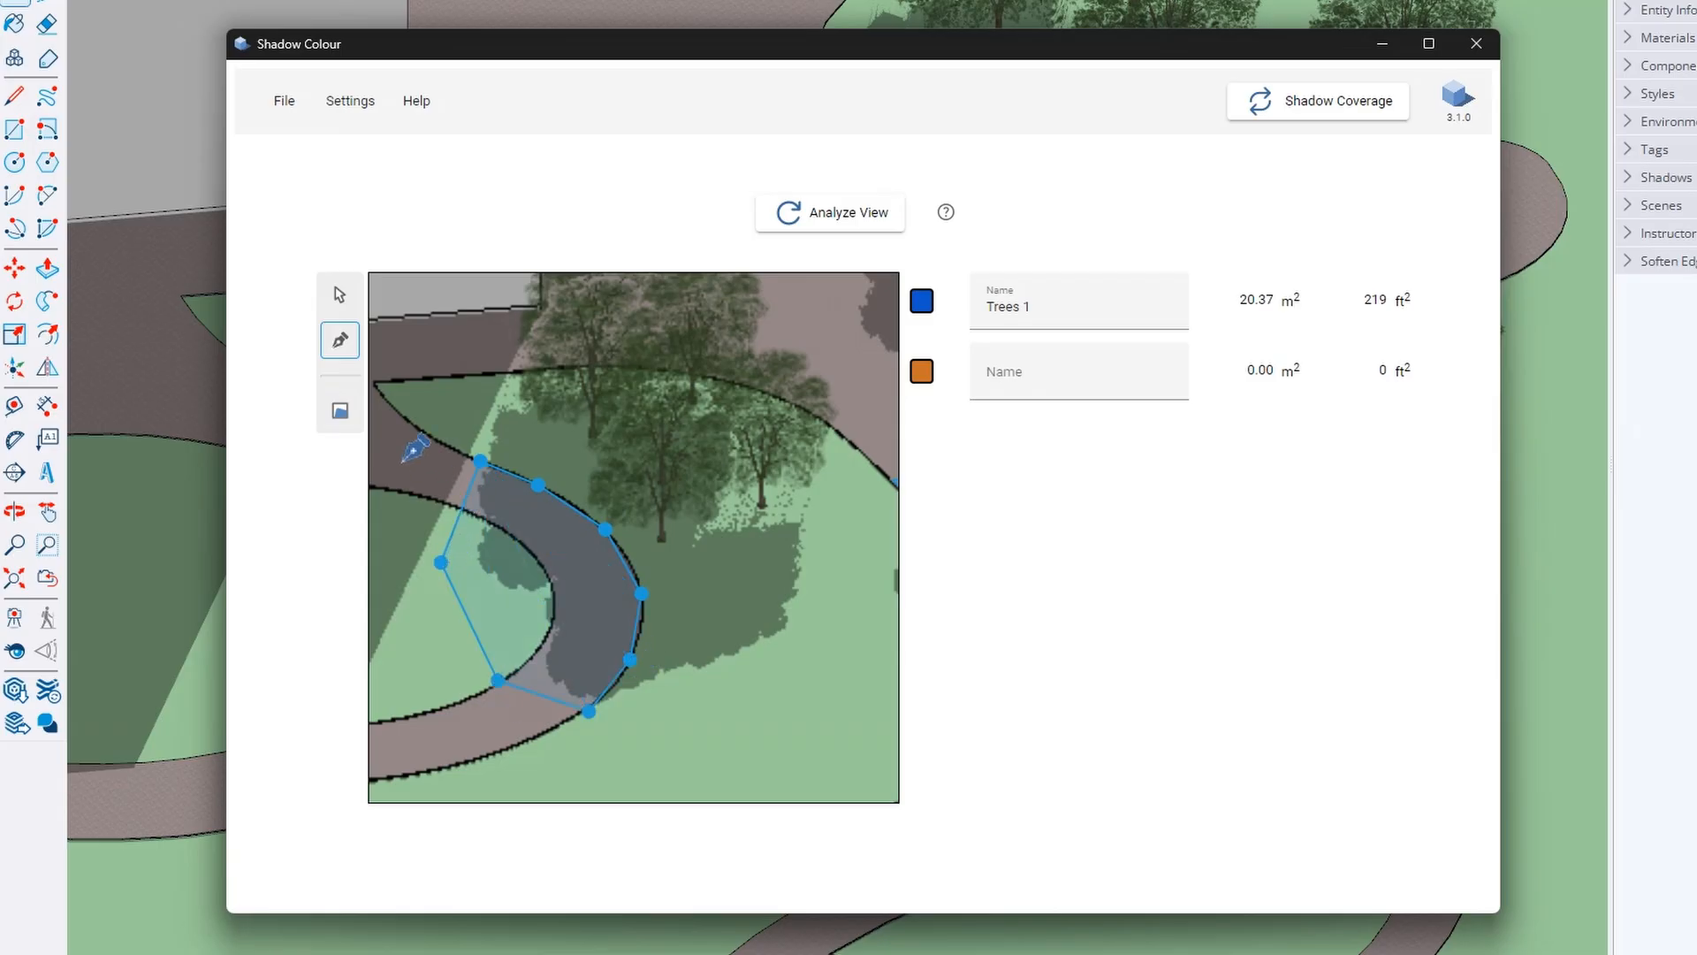
Calculate the second region's shadow area at 30.14 m² and bring up the export options
left_click(337, 415)
scroll(461, 572, "down", 5)
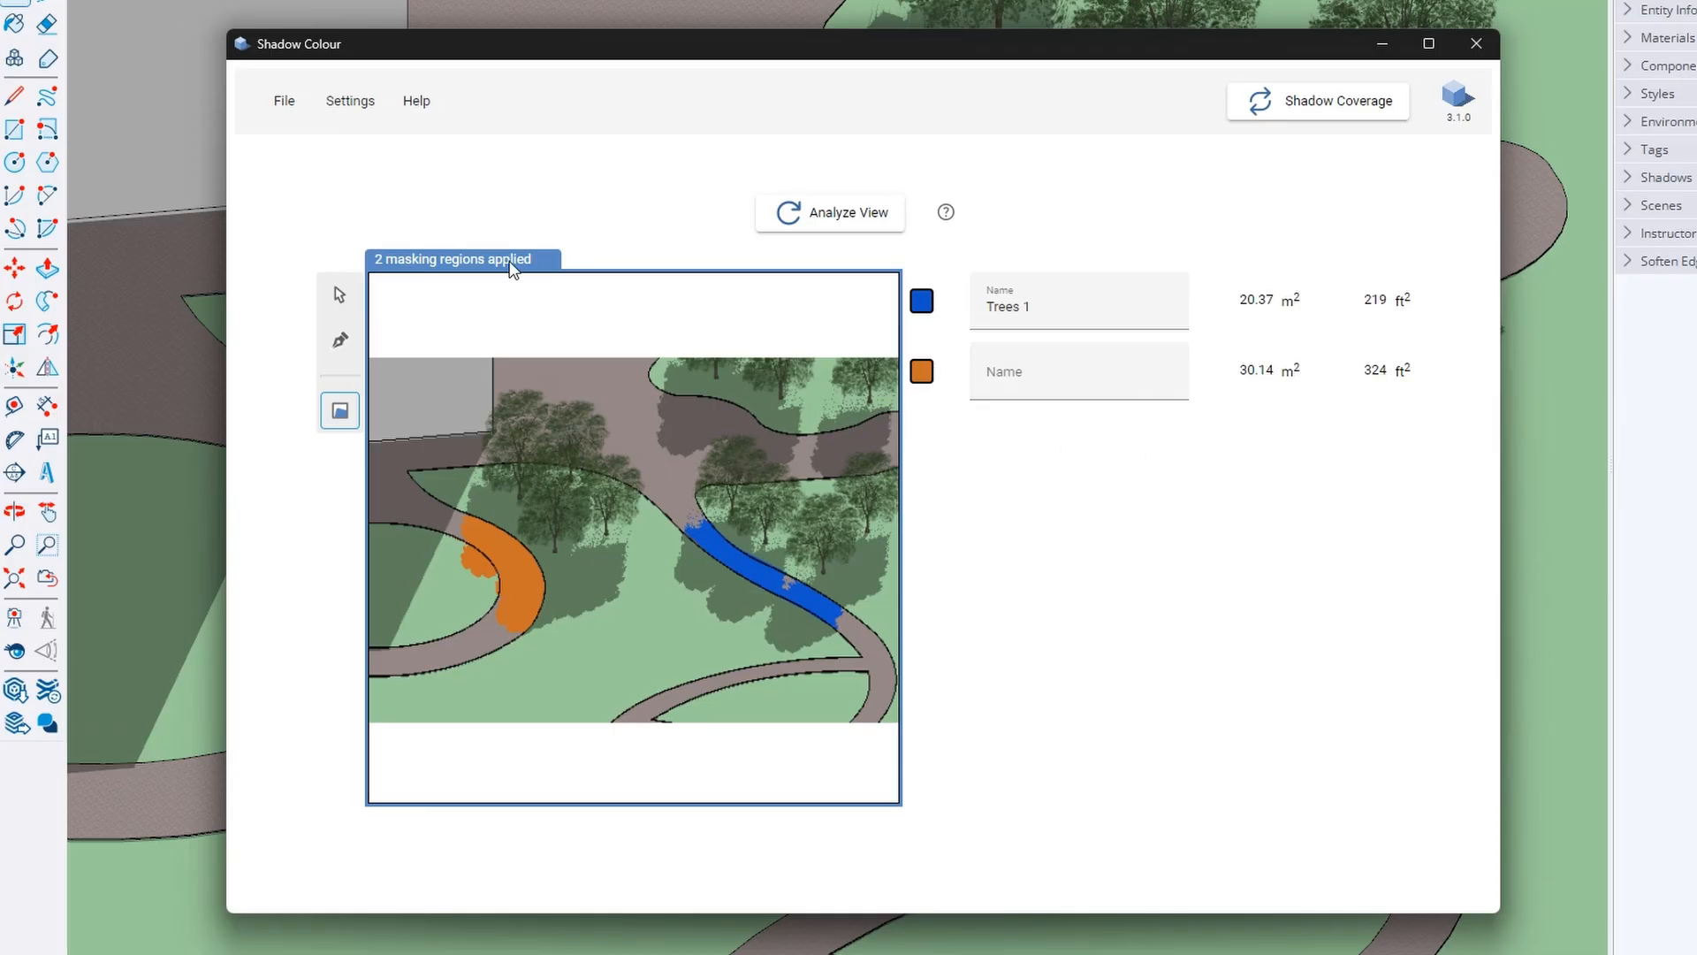
left_click(283, 100)
mouse_move(330, 253)
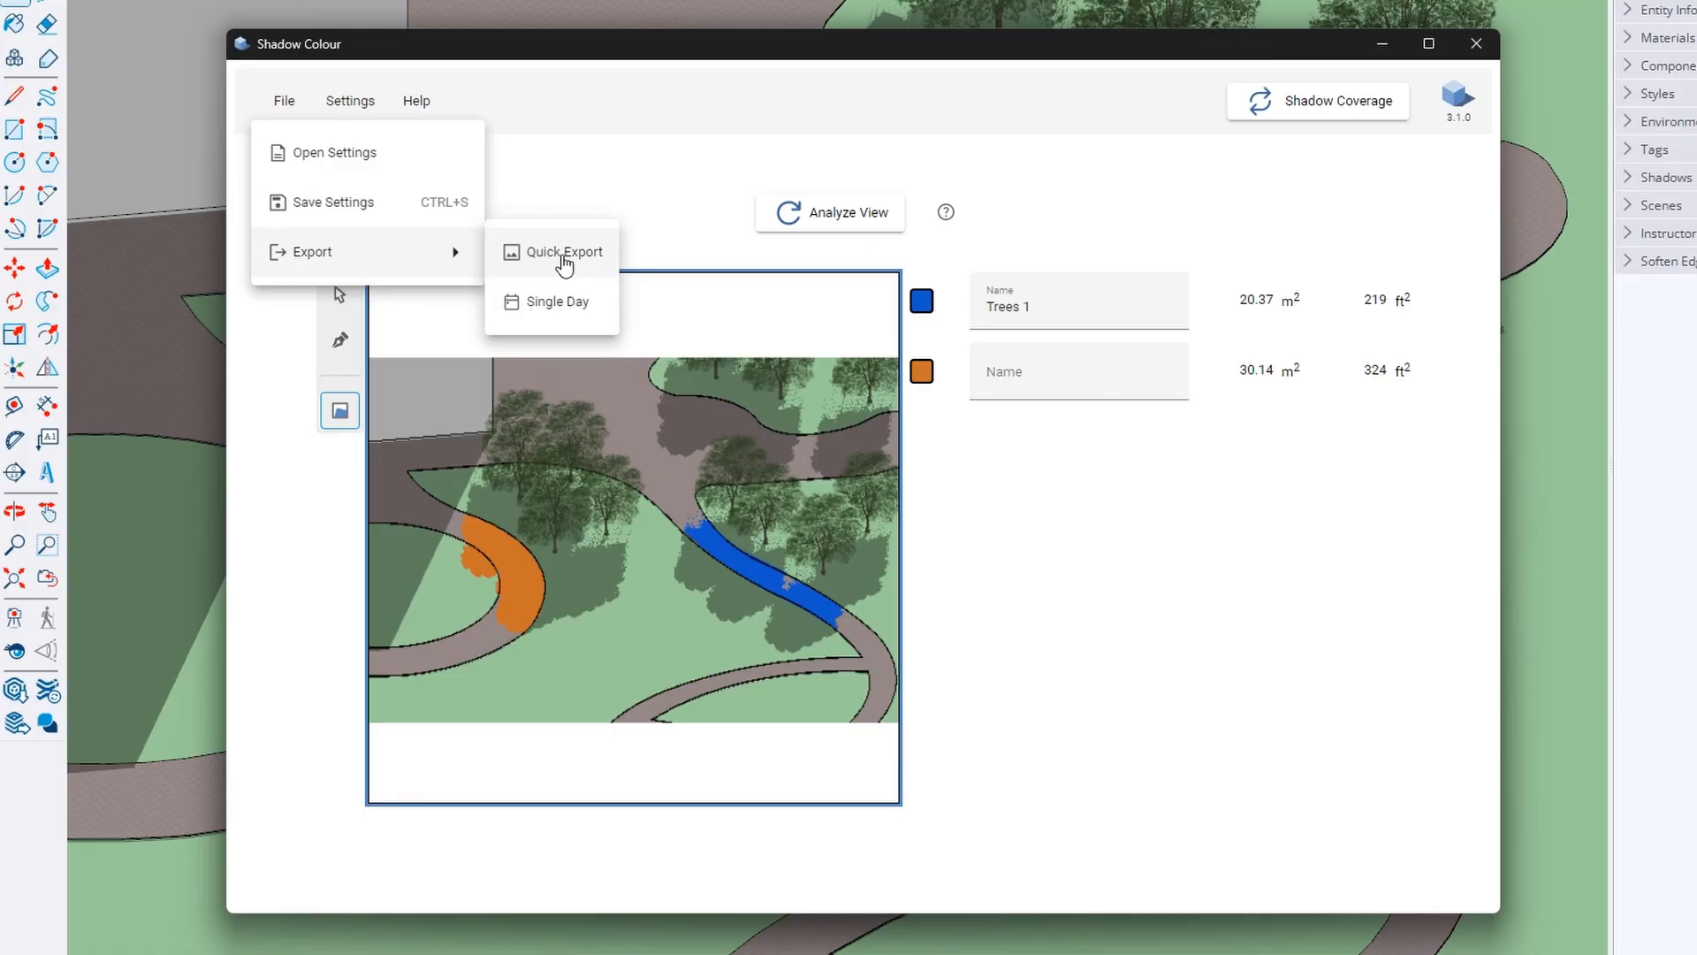
Set up a single-day frame export ending at 05:00 PM with Hour interval and Medium quality
left_click(564, 304)
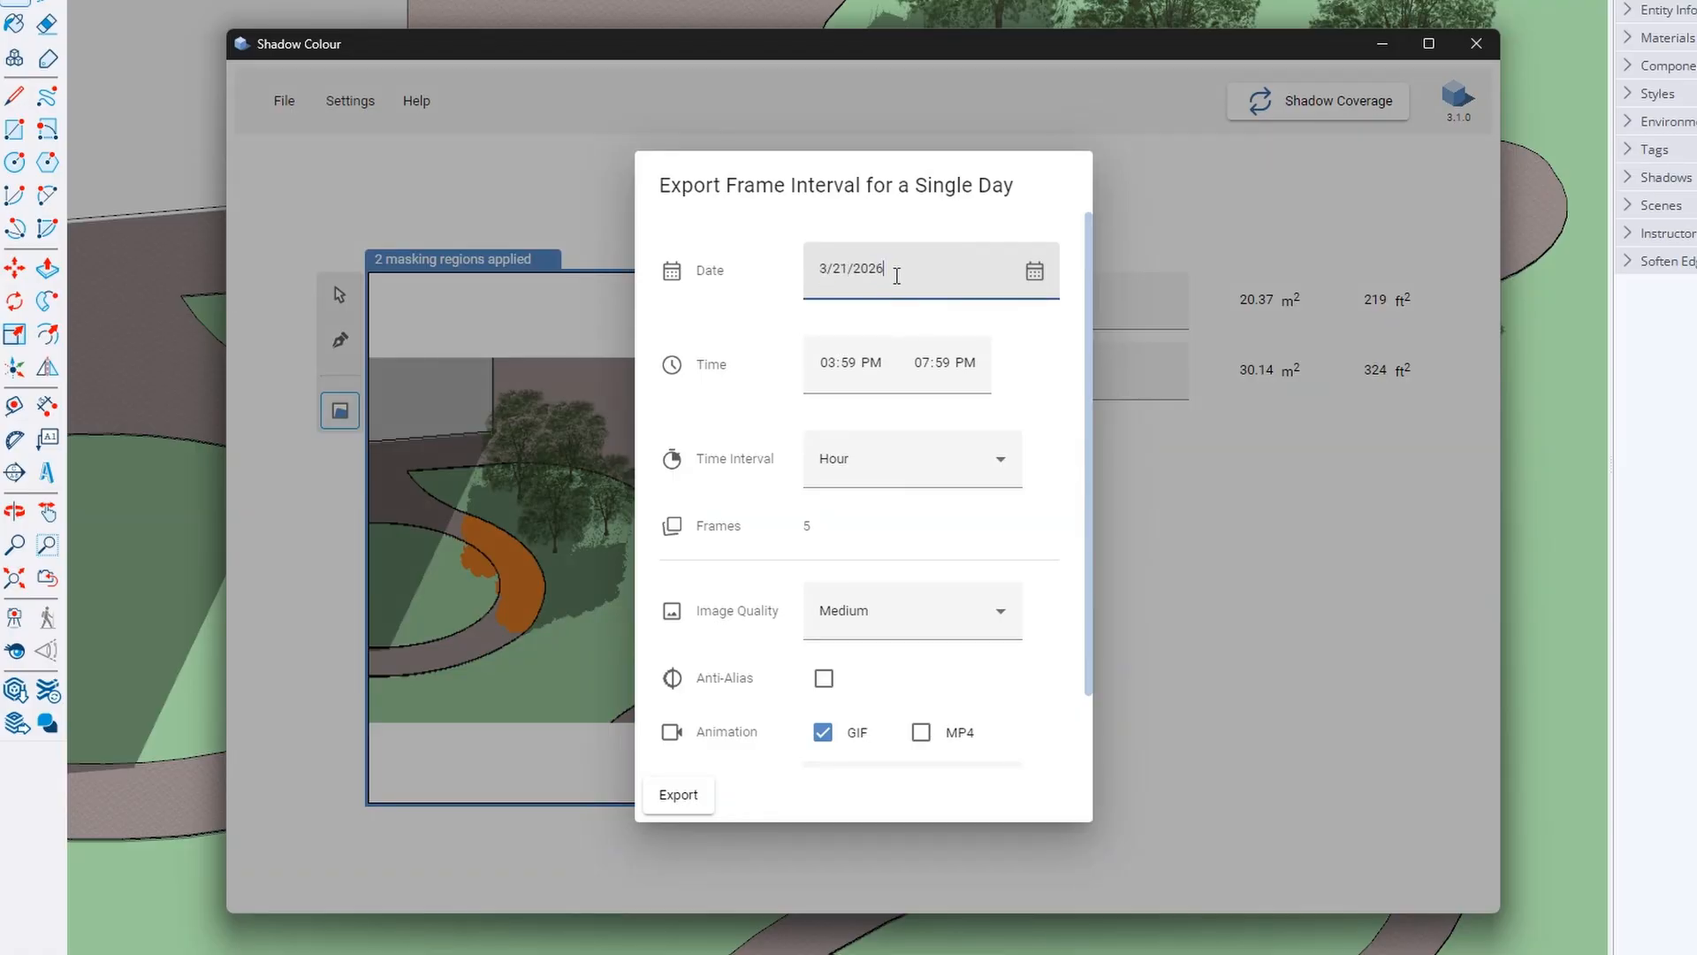
left_click(936, 326)
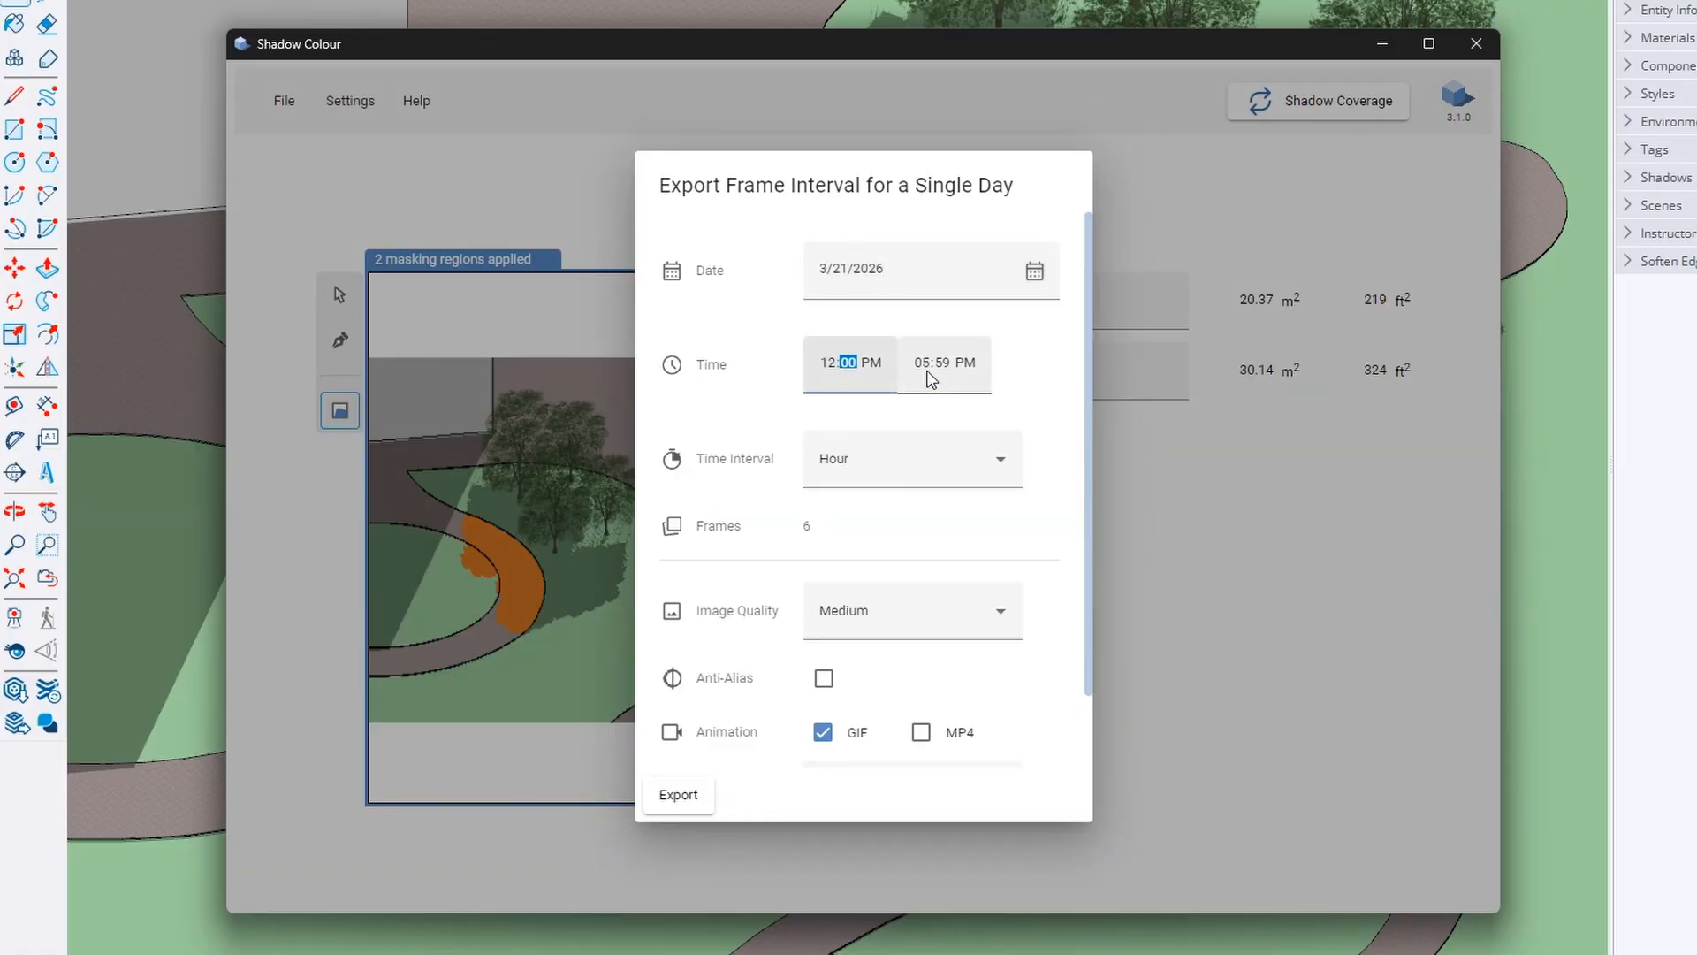
left_click(932, 378)
type("00")
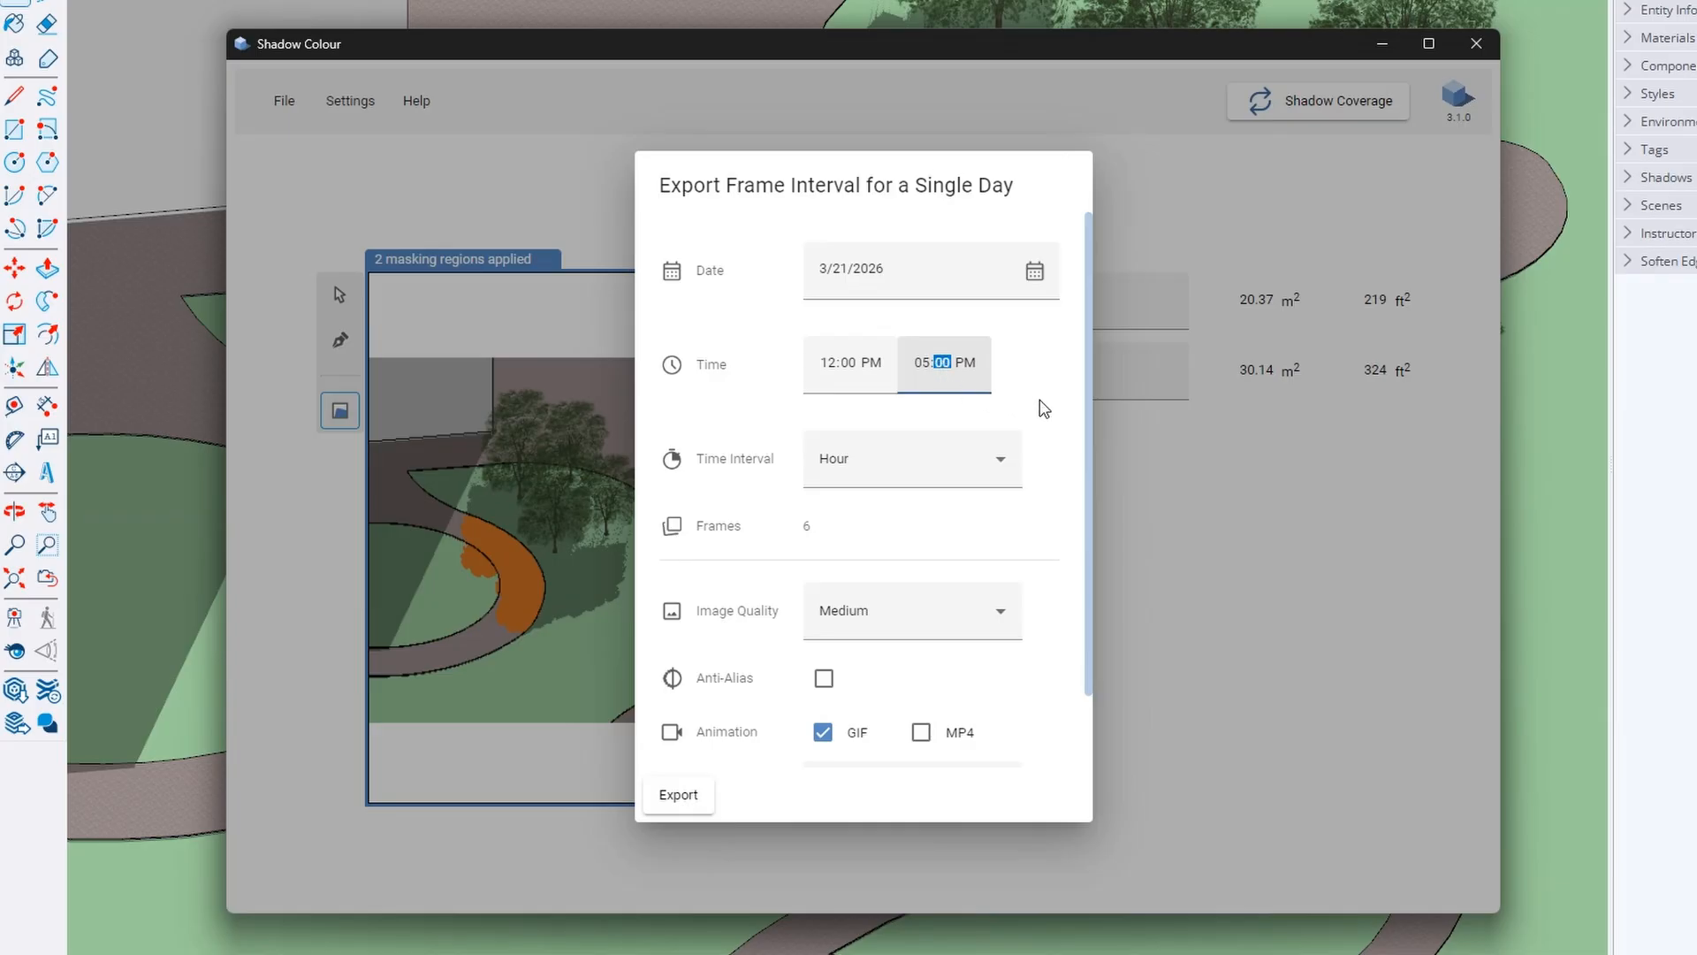
left_click(1040, 400)
left_click(937, 464)
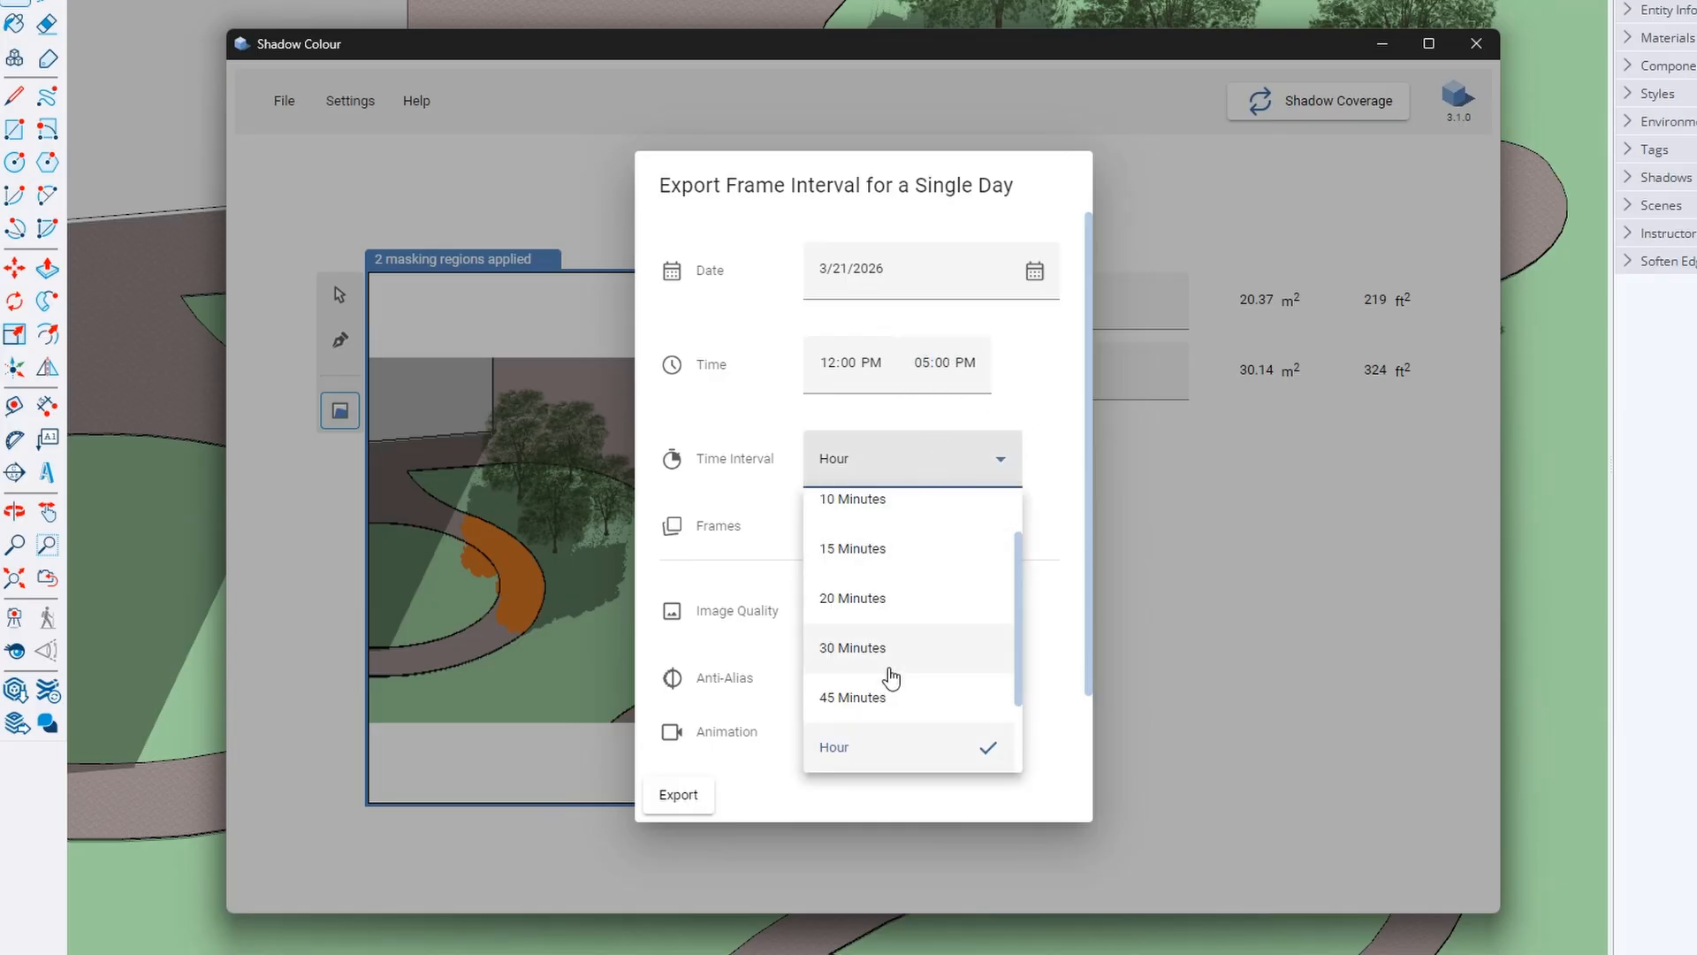
scroll(887, 682, "down", 2)
left_click(1042, 535)
scroll(1039, 534, "down", 1)
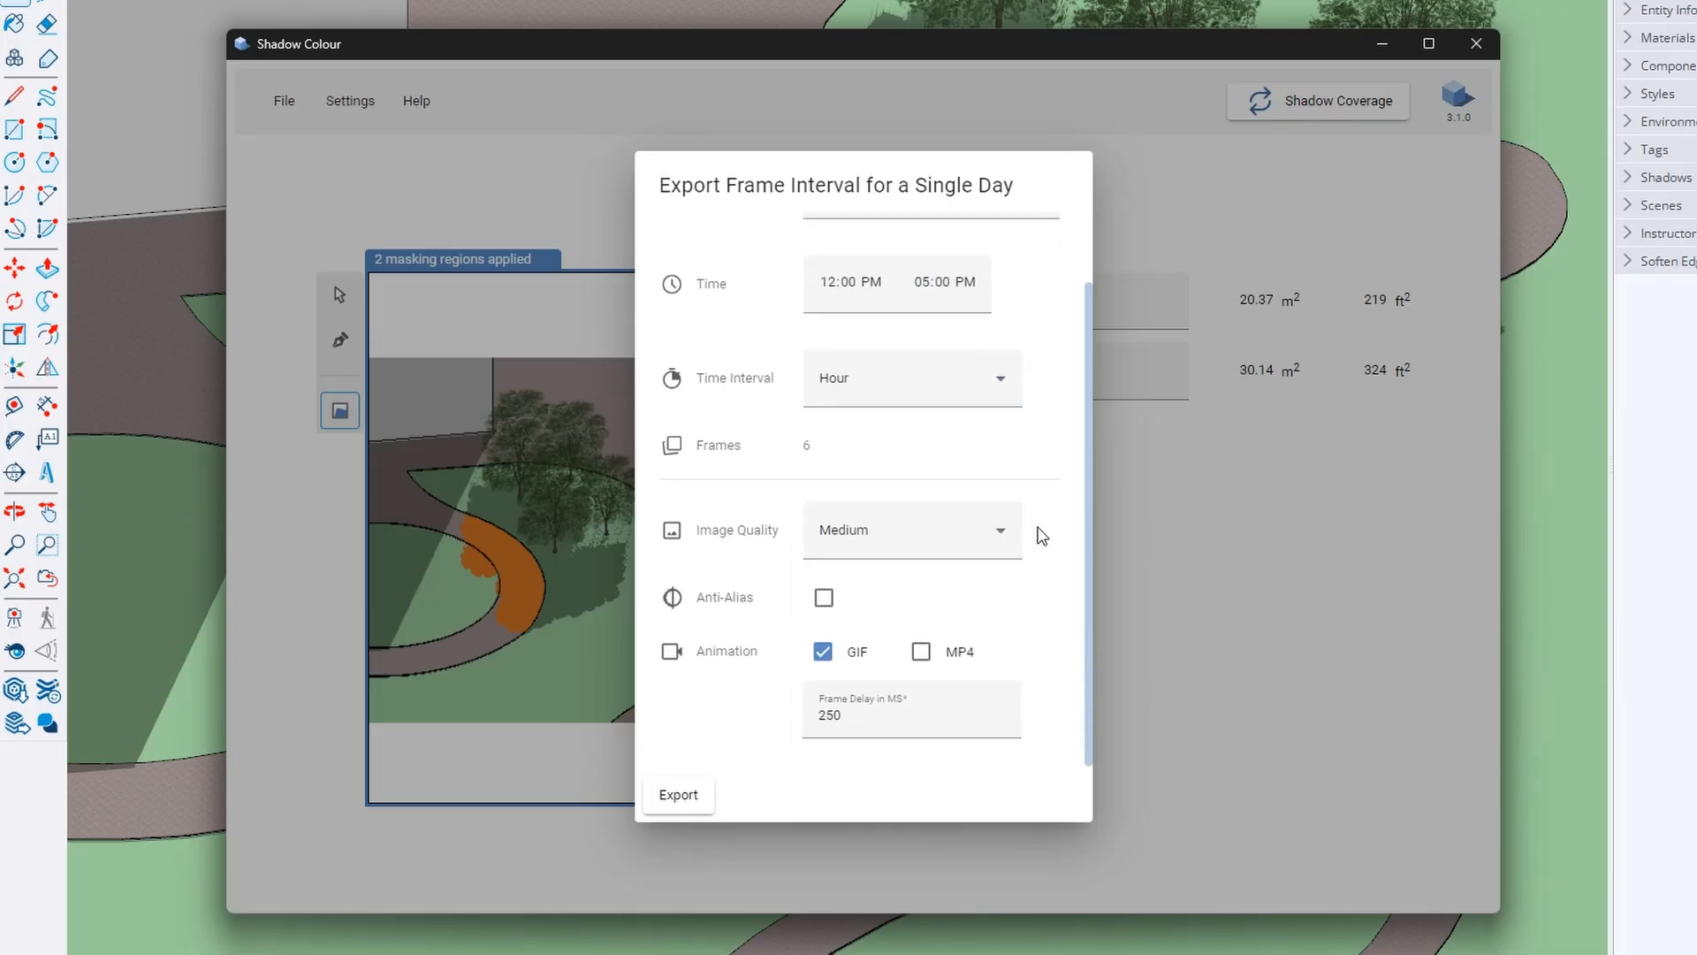
left_click(947, 529)
left_click(1052, 611)
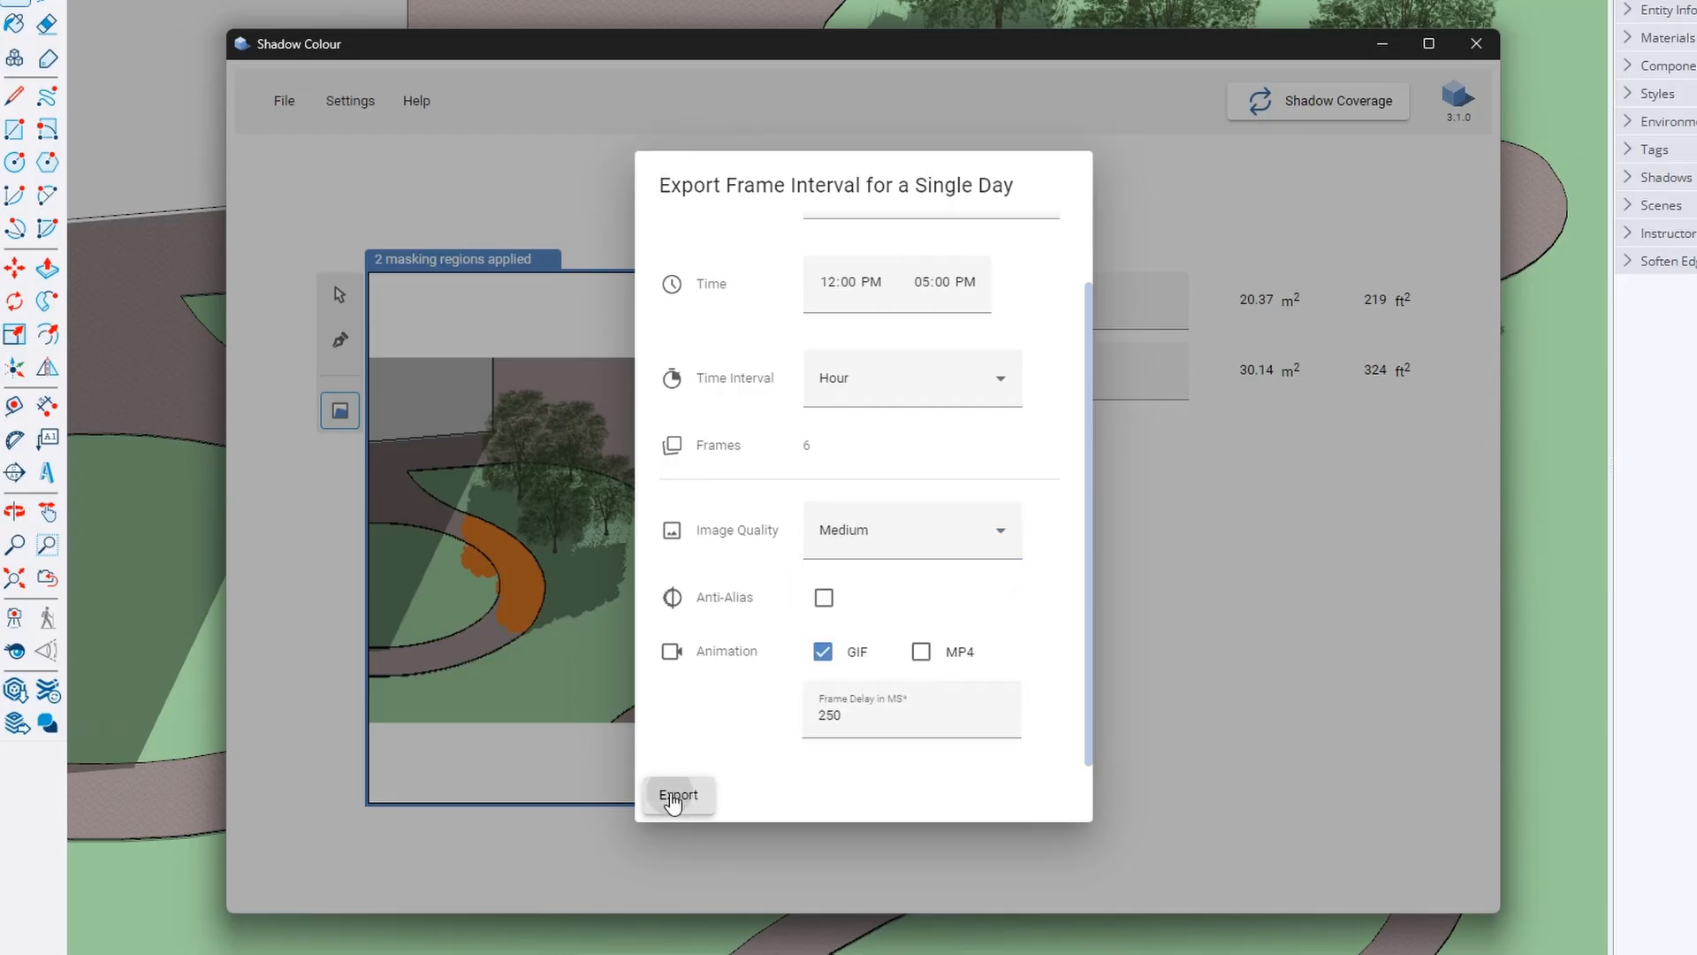
Export the hourly frames and GIF, then play the animated GIF
left_click(679, 795)
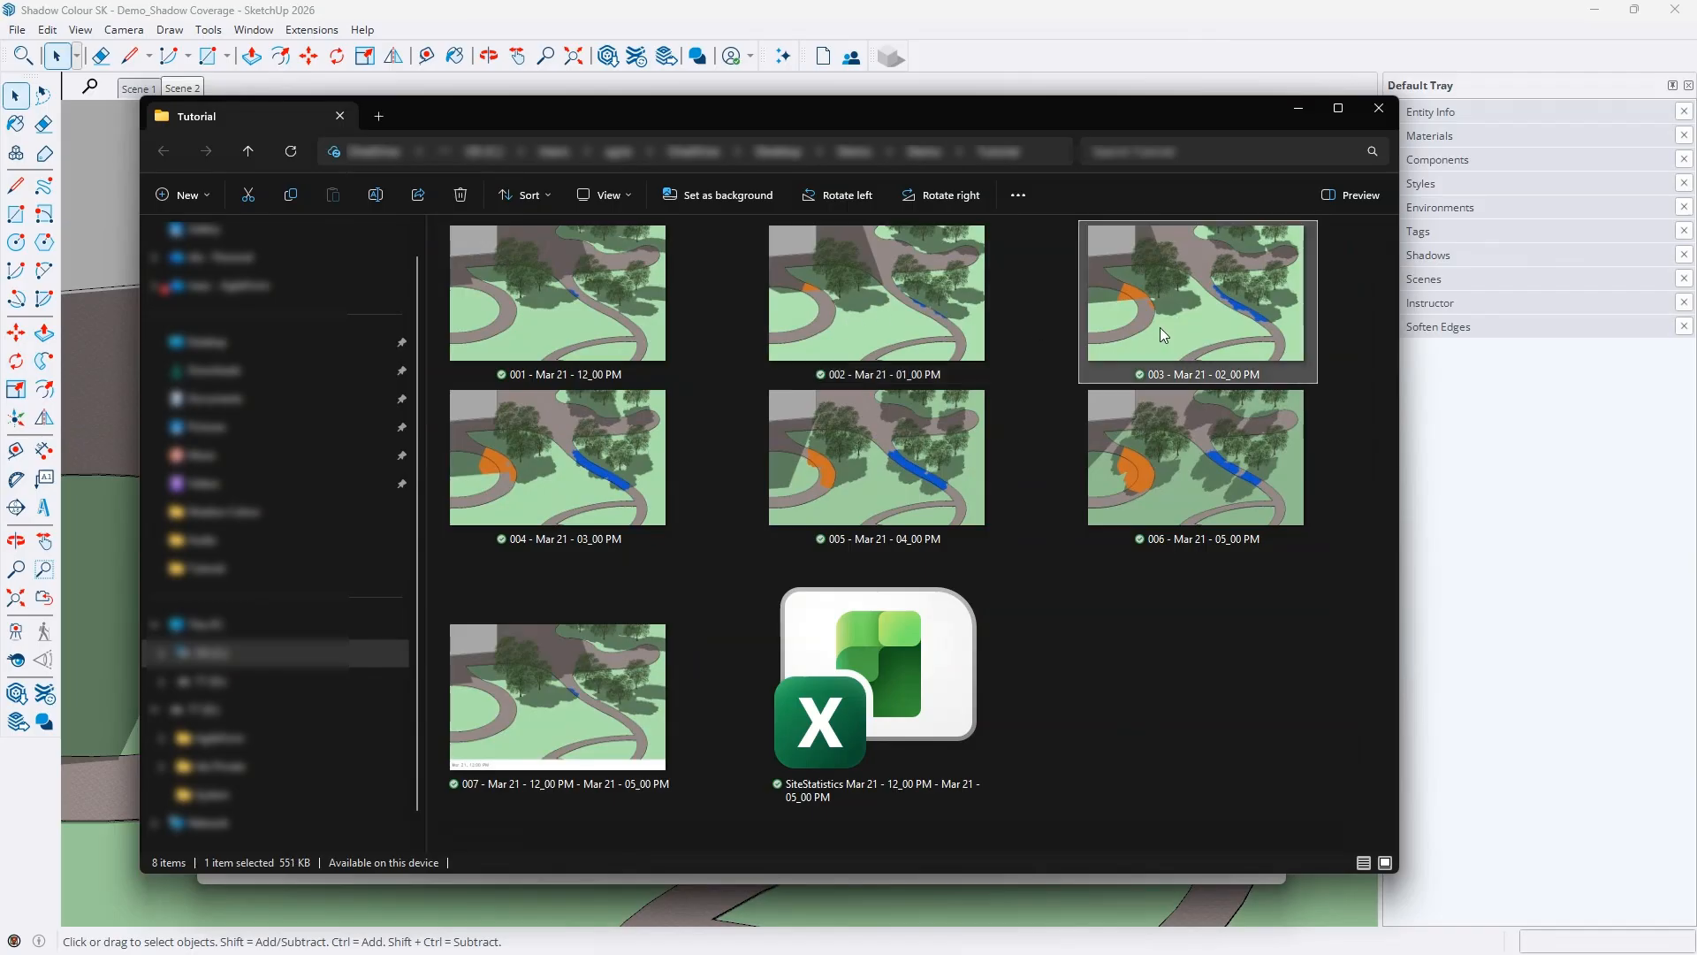
left_click(573, 672)
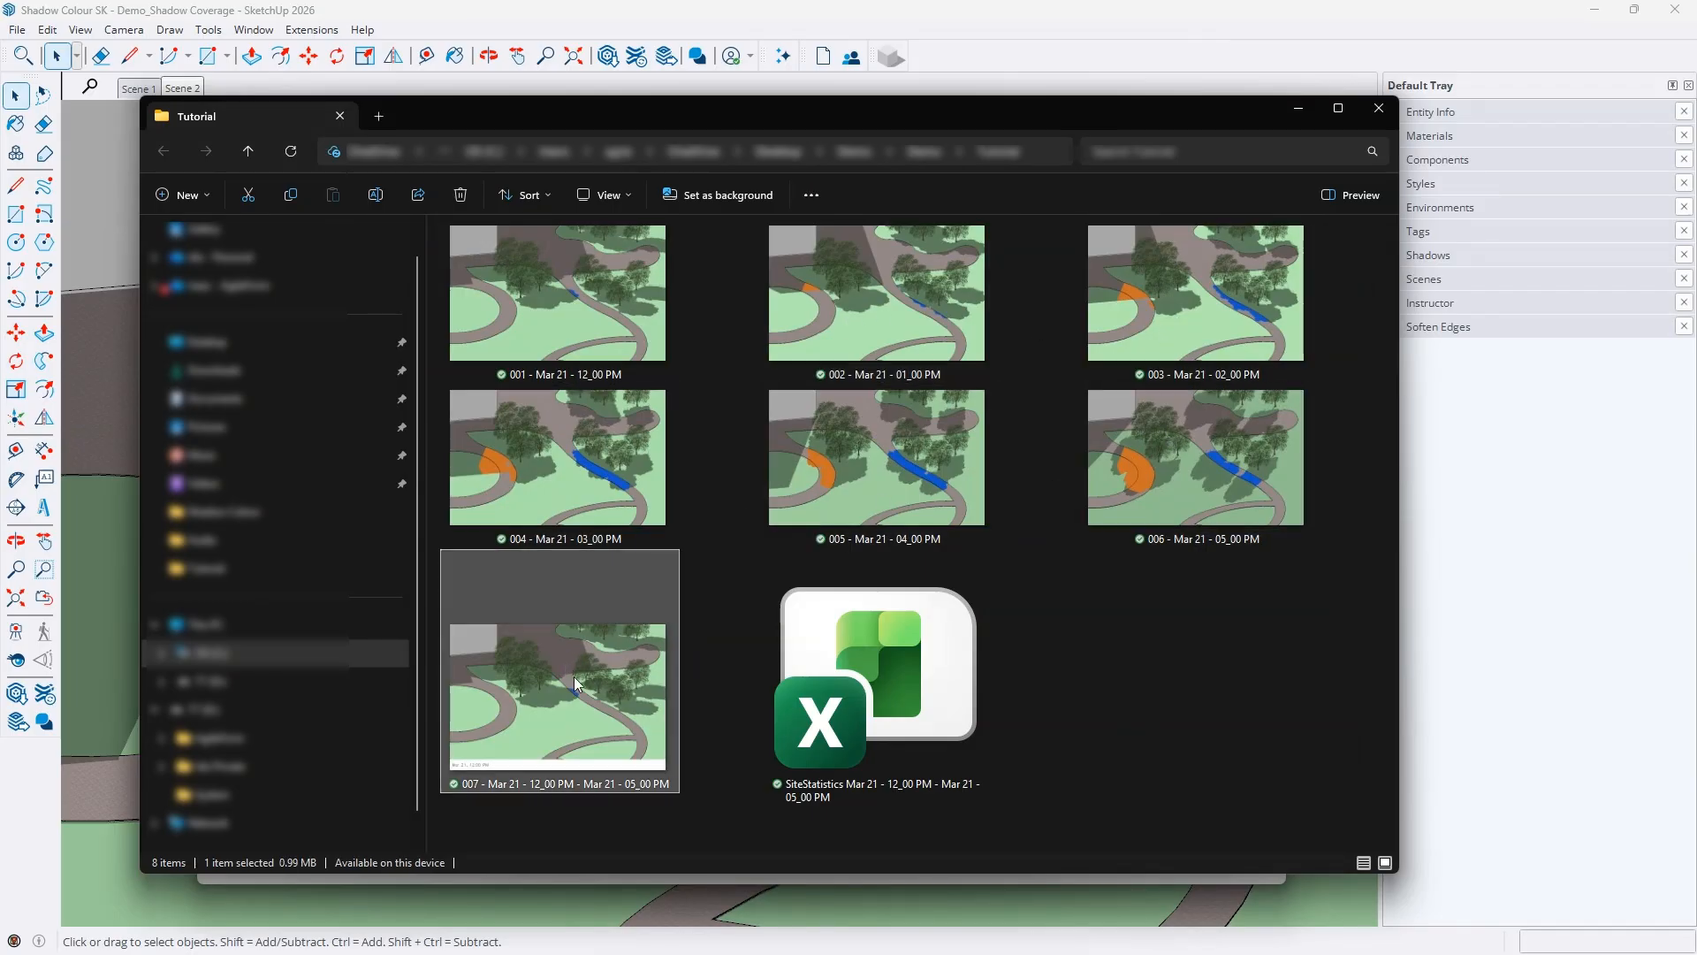
double_click(574, 665)
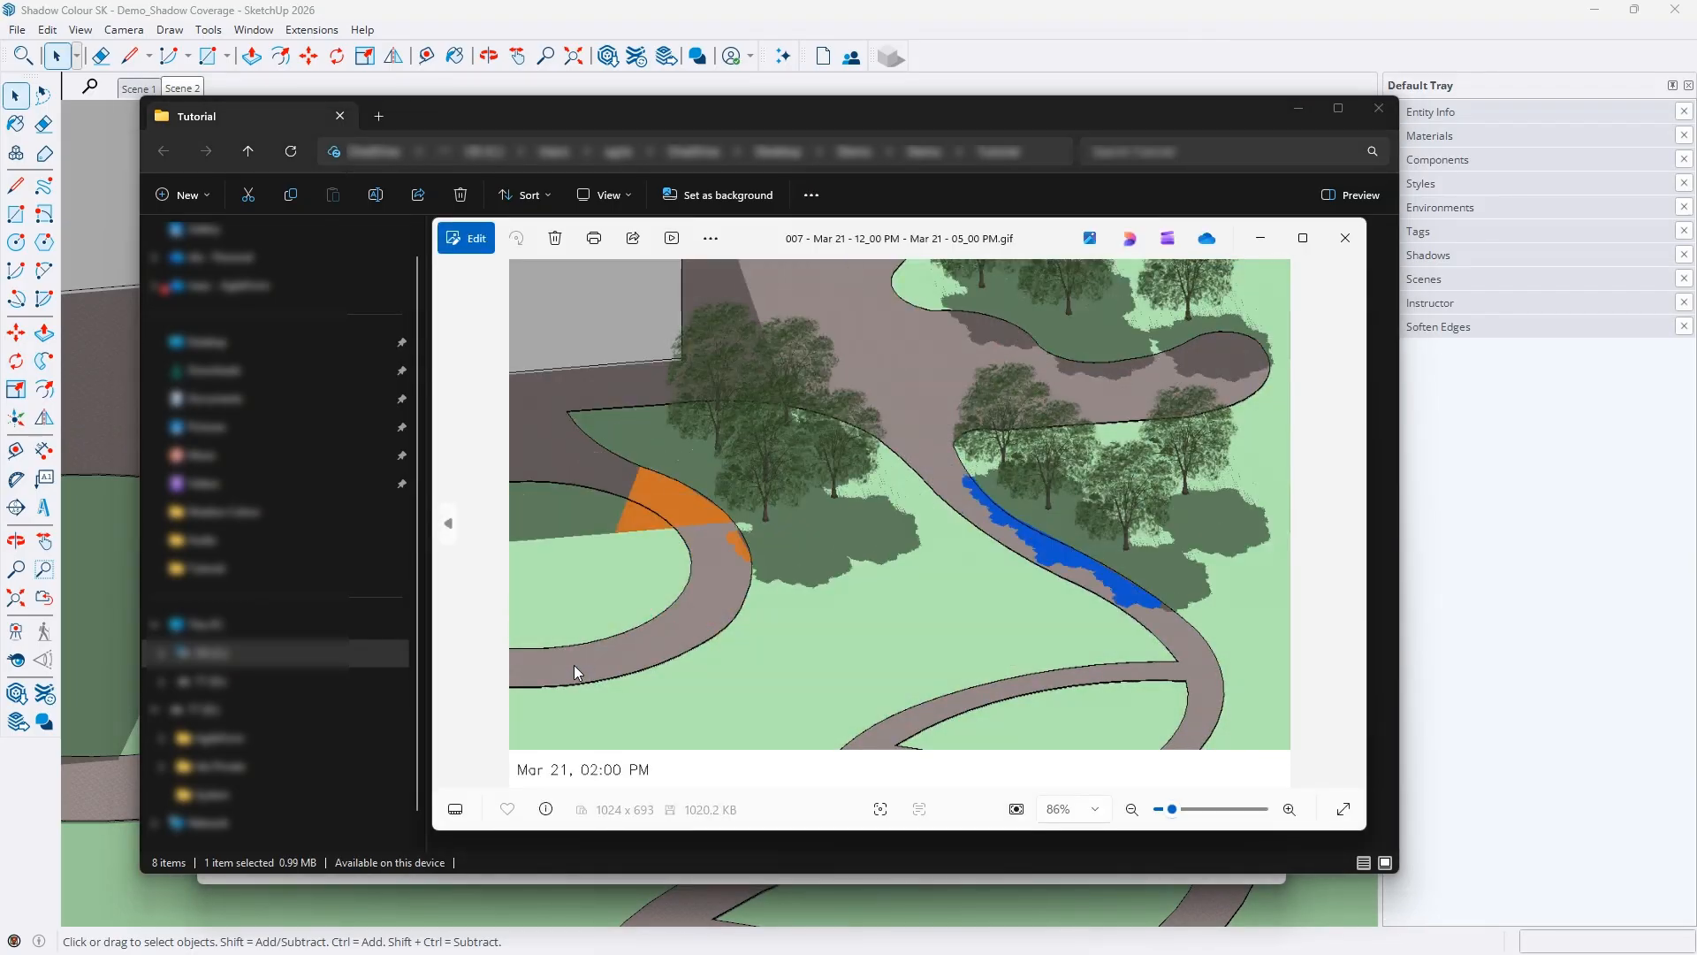
left_click(1346, 238)
Open the SiteStatistics workbook and inspect its time rows of statistics
left_click(905, 625)
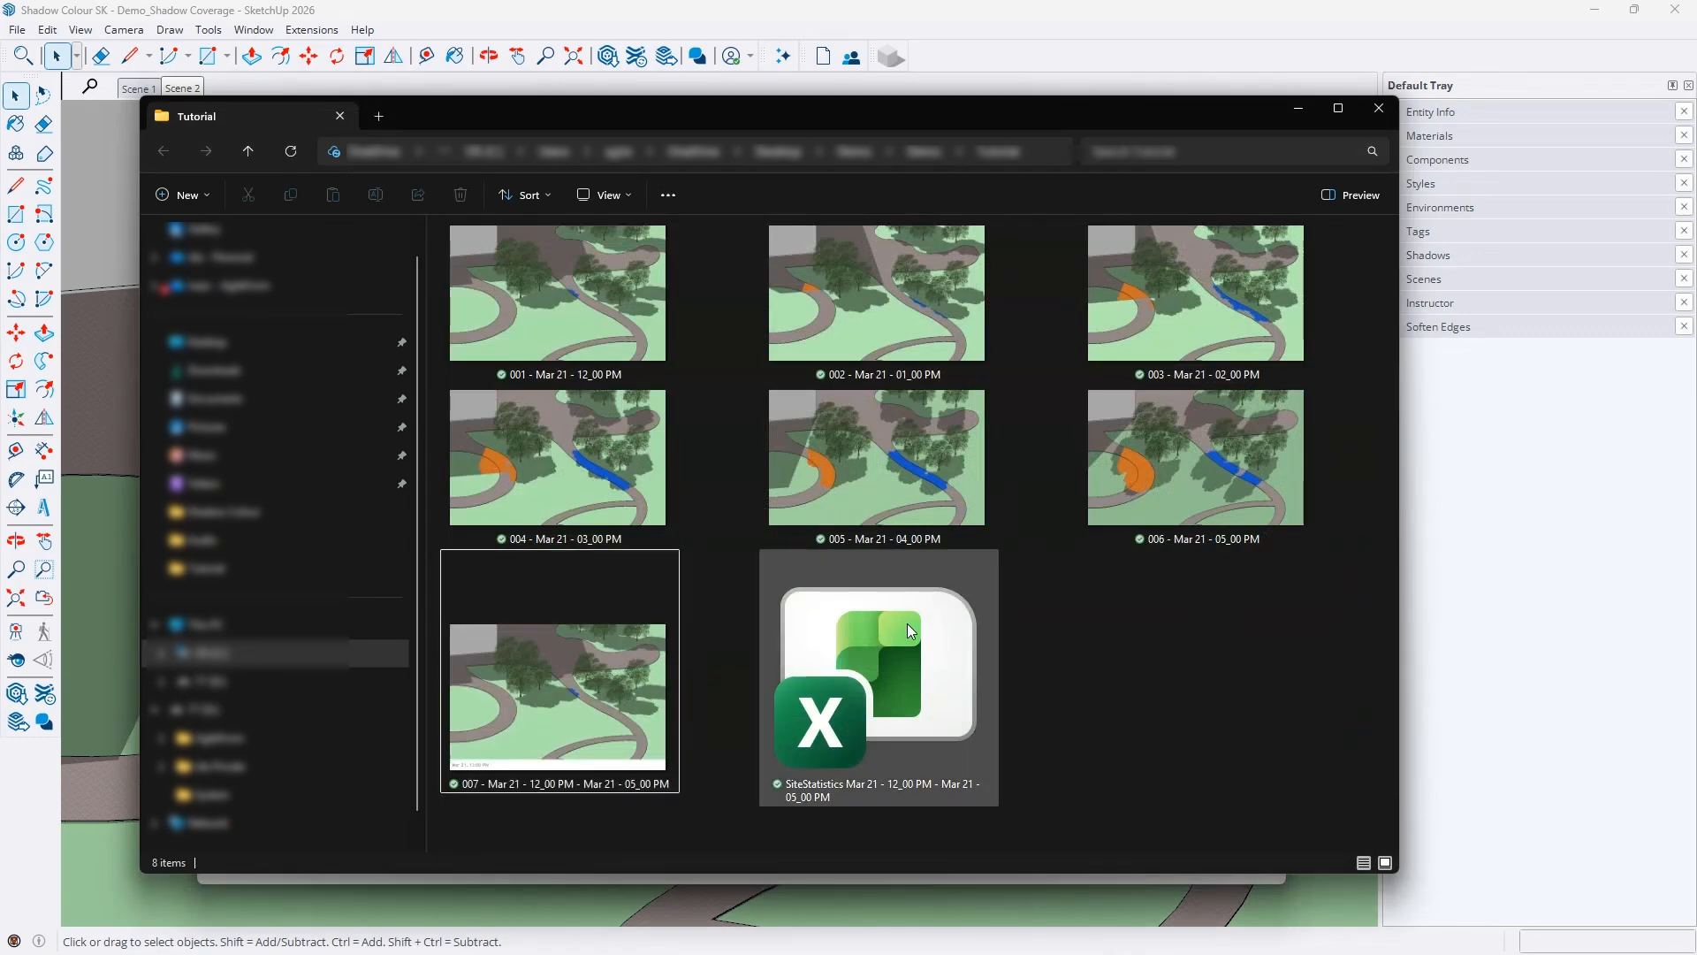
double_click(907, 627)
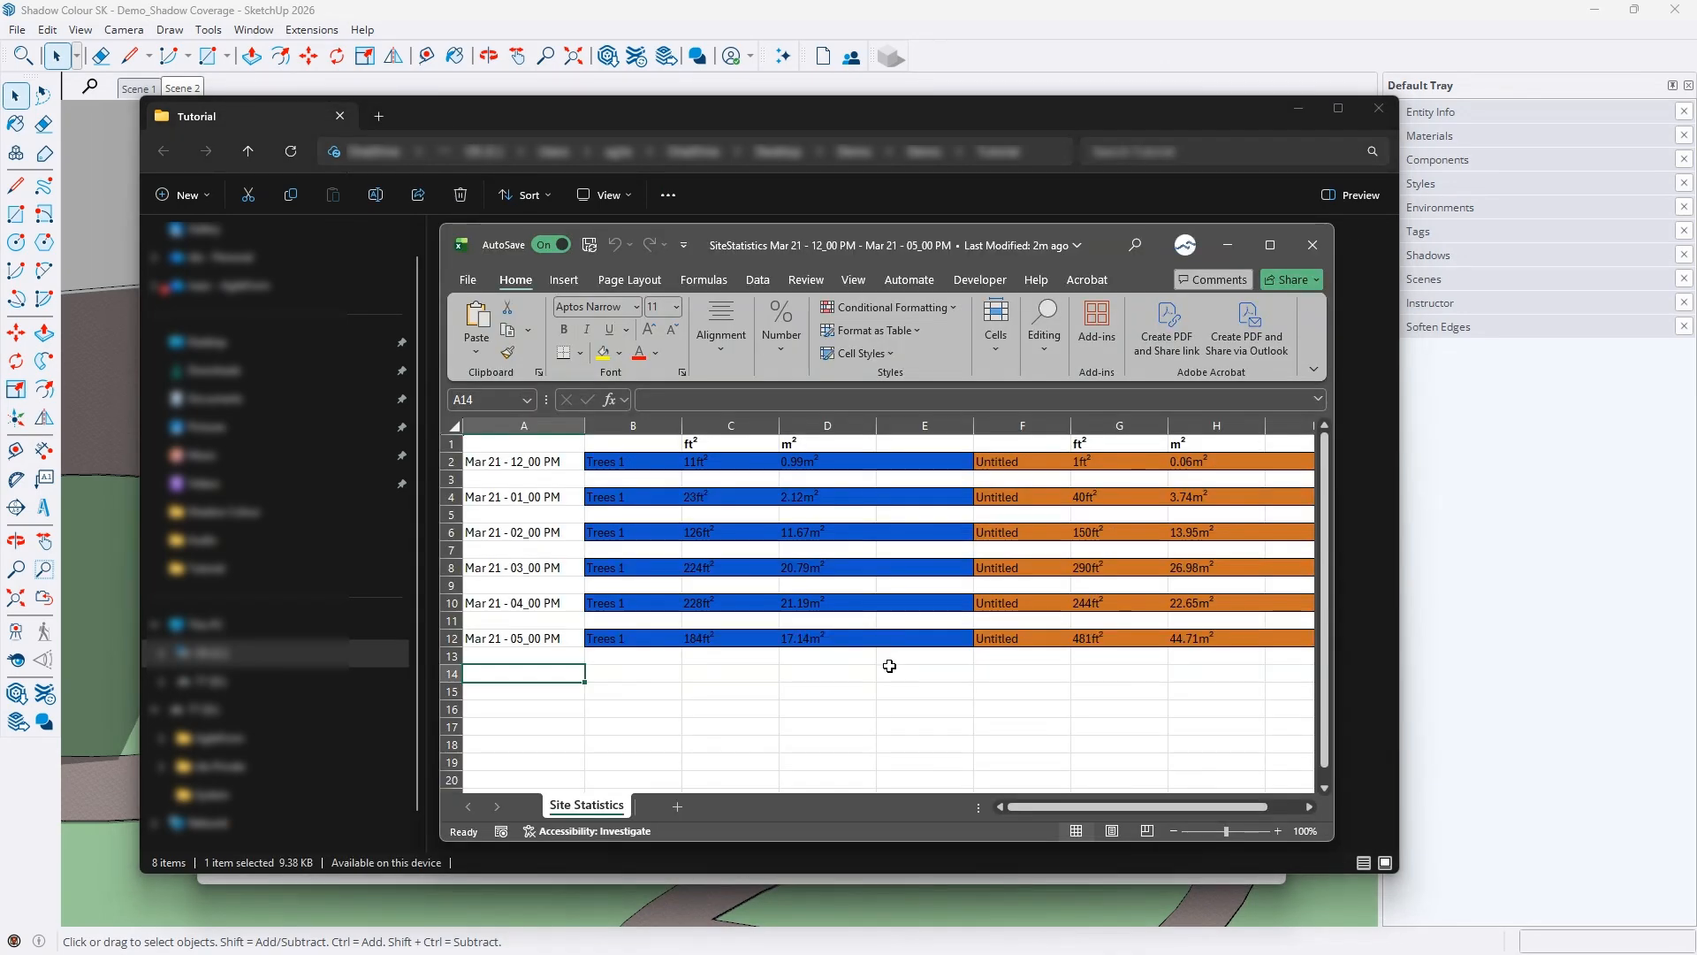
left_click(522, 640)
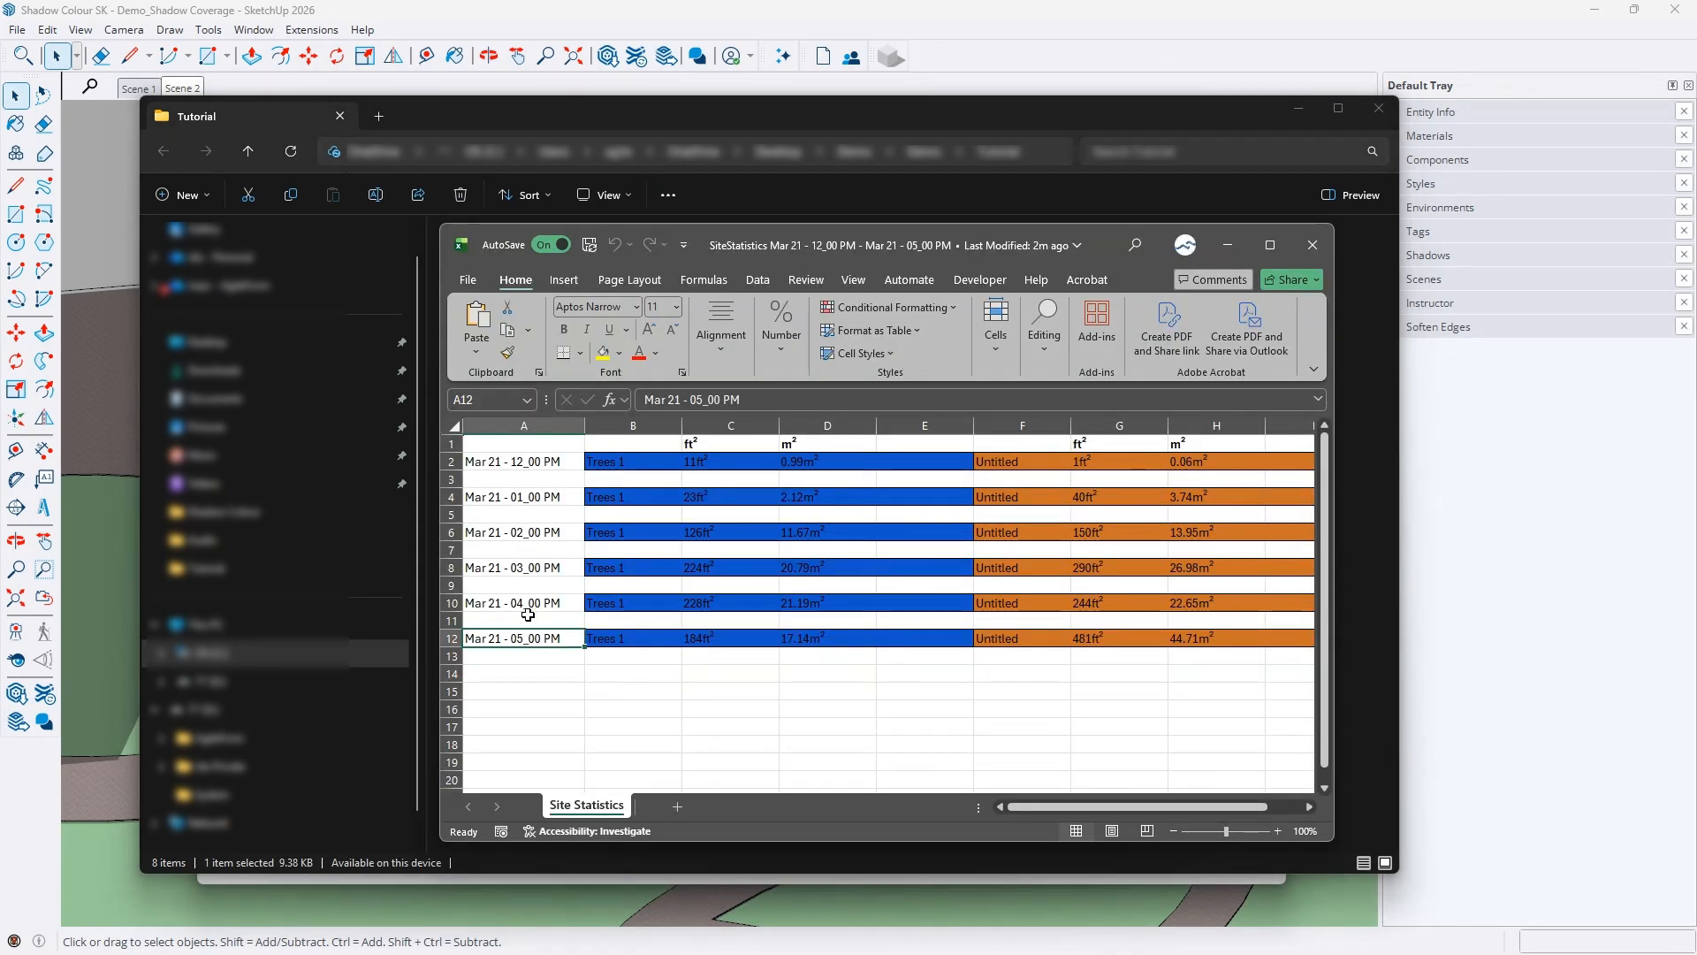
left_click(522, 604)
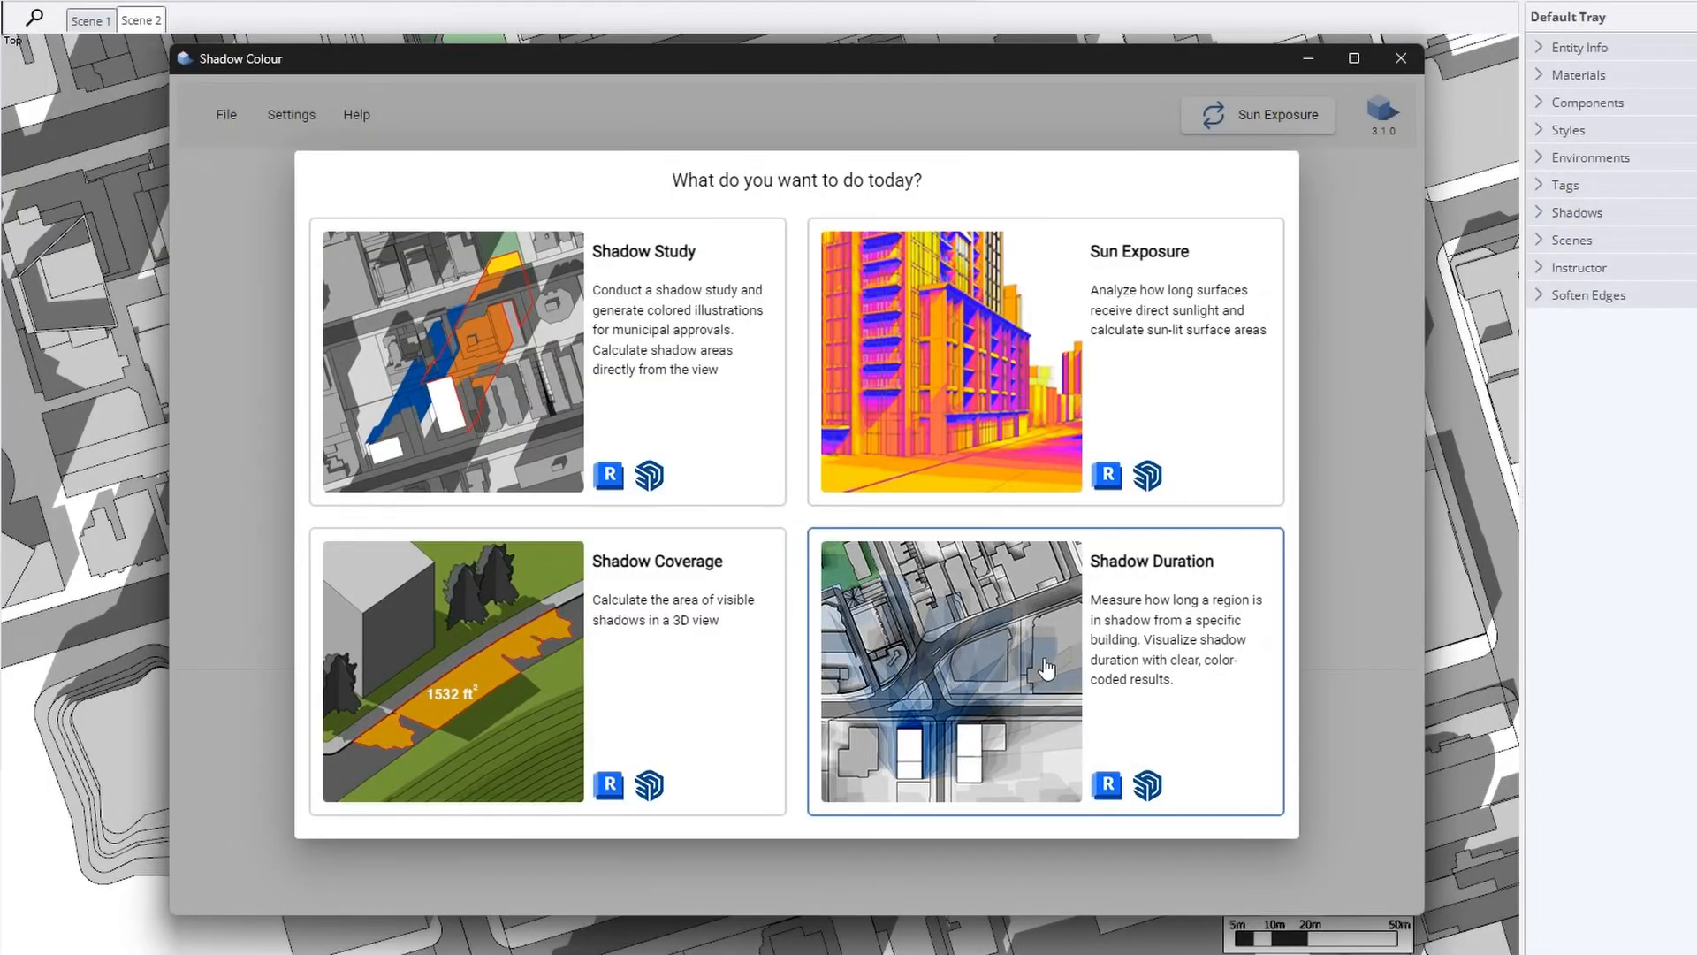
Start a Shadow Duration study dated 3/21/2026, ending 04:00 PM, at 30-minute intervals
left_click(1046, 669)
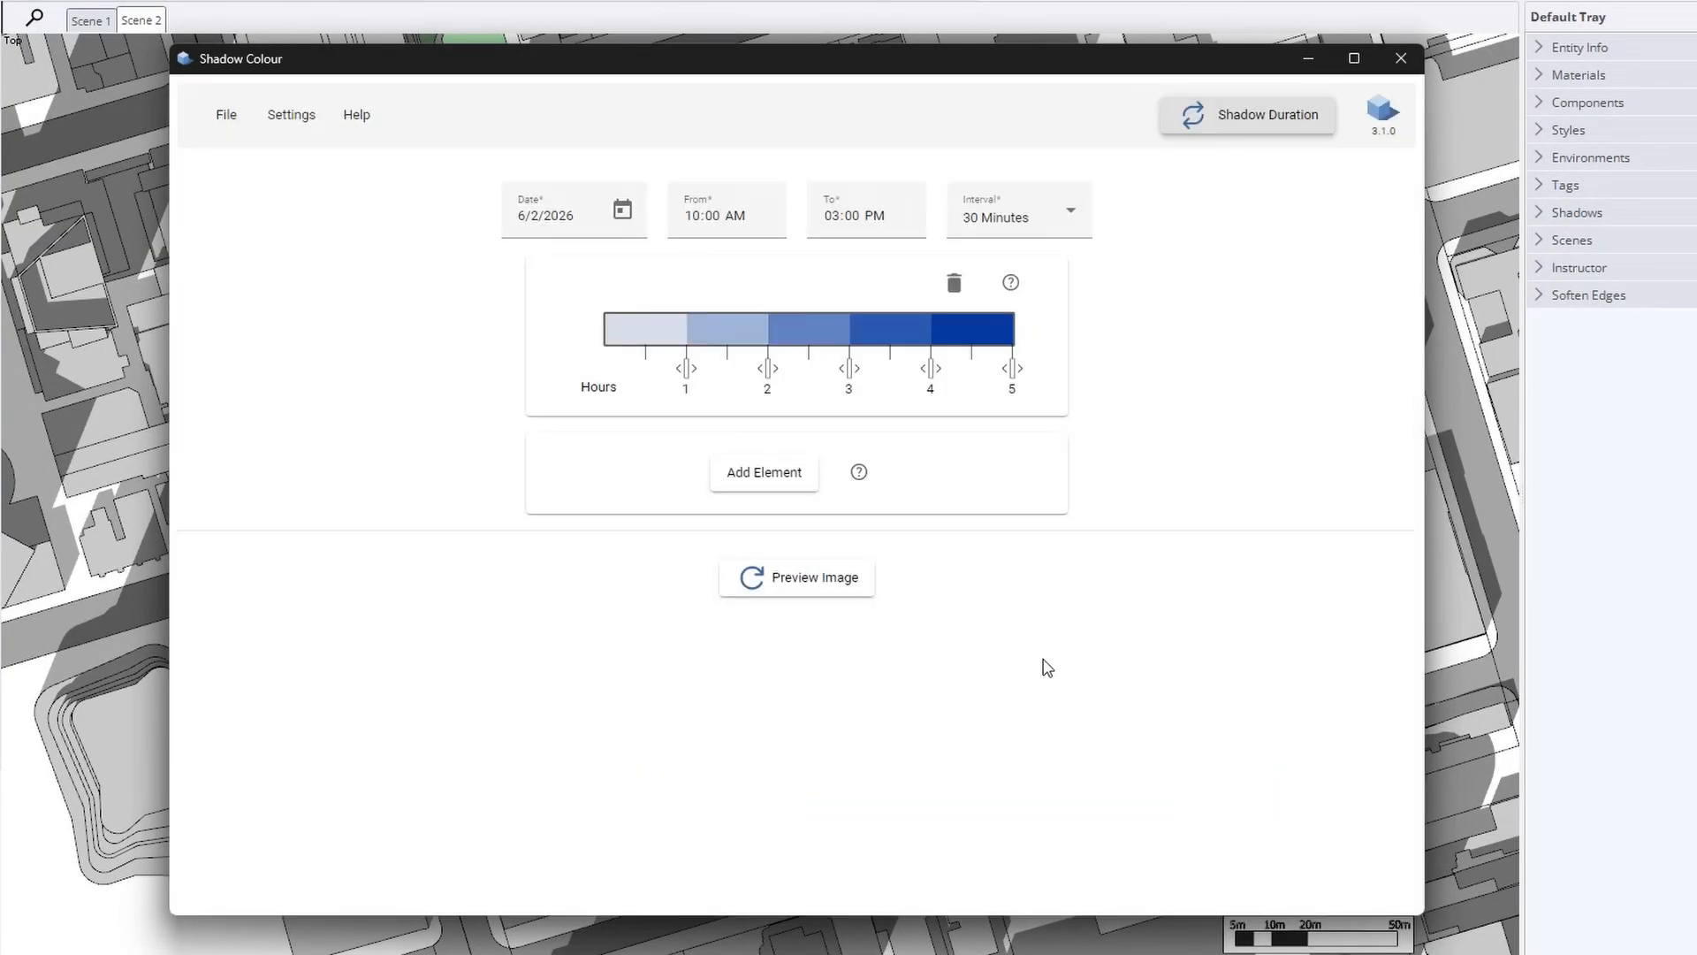
left_click(576, 217)
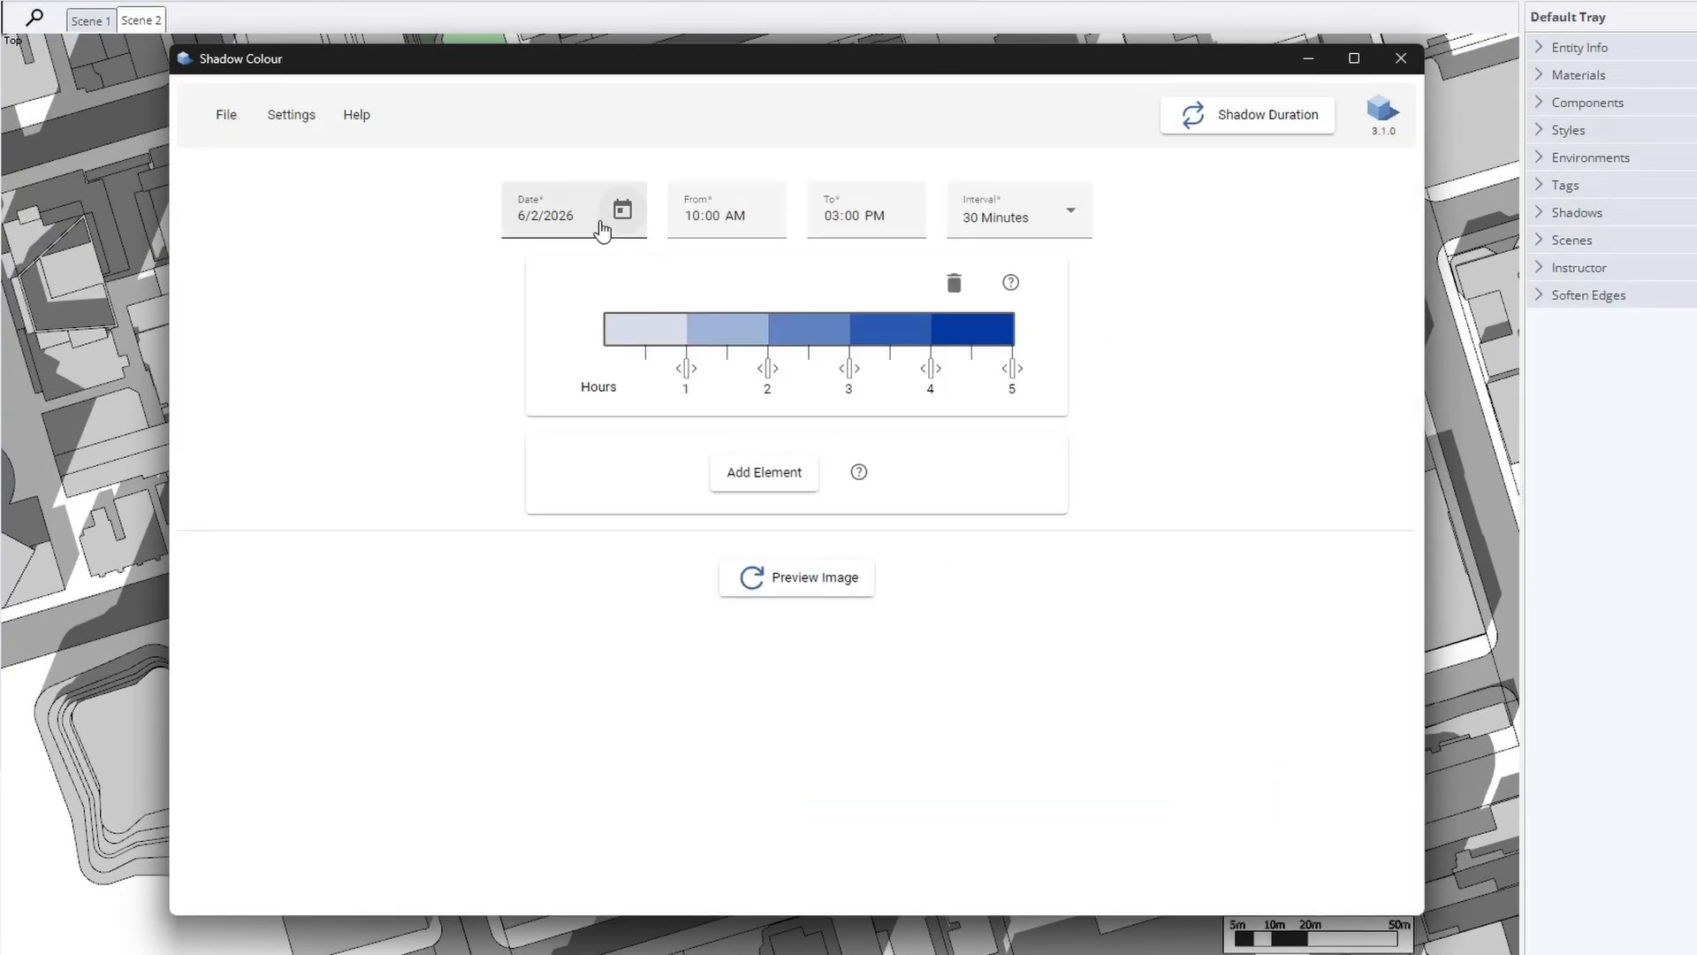
key("ctrl+a")
type("3/21/2026")
left_click(623, 211)
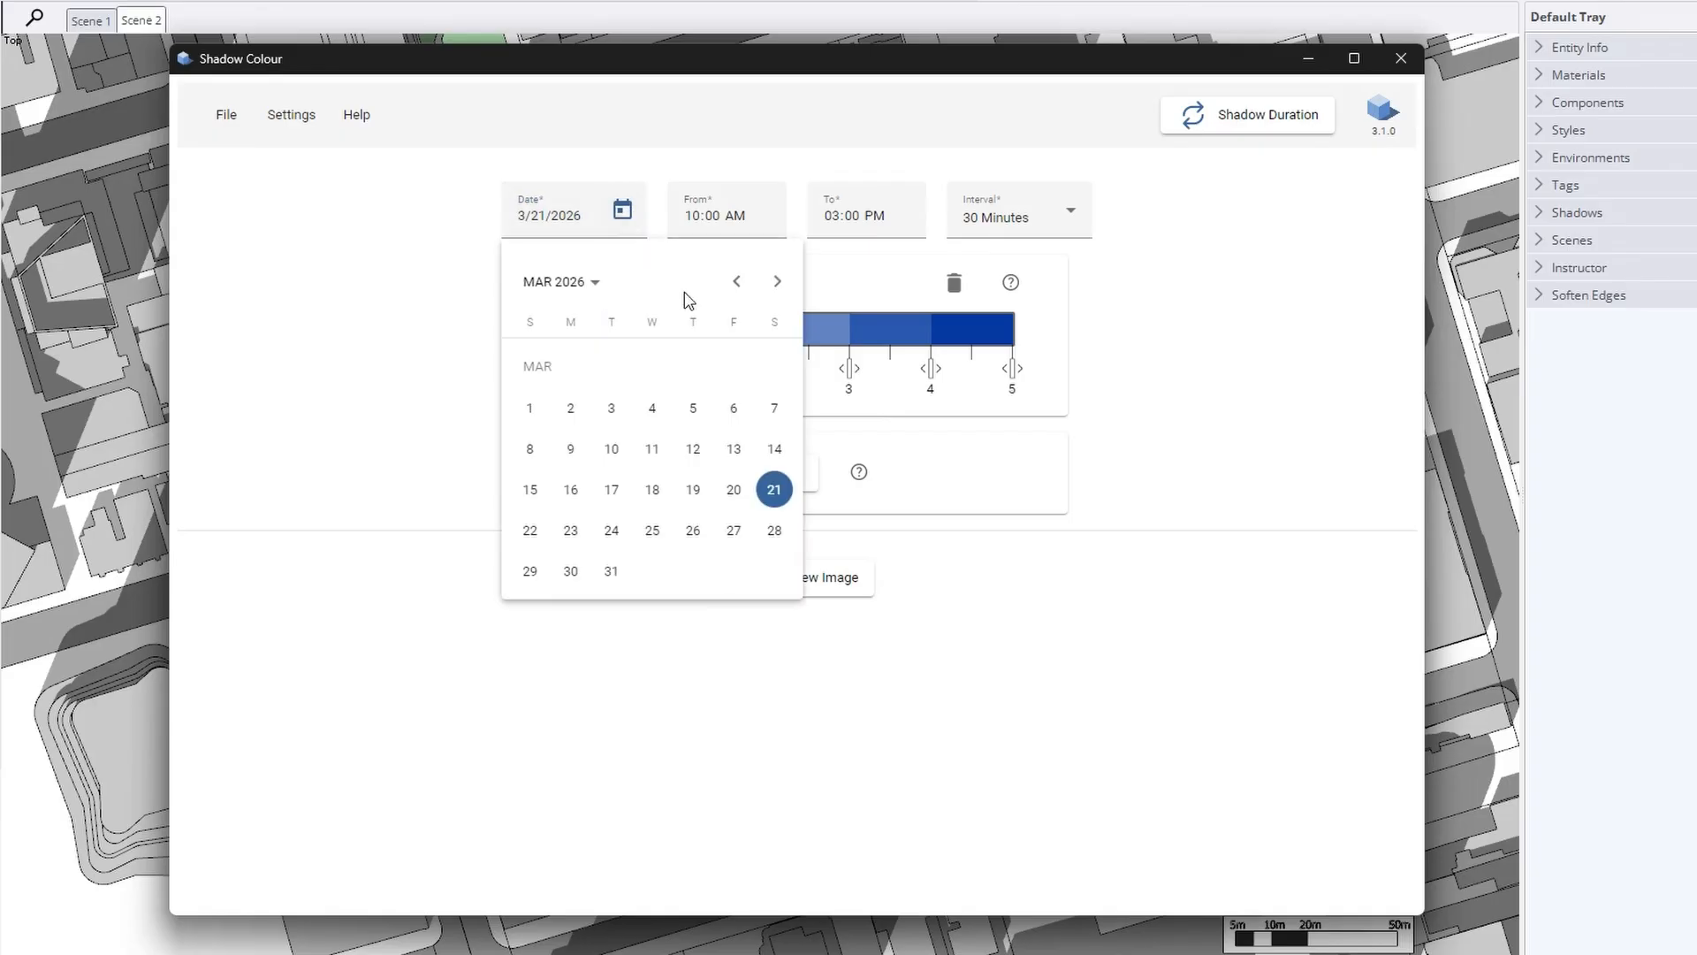
left_click(773, 485)
left_click(735, 215)
left_click(831, 216)
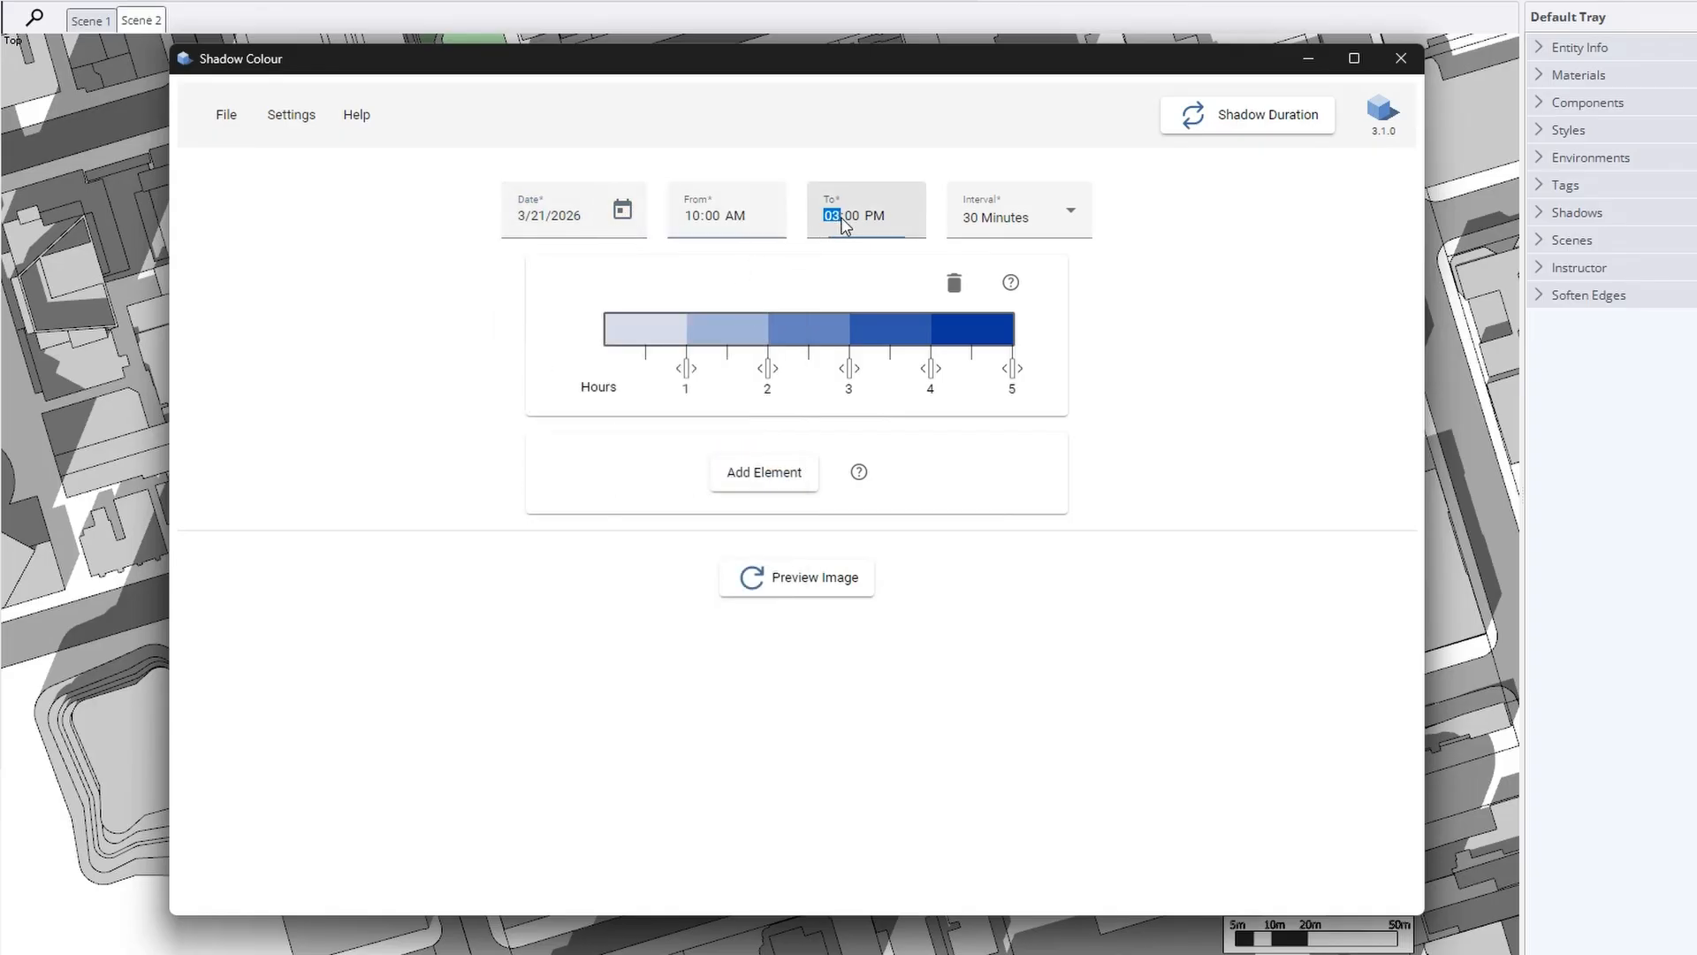
type("4")
left_click(977, 217)
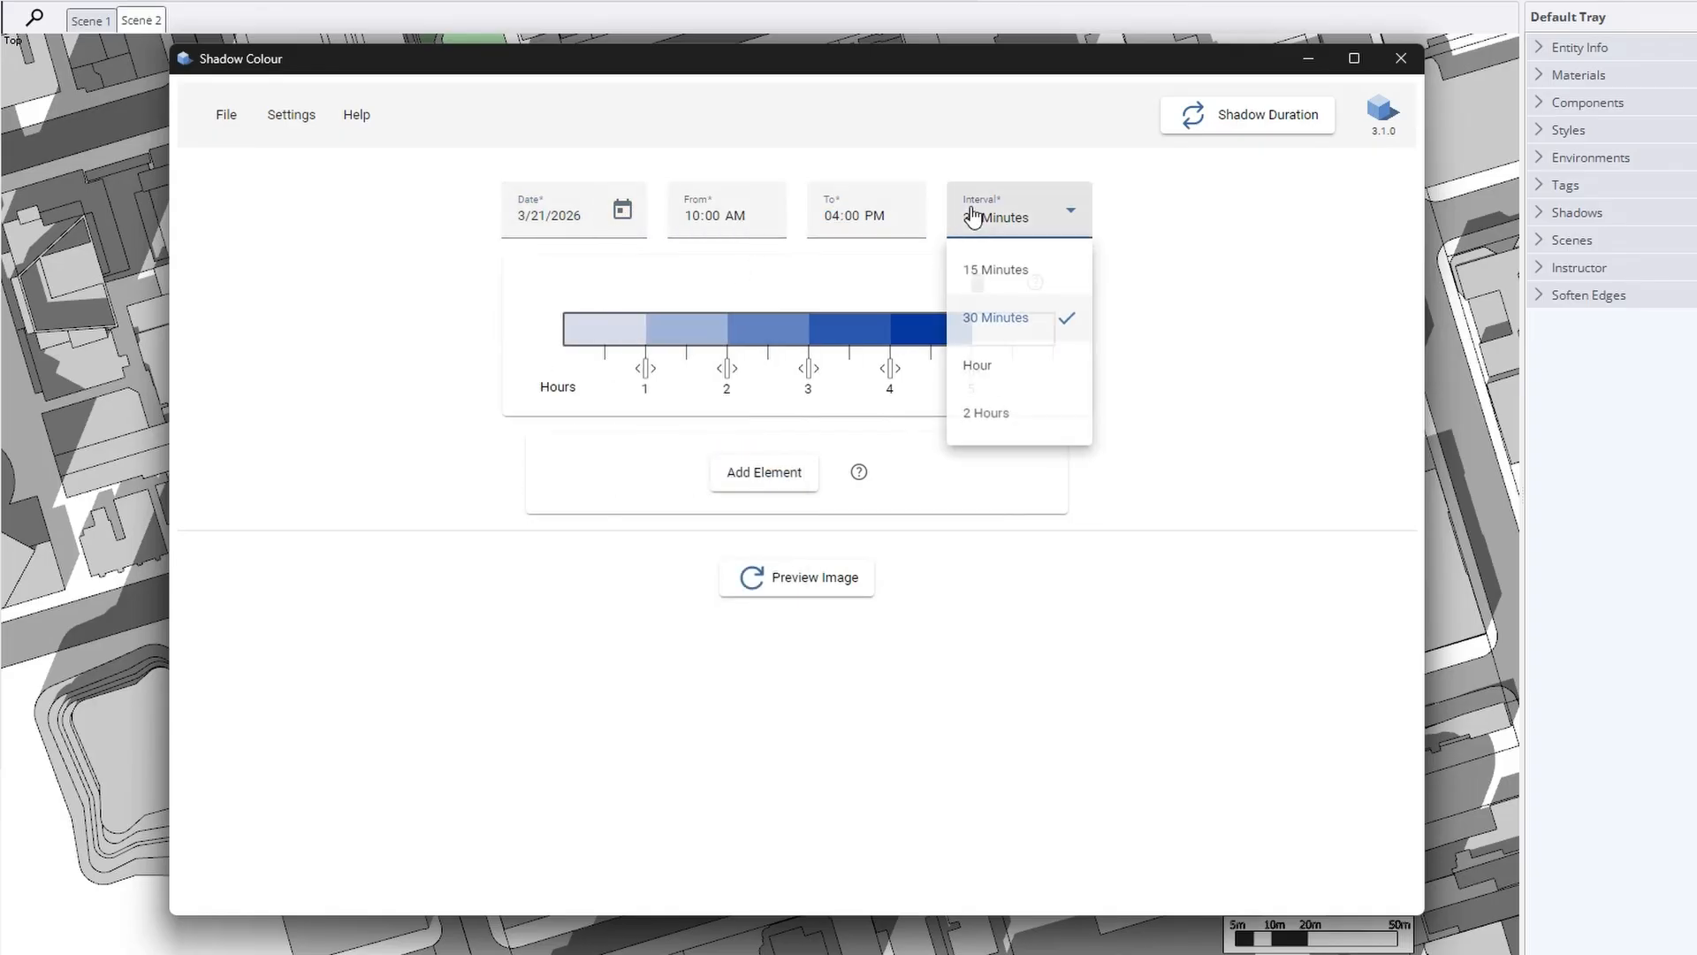
left_click(1161, 322)
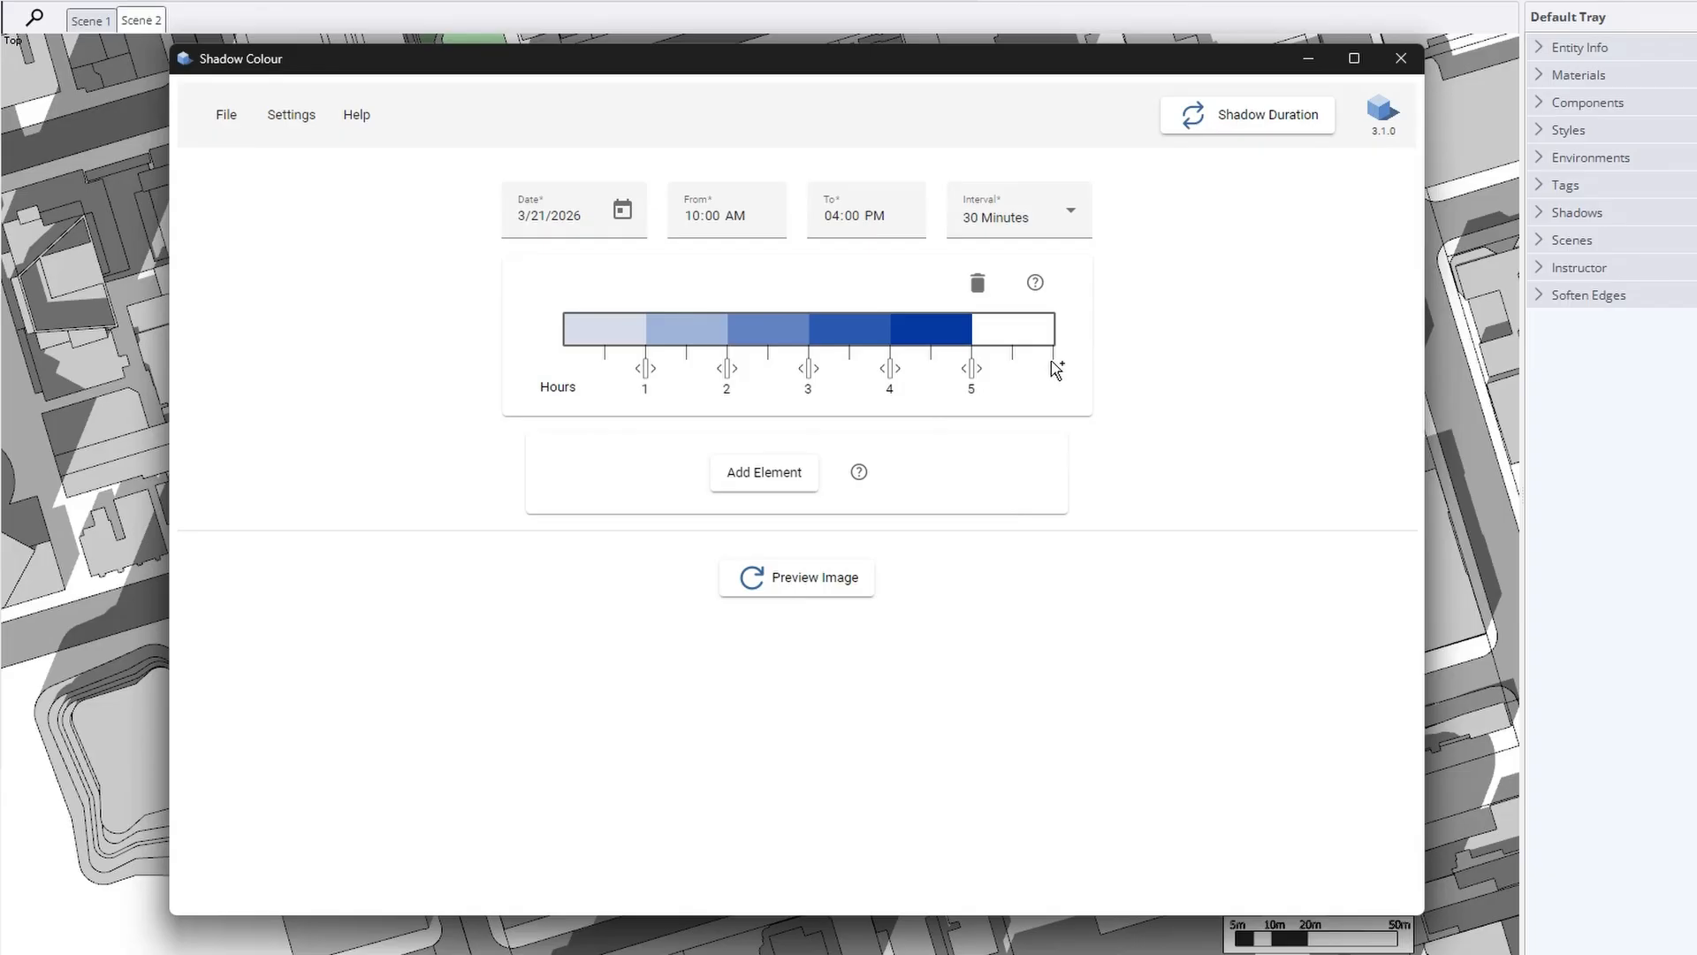
Add a sixth hour band to the legend in dark navy
left_click(1056, 369)
left_click(1033, 339)
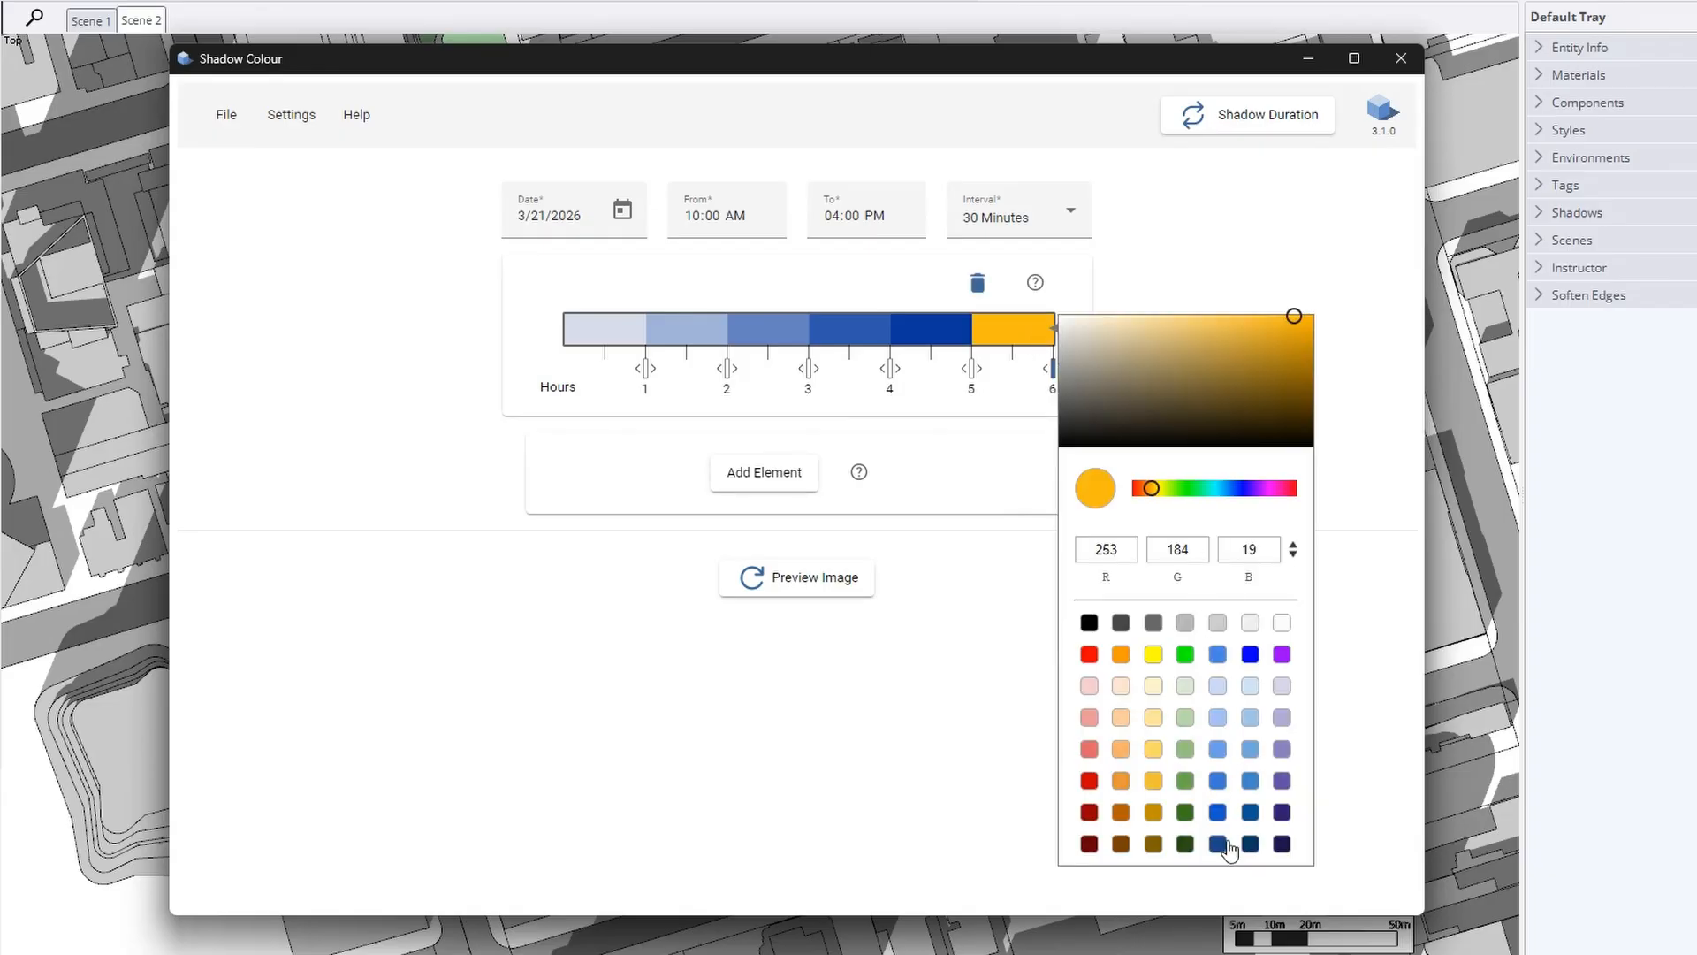
left_click(1220, 845)
left_click(1251, 845)
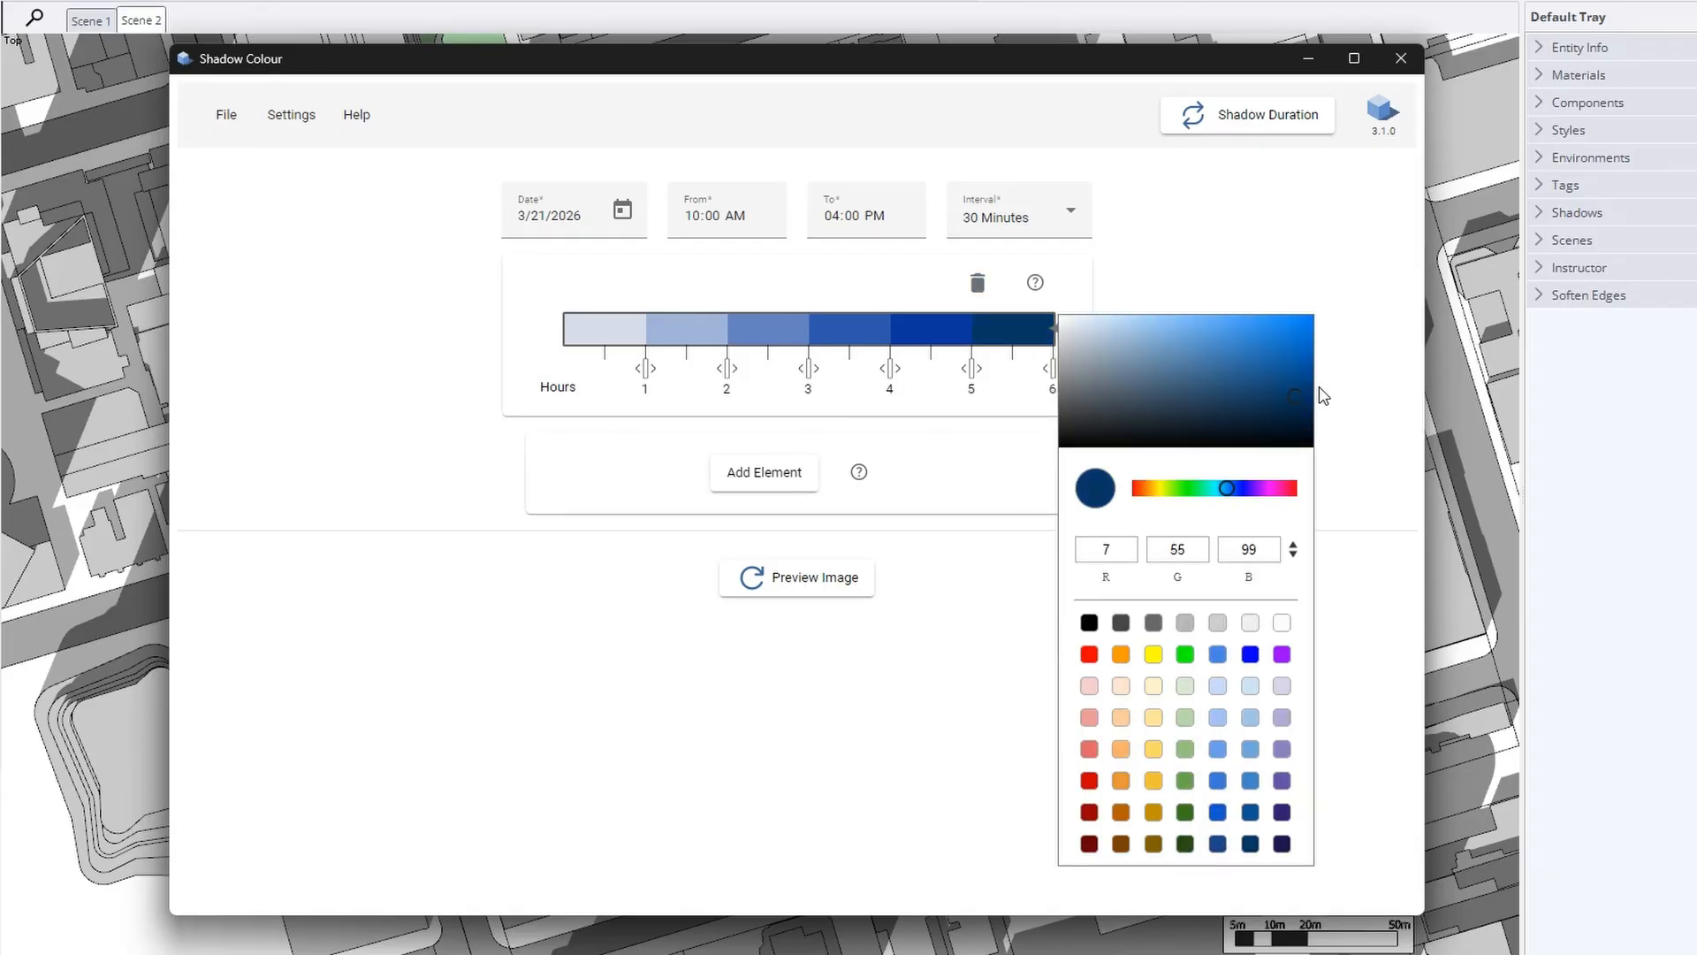
left_click_drag(1296, 396, 1306, 420)
left_click(1246, 285)
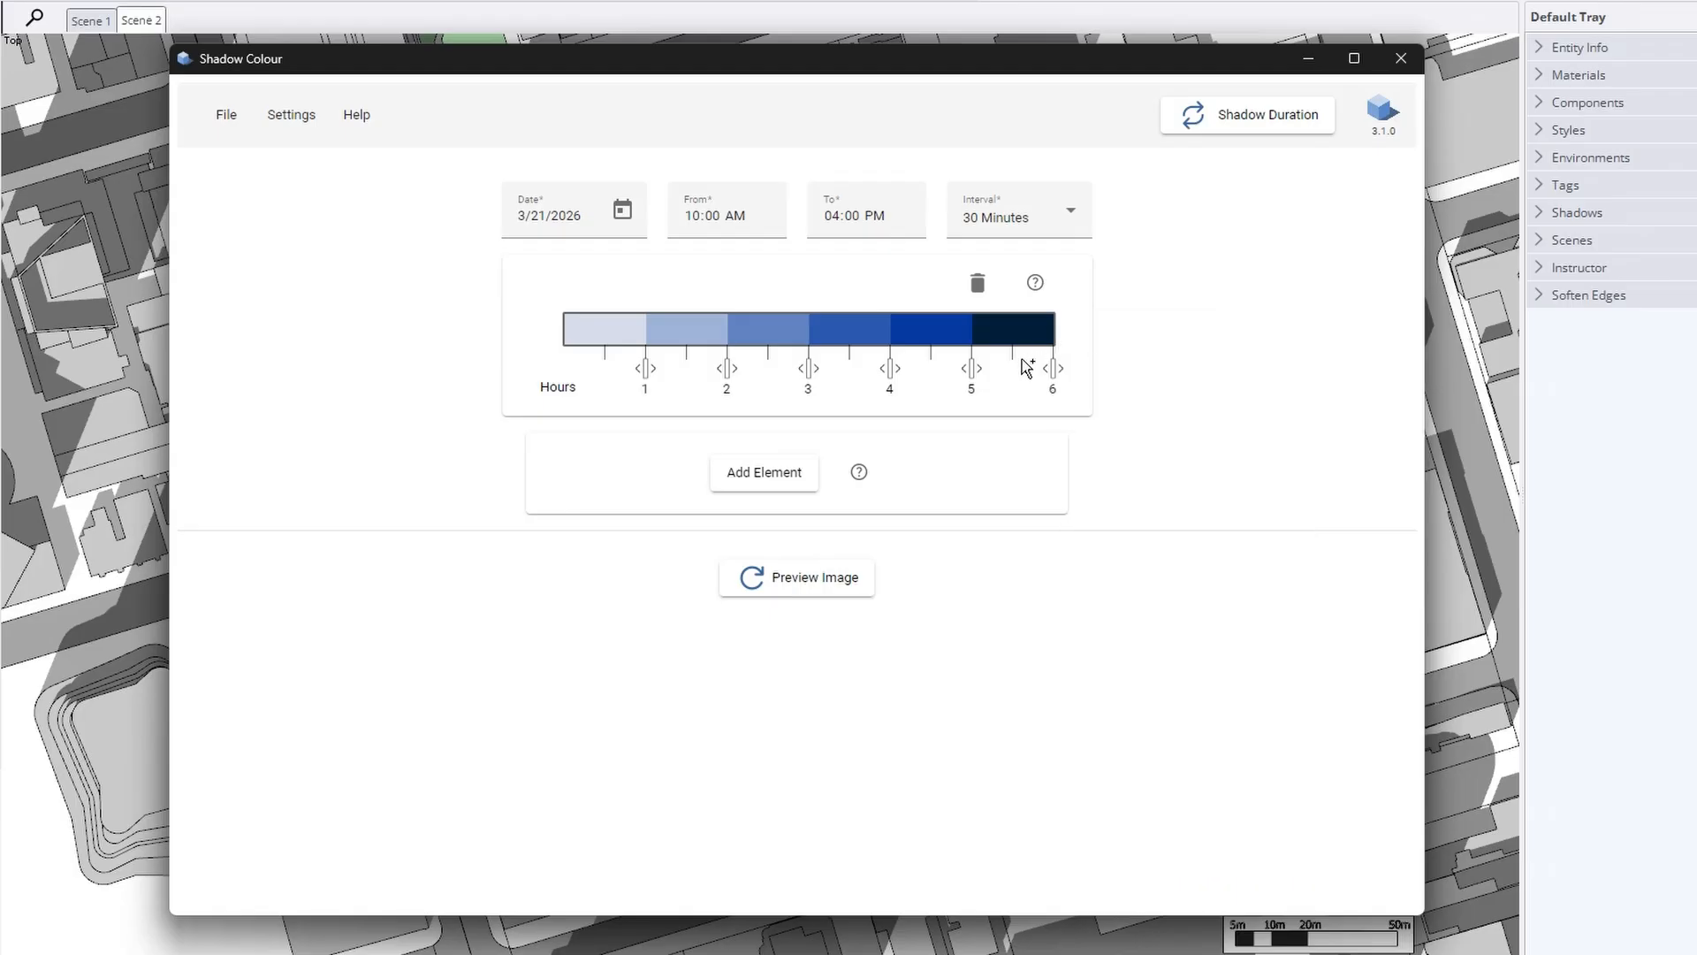
left_click(965, 368)
left_click(878, 372)
Generate the shadow duration preview map and pan around it
left_click(851, 587)
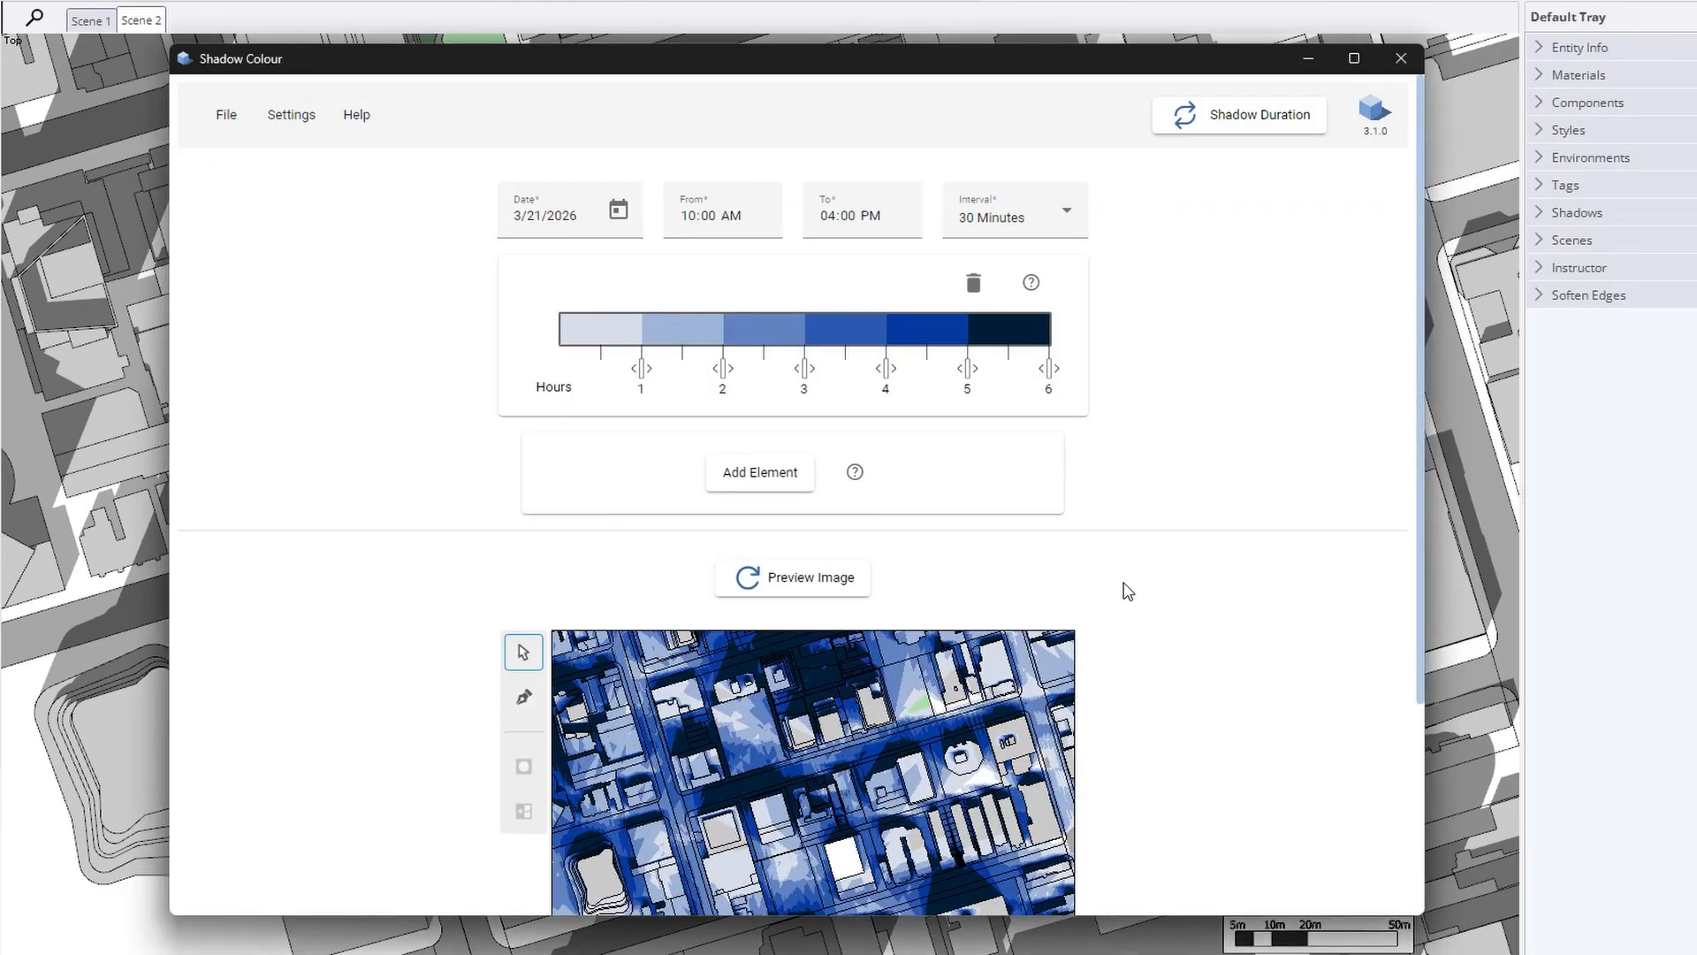
scroll(1127, 591, "down", 3)
scroll(830, 516, "up", 3)
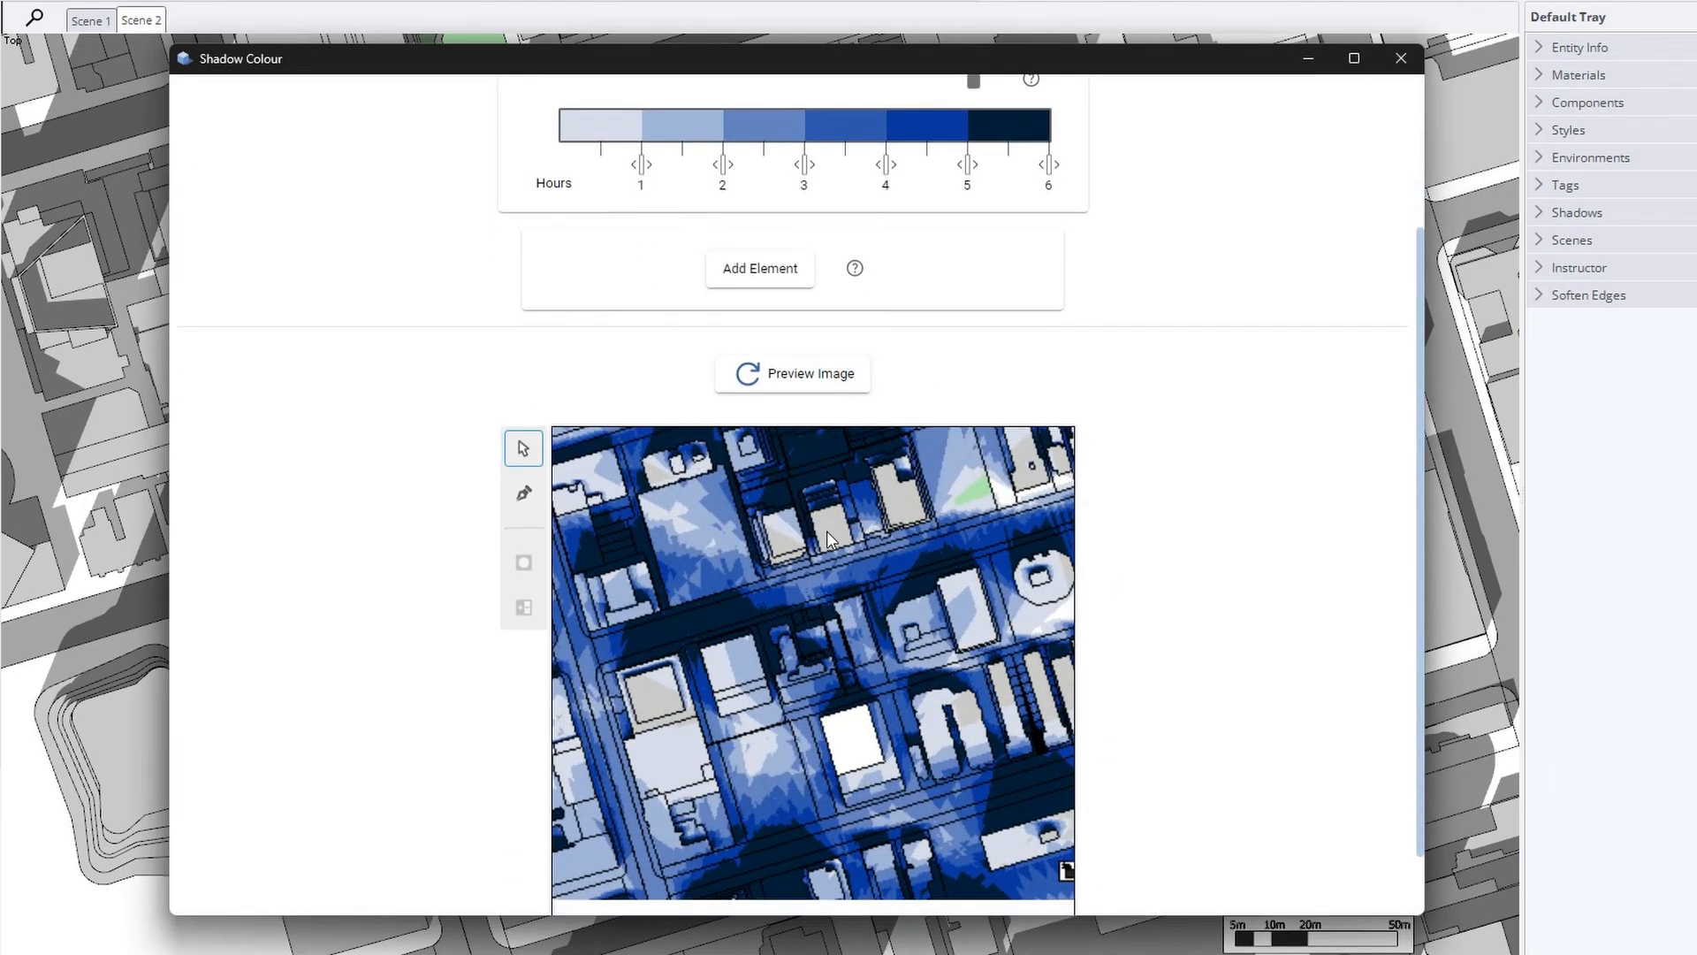
left_click_drag(827, 532, 894, 559)
scroll(847, 556, "down", 1)
scroll(1252, 583, "down", 1)
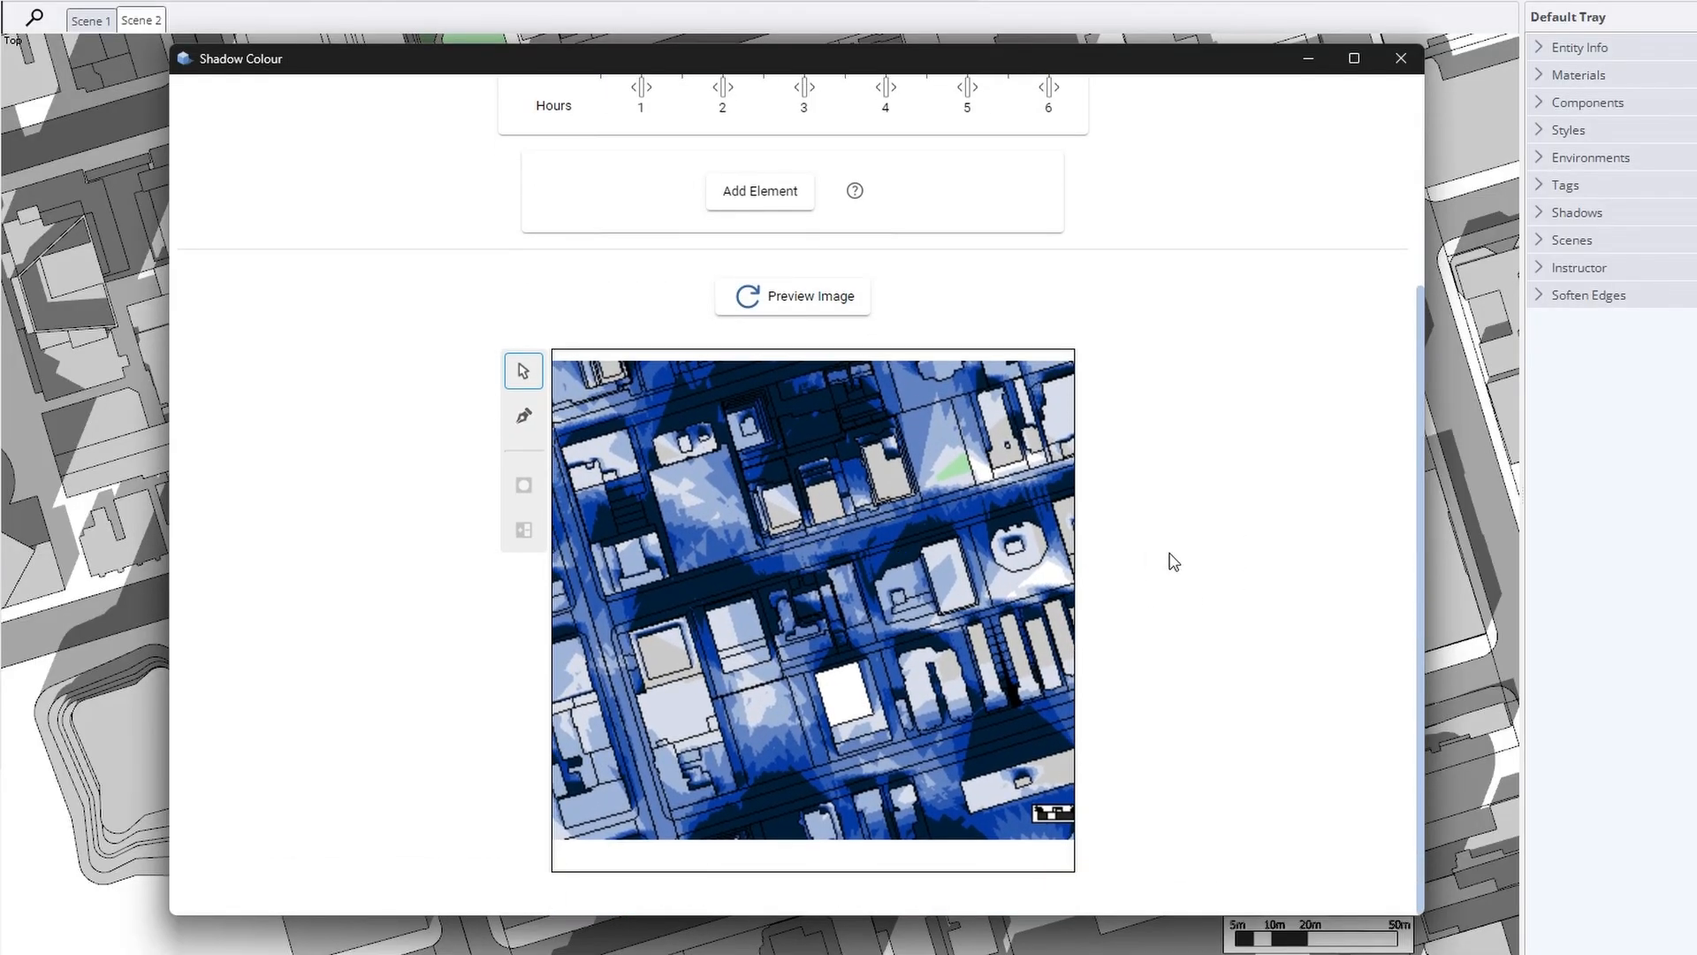
scroll(1169, 561, "up", 3)
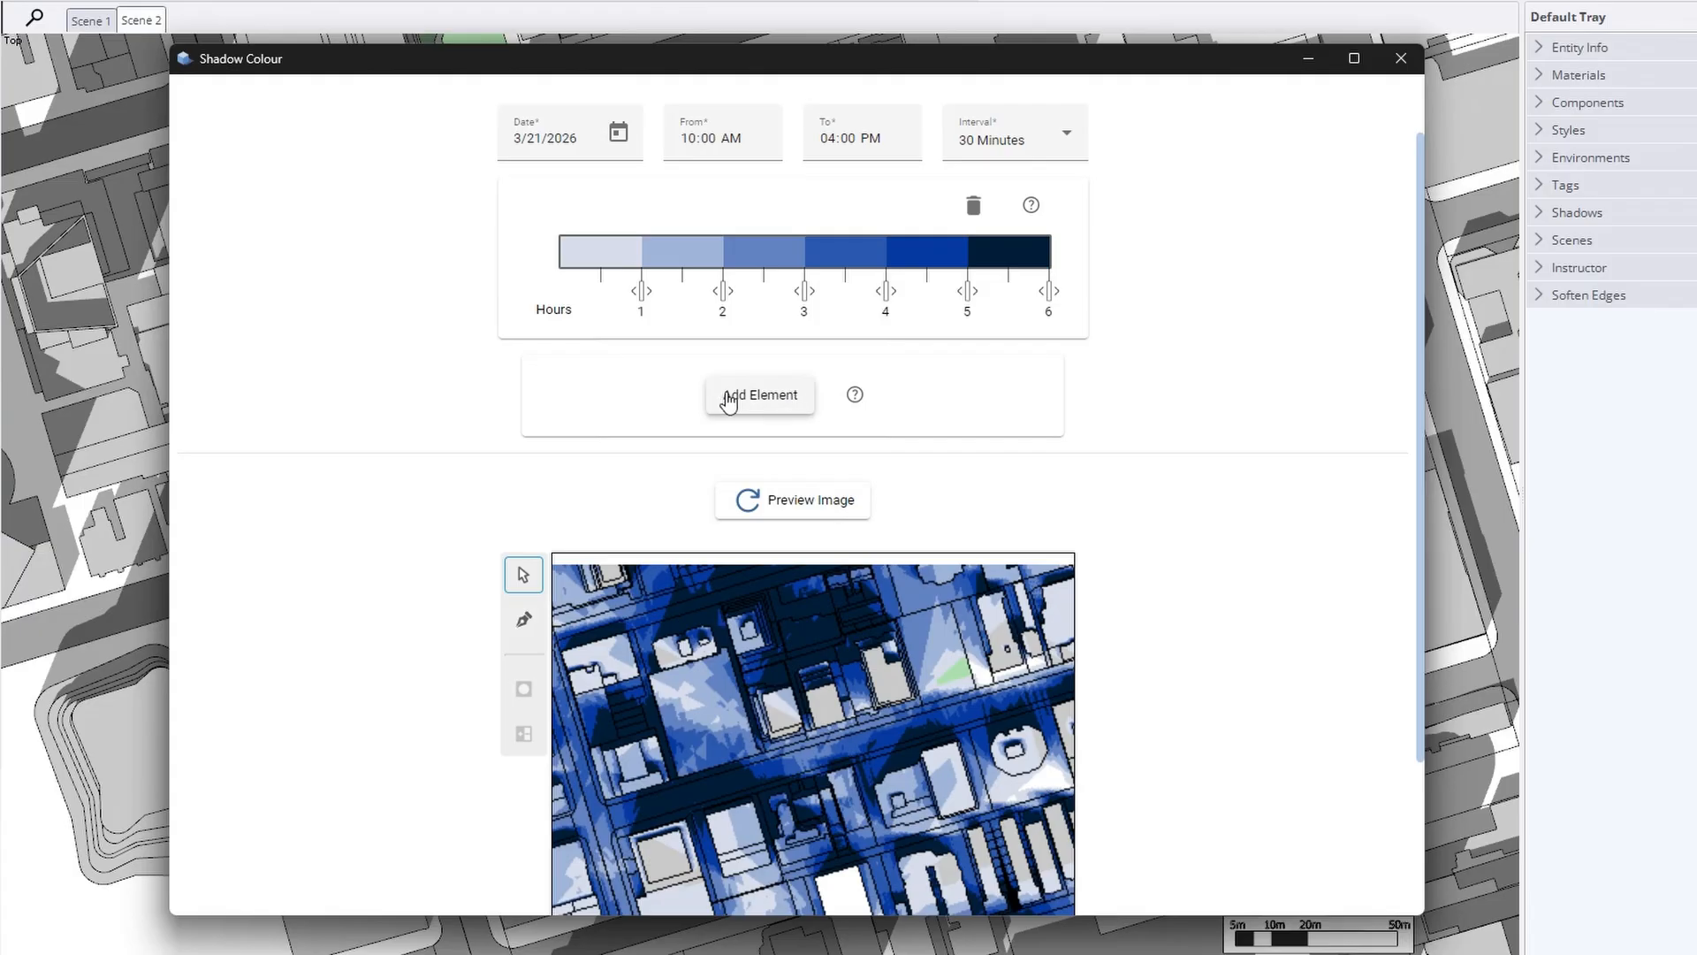
Add the proposed building from the model as a study element named Proposed
left_click(754, 395)
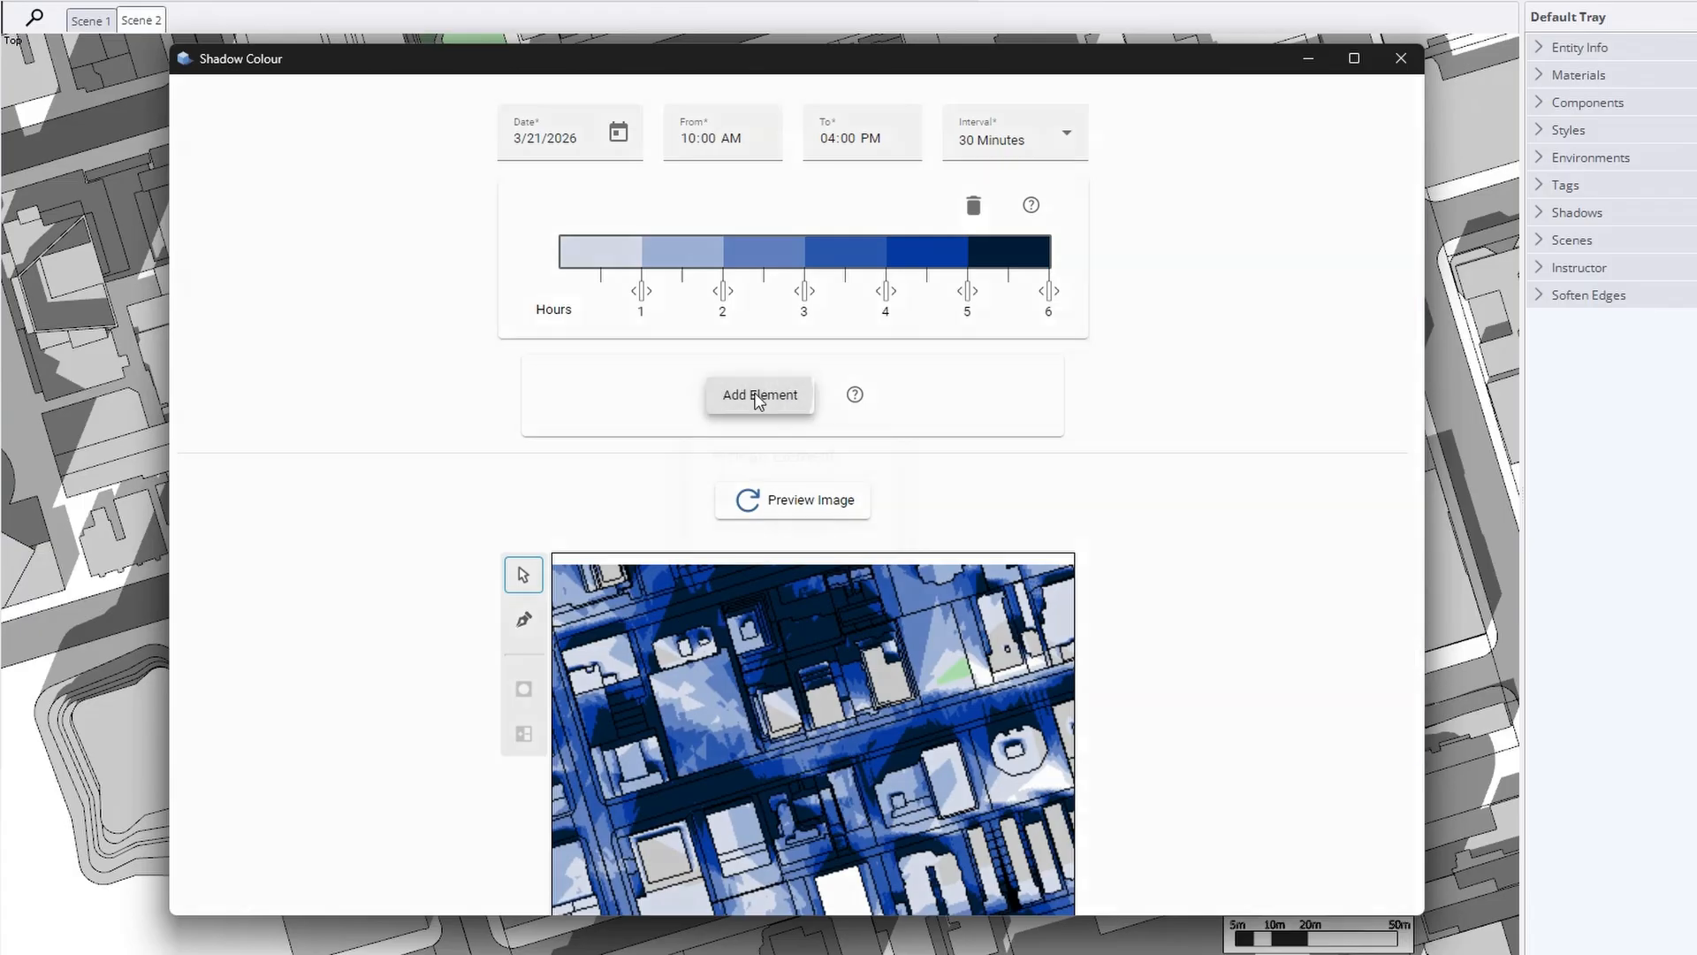
left_click(1310, 57)
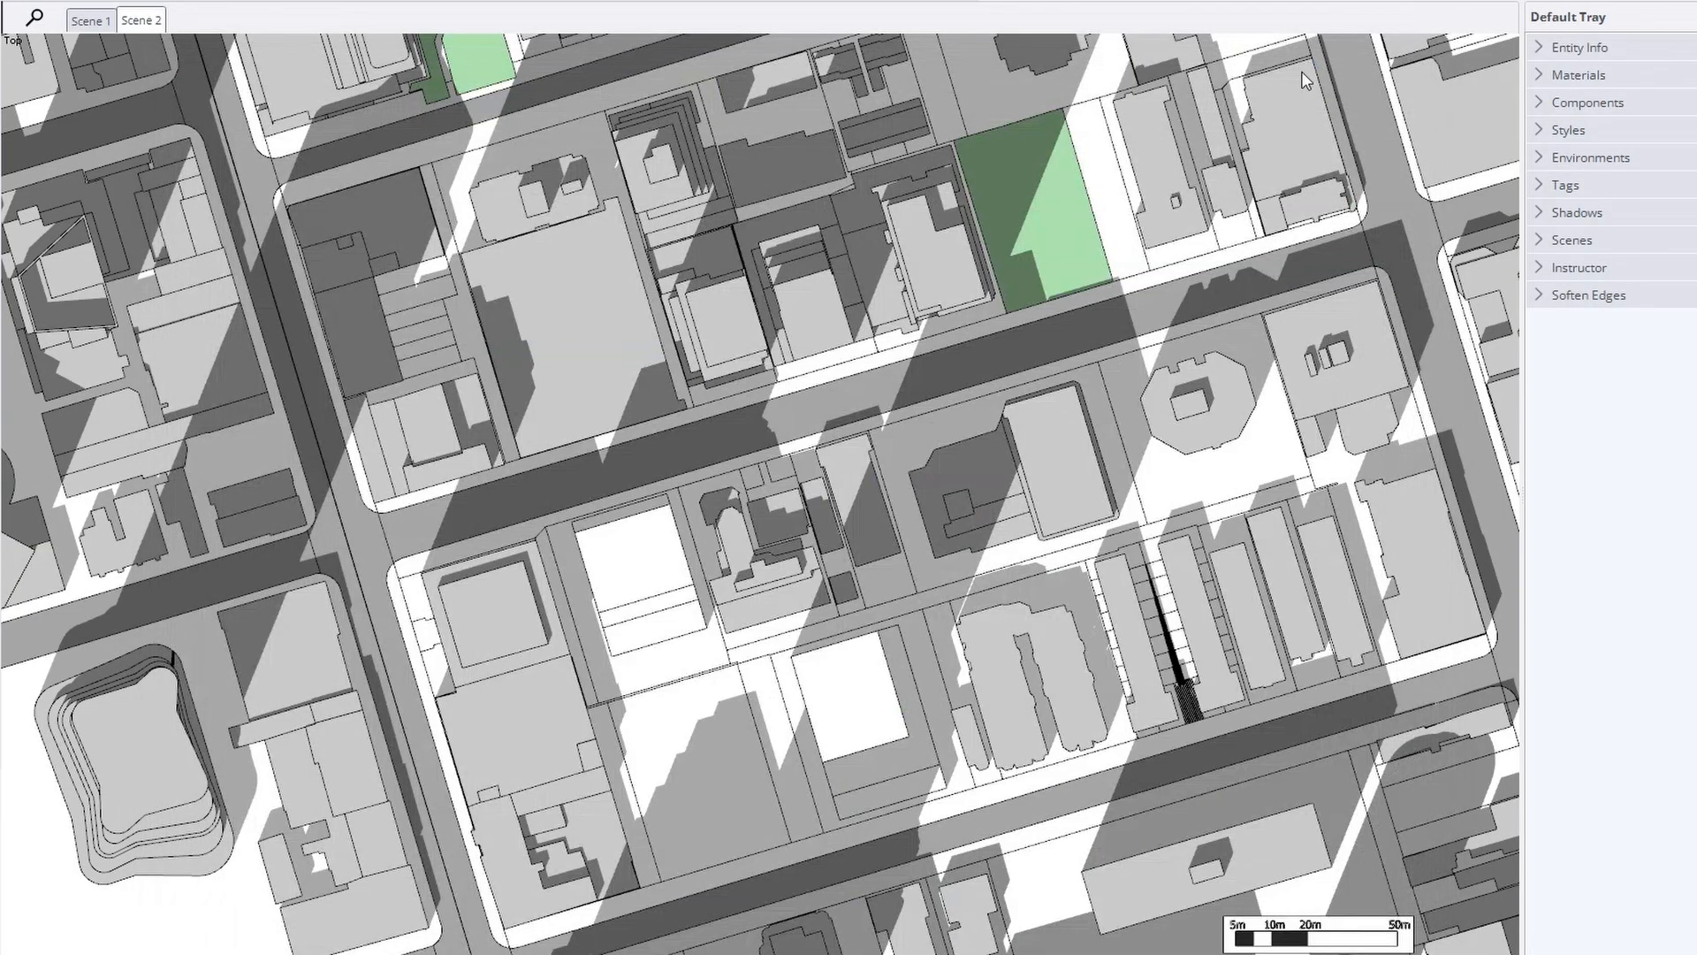
left_click(857, 699)
left_click(733, 464)
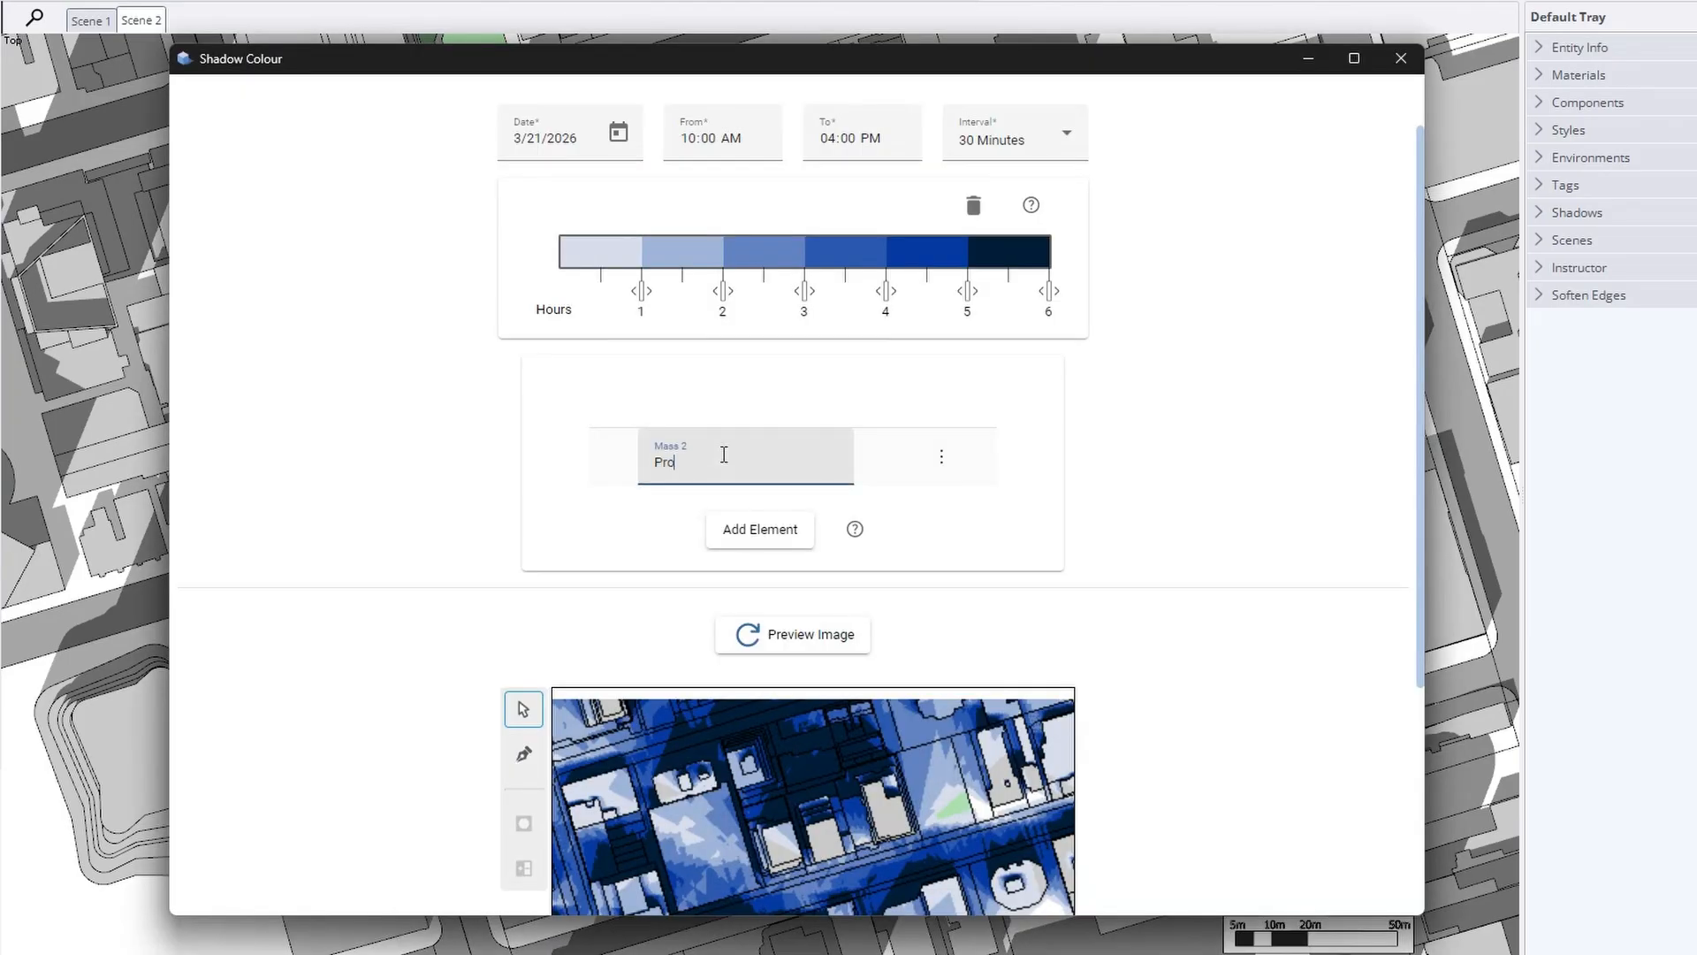
left_click(661, 514)
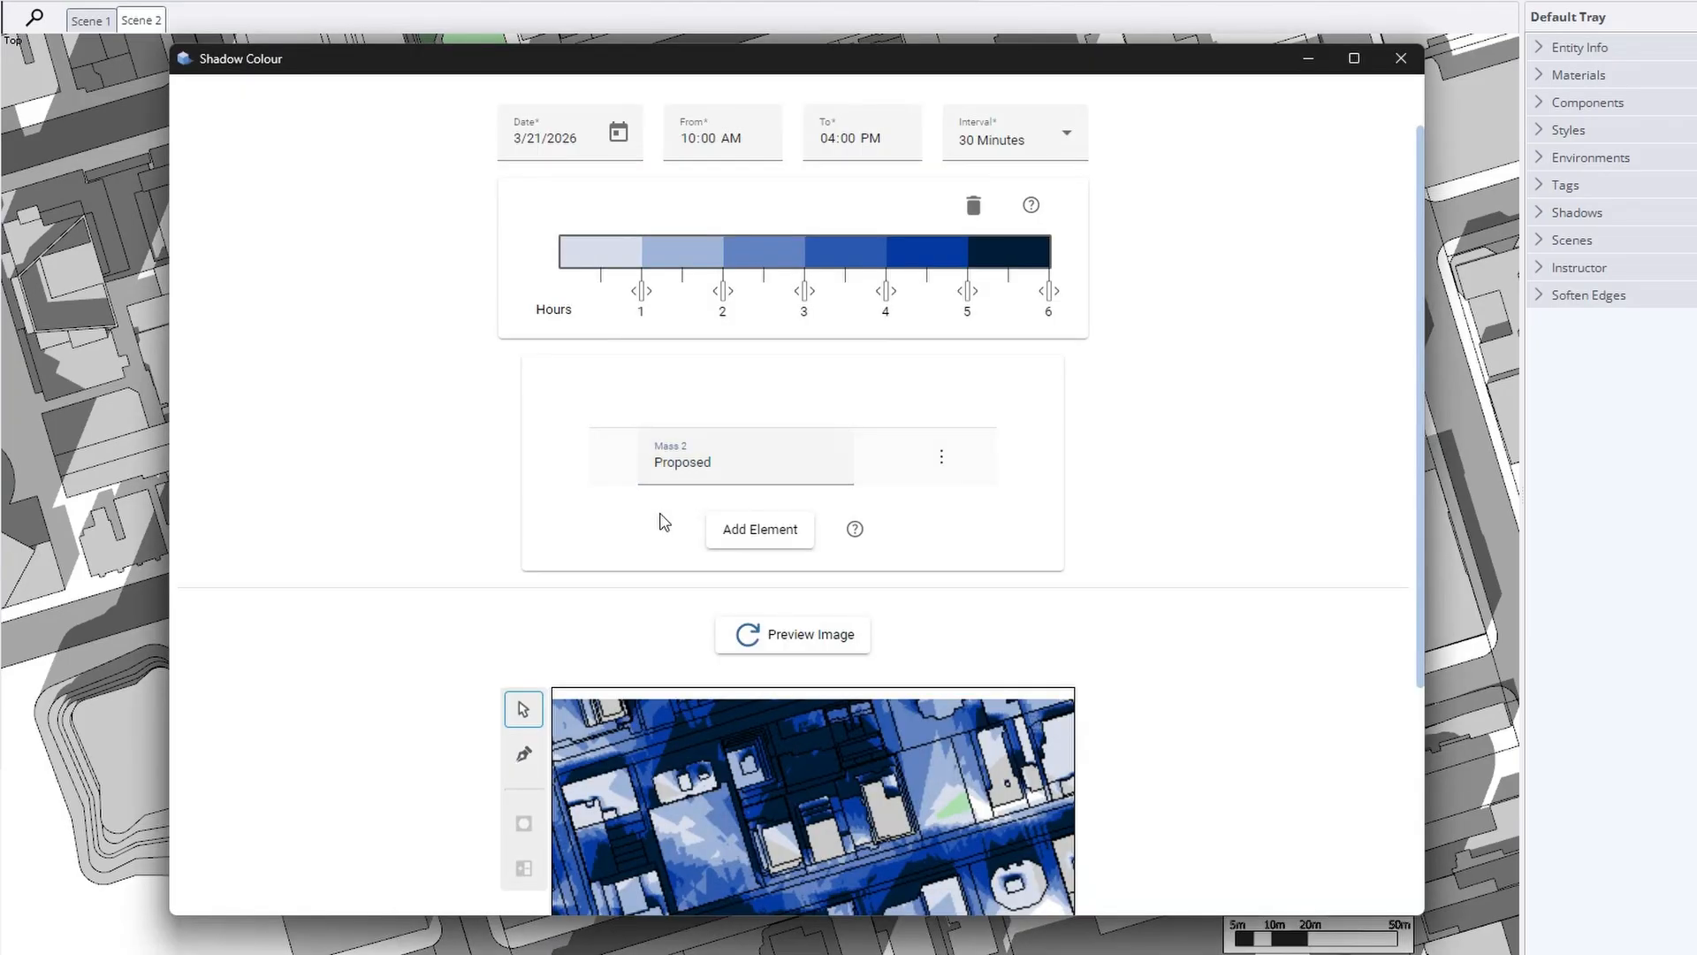
left_click(941, 457)
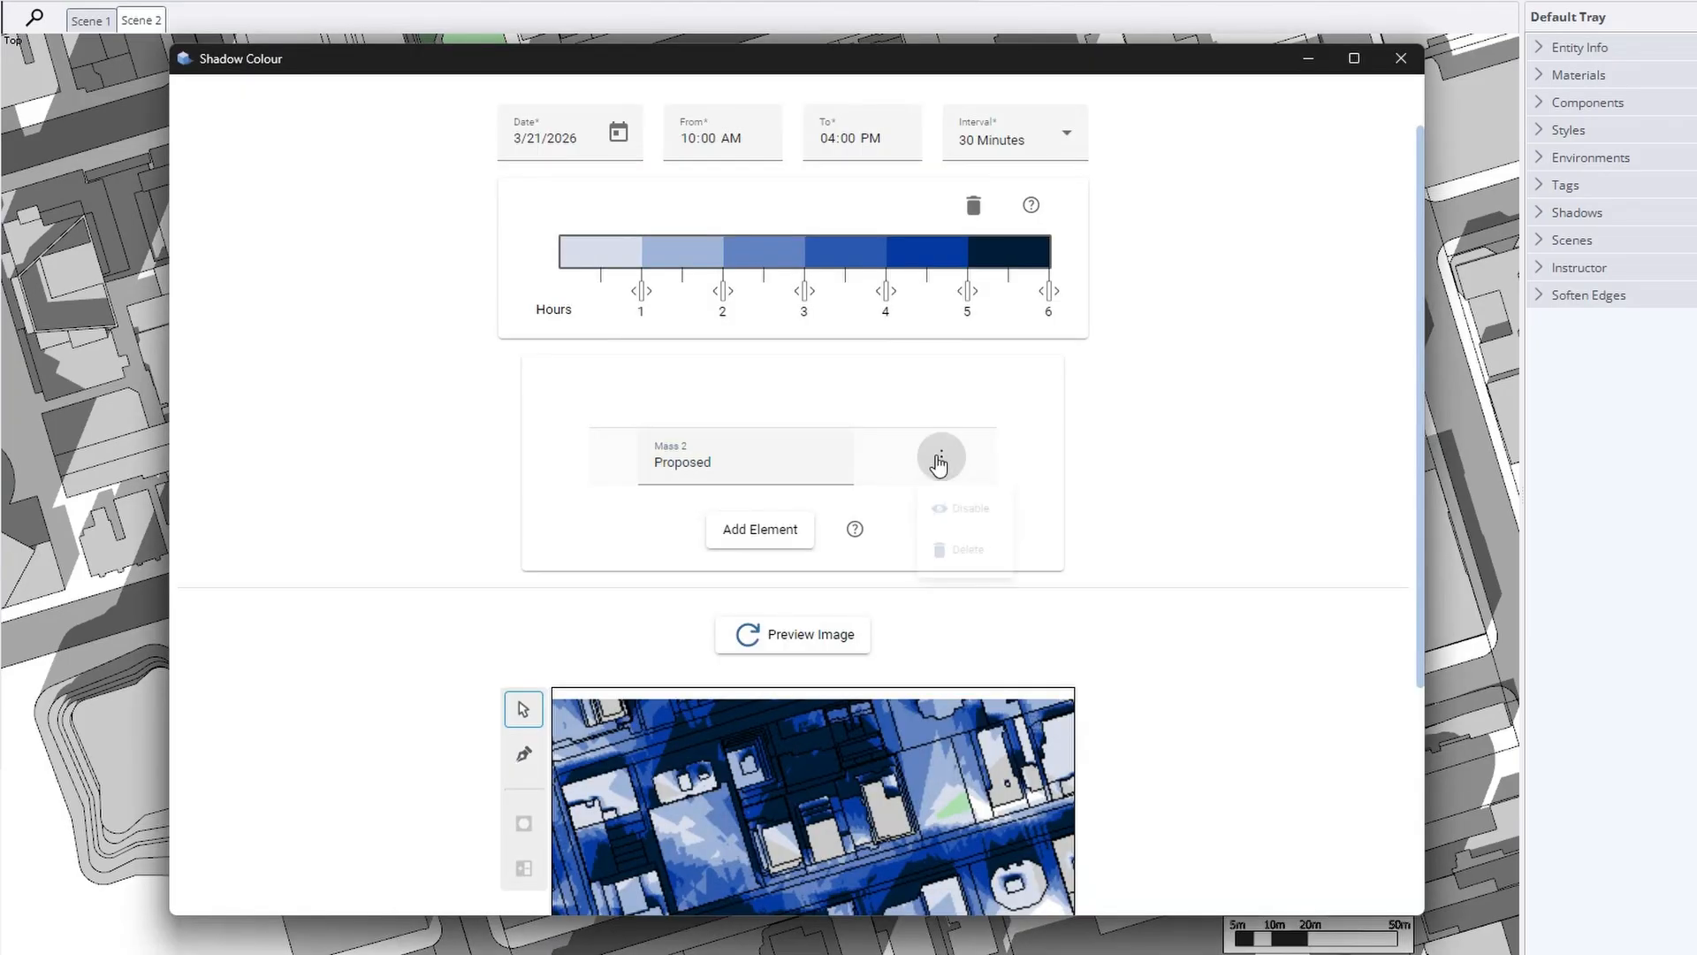
left_click(1117, 594)
Regenerate the preview to map only the Proposed mass's shadow hours and pan it
left_click(784, 644)
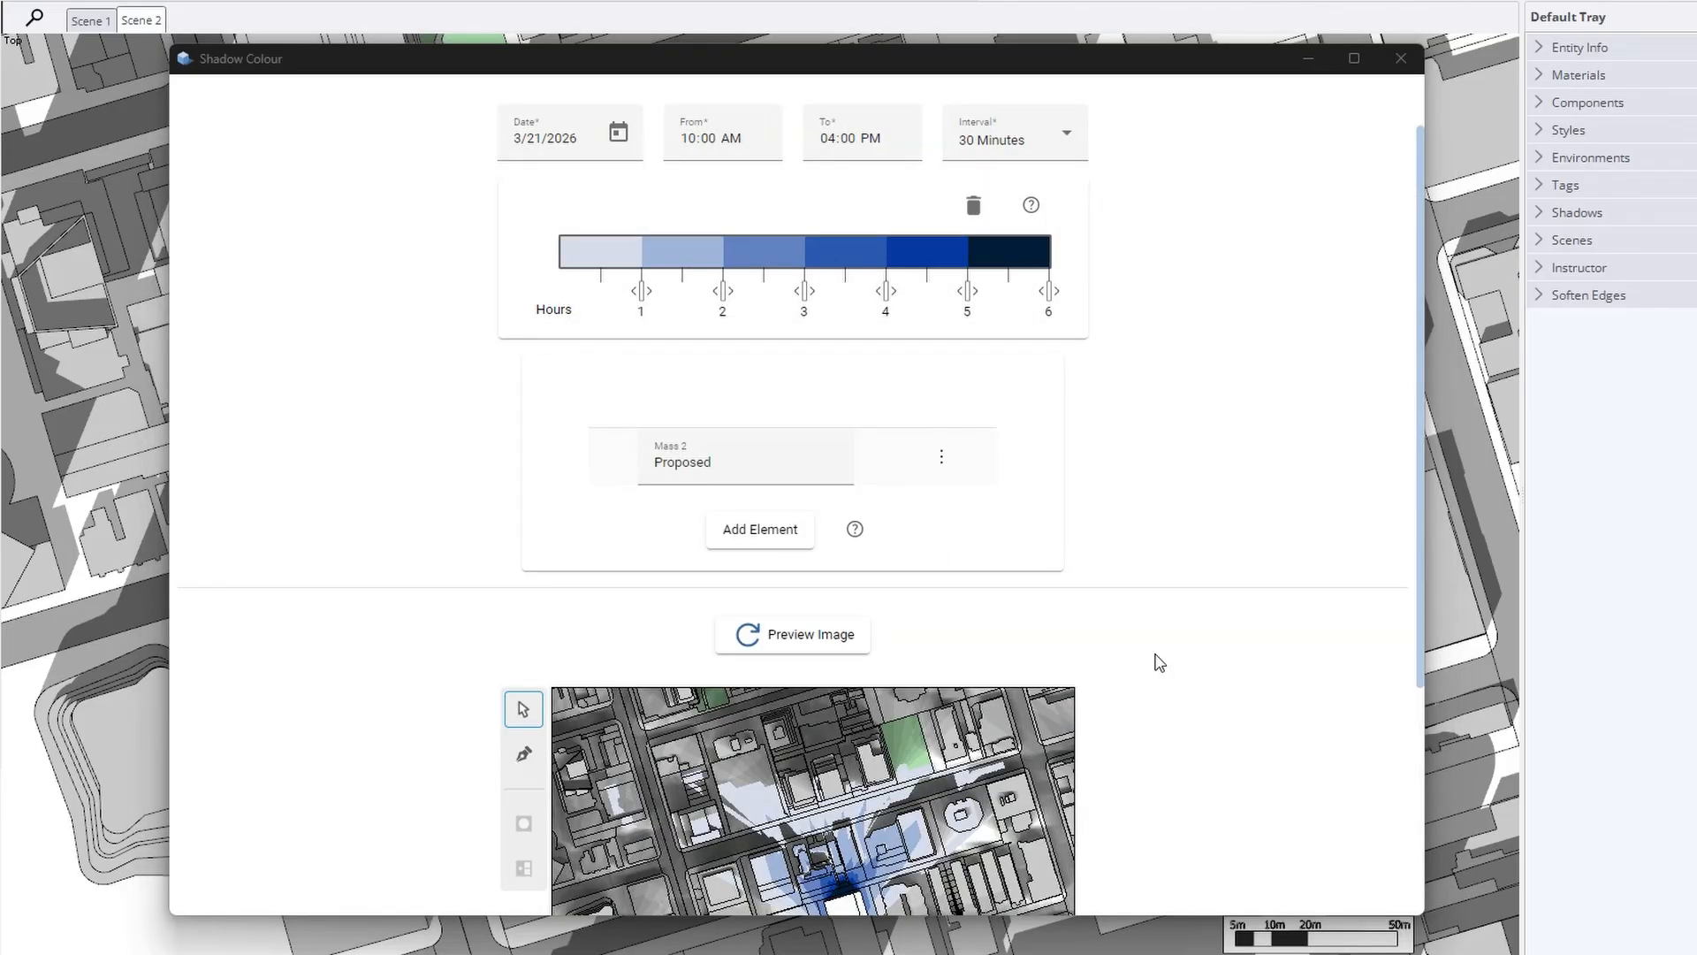
scroll(1157, 657, "down", 3)
scroll(890, 594, "up", 3)
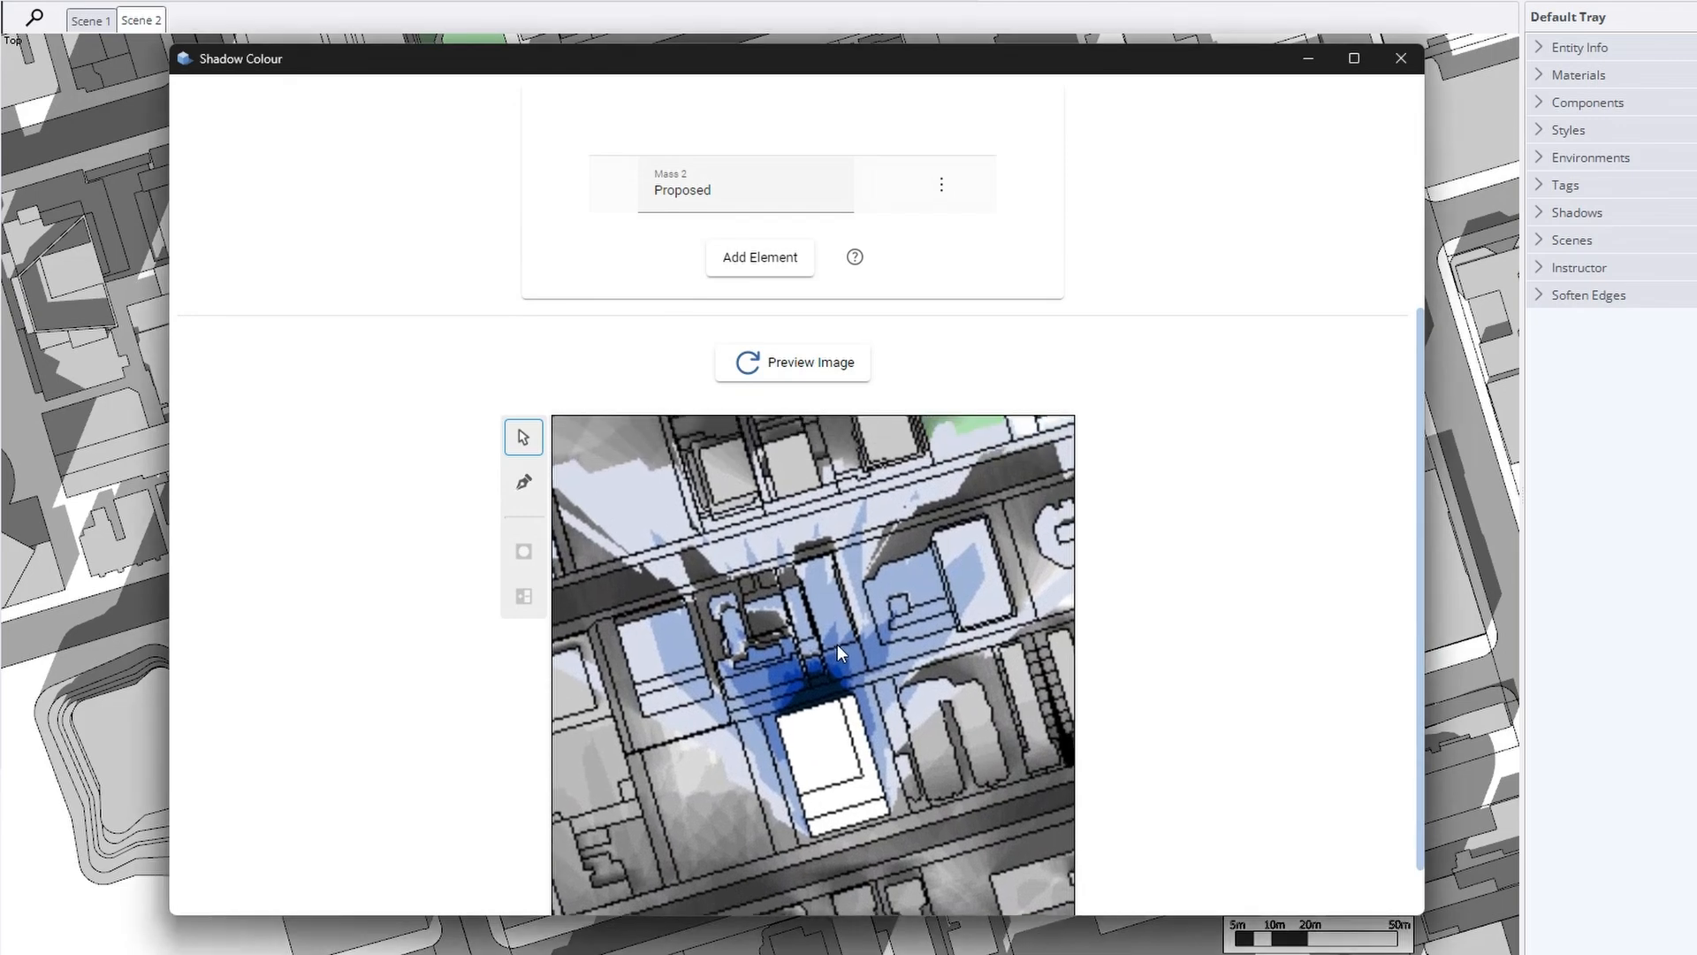
left_click_drag(905, 685, 804, 698)
scroll(802, 704, "down", 1)
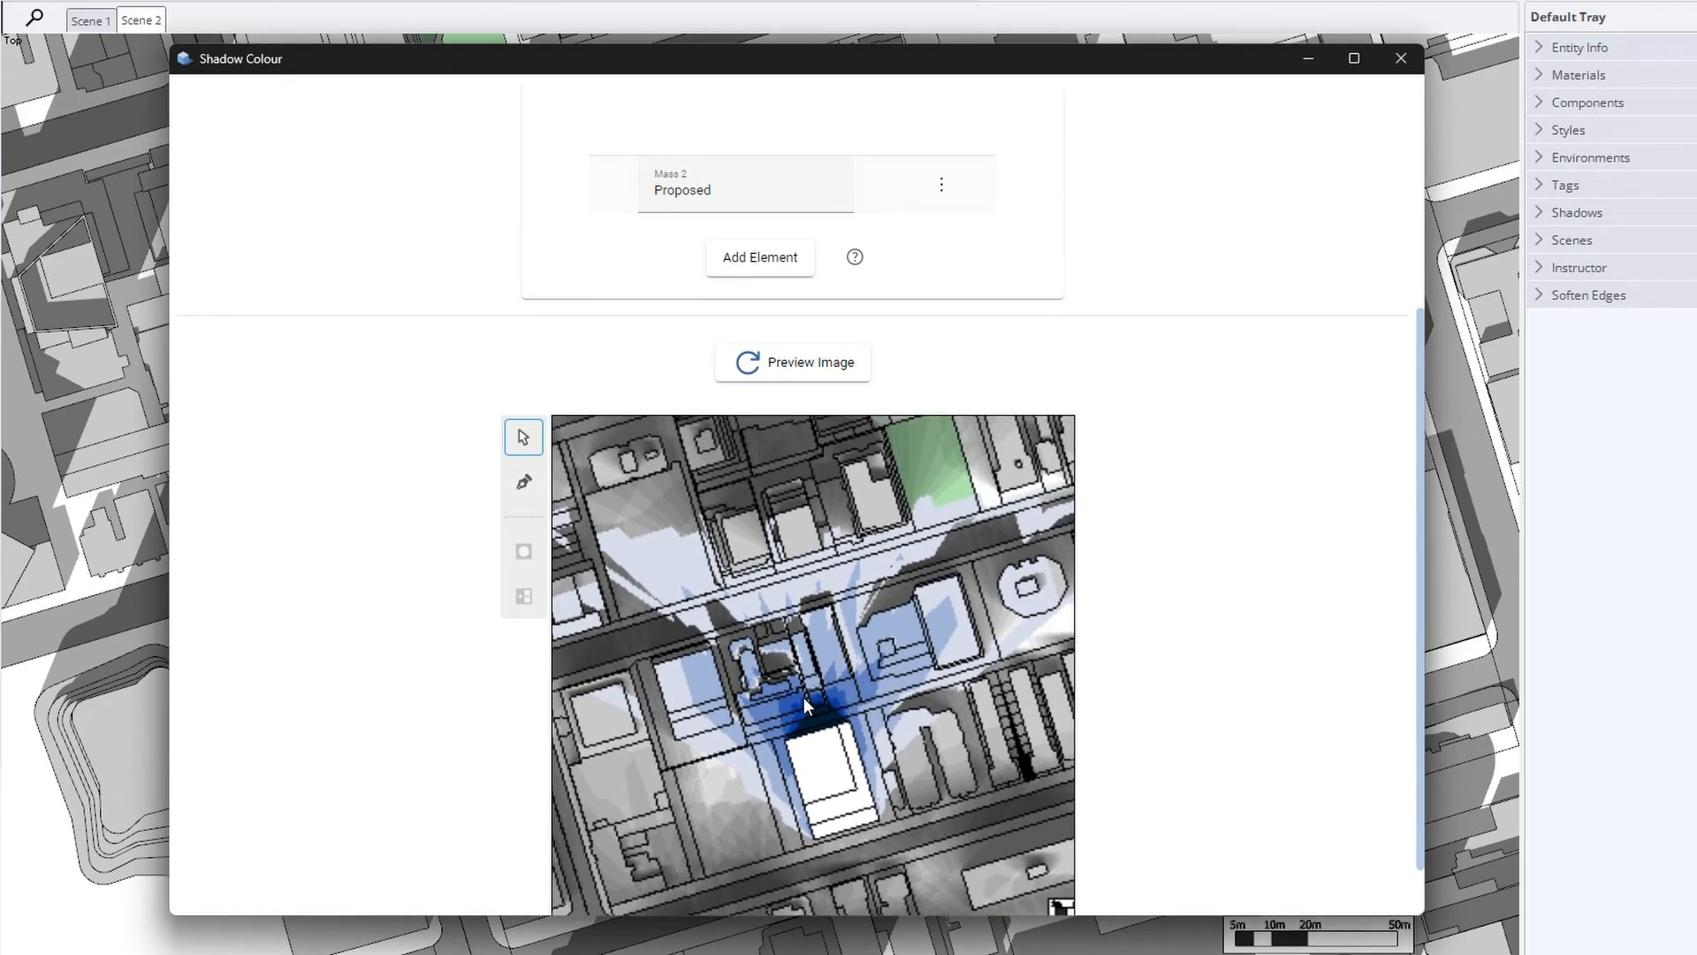
scroll(1184, 654, "down", 1)
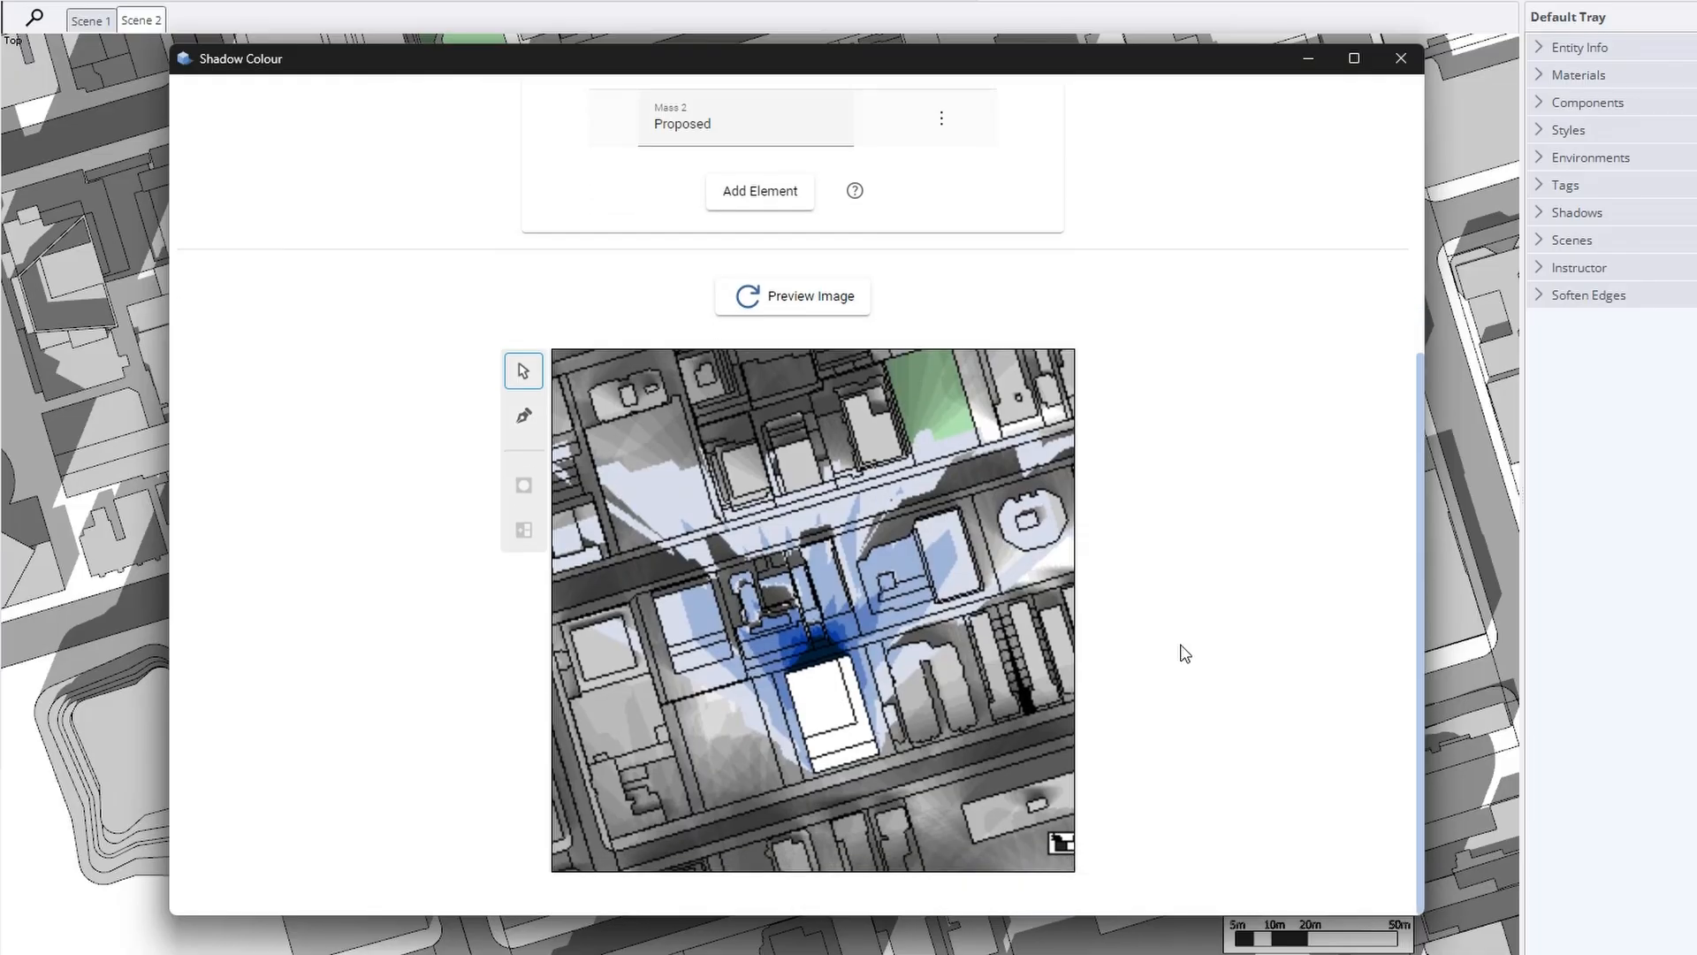
scroll(1185, 654, "up", 6)
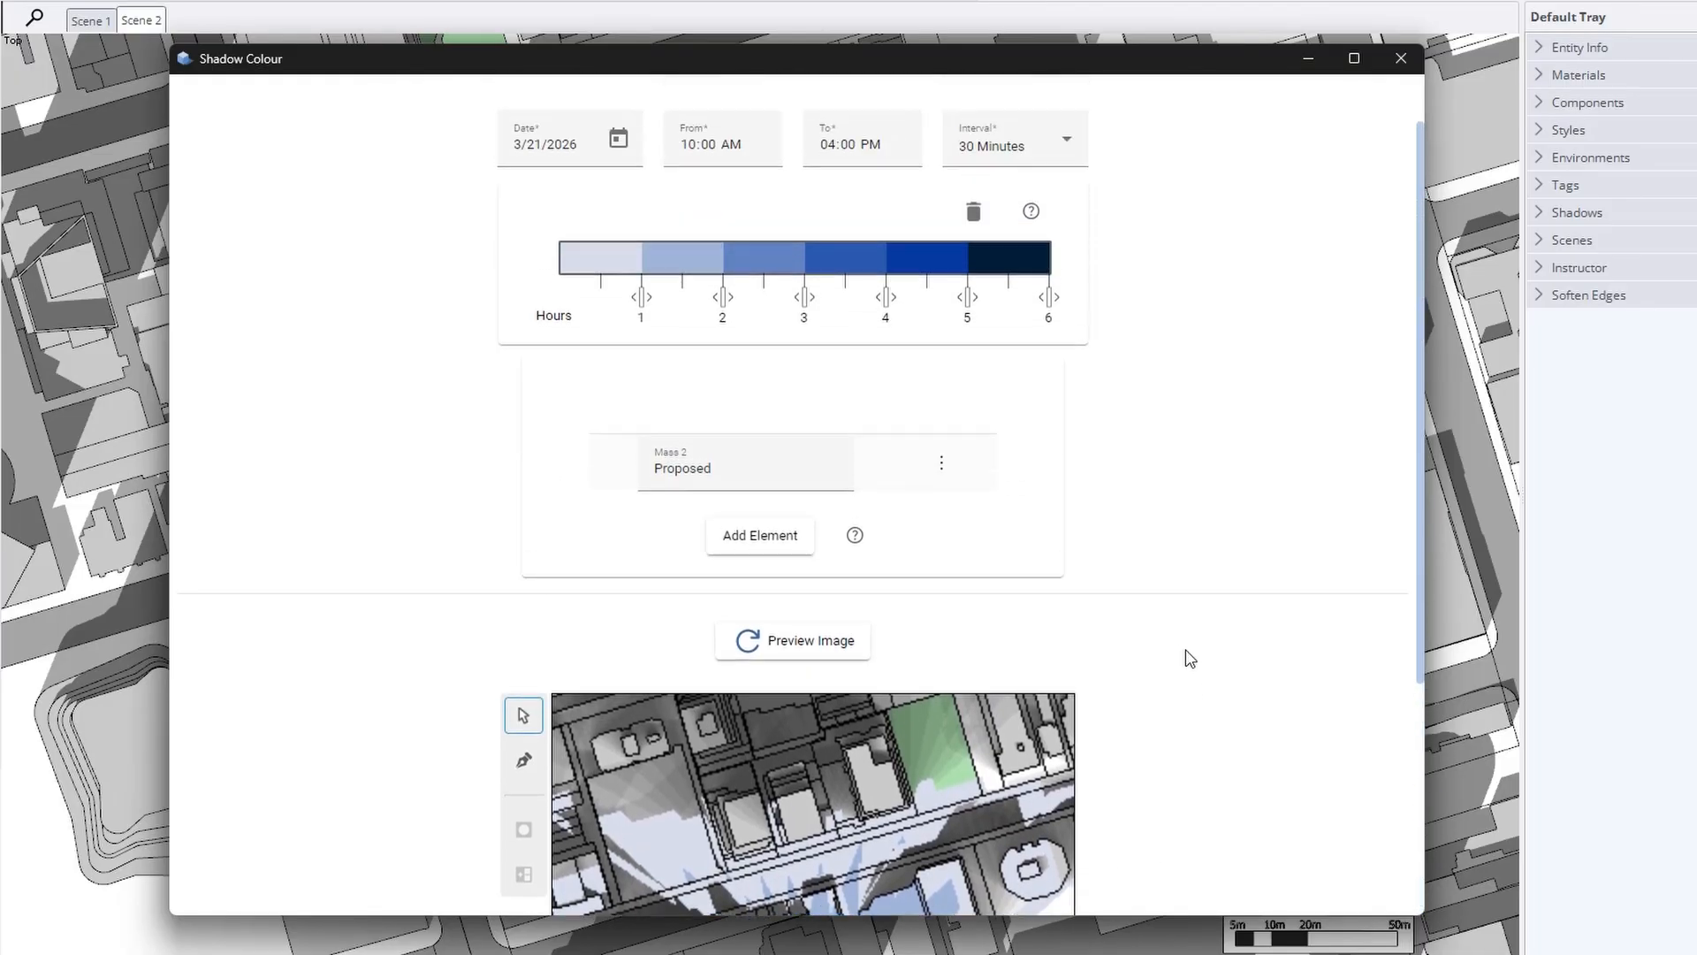
Quick-export the Shadow Duration image via File > Export at Medium image quality
left_click(228, 117)
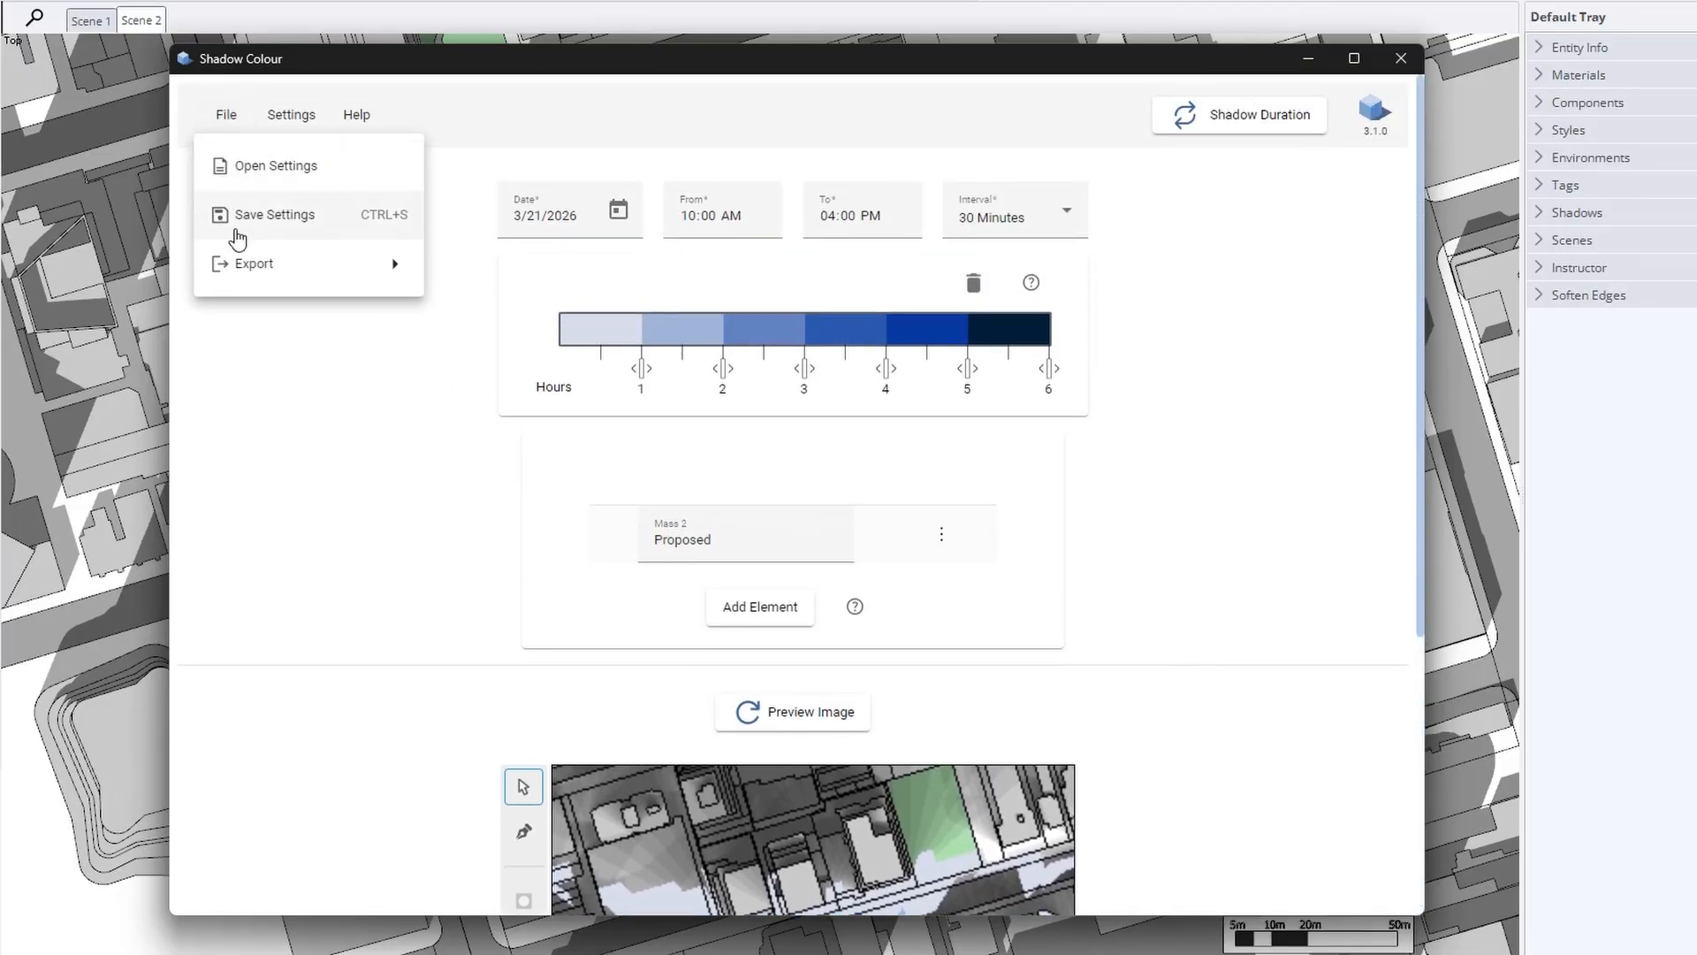
mouse_move(394, 271)
left_click(486, 264)
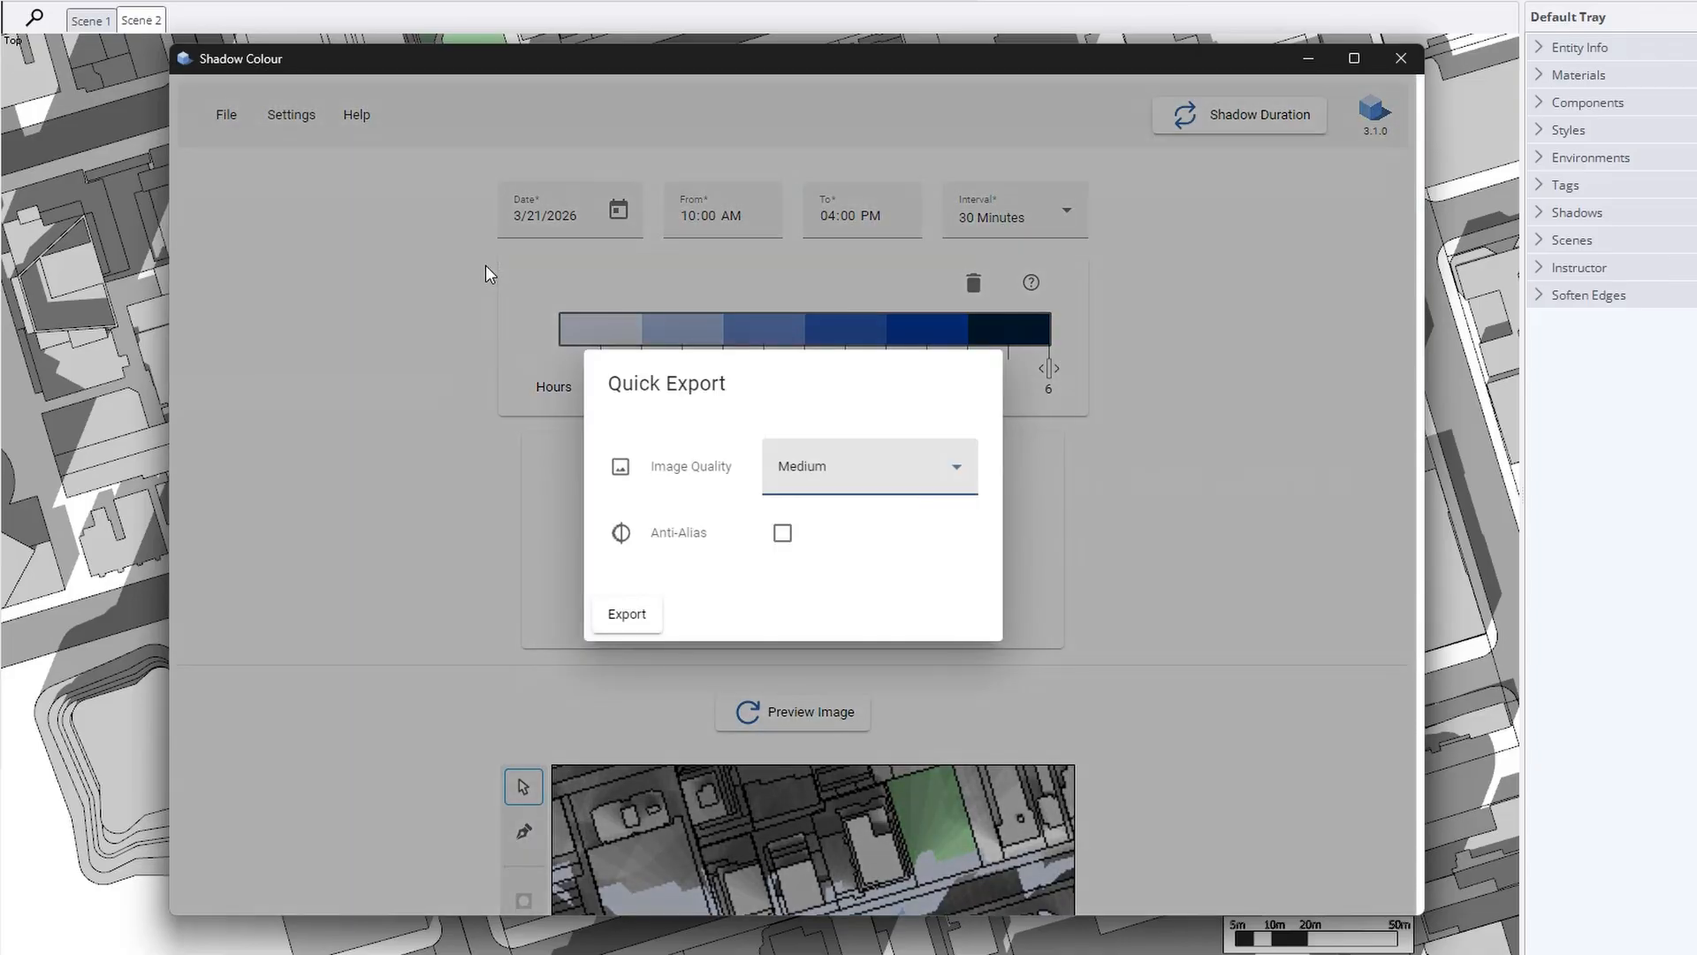
left_click(888, 486)
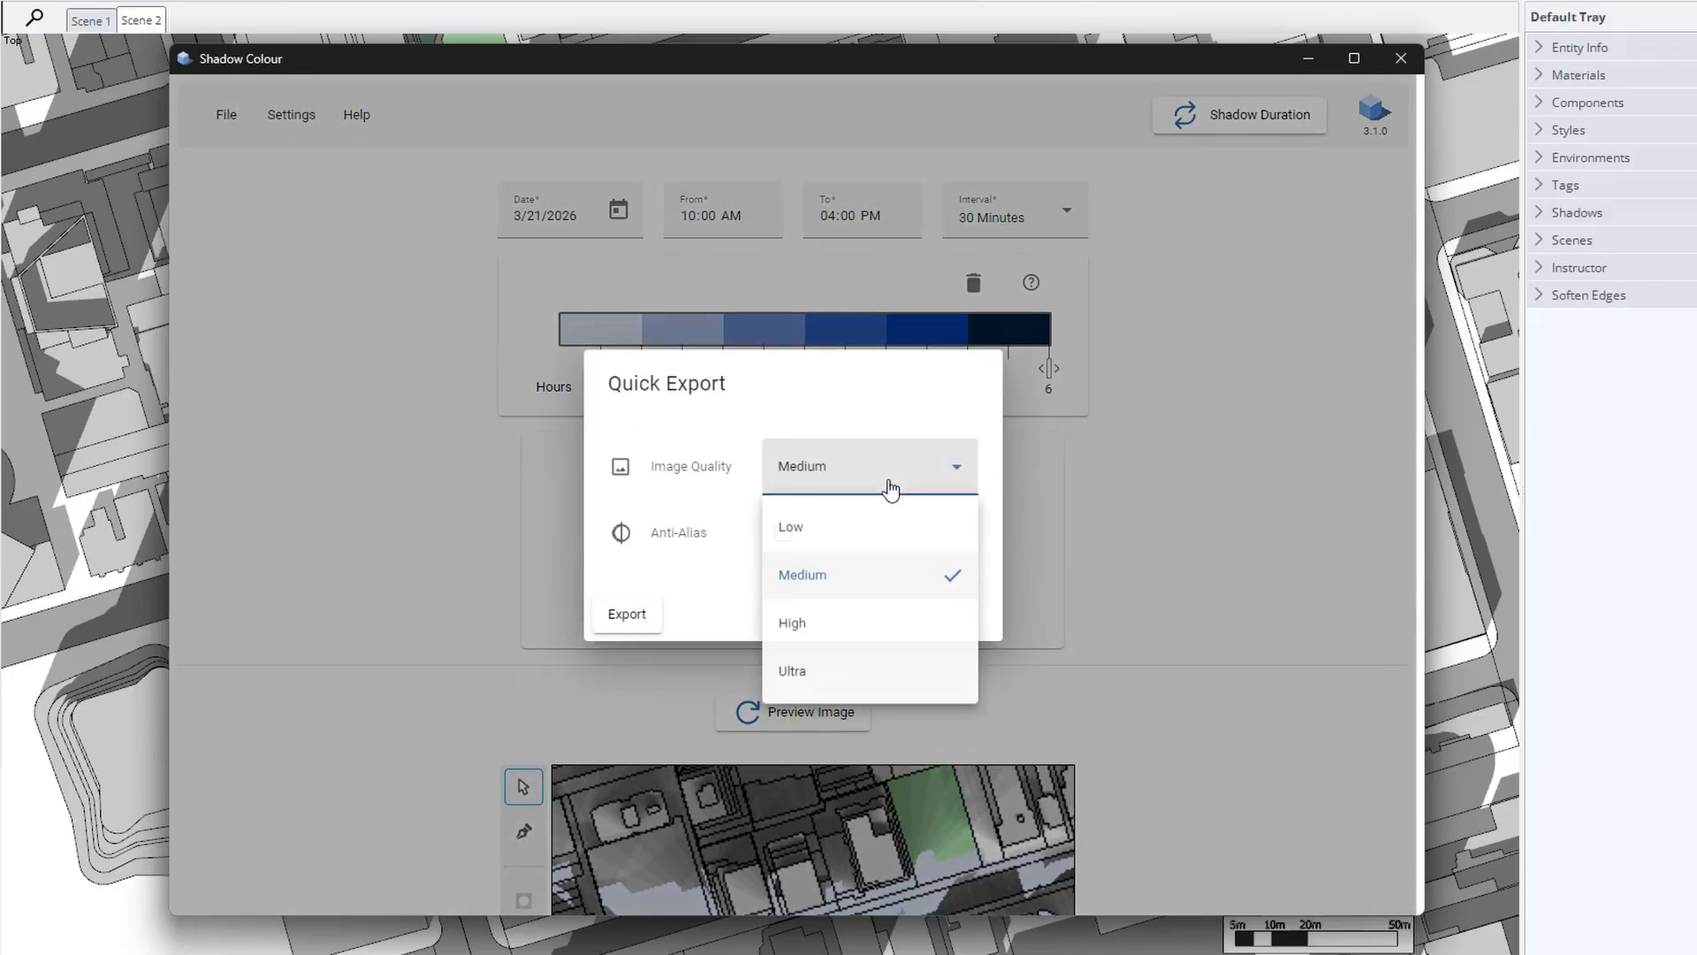
left_click(878, 582)
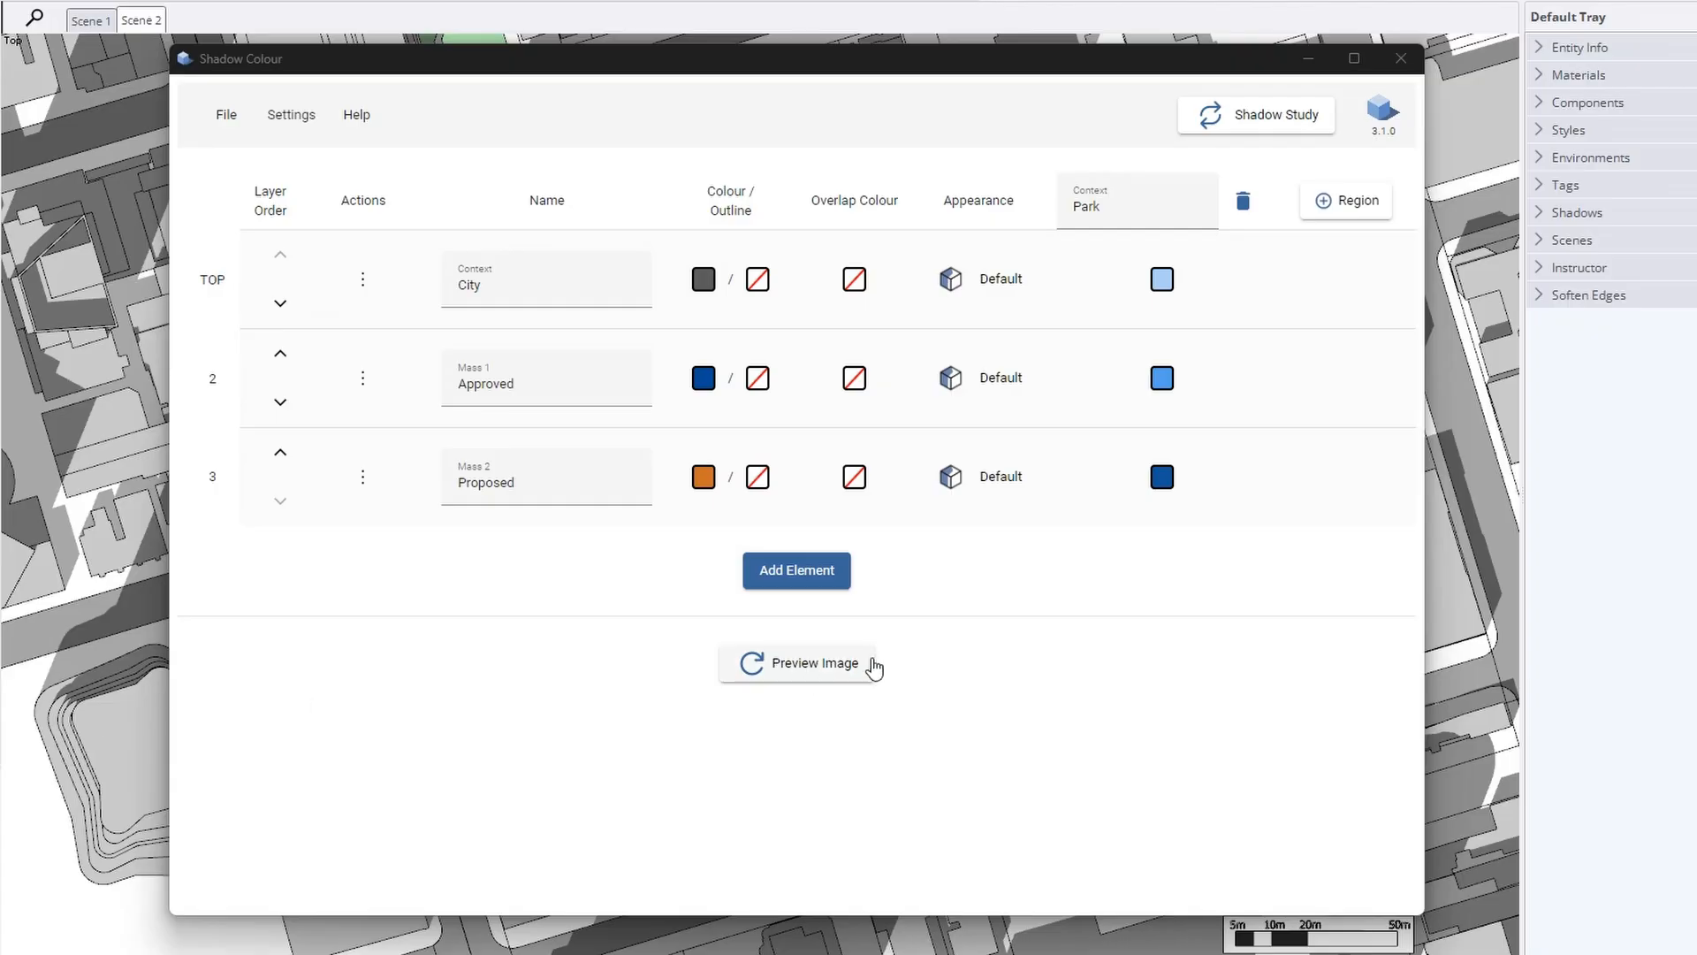
Open Shadow Colour's Settings > Preferences and scroll through the options
left_click(980, 577)
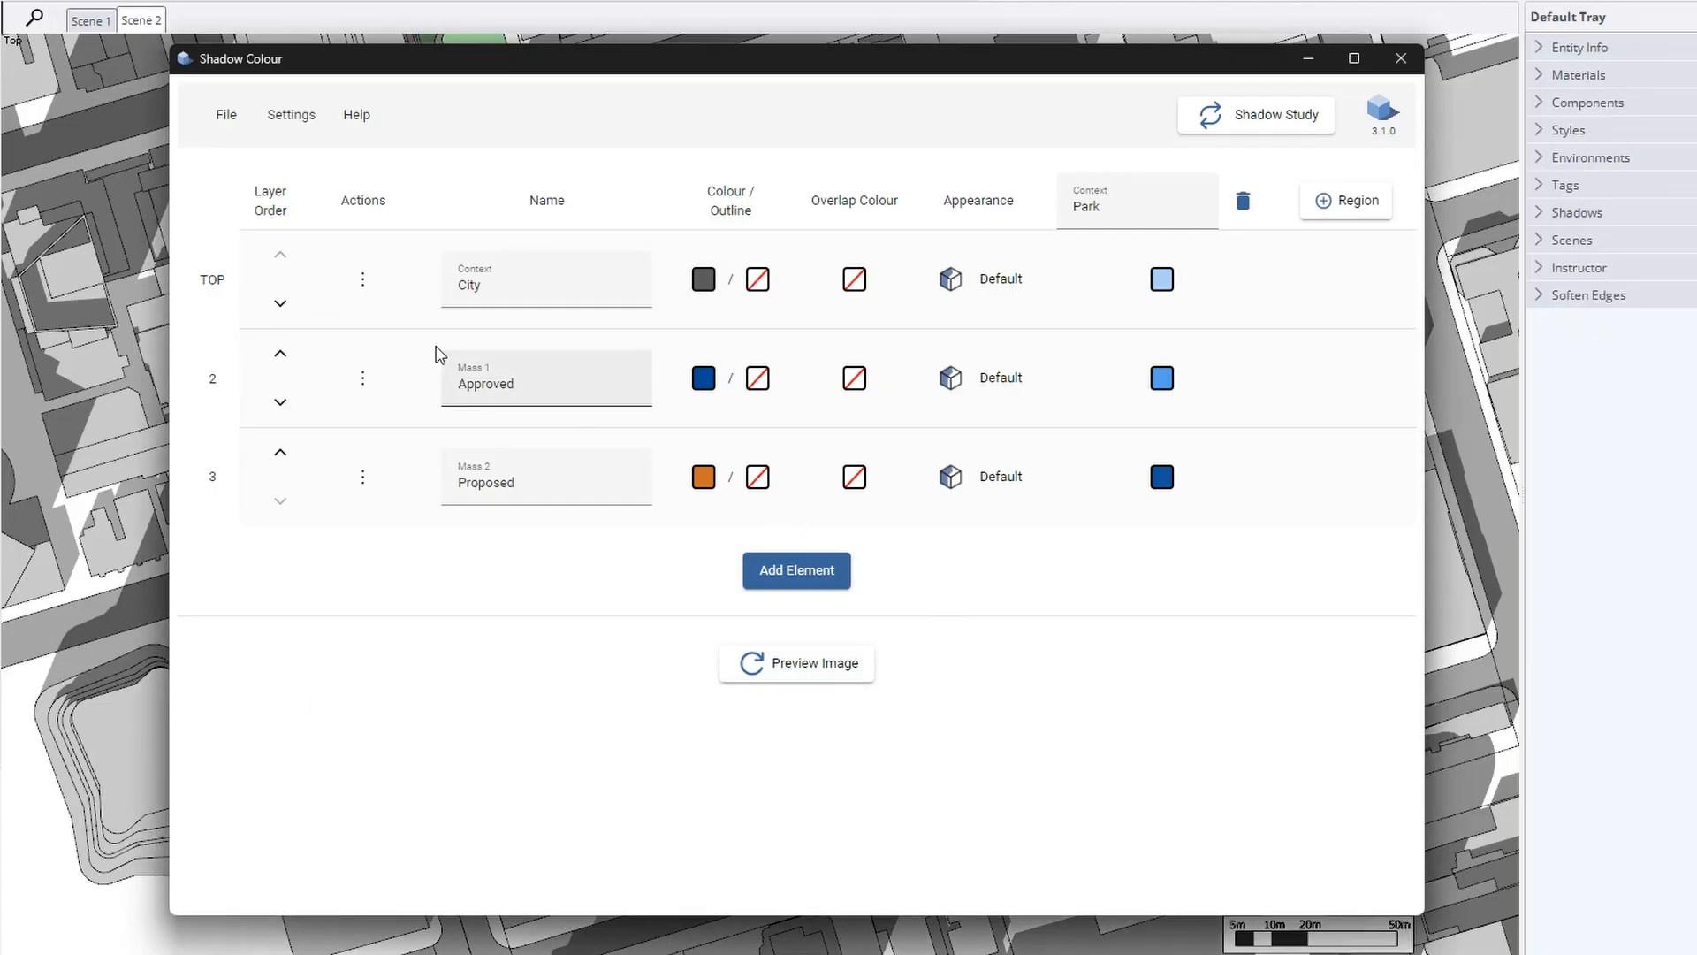
left_click(287, 114)
left_click(323, 166)
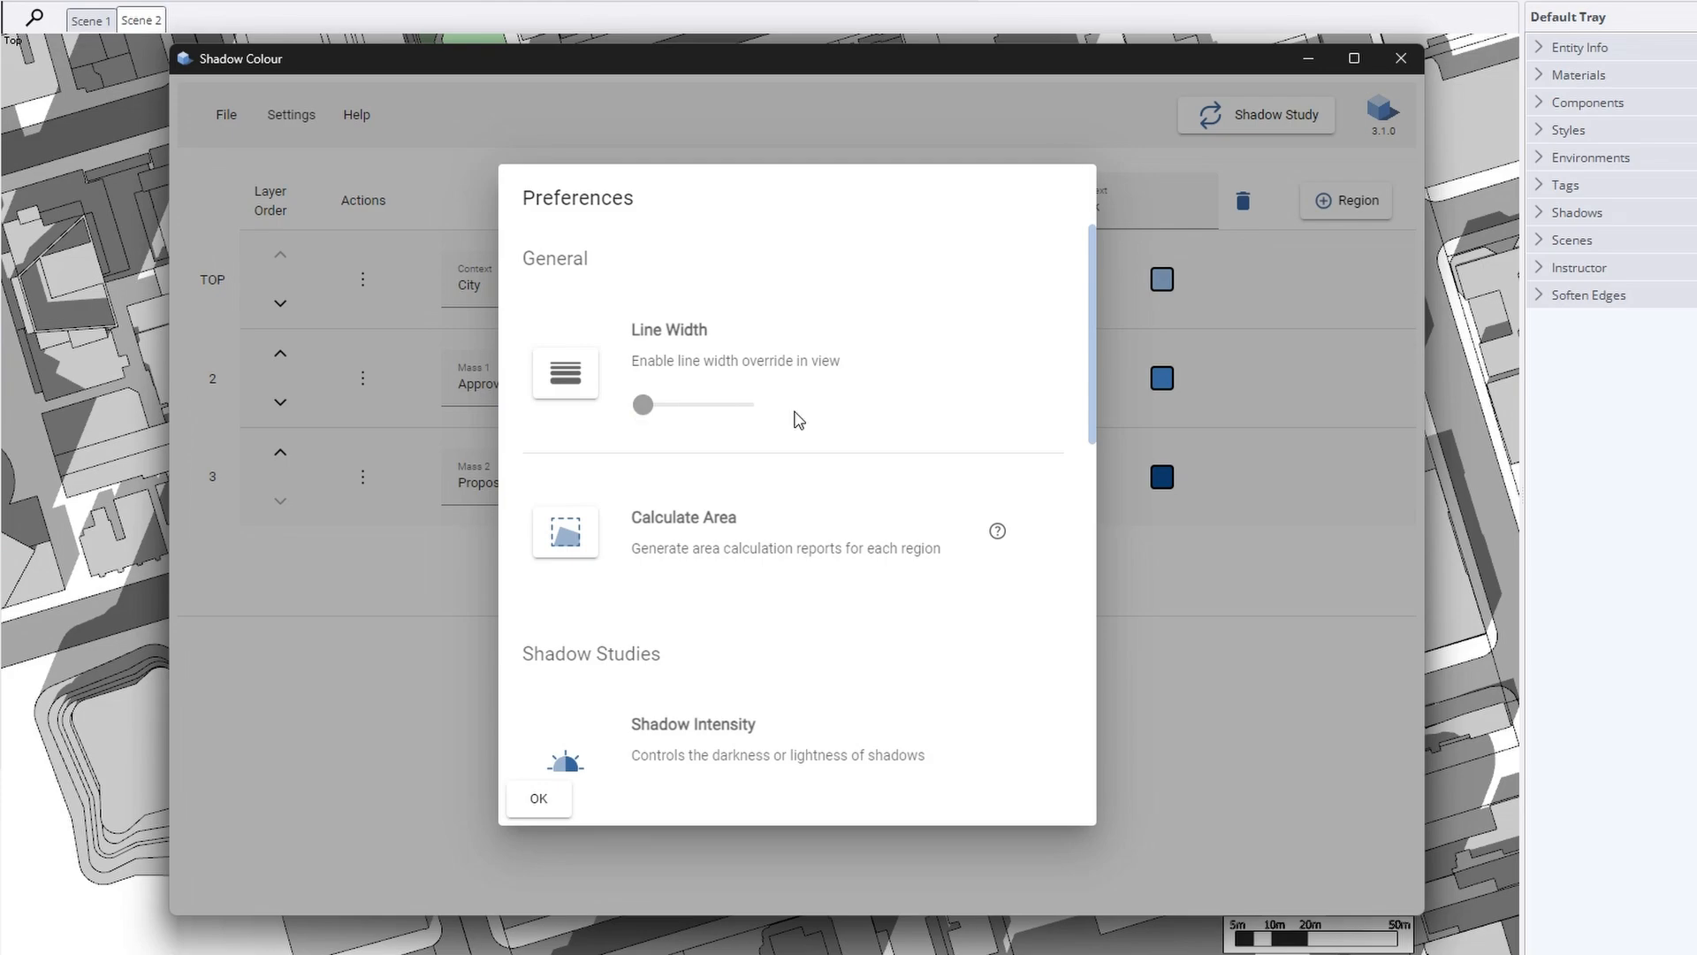
scroll(799, 419, "down", 1)
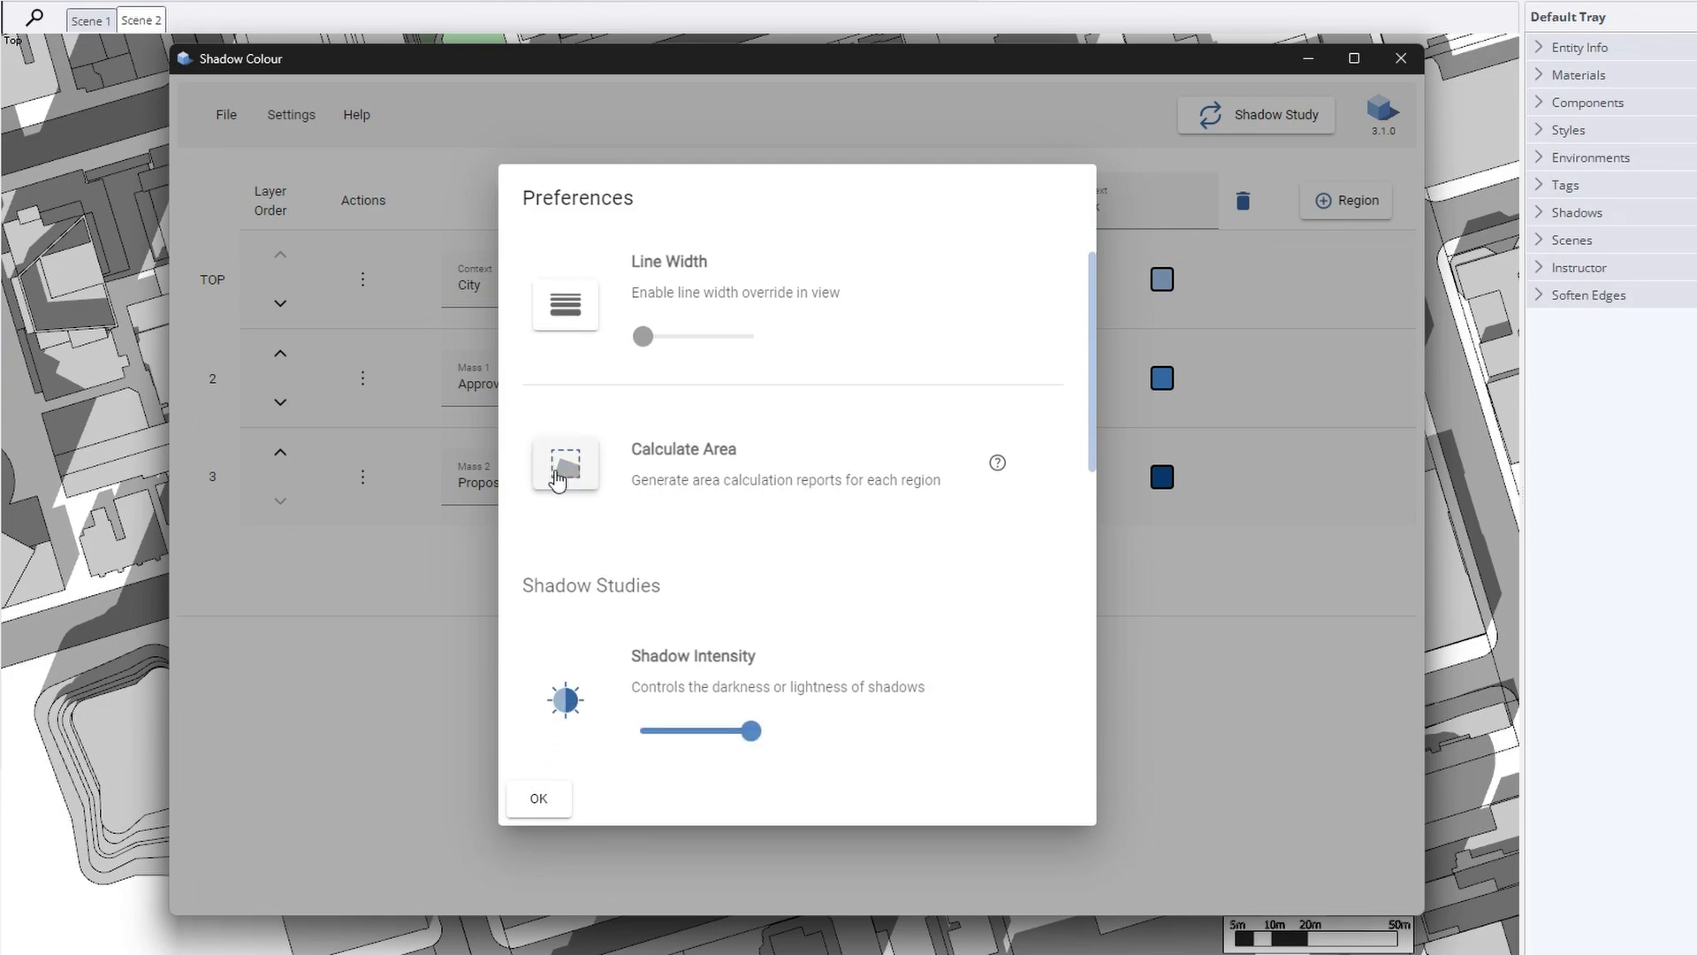
scroll(866, 451, "down", 3)
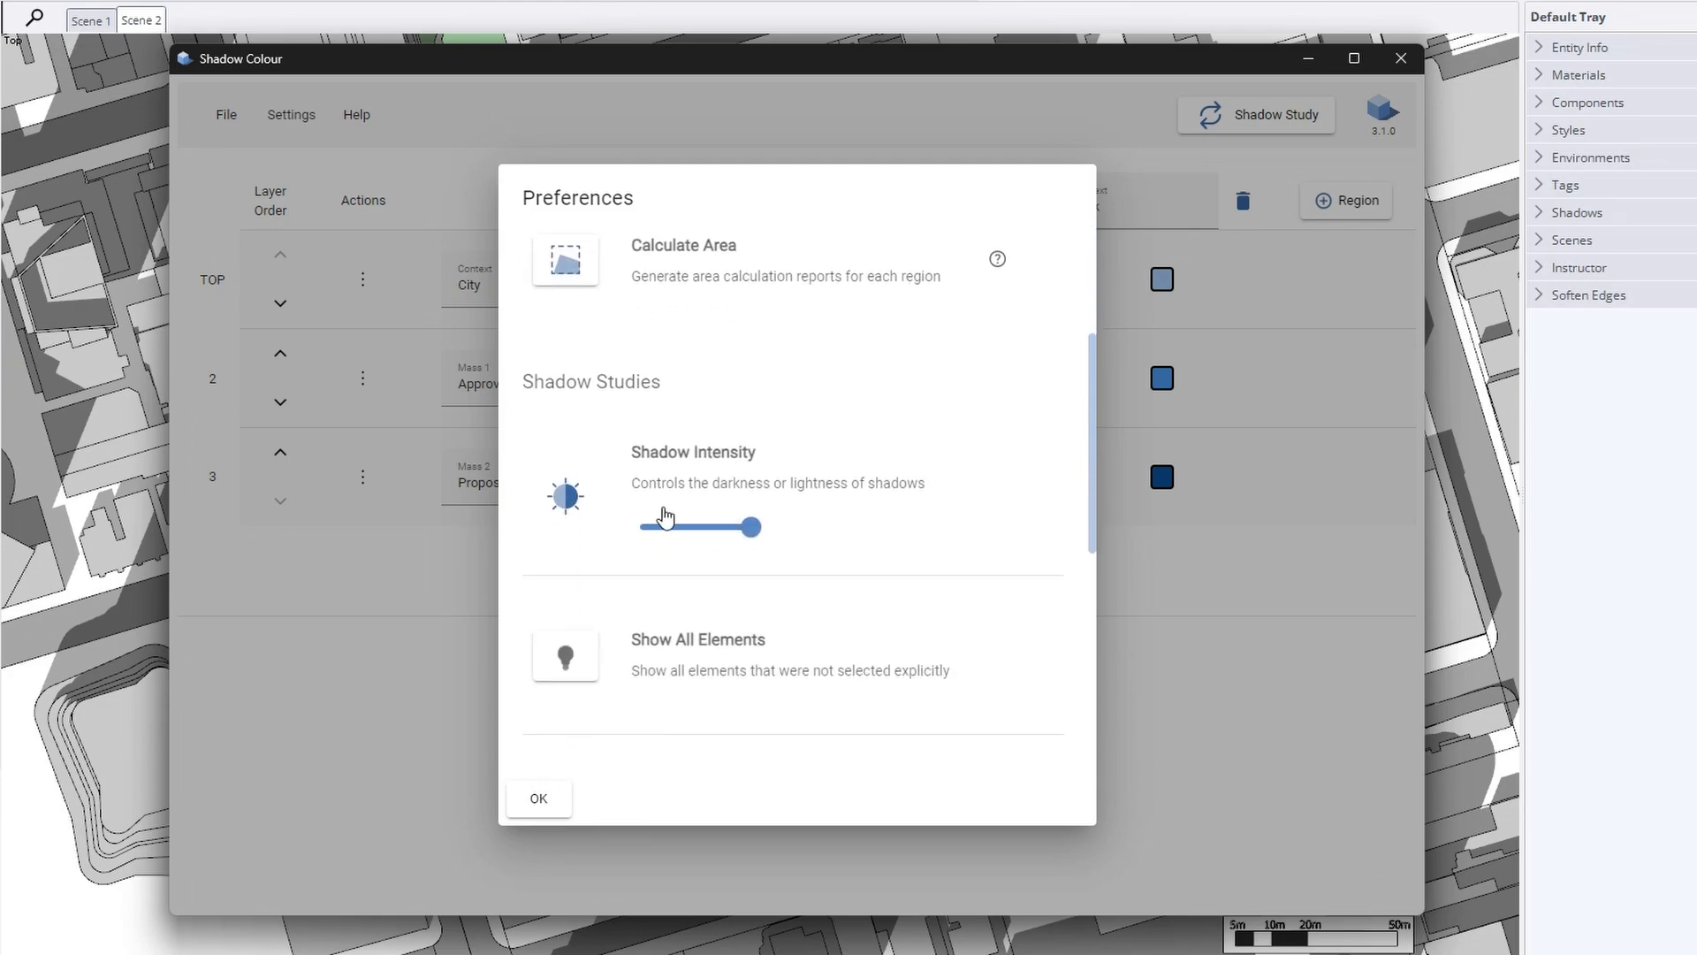
Test the Shadow Intensity slider, toggle outlines as top layer, and keep colour opacity at 100
left_click_drag(666, 522, 758, 530)
scroll(844, 453, "down", 3)
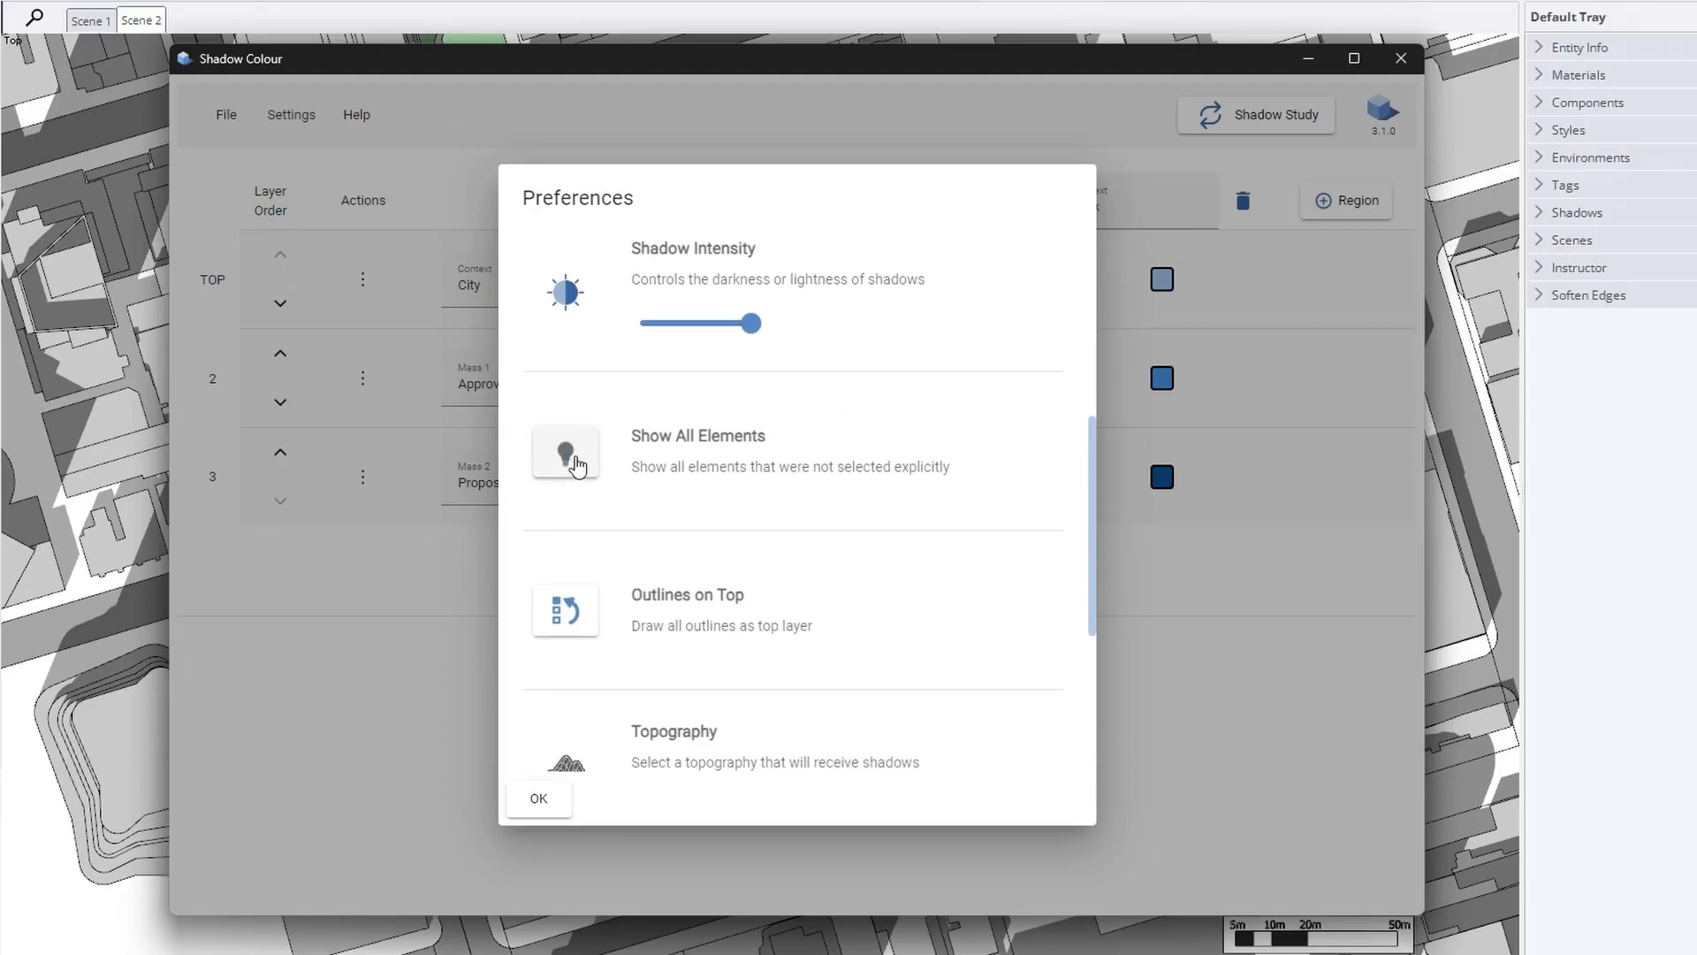
scroll(807, 515, "down", 2)
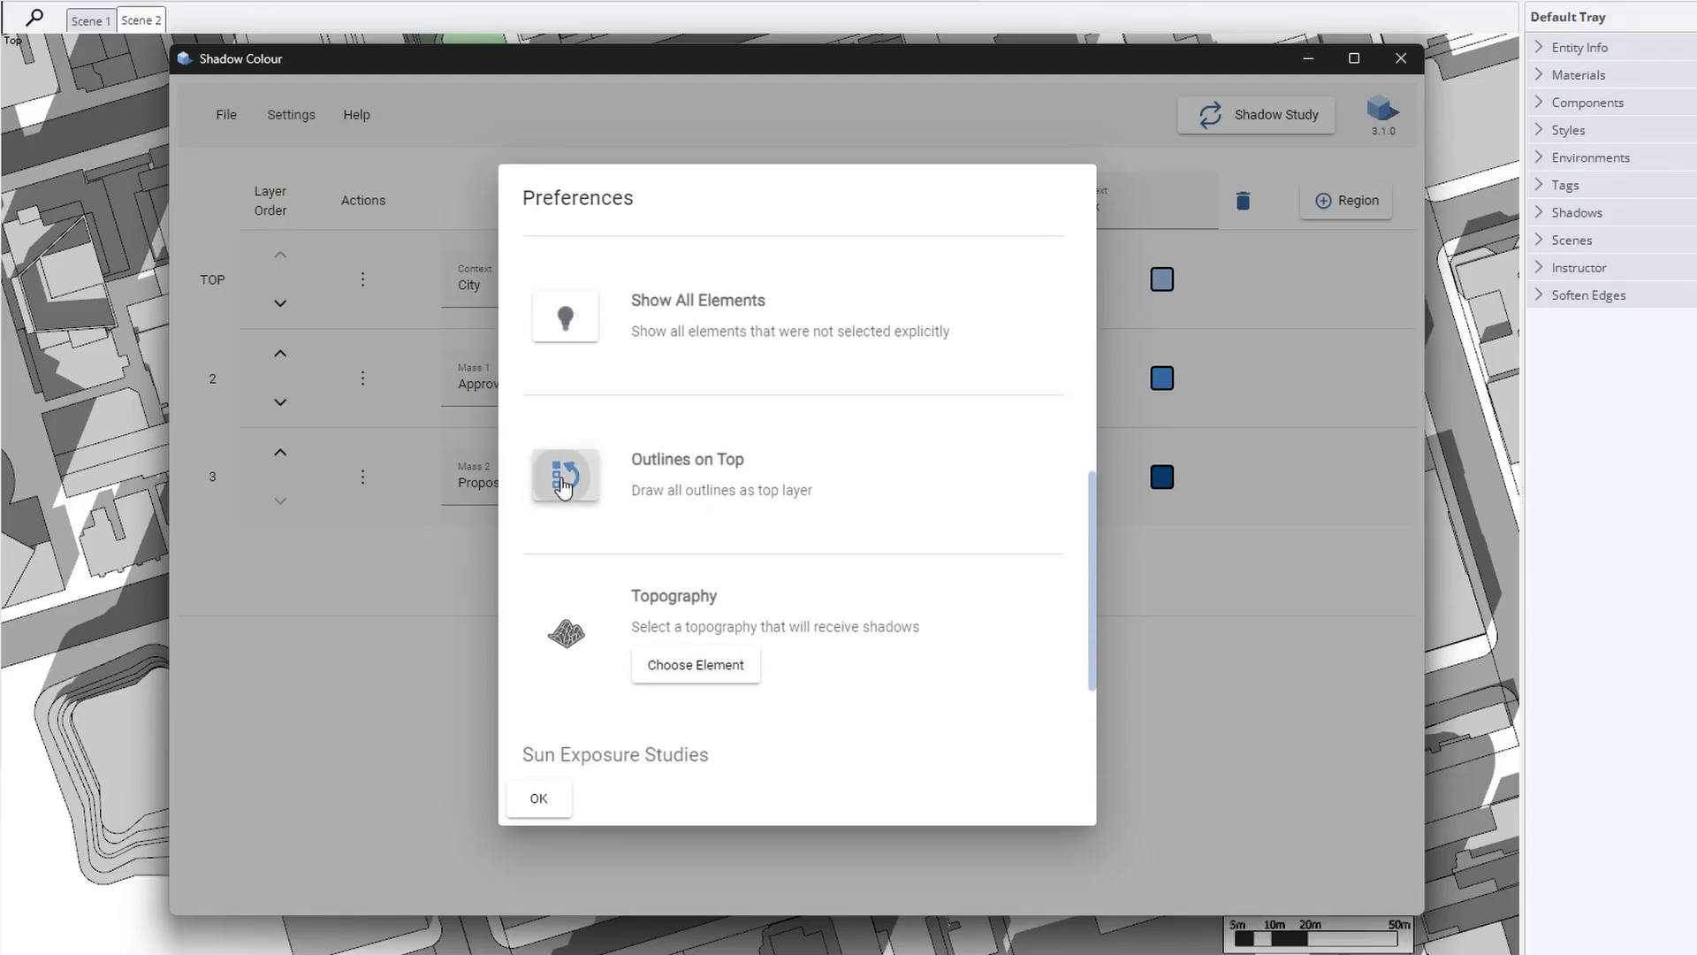
left_click(562, 485)
scroll(822, 524, "down", 2)
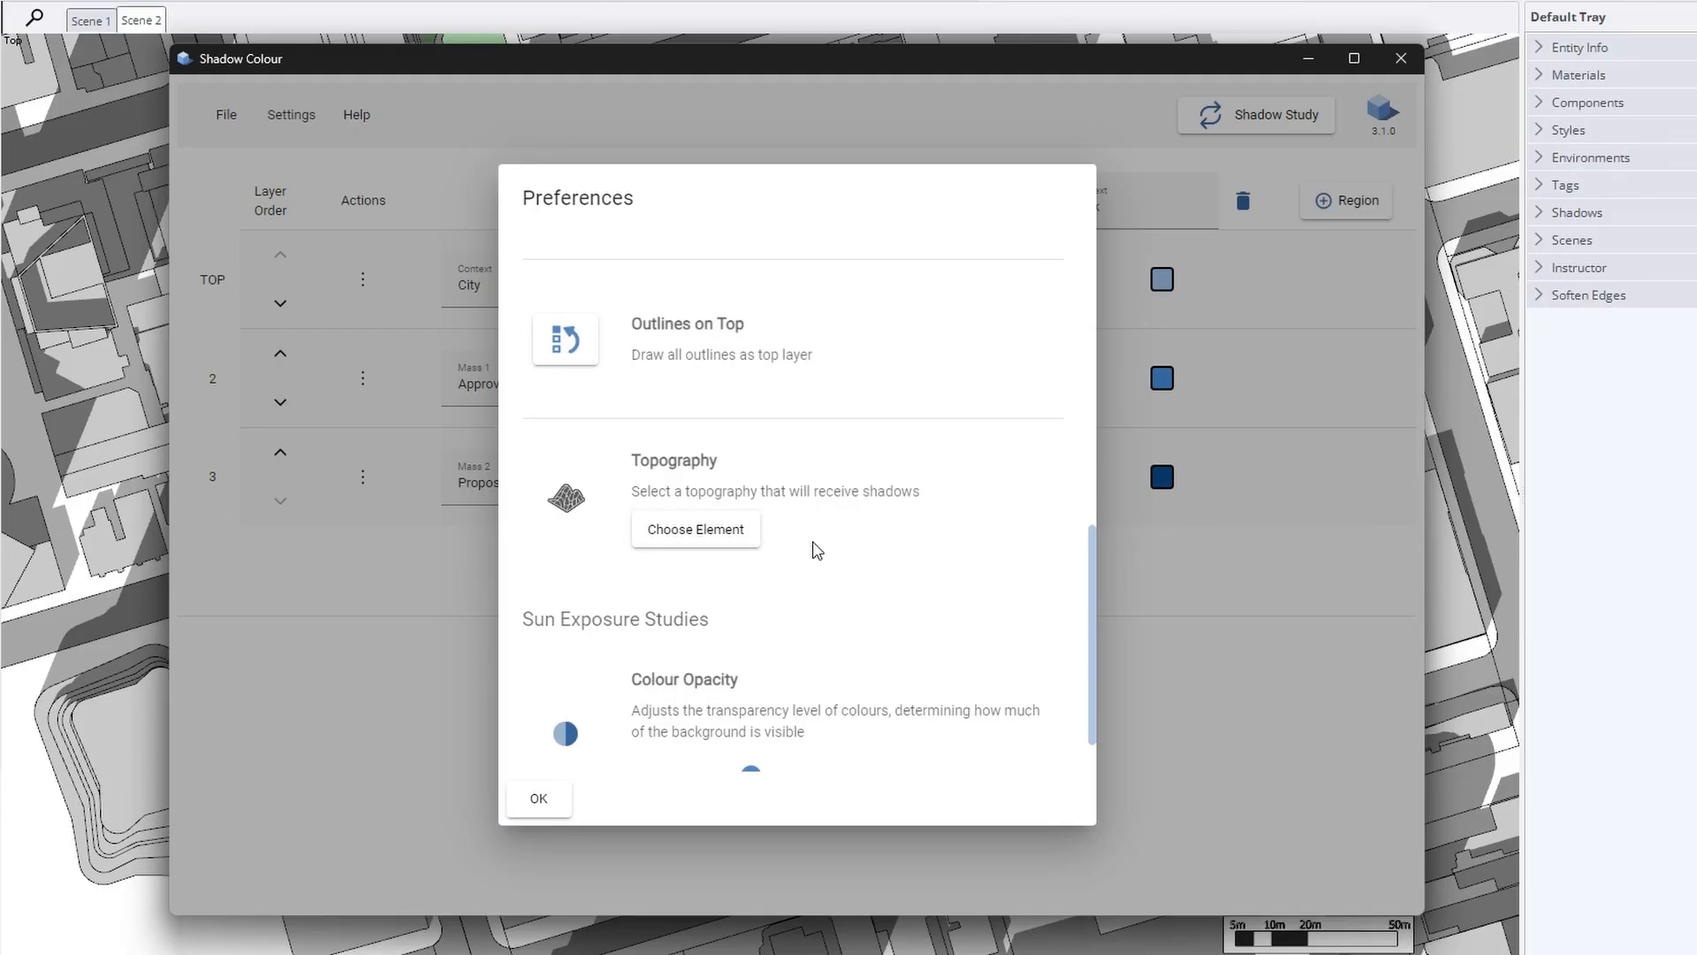
scroll(816, 550, "down", 1)
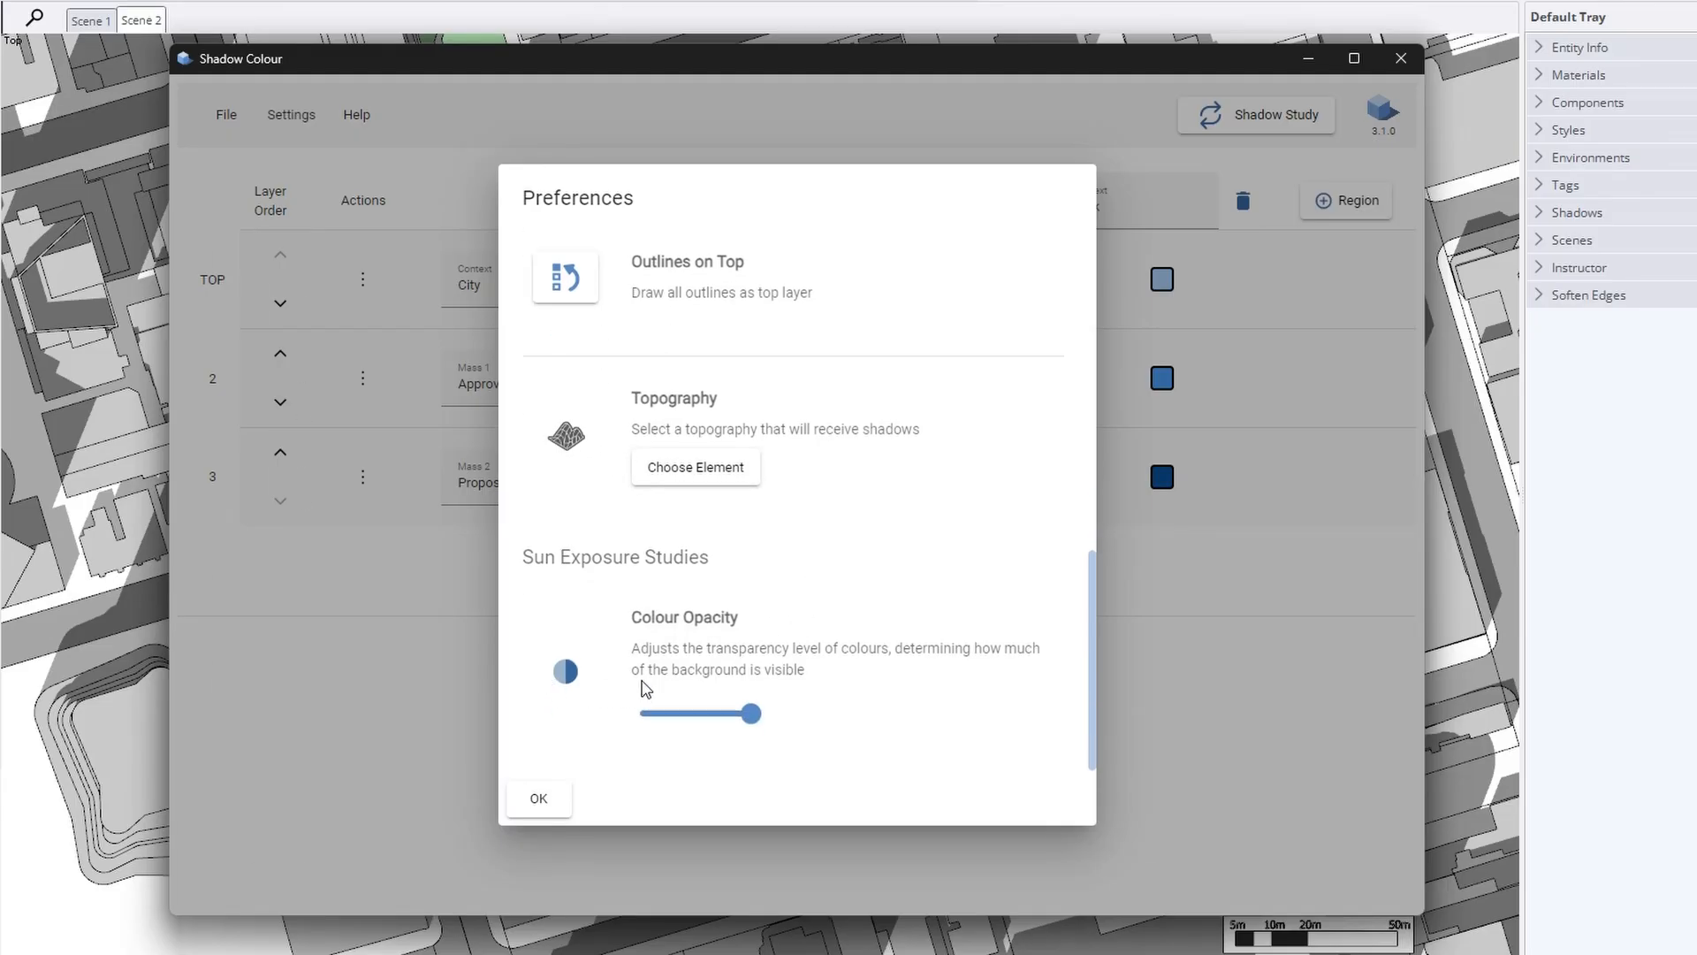
left_click_drag(751, 714, 827, 706)
Close Preferences and draw a six-point central masking region on the sun exposure map
left_click(539, 799)
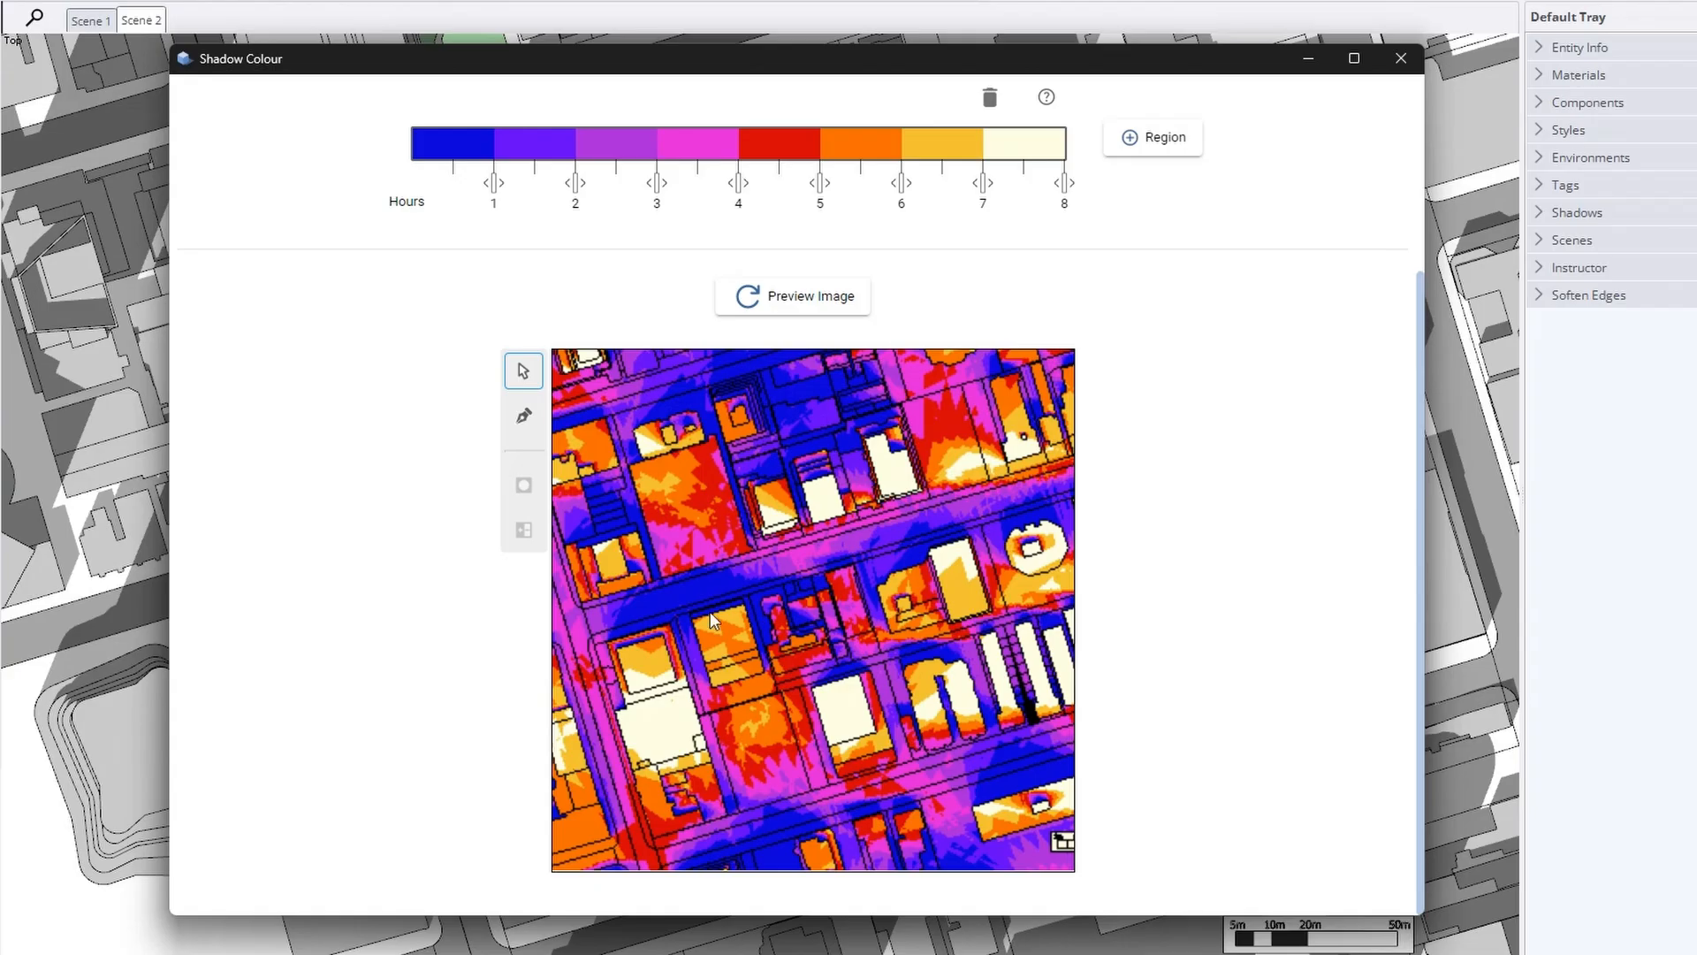
left_click(525, 416)
scroll(751, 782, "up", 2)
left_click(666, 563)
left_click(705, 687)
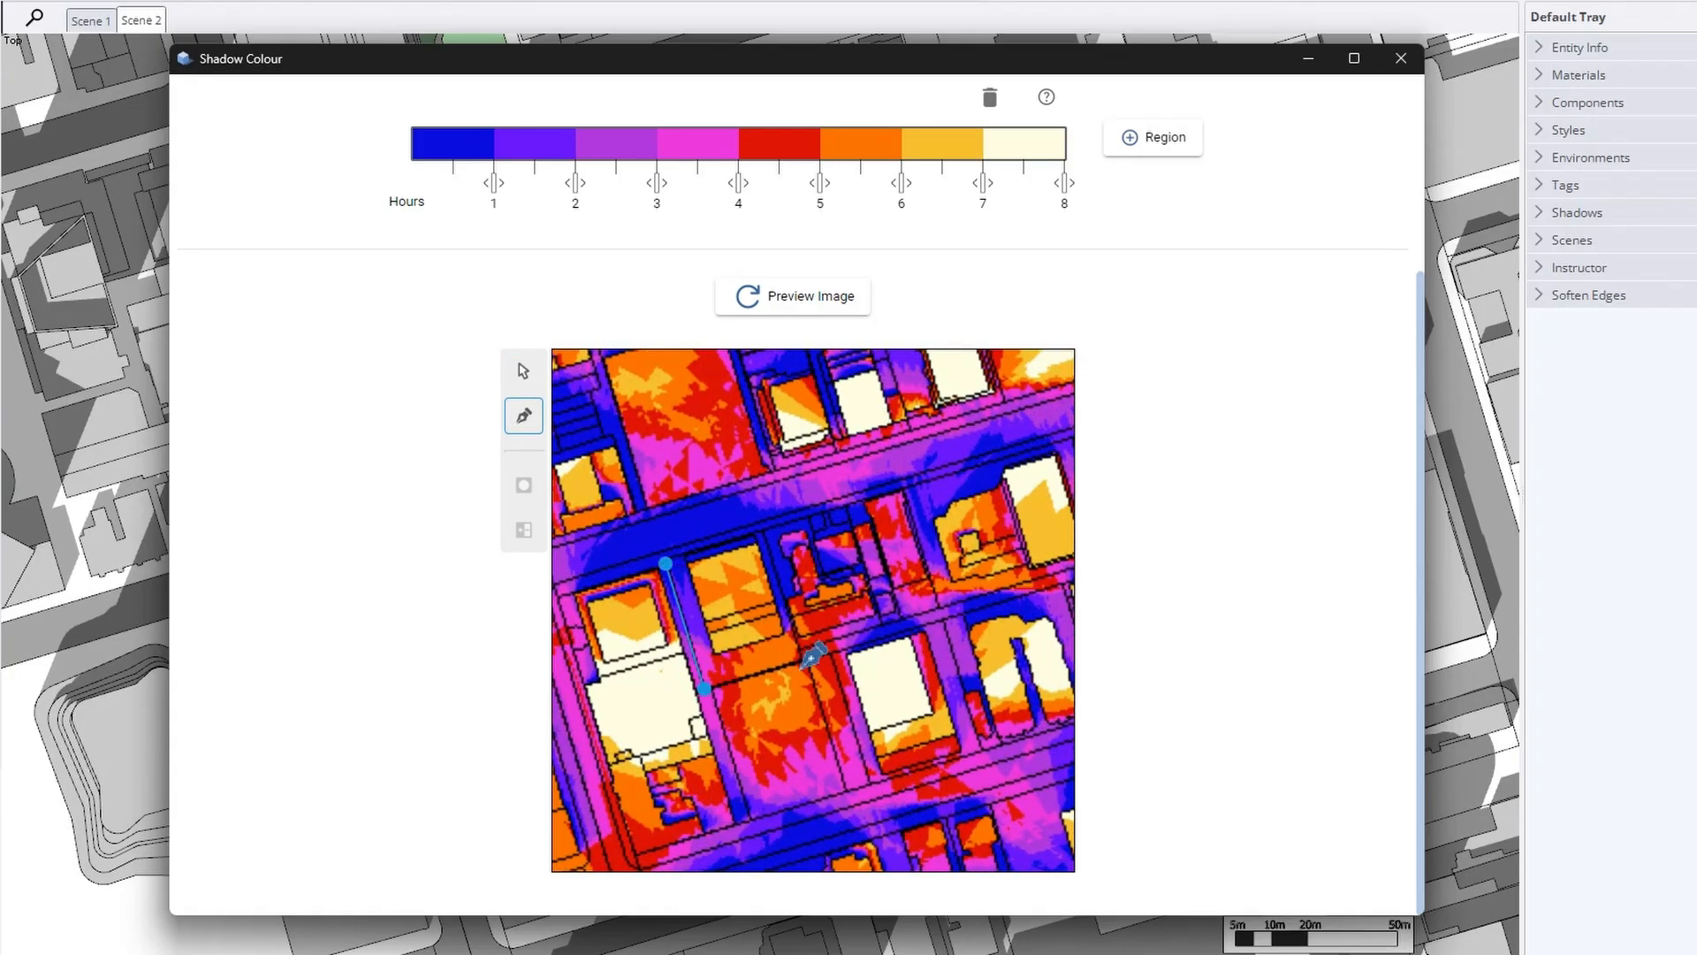
left_click(831, 652)
left_click(869, 783)
left_click(984, 745)
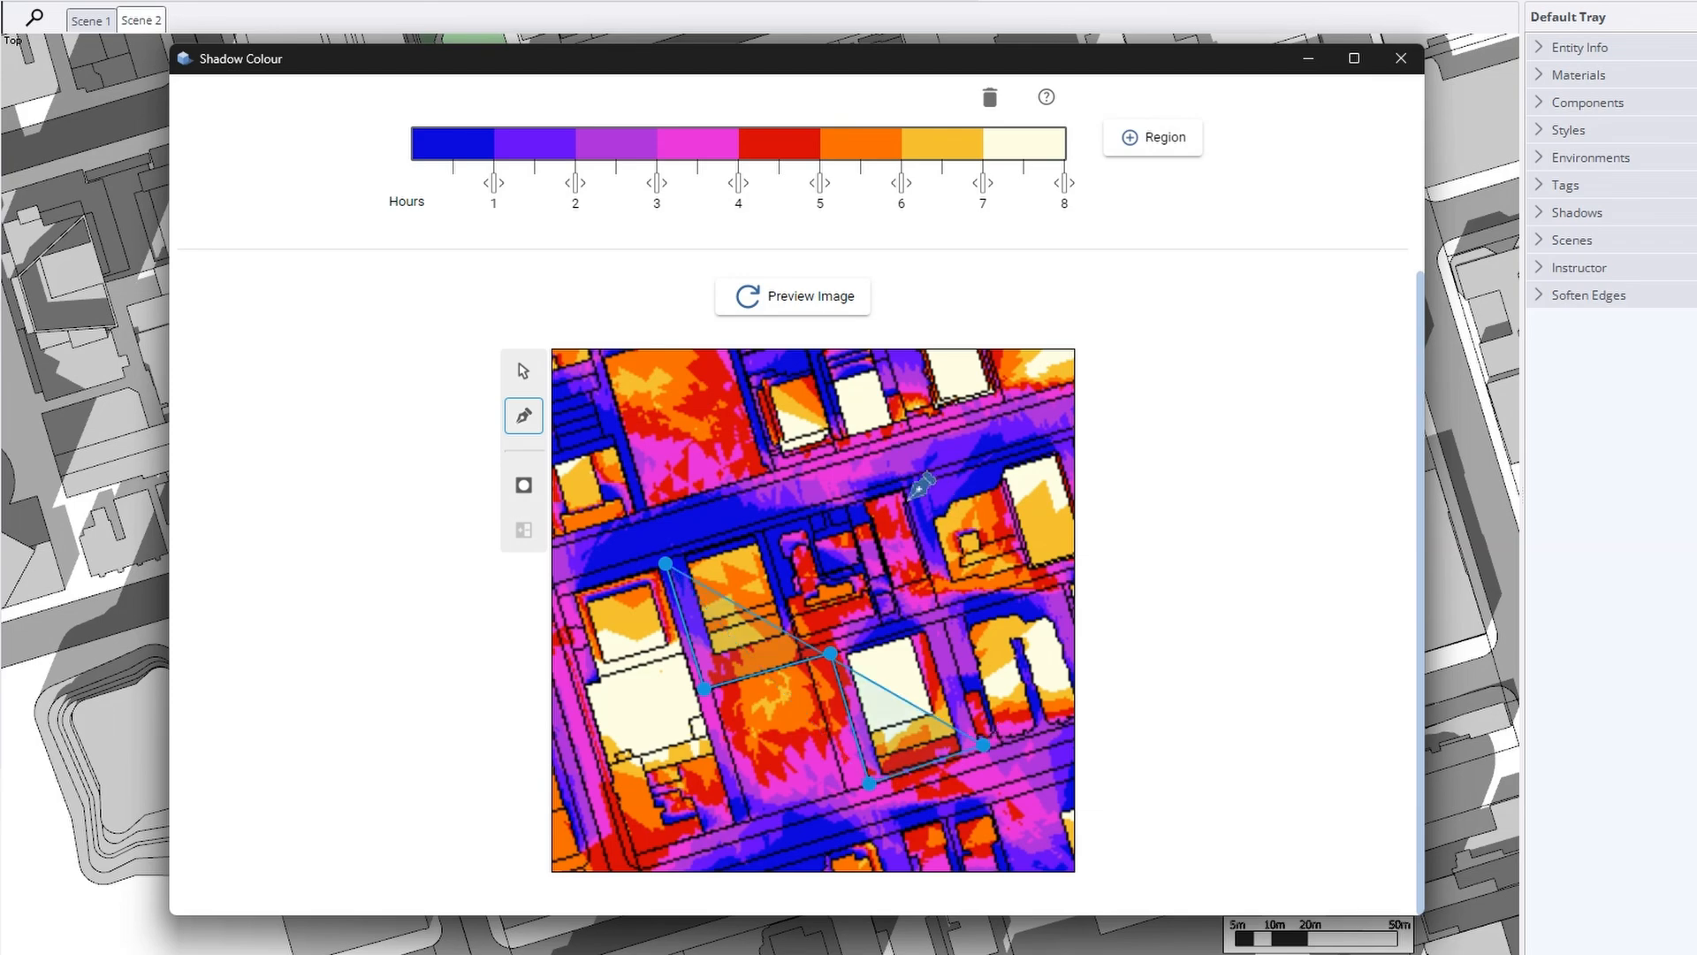
double_click(906, 489)
Apply and invert the mask on the central region, then turn masking off to view the full map
scroll(919, 484, "down", 2)
left_click(523, 485)
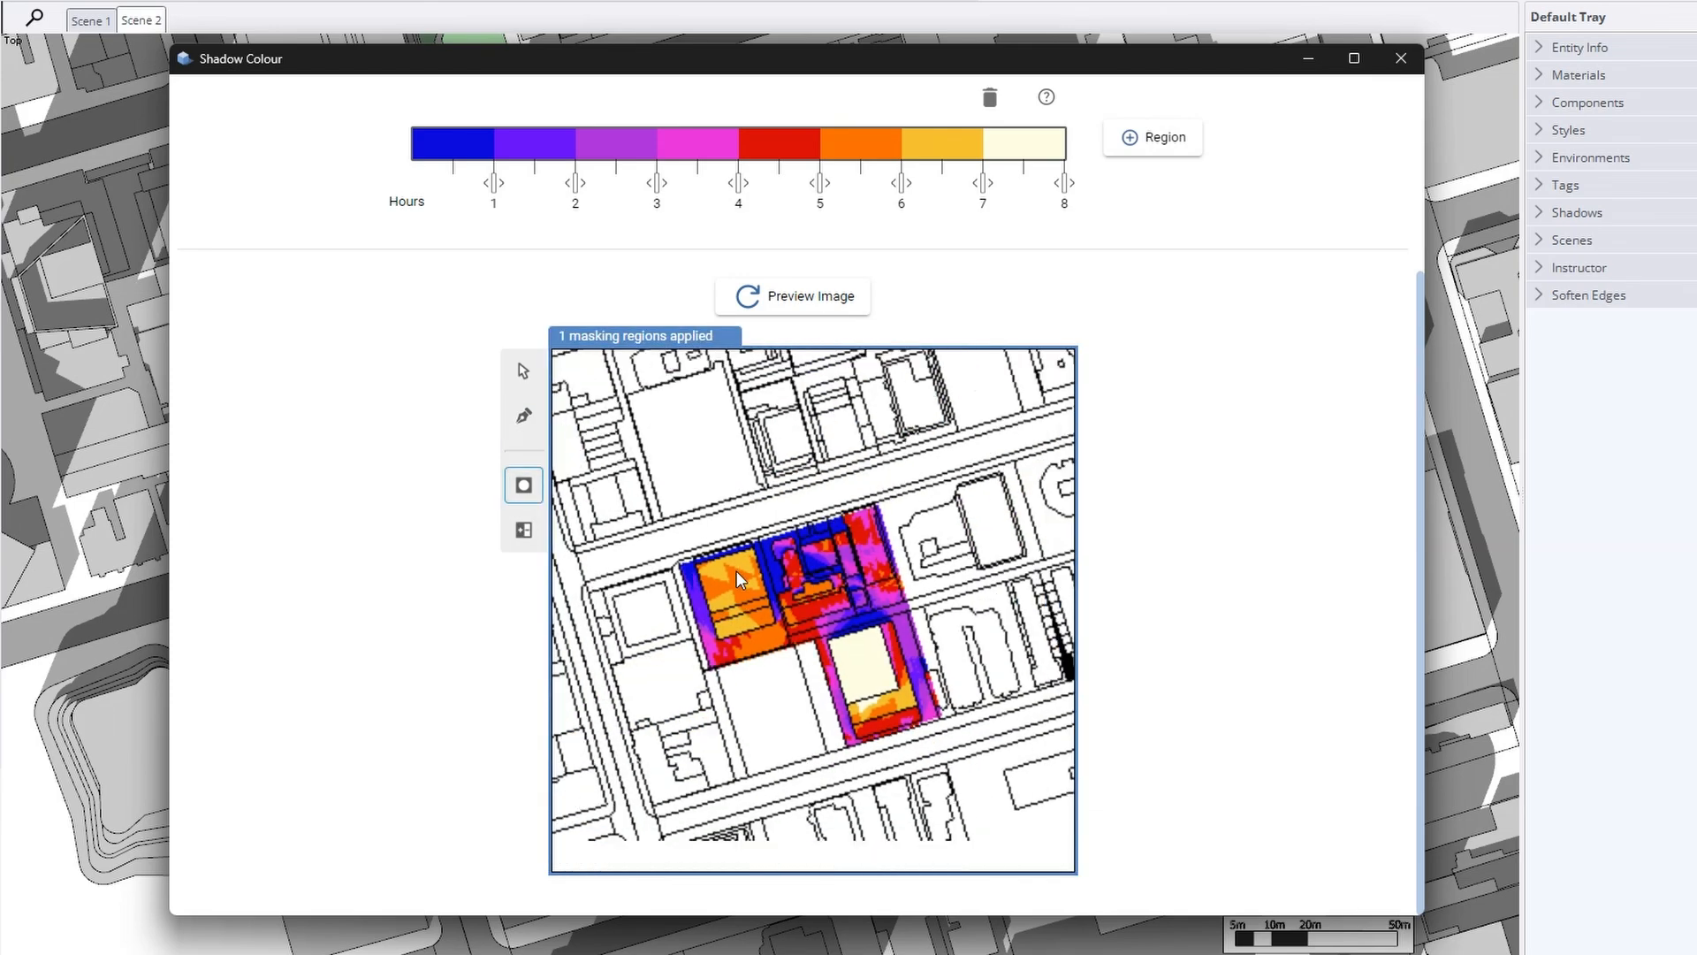
left_click(523, 529)
left_click(524, 484)
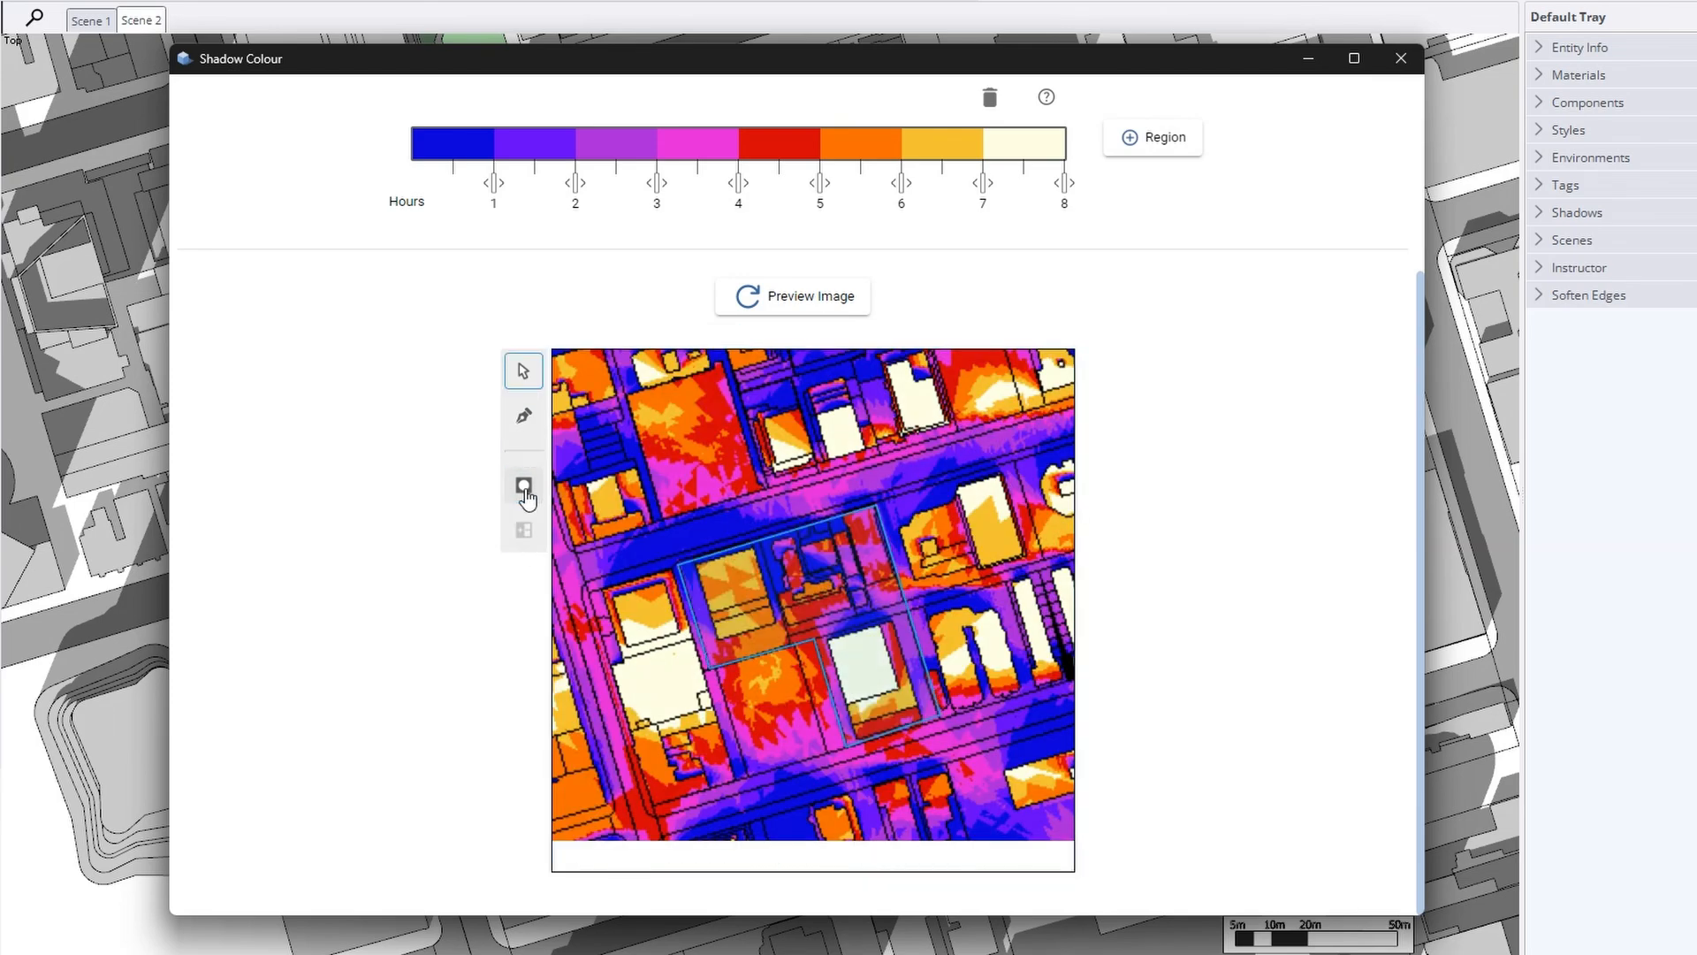
Draw a second, four-point masking region in the upper-left of the map
left_click(529, 408)
scroll(884, 662, "down", 3)
scroll(804, 453, "up", 2)
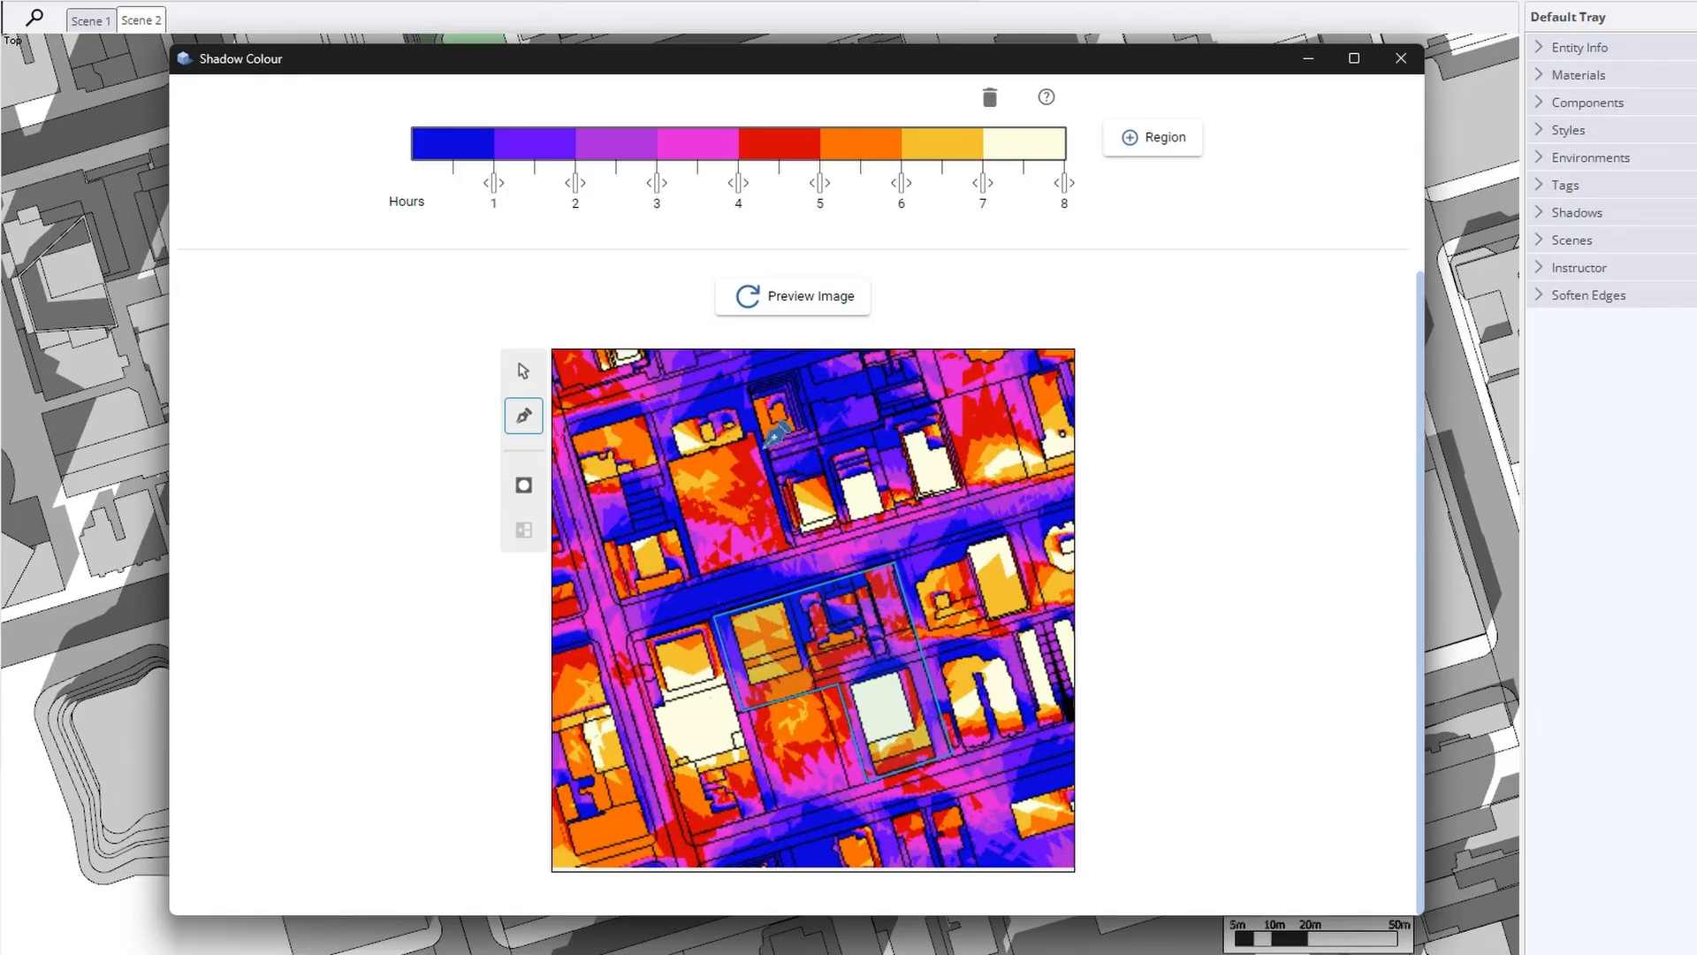
left_click(743, 385)
left_click(791, 549)
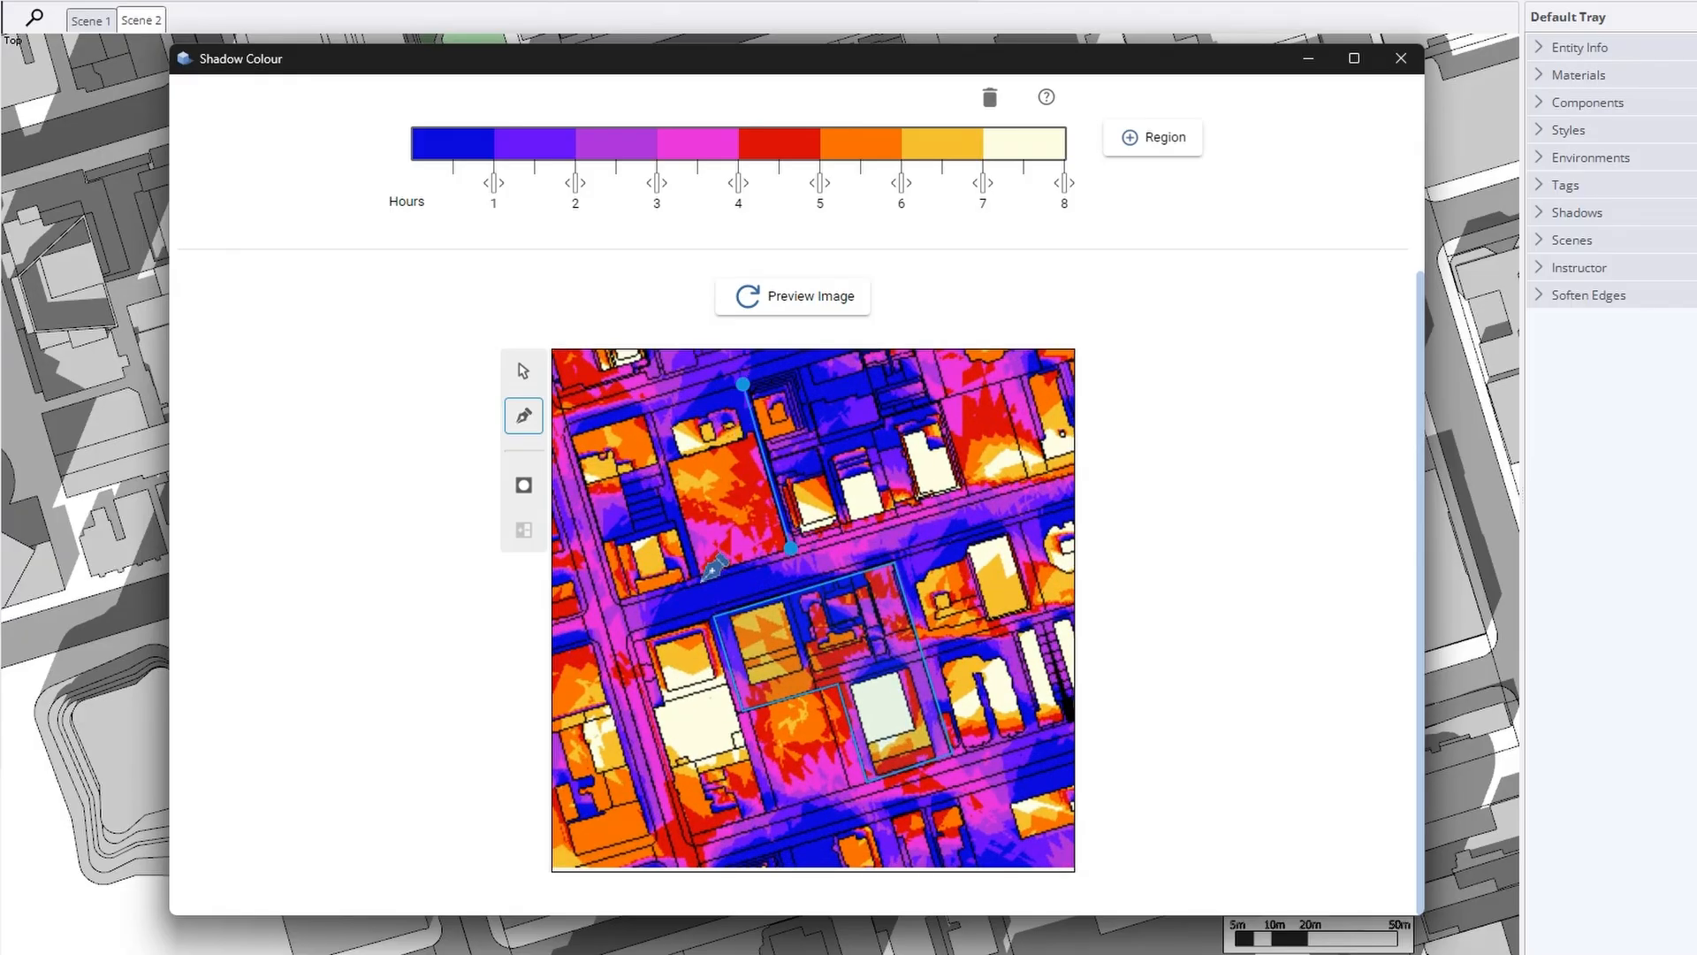
left_click(699, 577)
double_click(652, 407)
Nudge the upper-left region's lower-right corner, then apply the inverted mask to both regions
left_click(524, 370)
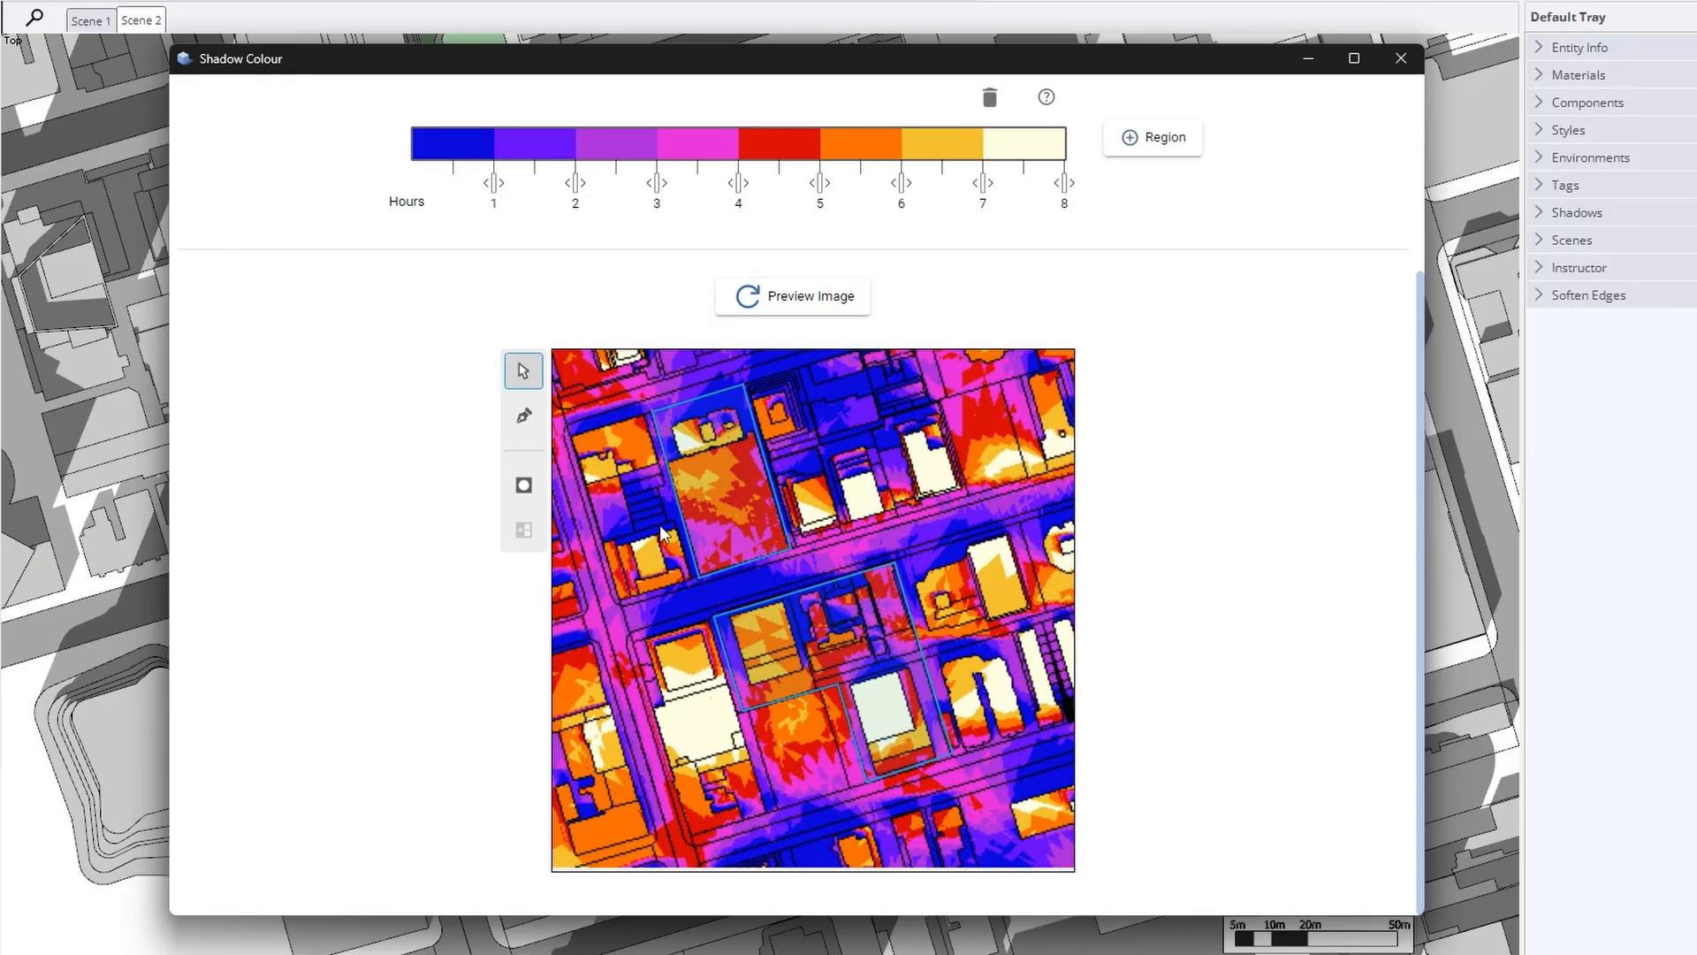
left_click(698, 576)
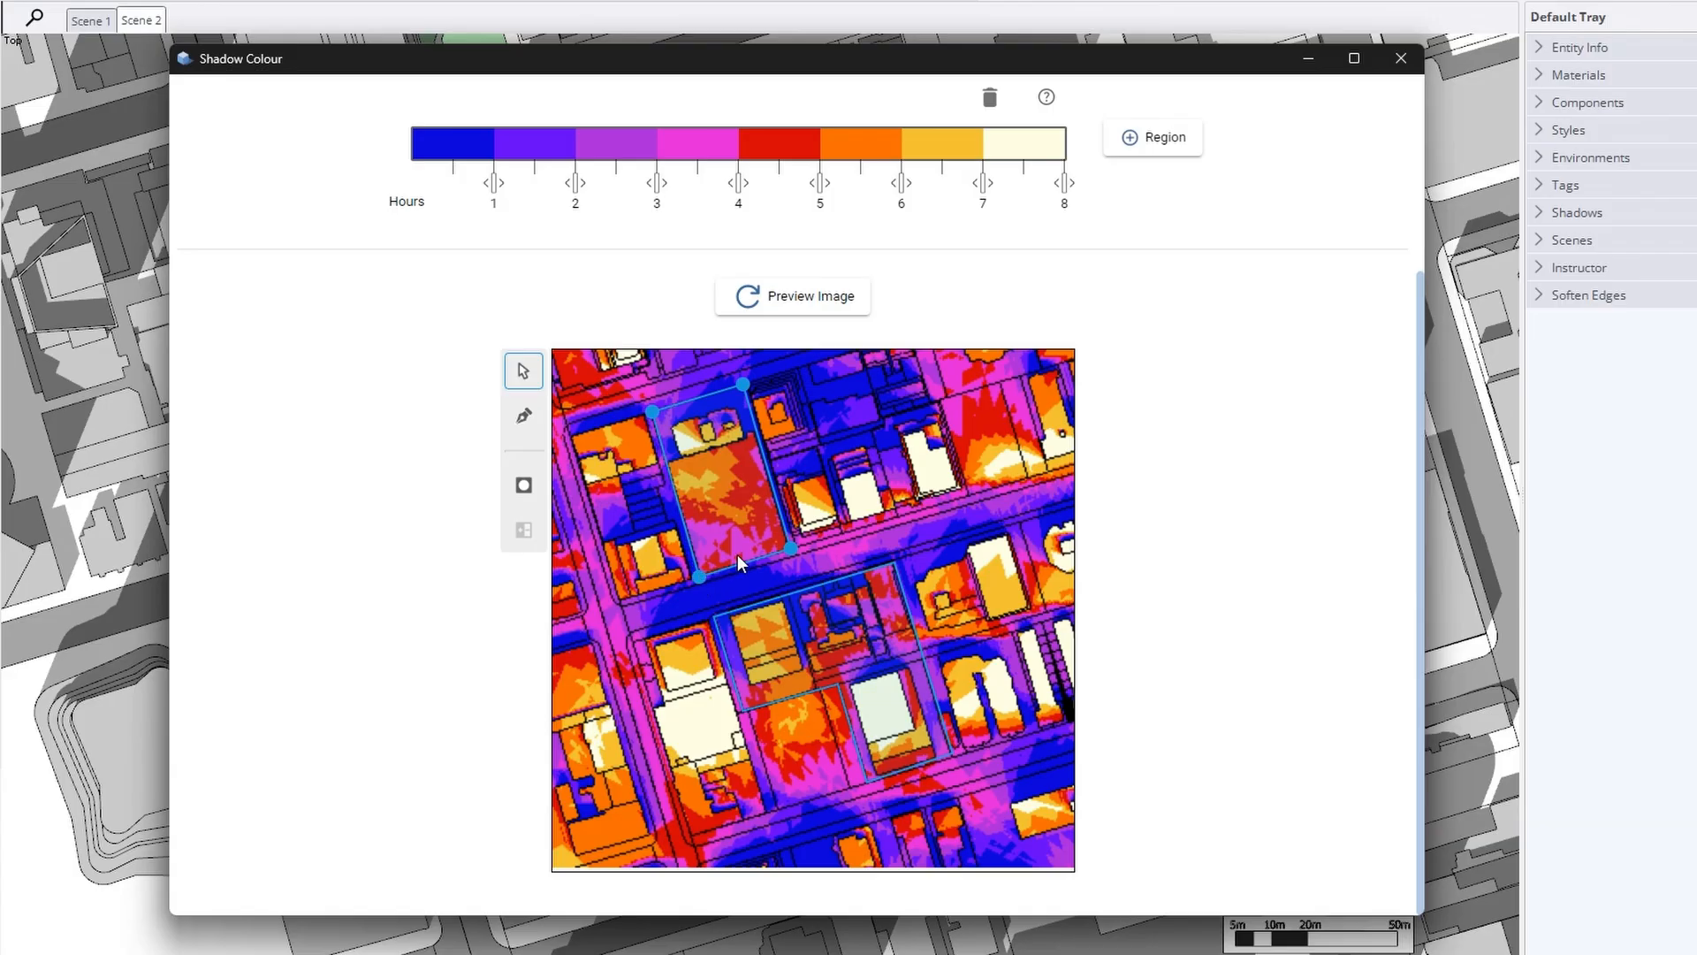
left_click_drag(790, 550, 788, 548)
left_click(524, 484)
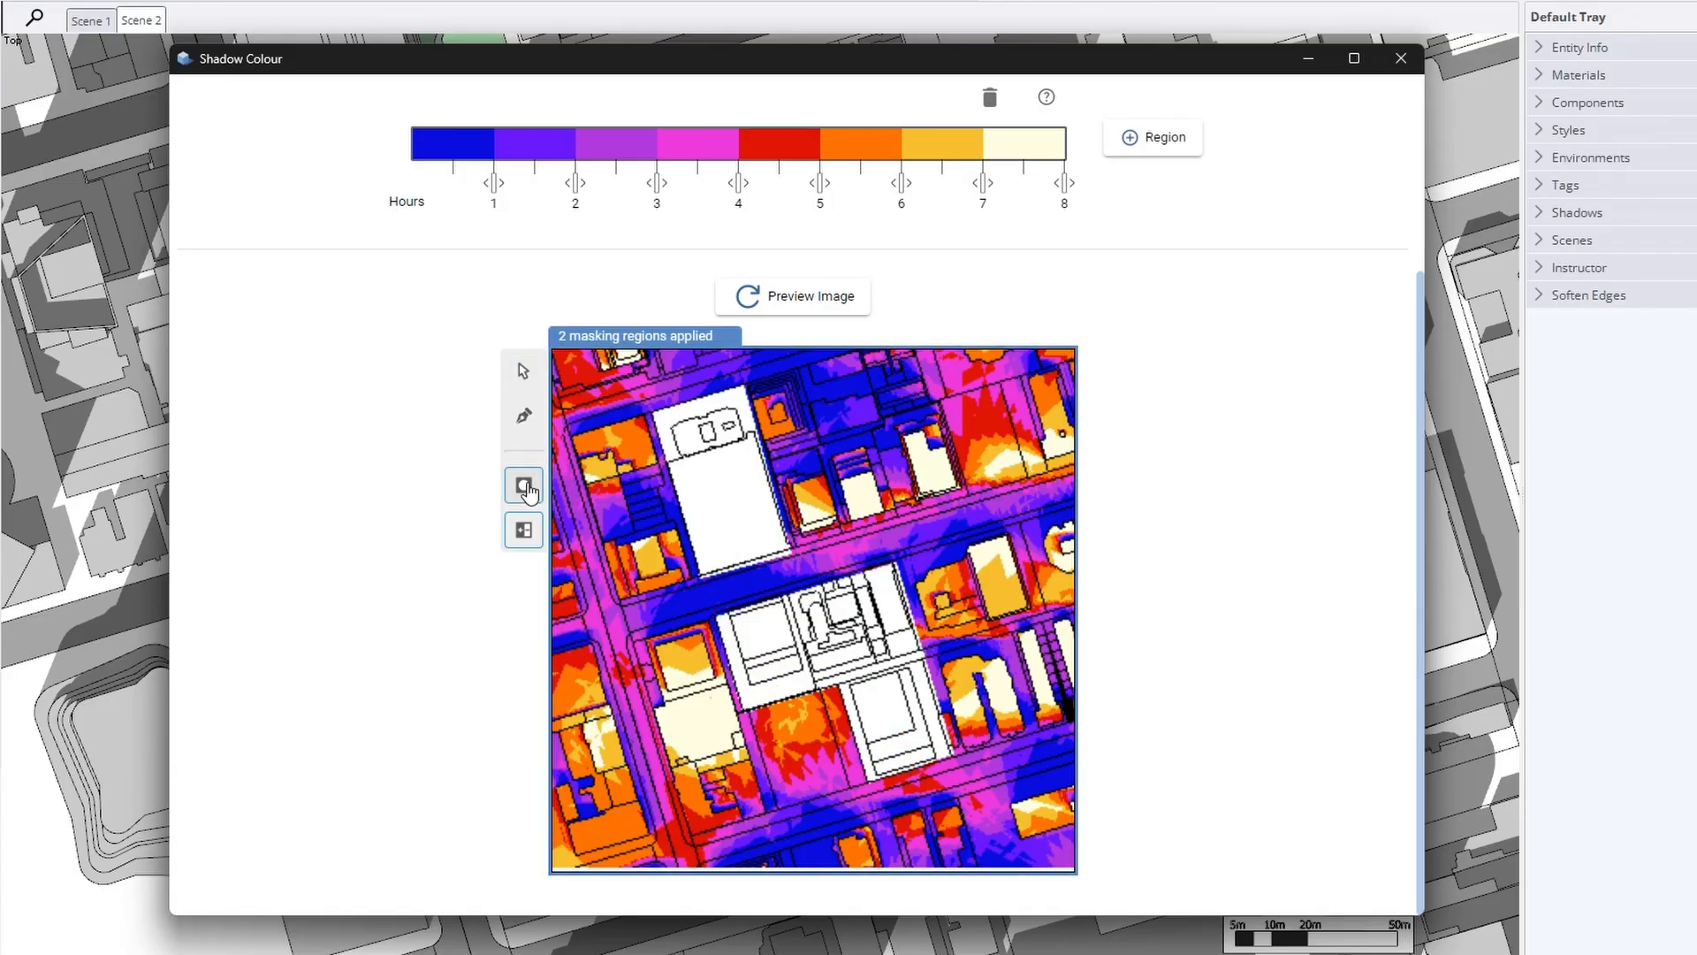
left_click(523, 531)
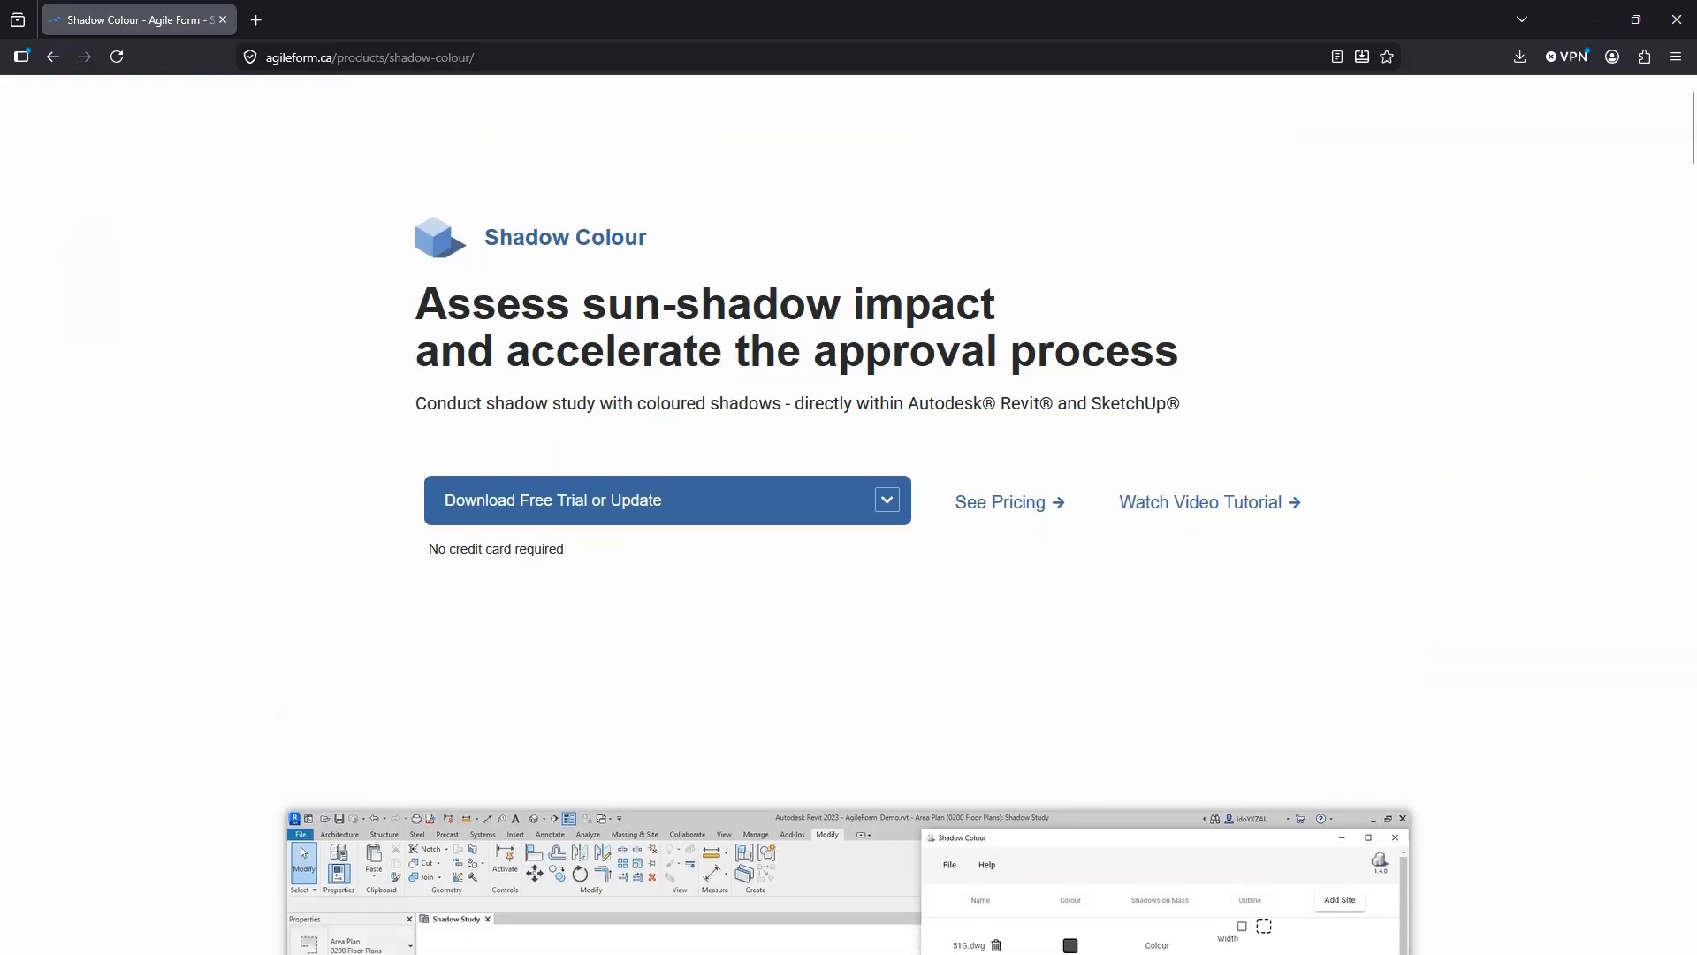
Scroll the agileform.ca Shadow Colour page past the feature cards to the planning compliance section and client logos
scroll(987, 661, "down", 7)
scroll(847, 513, "down", 8)
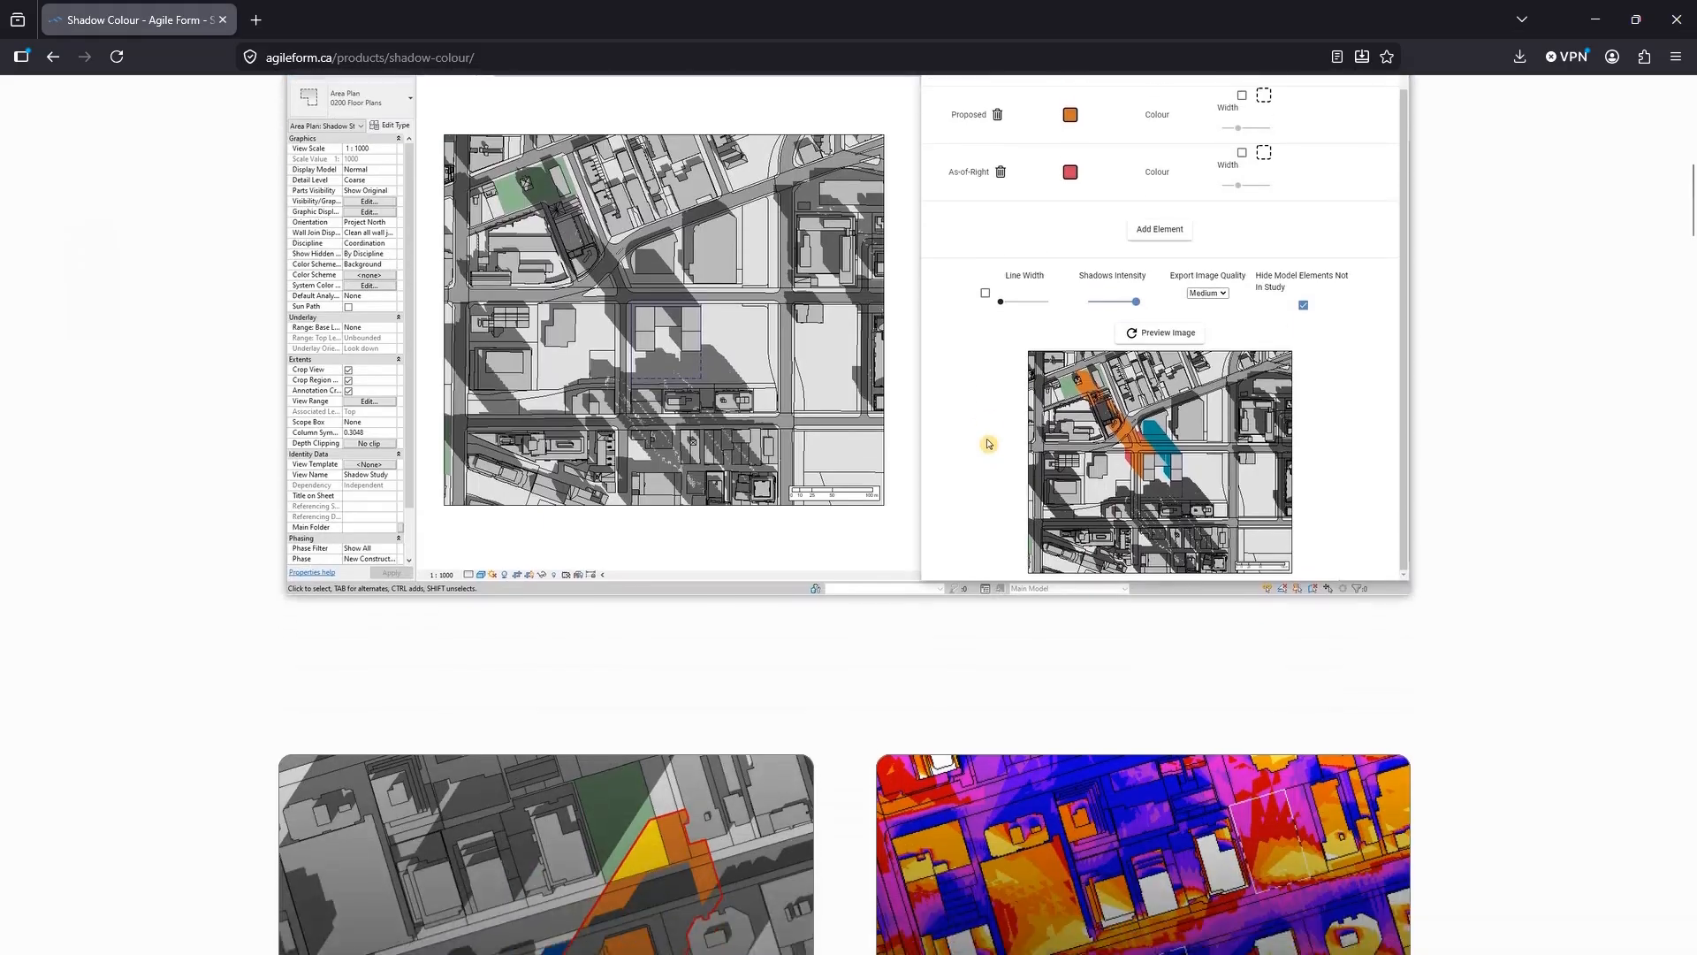
scroll(847, 512, "down", 10)
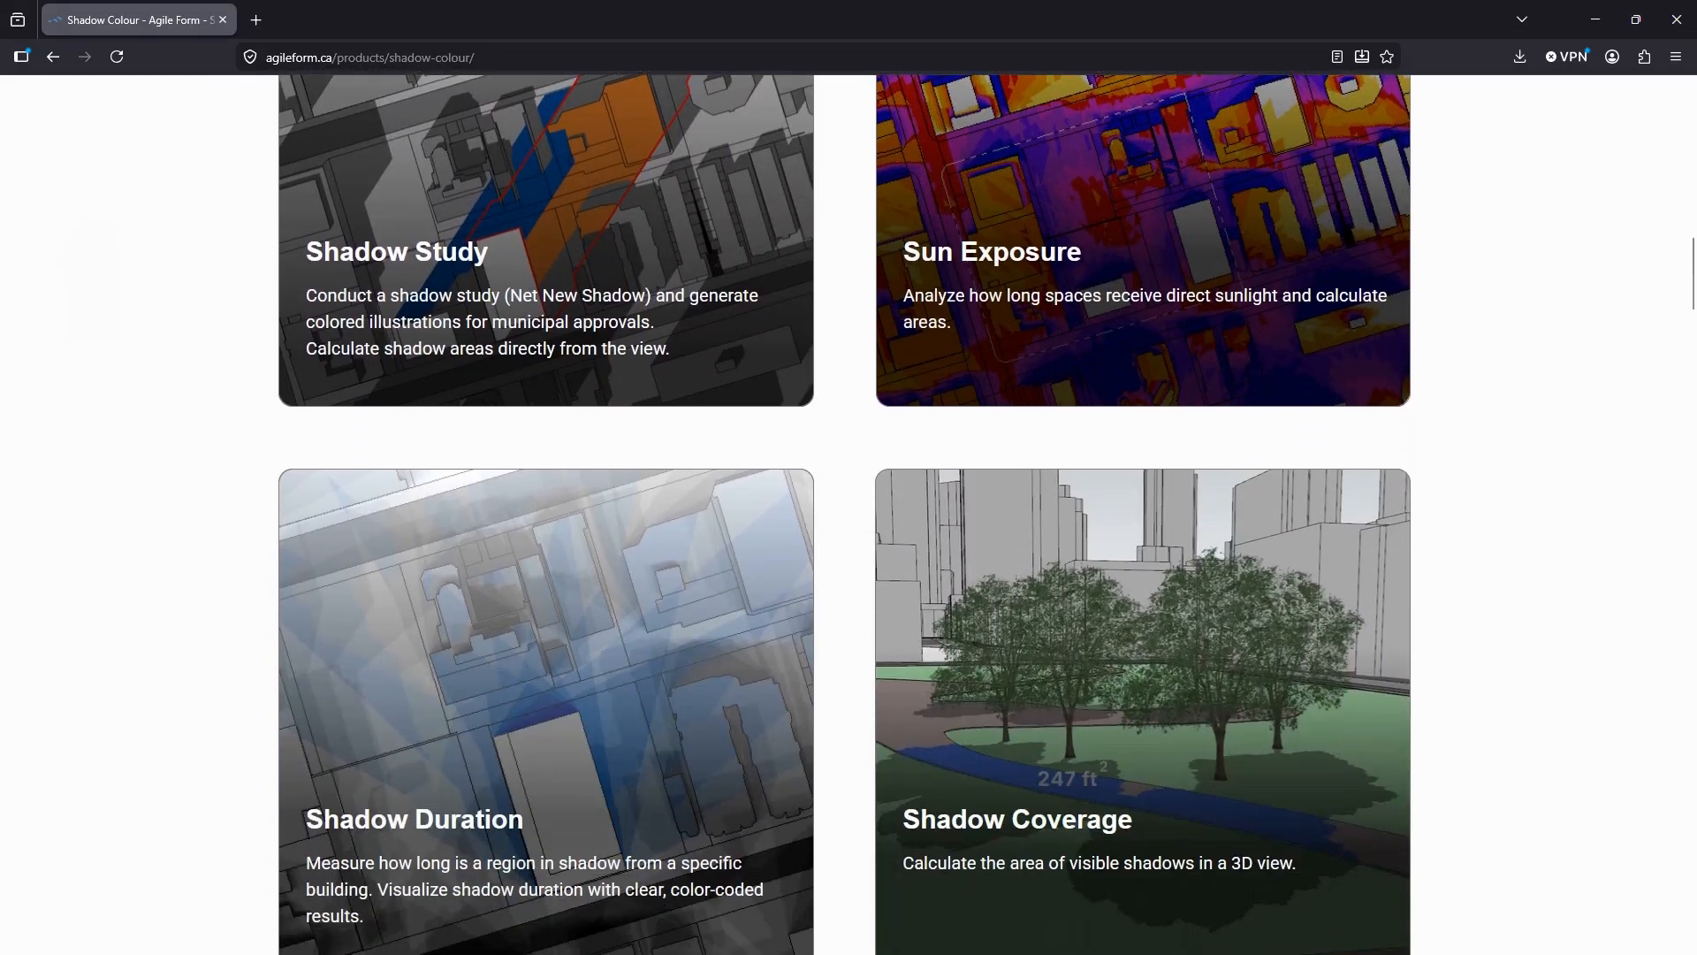
scroll(847, 513, "down", 3)
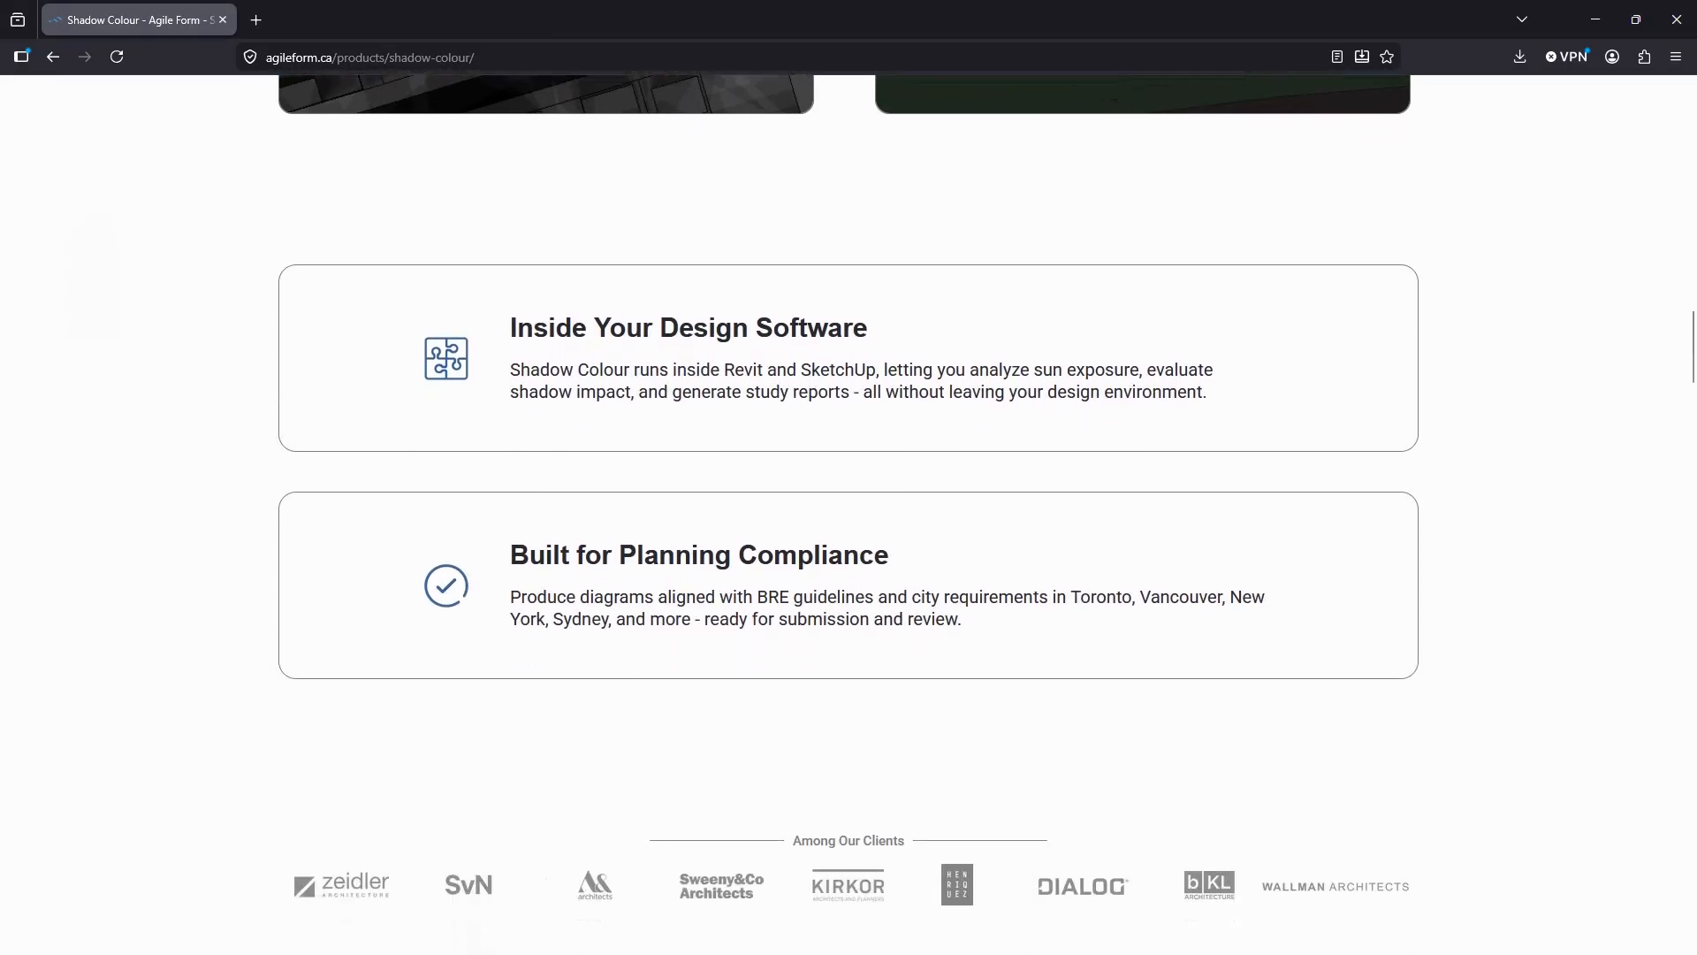